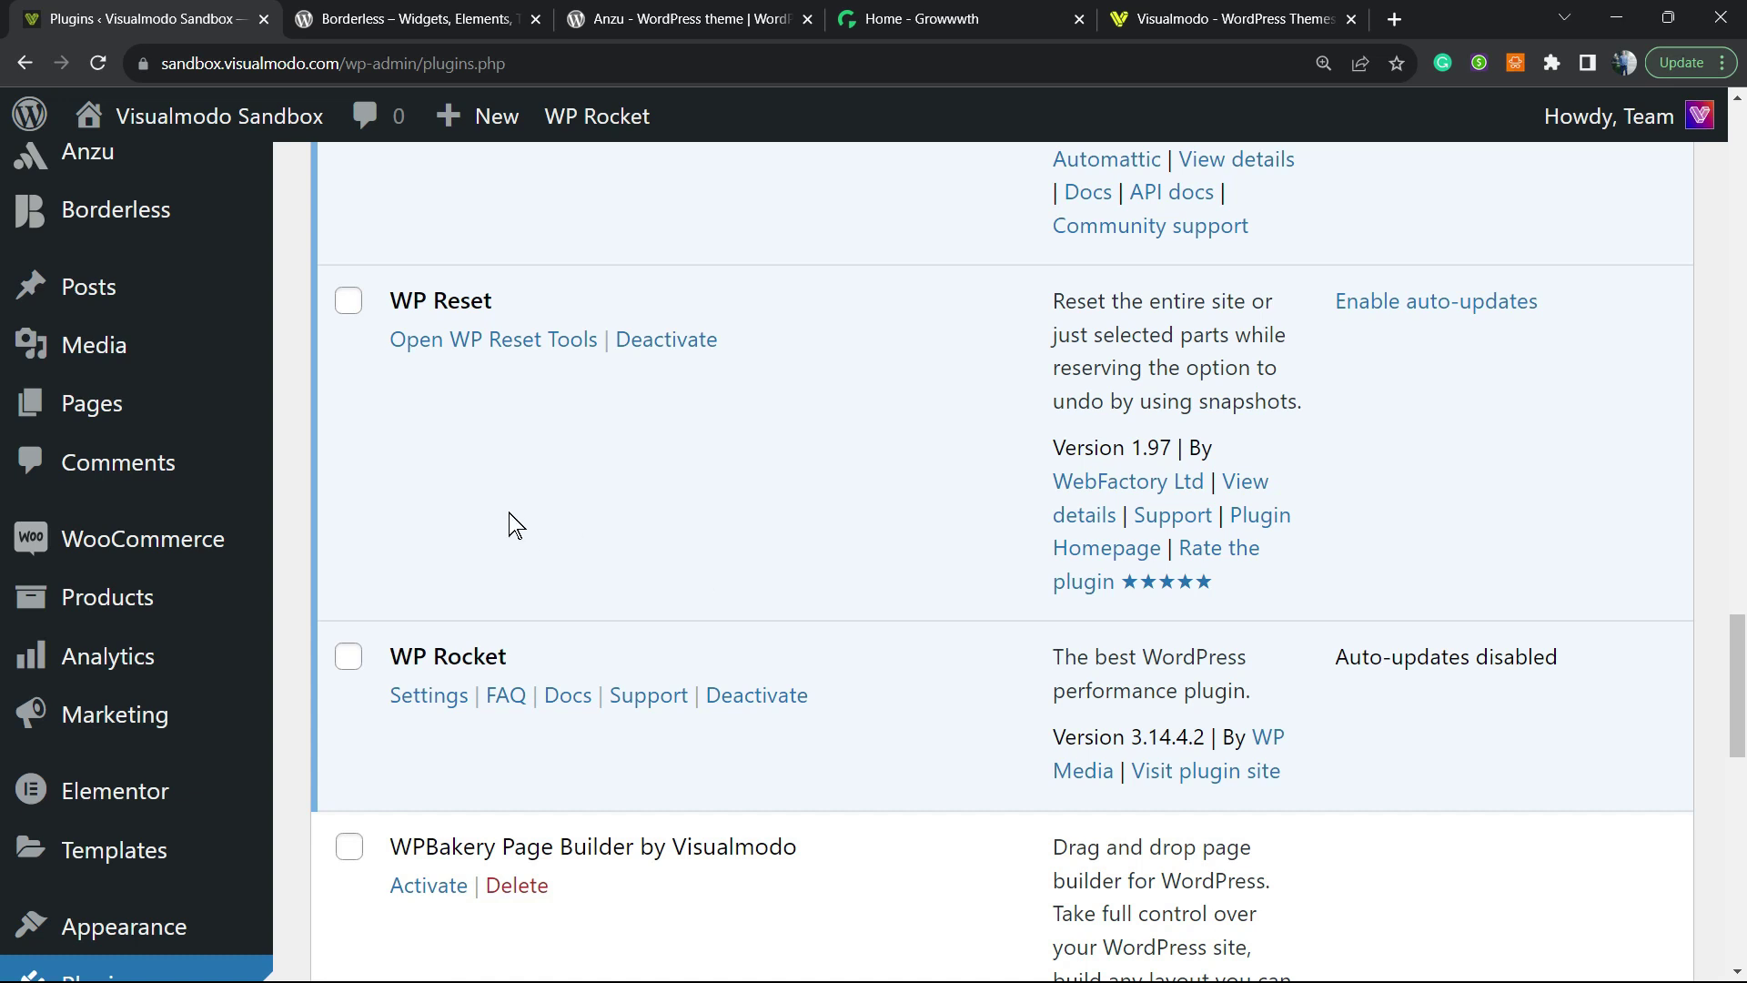
- Open Settings > WP Rocket, look over the Dashboard, then switch to the Cache tab
scroll(310, 528, "down", 3)
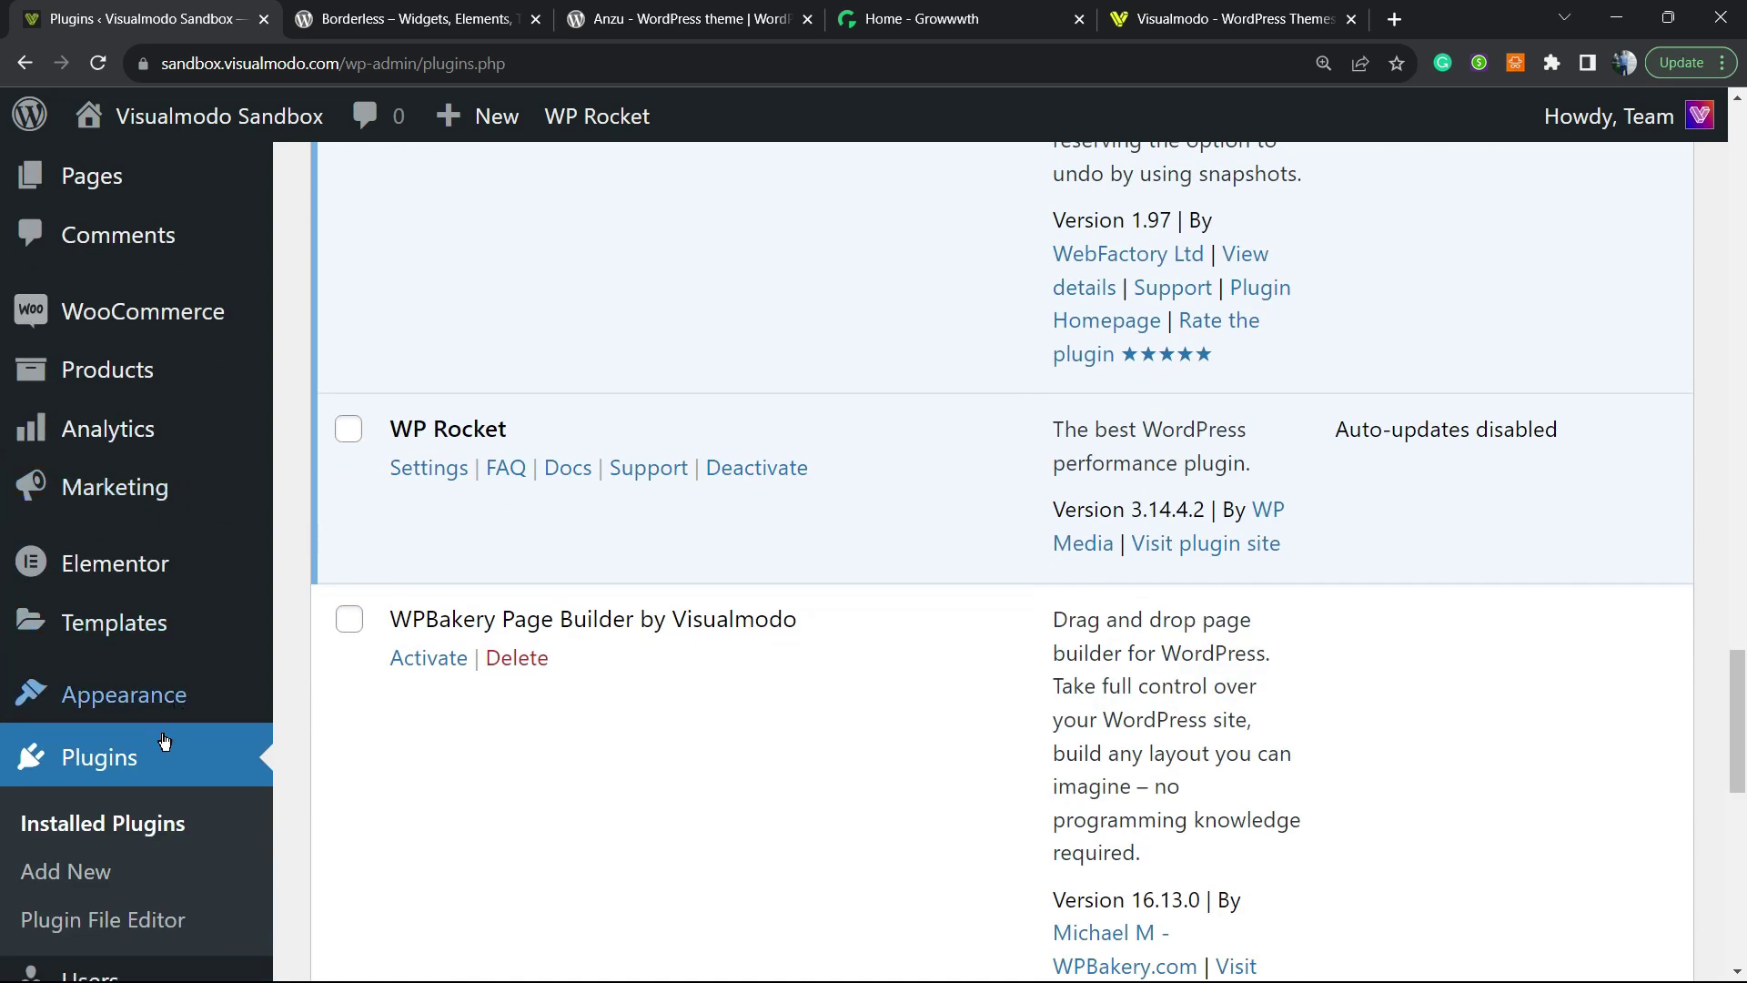
scroll(137, 692, "down", 2)
scroll(273, 650, "up", 5)
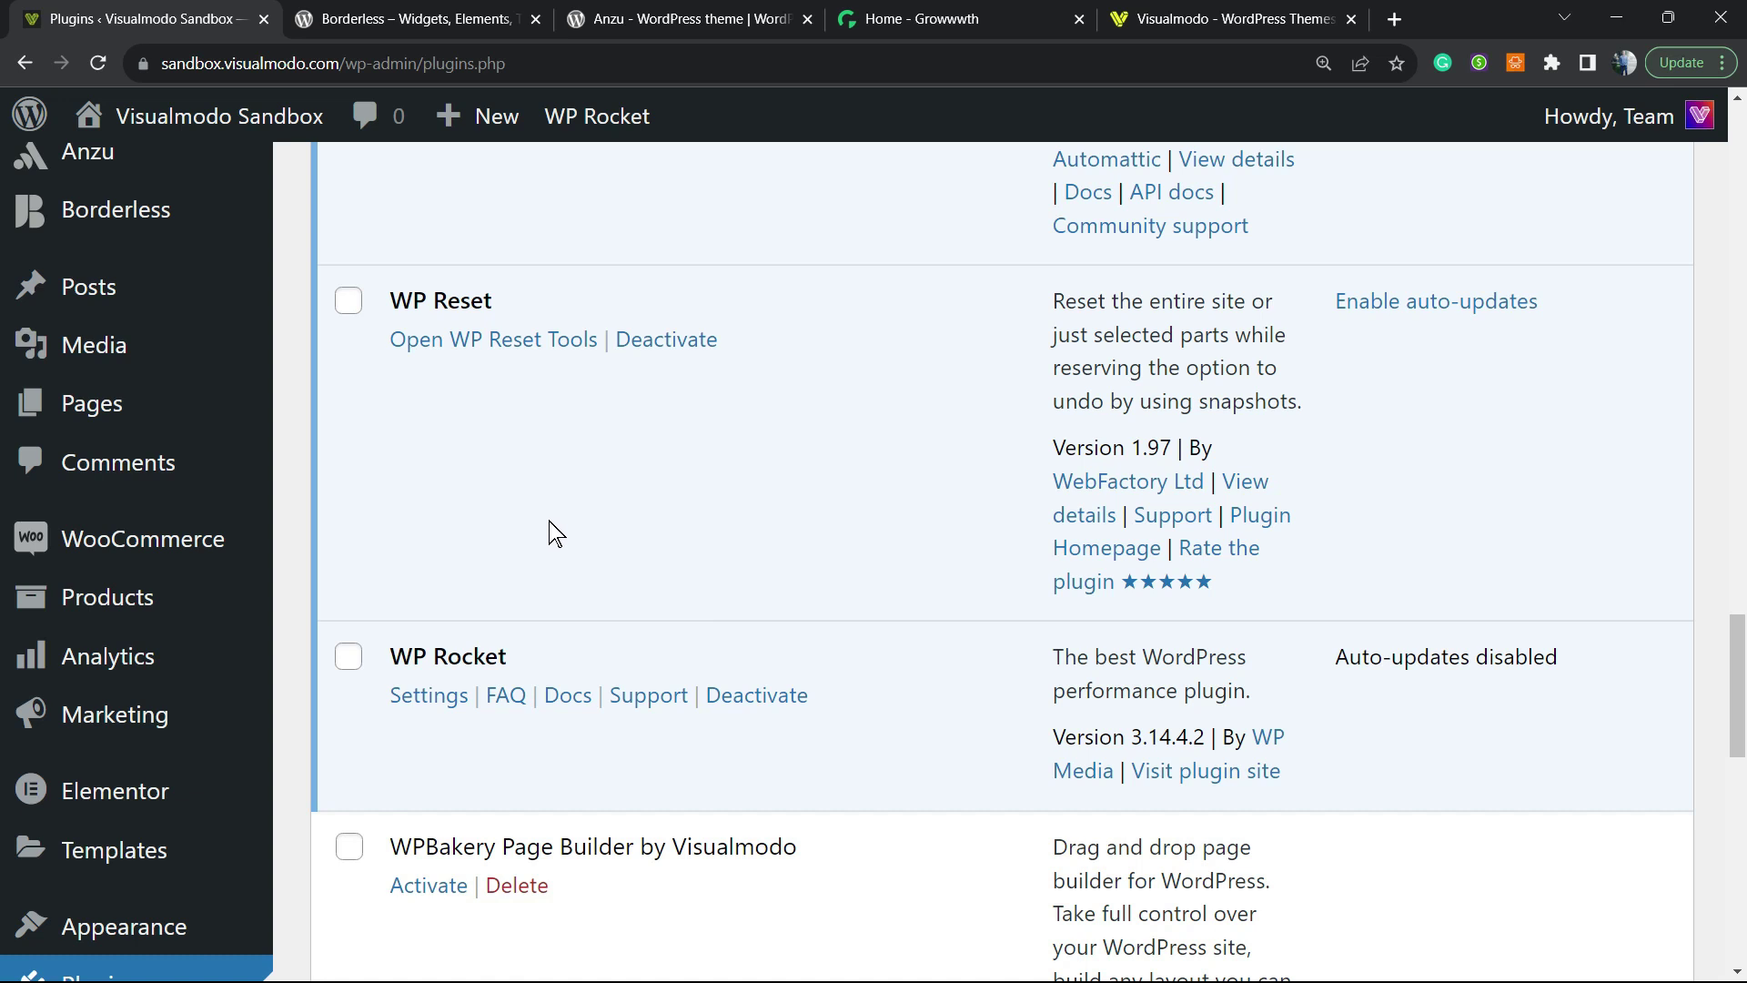
scroll(314, 526, "down", 5)
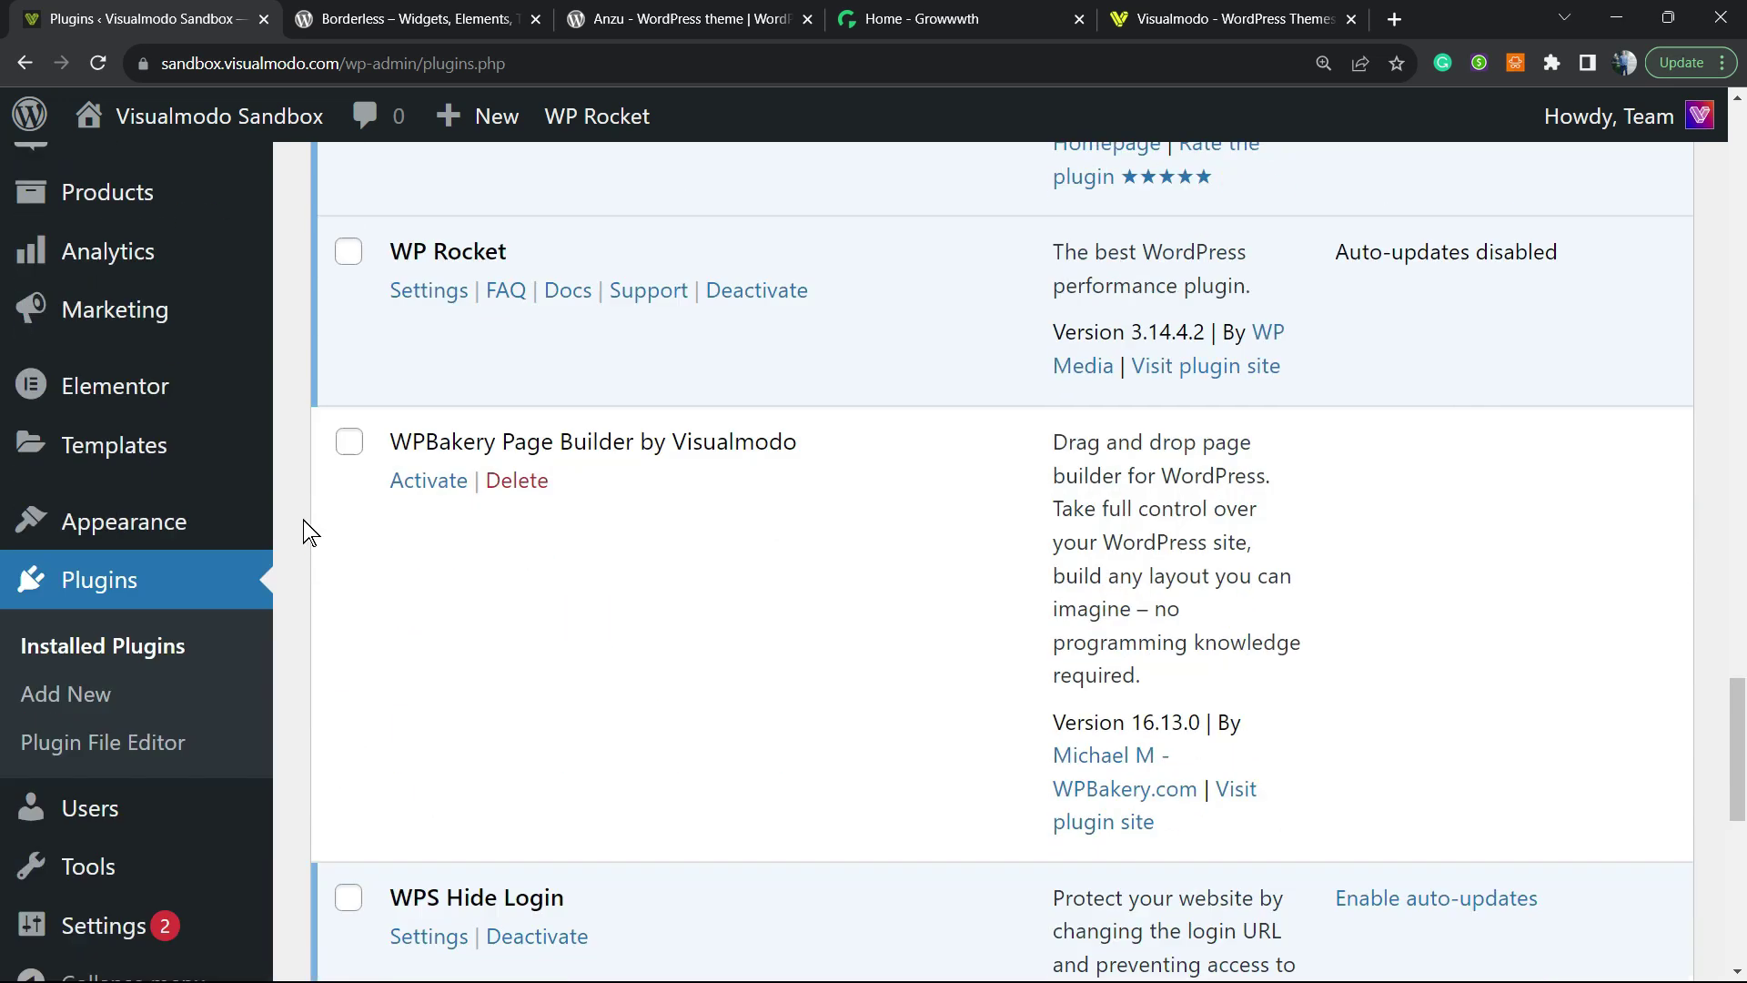
scroll(298, 521, "down", 6)
mouse_move(108, 872)
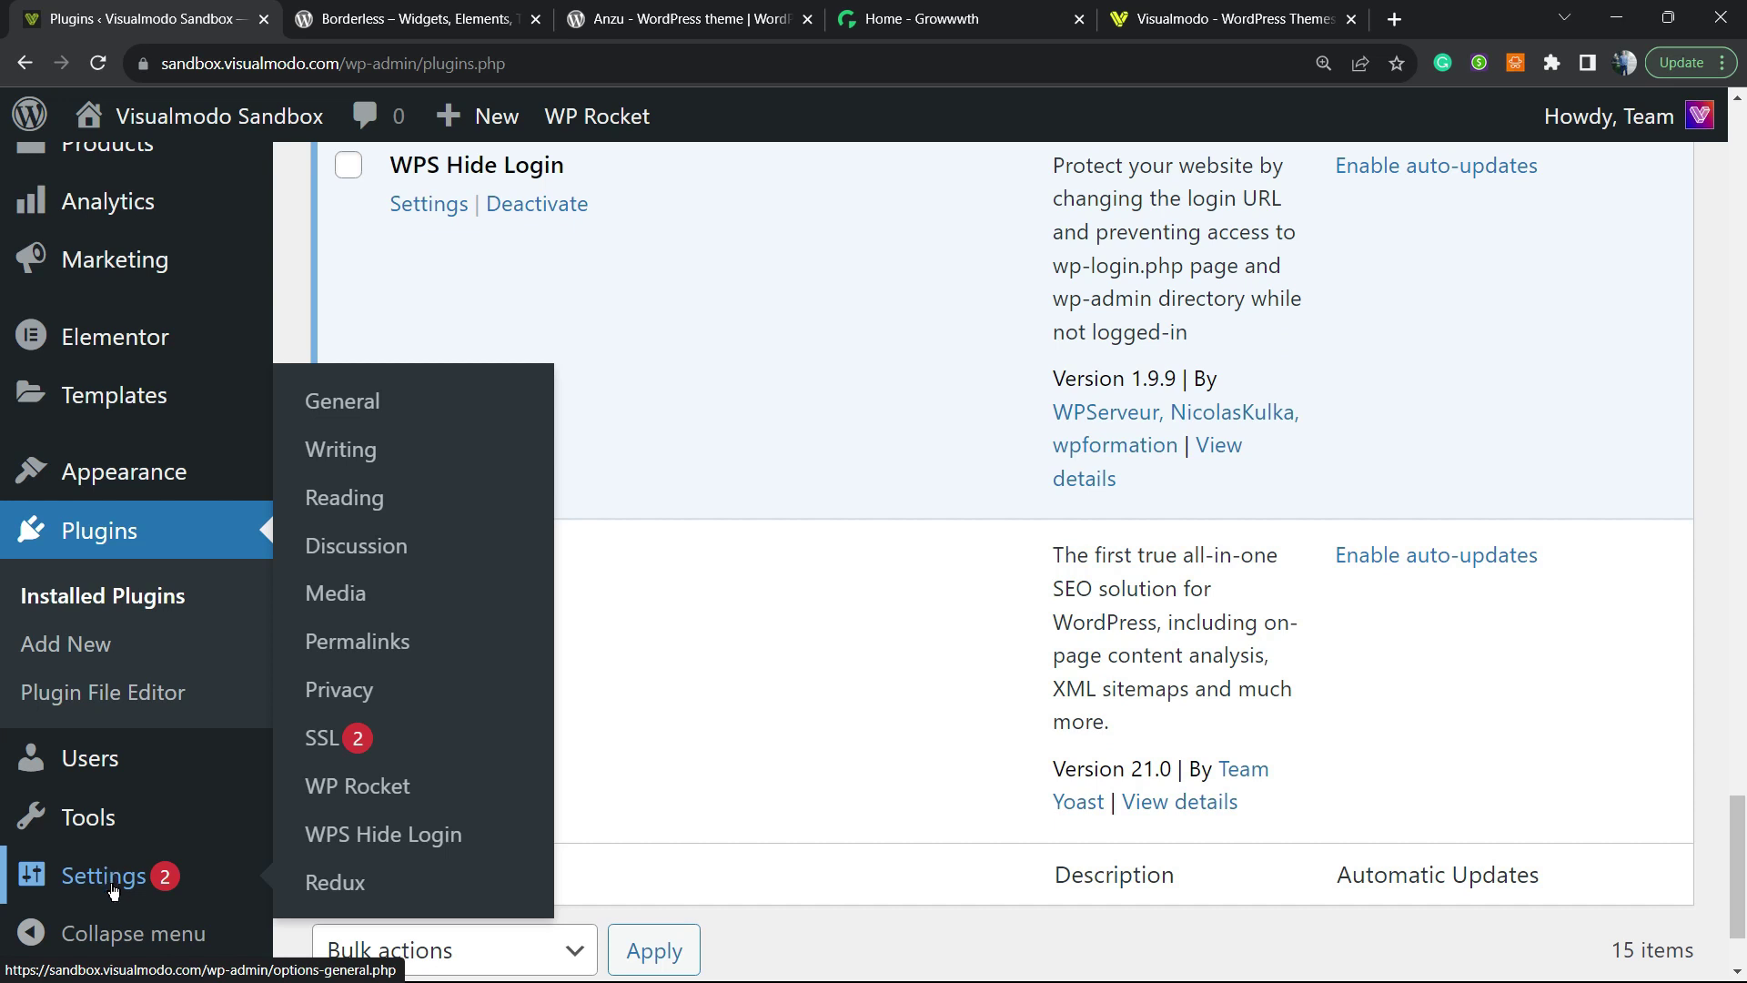
left_click(386, 801)
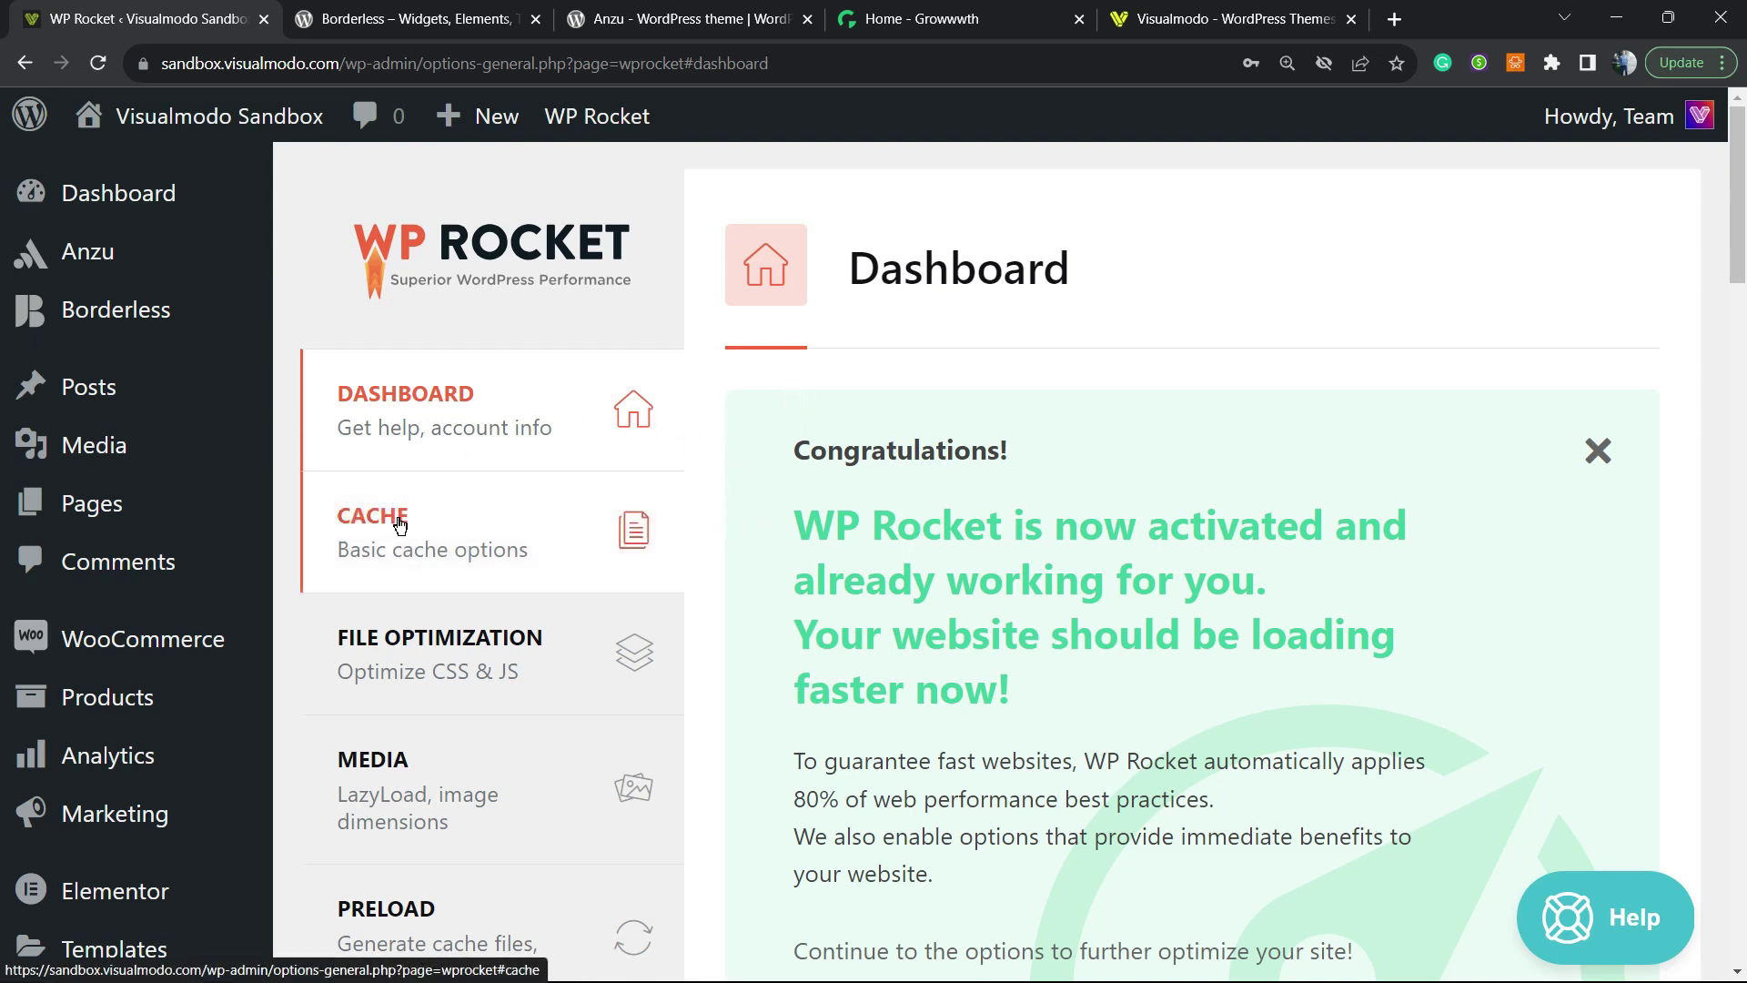
left_click(457, 520)
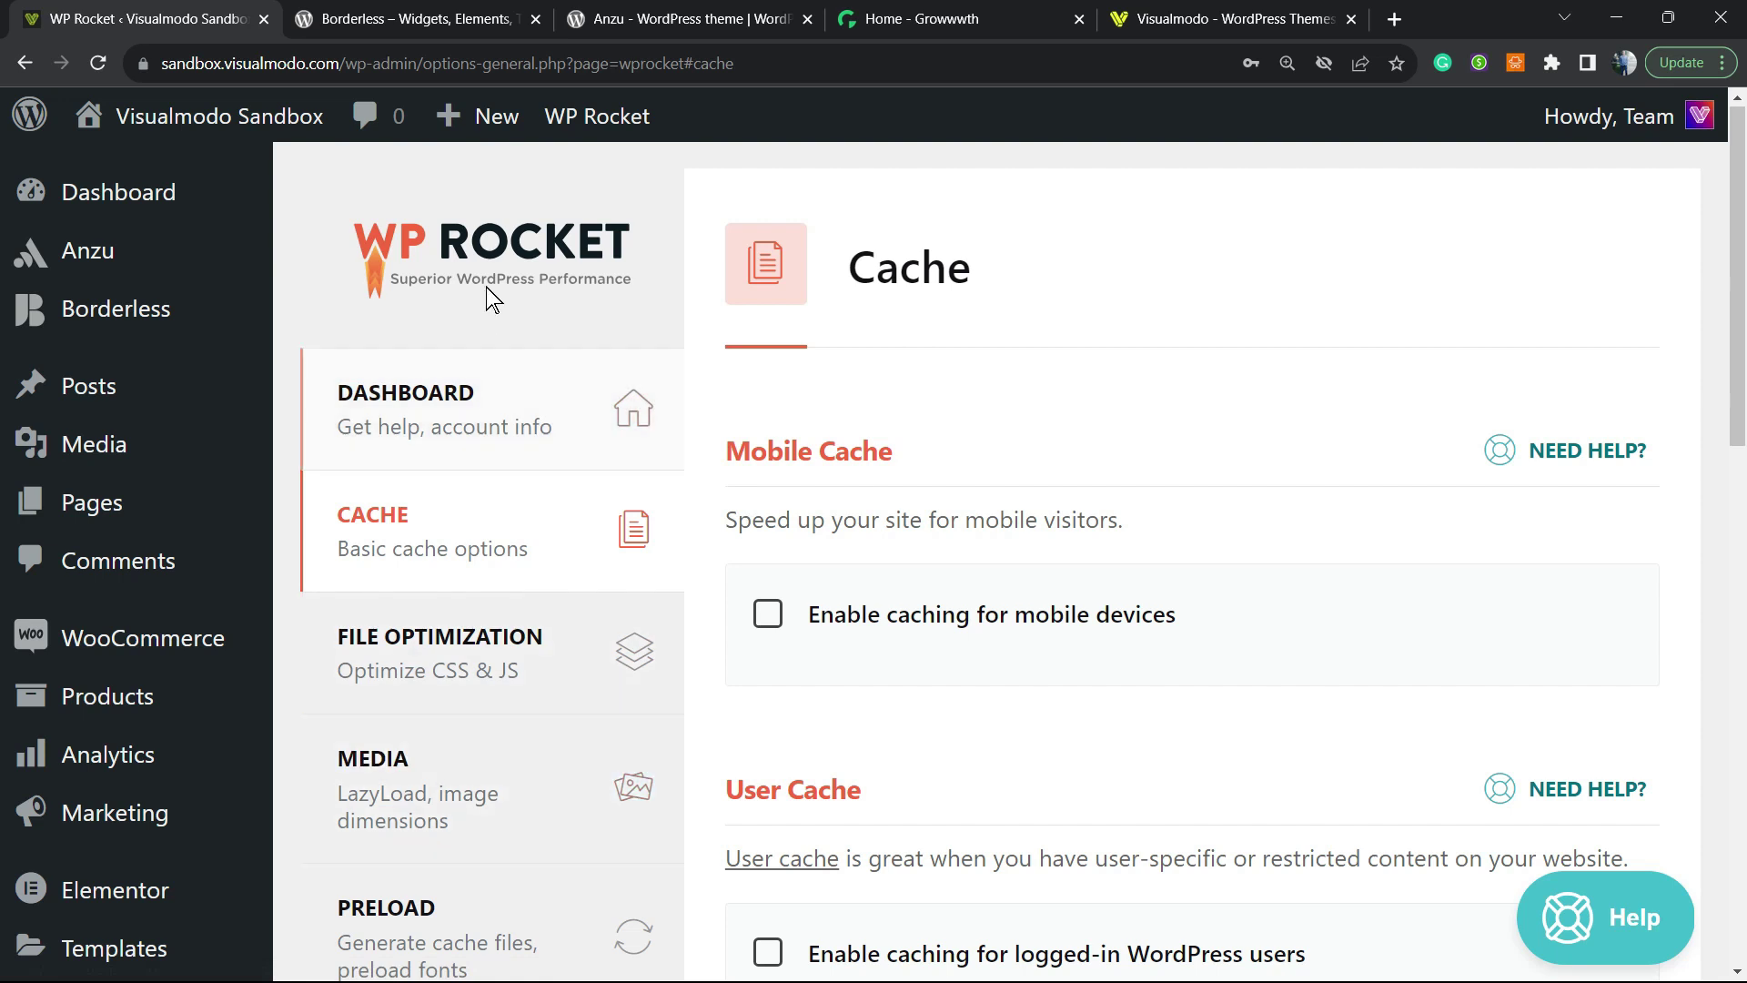
- Tick 'Enable caching for mobile devices' on the Cache tab
scroll(942, 417, "down", 2)
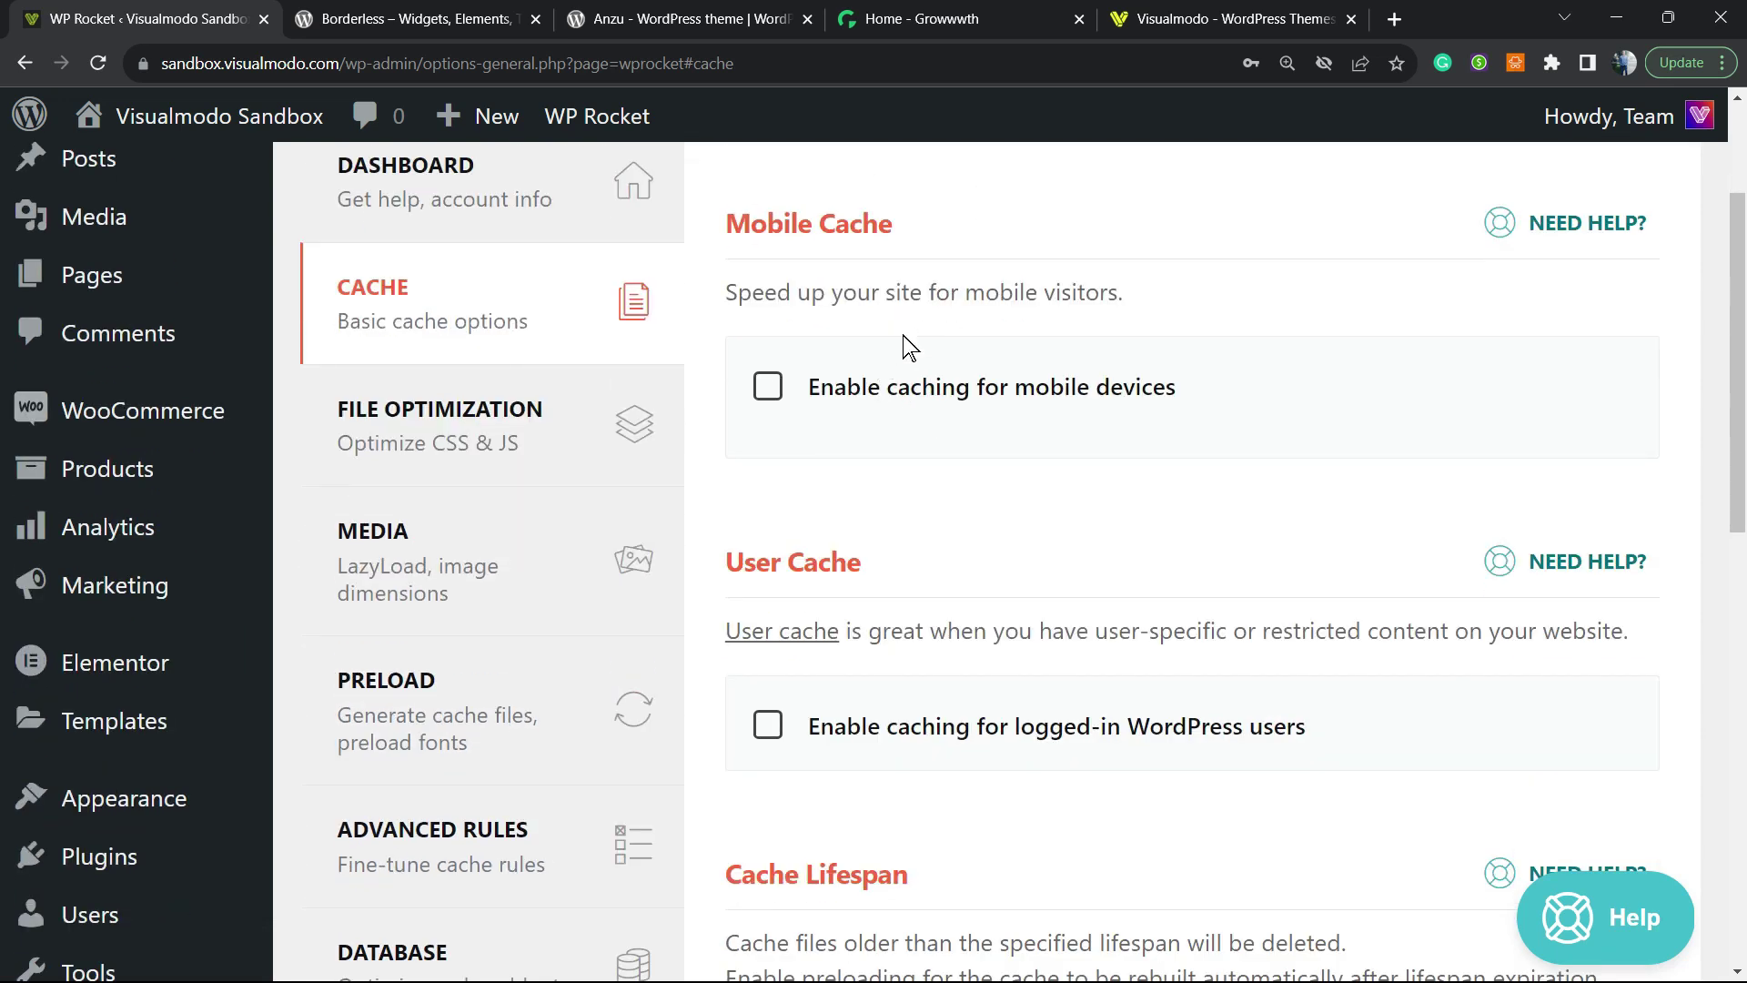
left_click(924, 390)
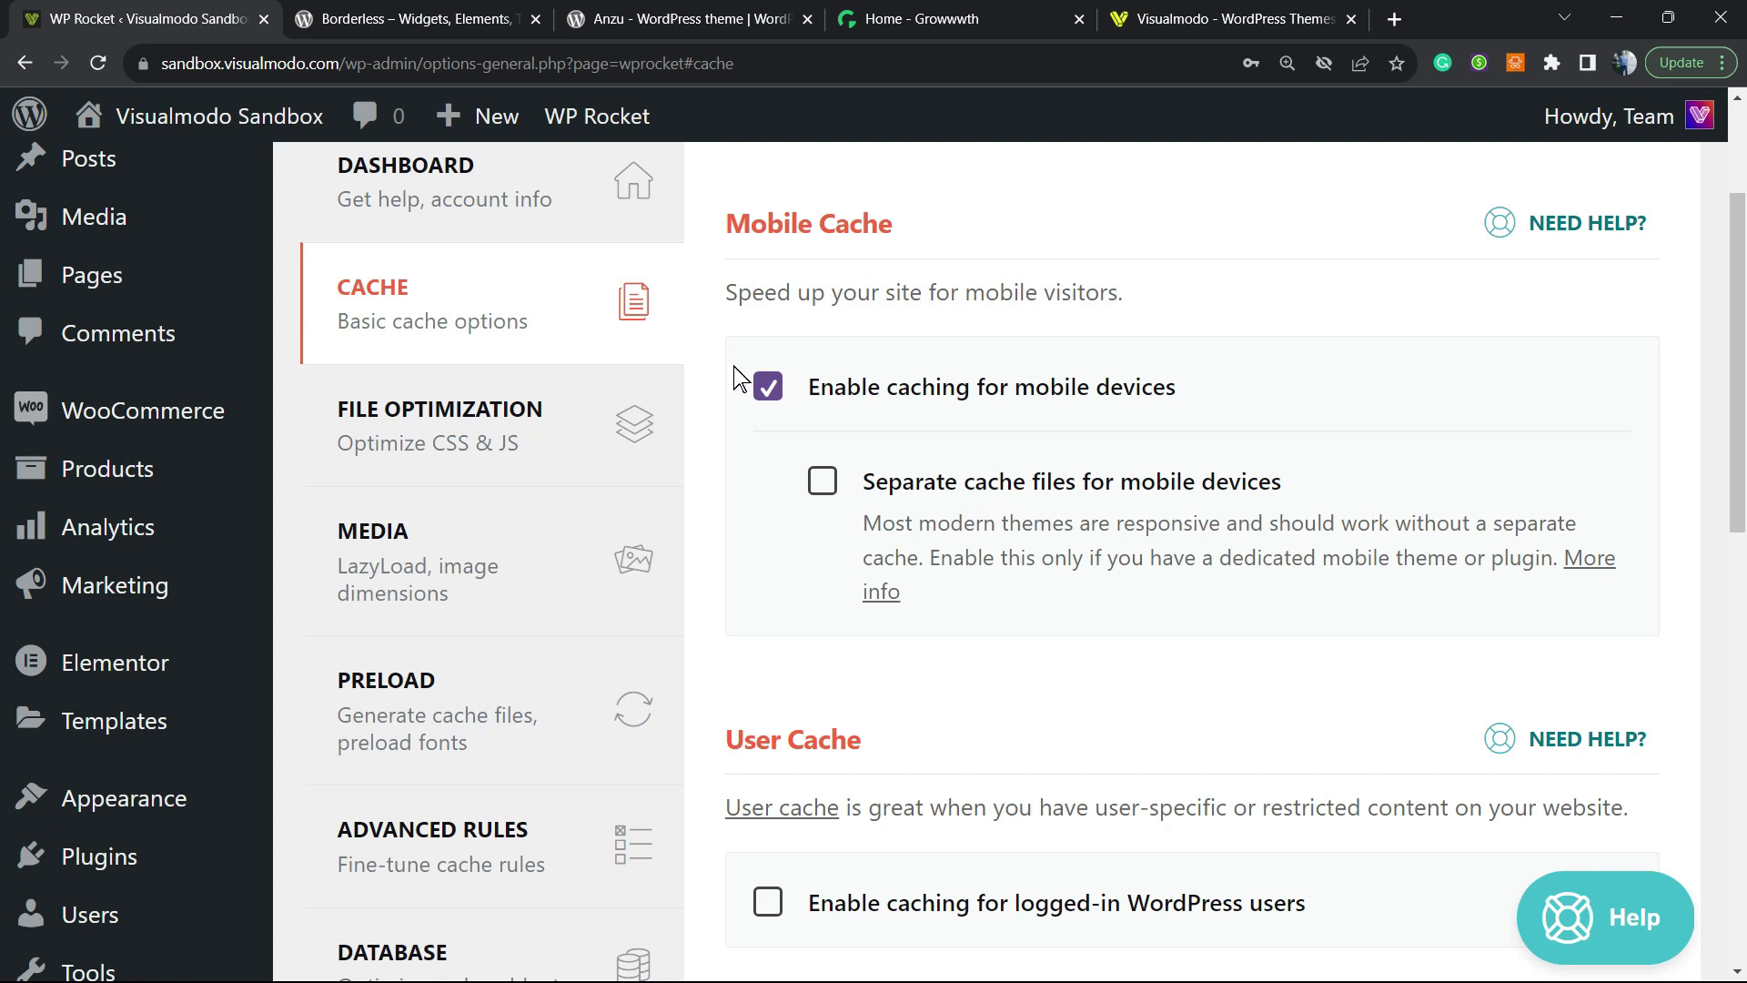
scroll(783, 400, "down", 2)
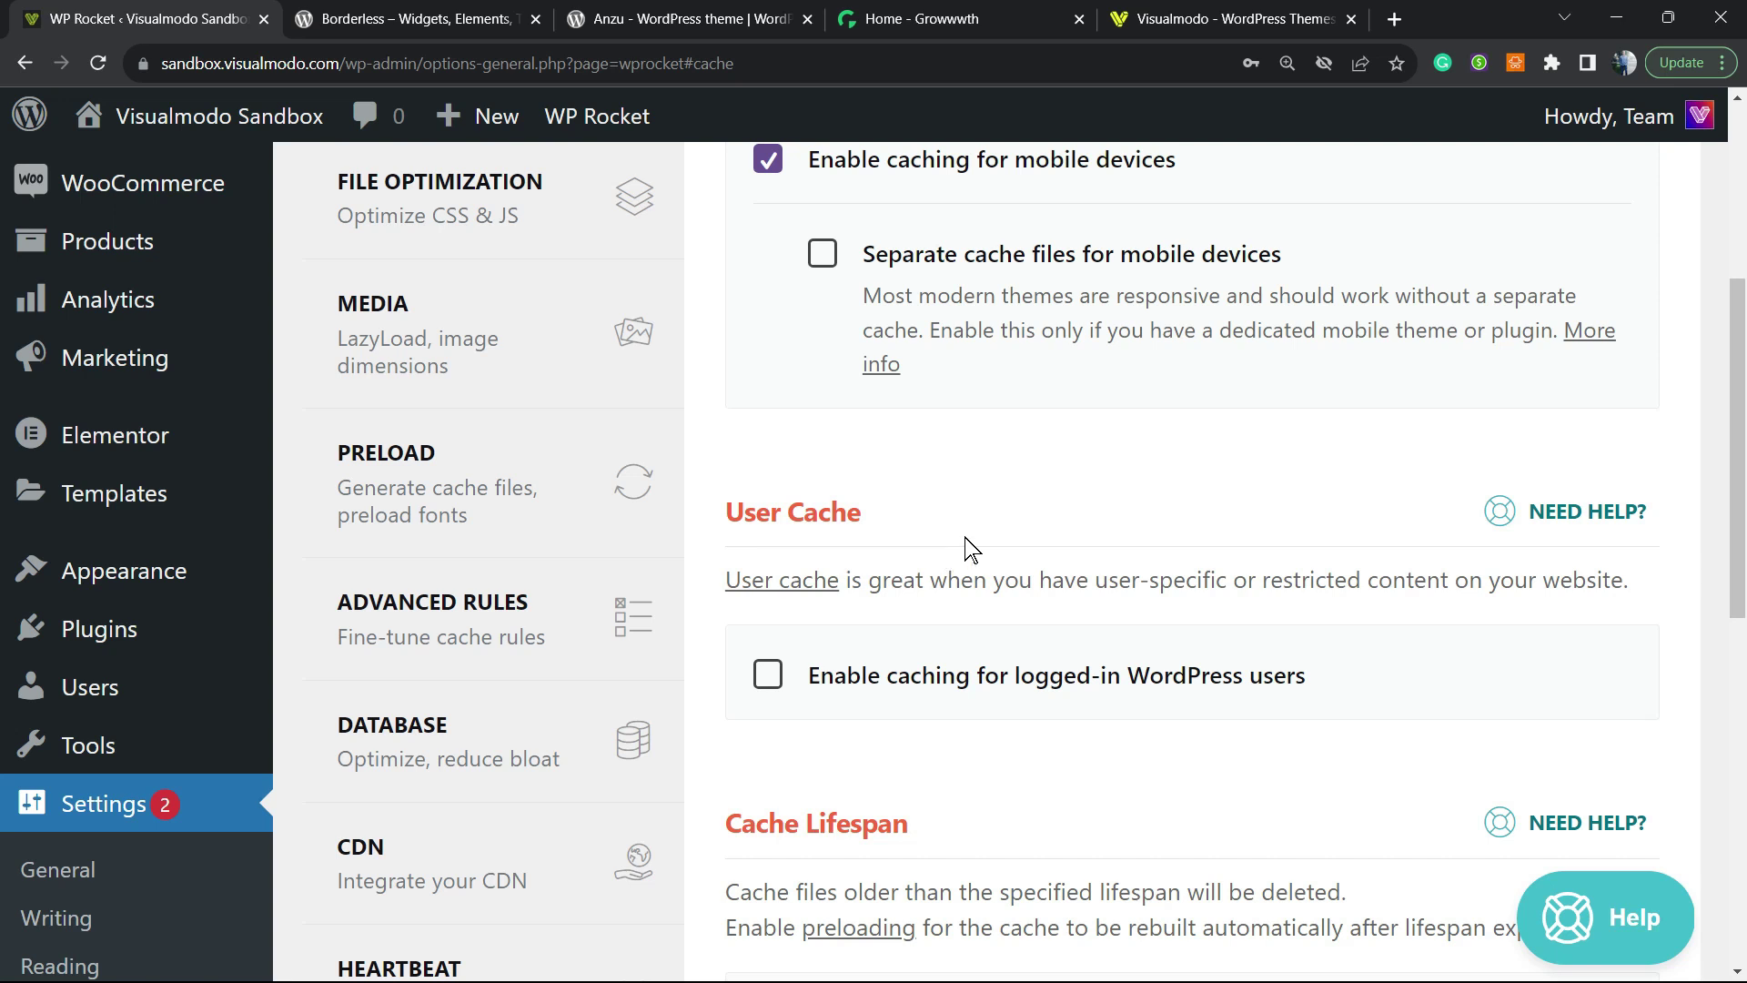
- Read through the Cache Lifespan description and its global cache clearing label
scroll(972, 549, "down", 2)
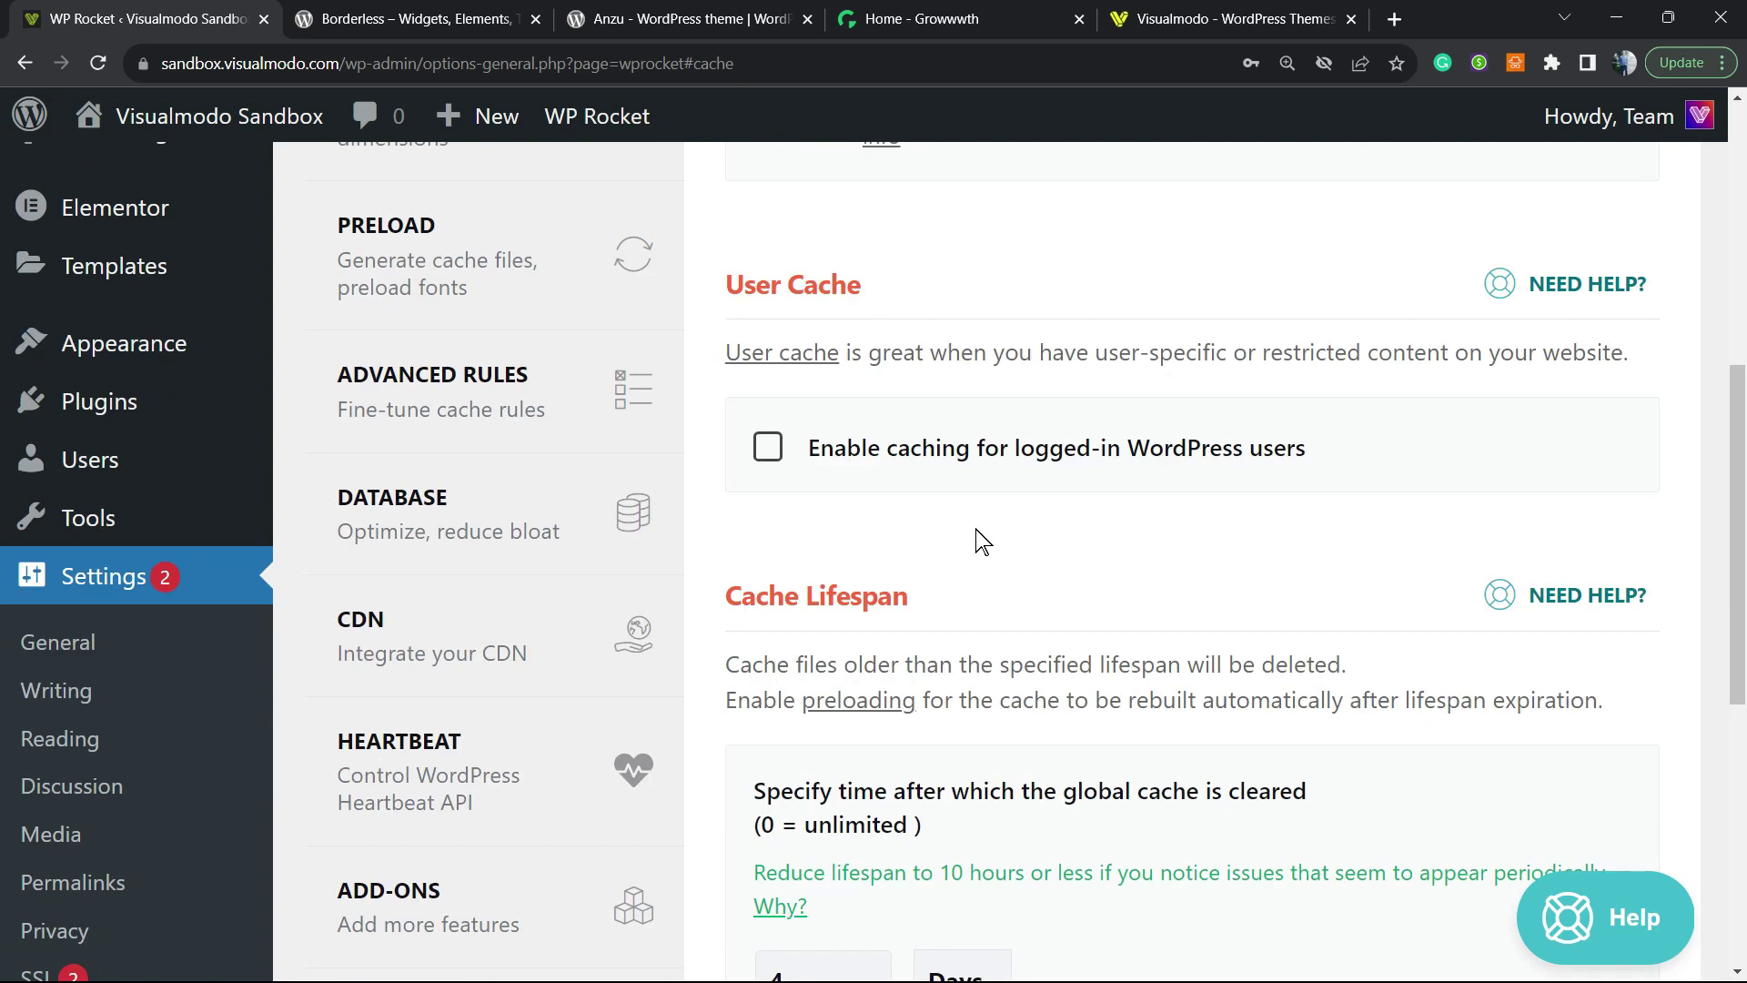
scroll(978, 537, "down", 4)
scroll(979, 535, "up", 2)
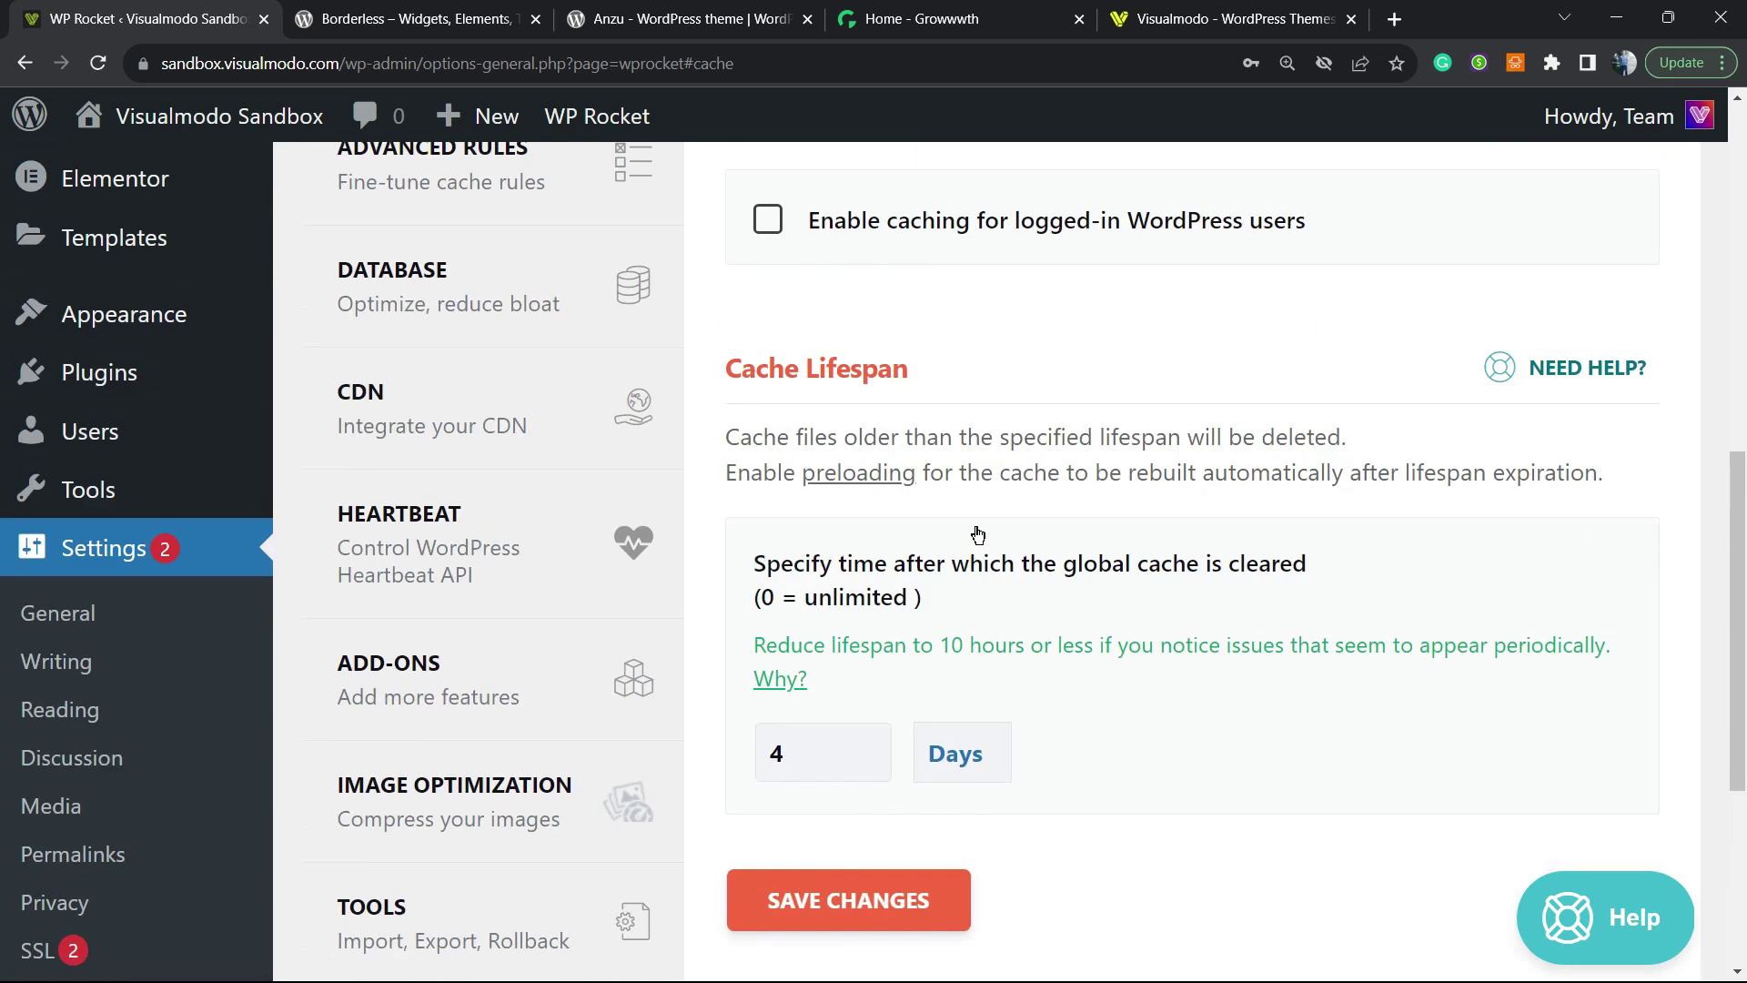
triple_click(845, 437)
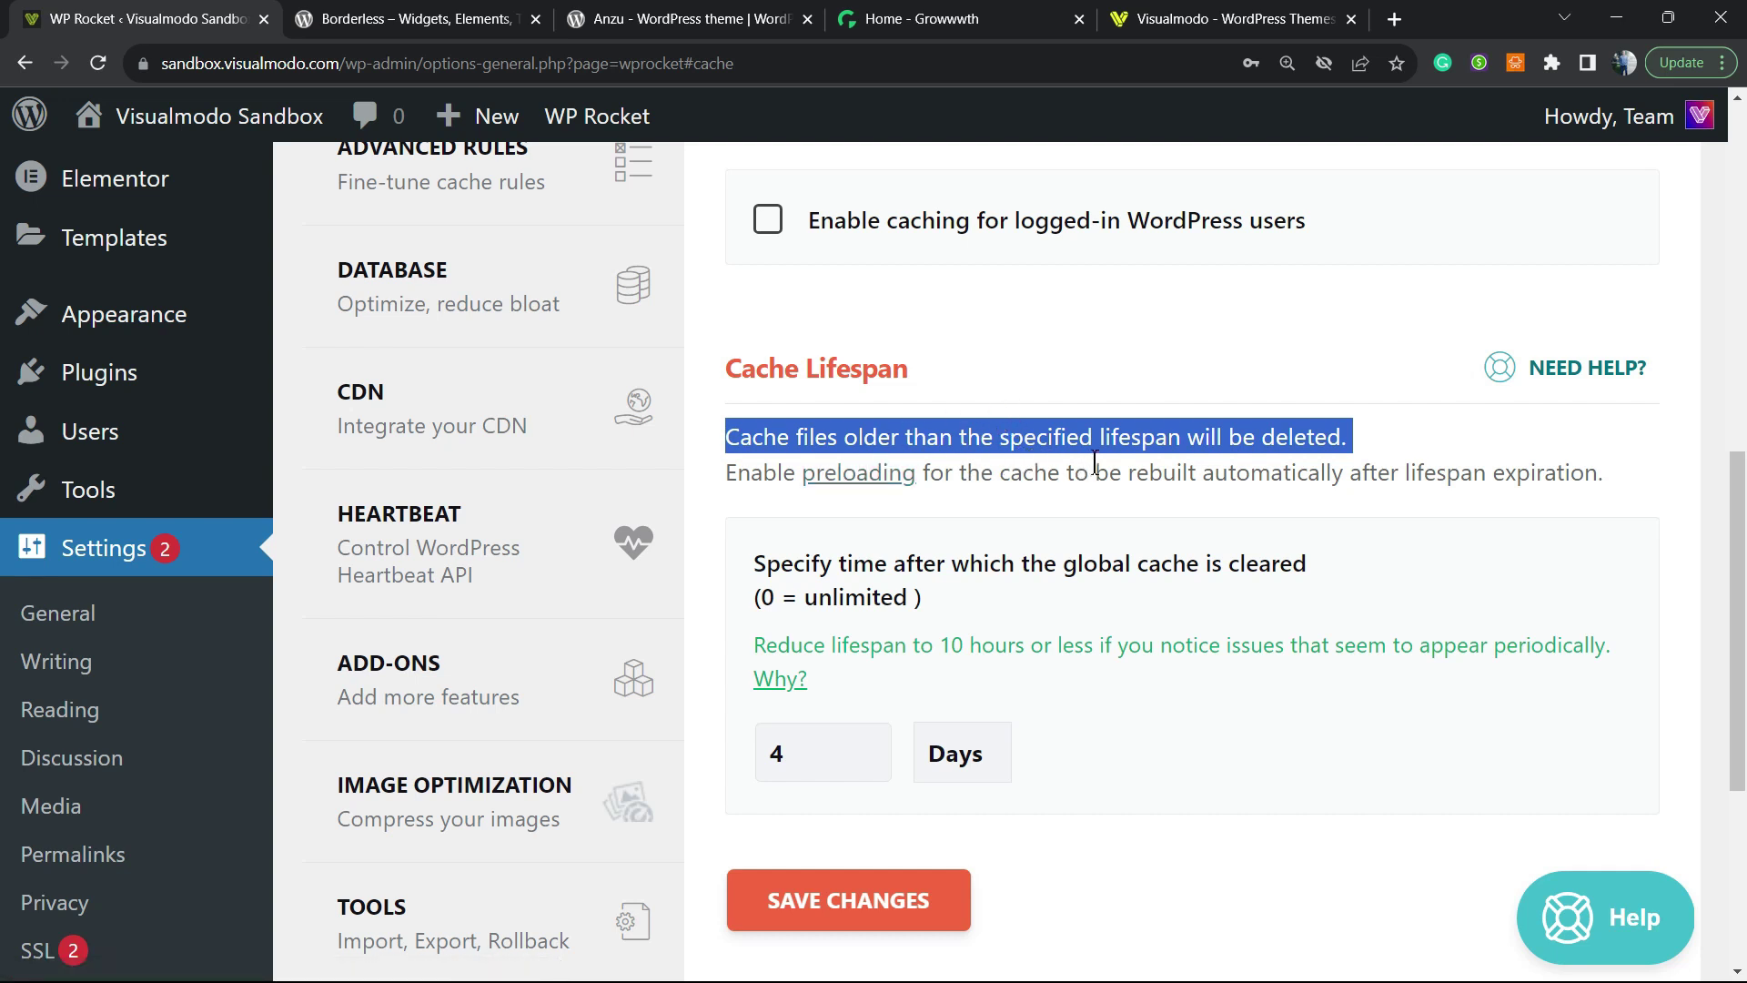
double_click(851, 560)
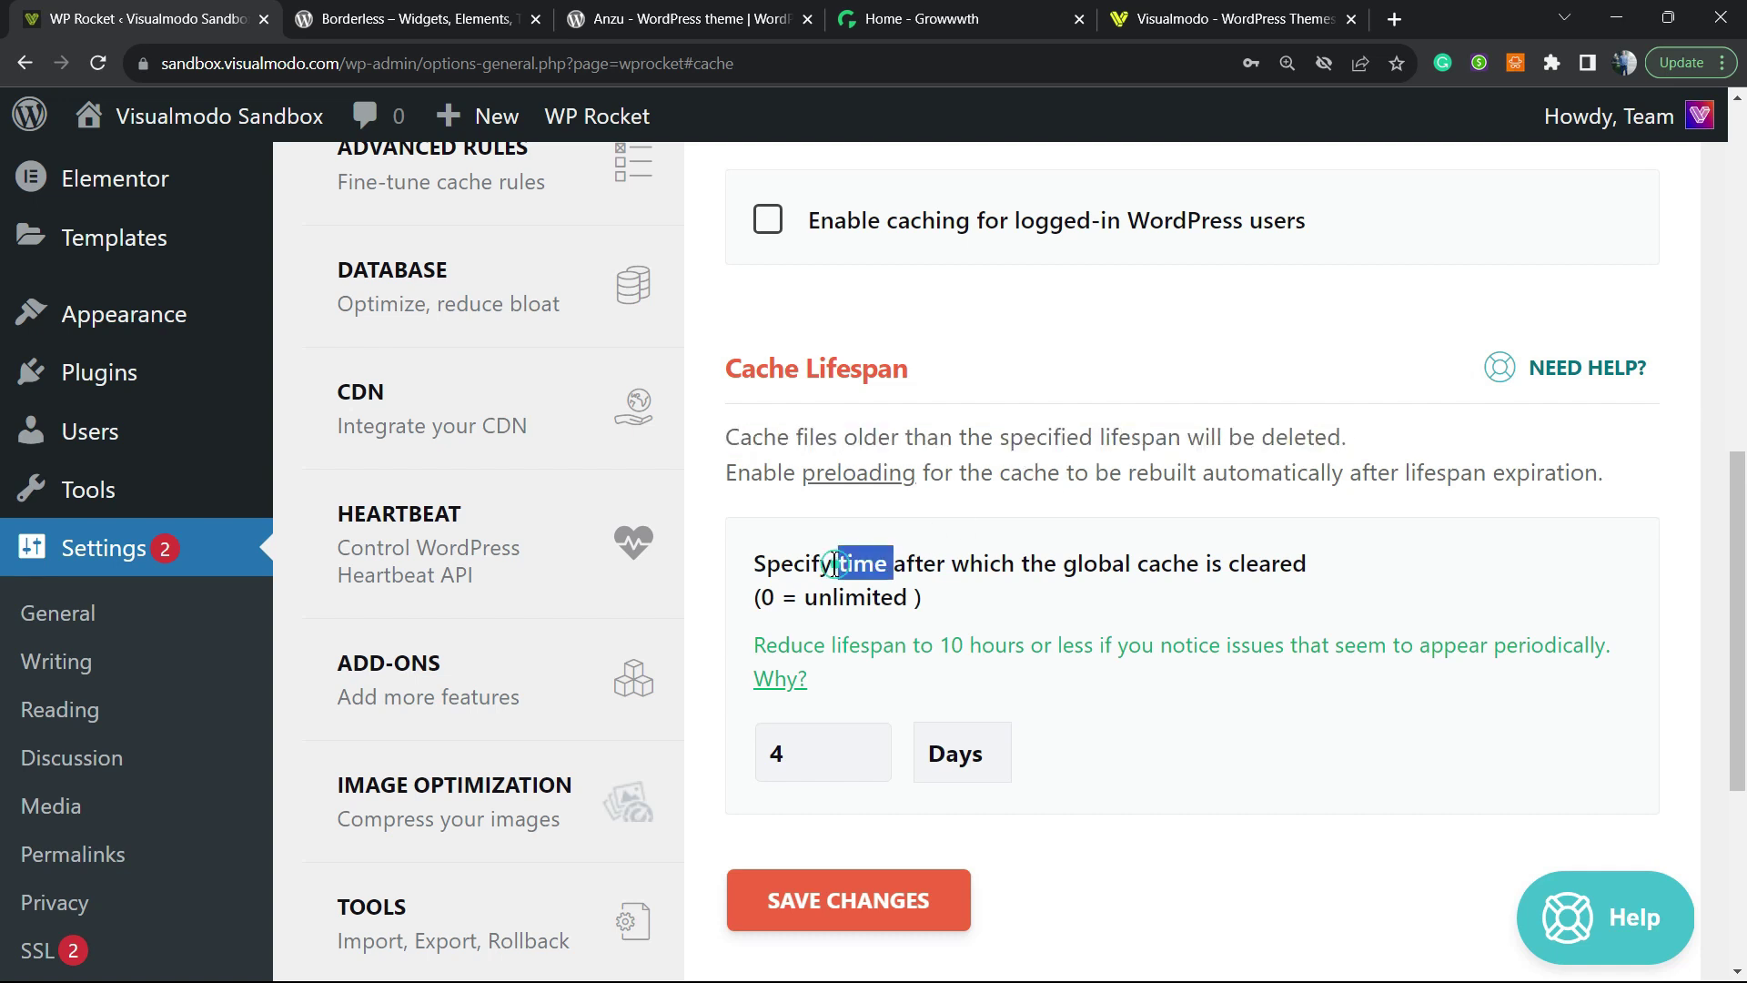
triple_click(922, 563)
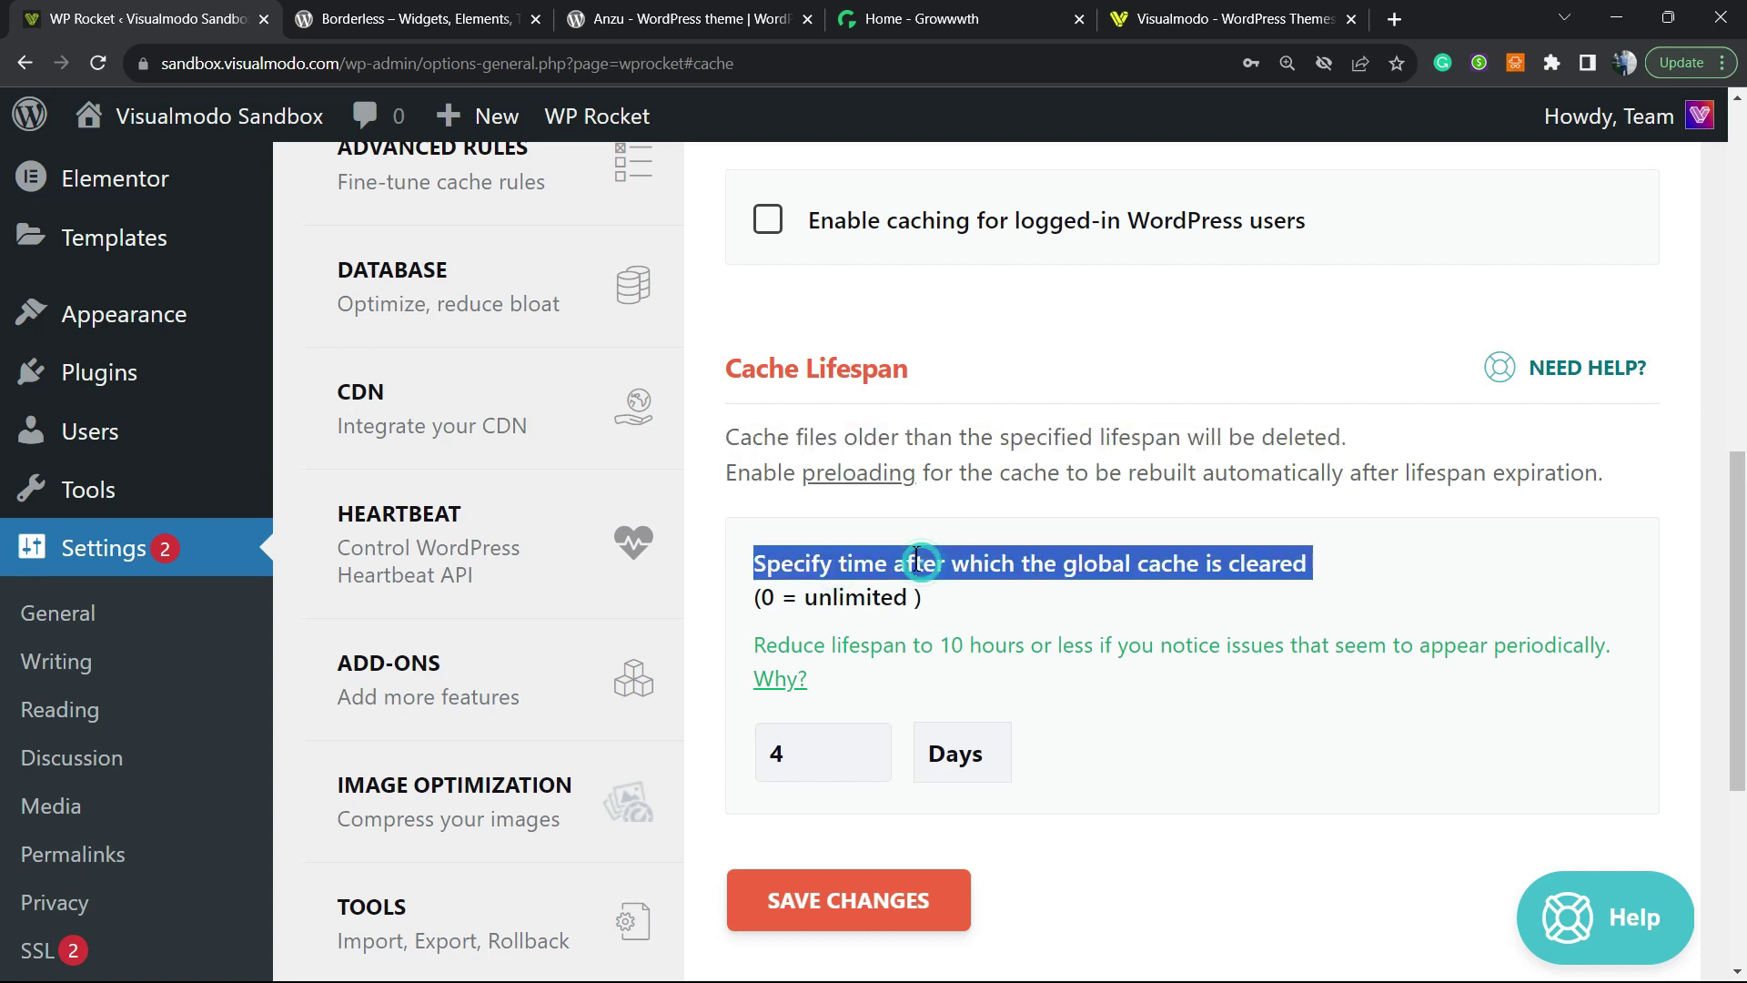
- Change the cache lifespan from 4 to 10 days and save the cache settings
left_click(956, 753)
left_click(1142, 808)
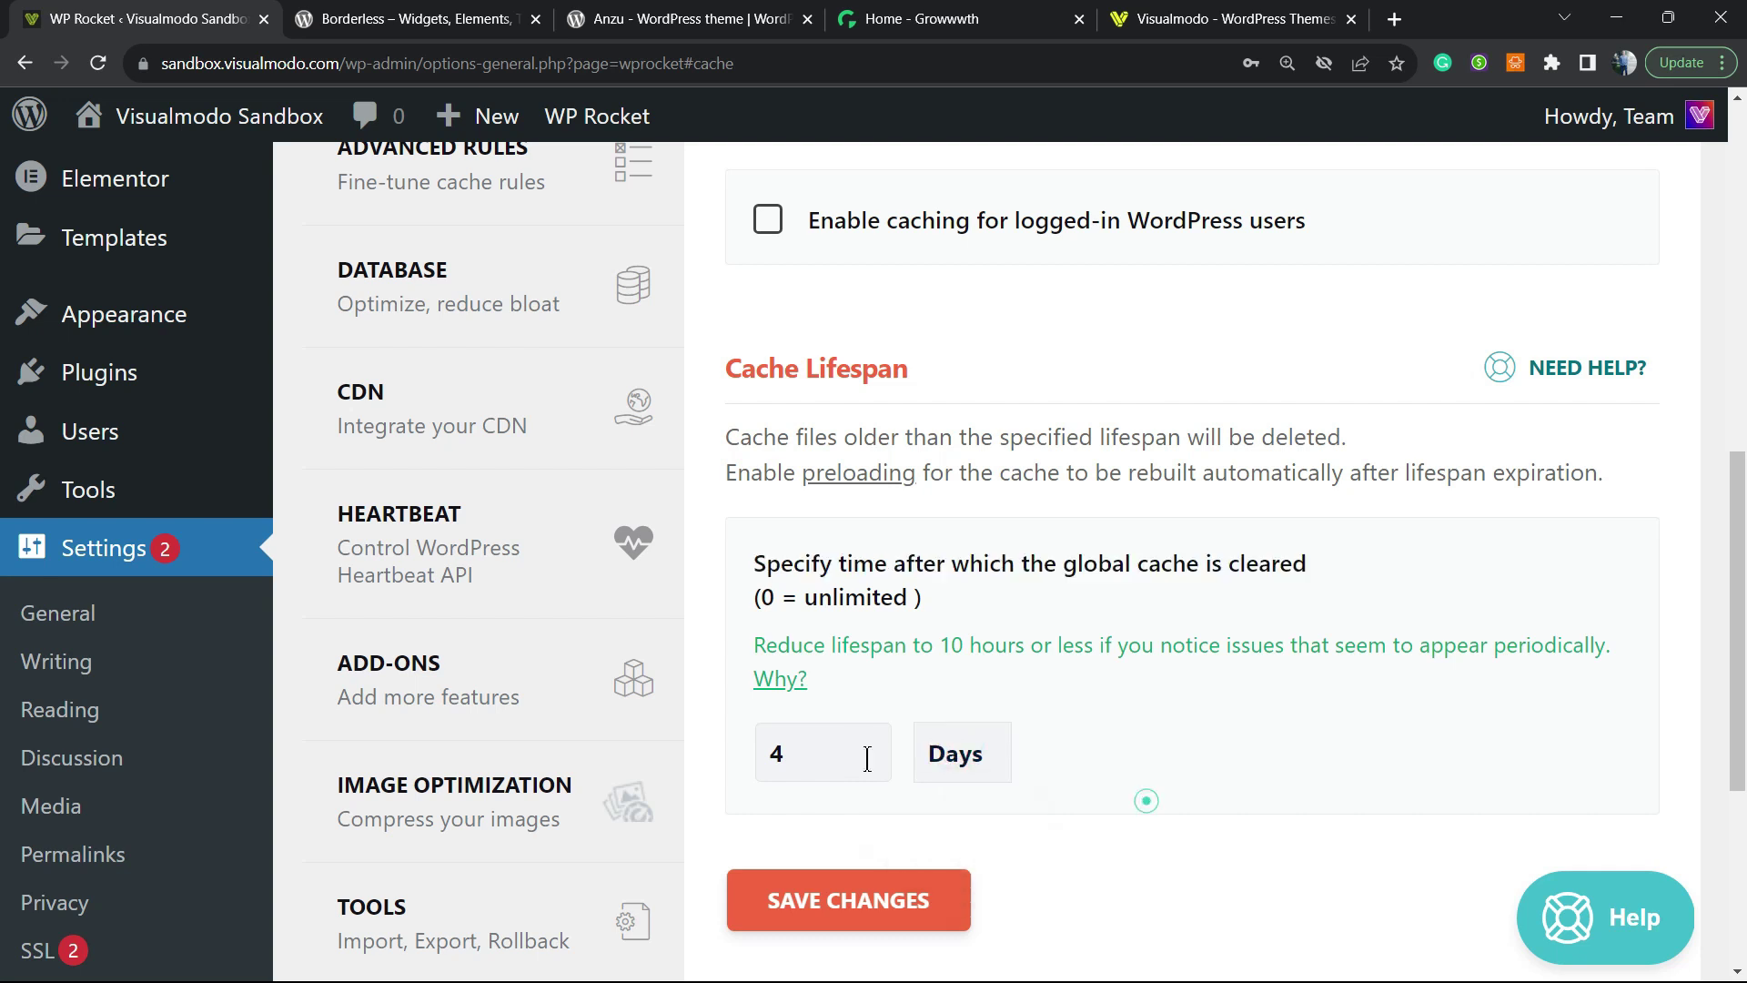
left_click(864, 745)
left_click(863, 745)
left_click(864, 746)
left_click(864, 745)
left_click(799, 752)
left_click(843, 900)
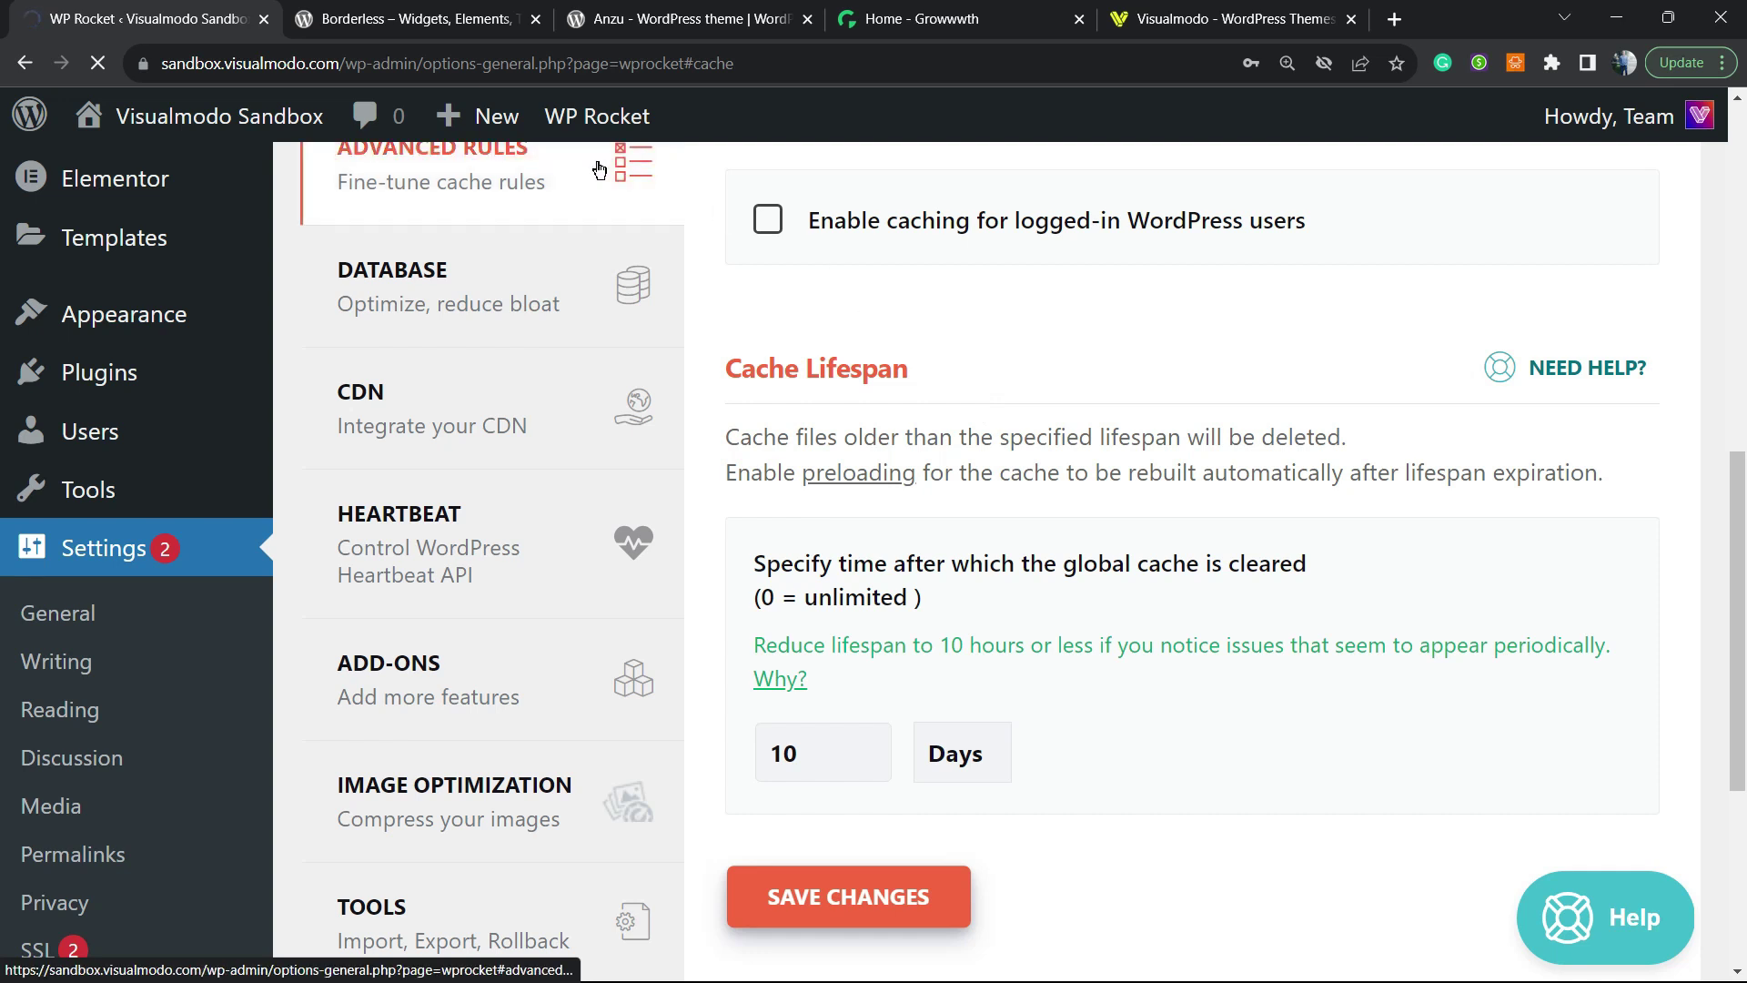
- In File Optimization, turn on Minify CSS files and confirm the activation
scroll(492, 483, "down", 2)
left_click(391, 523)
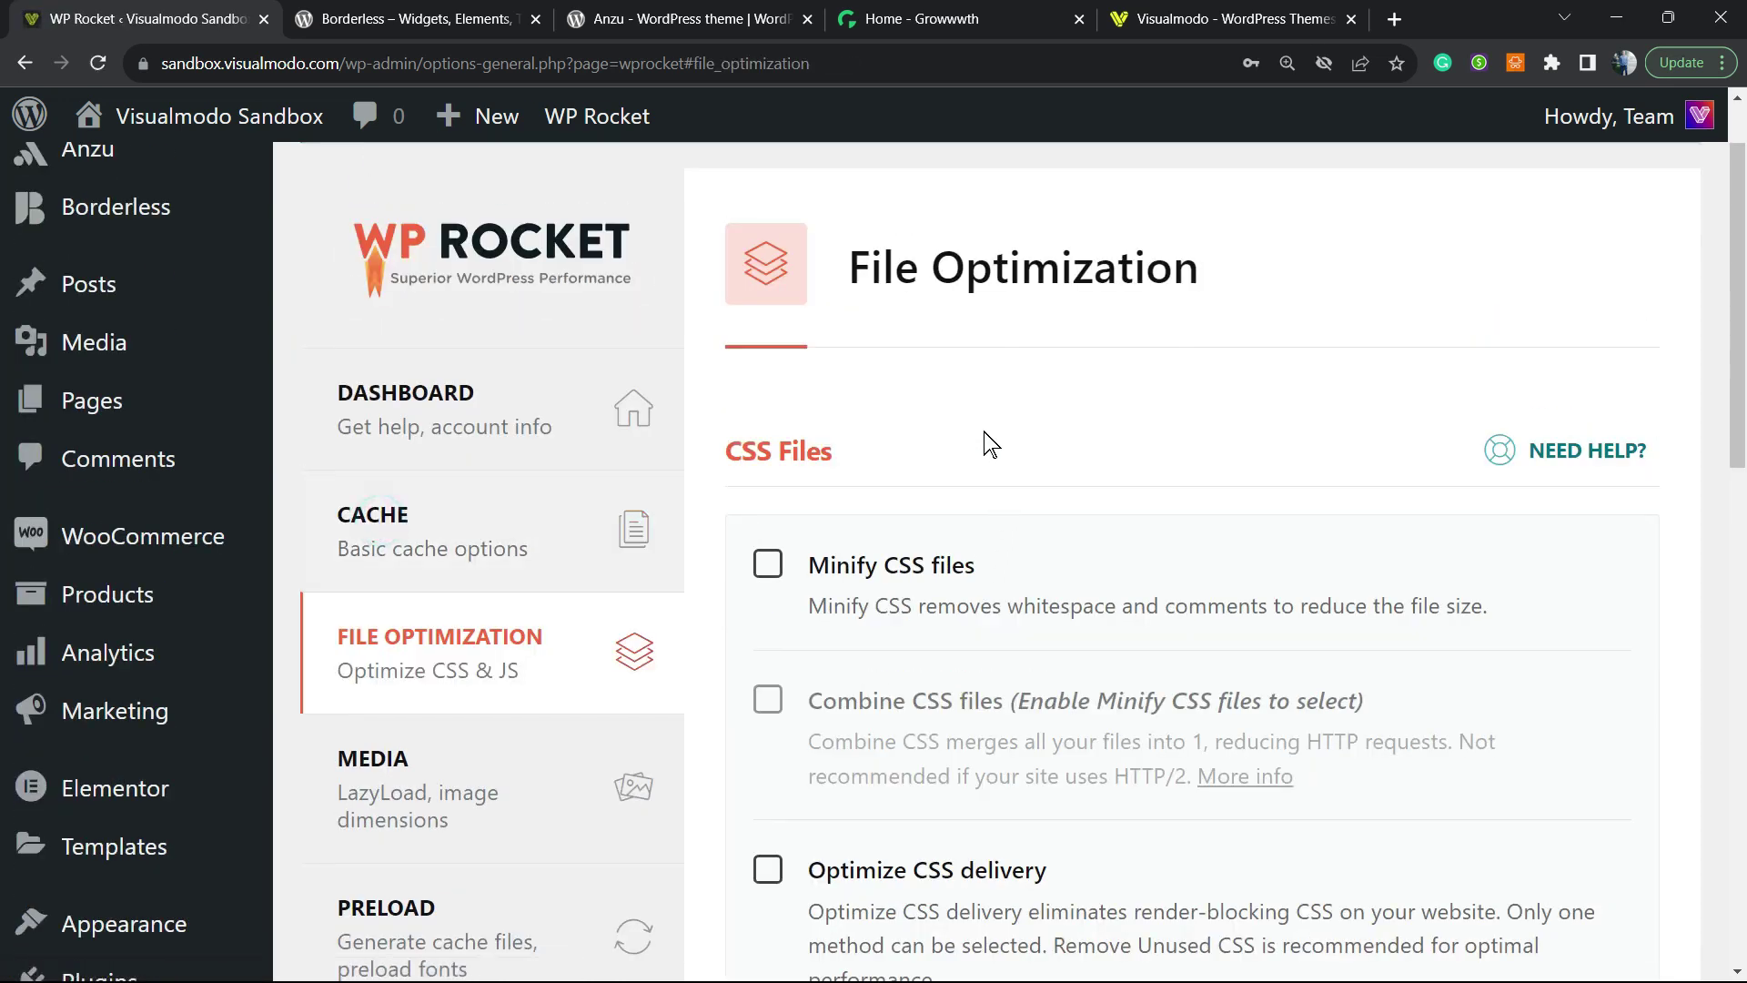
scroll(827, 476, "down", 2)
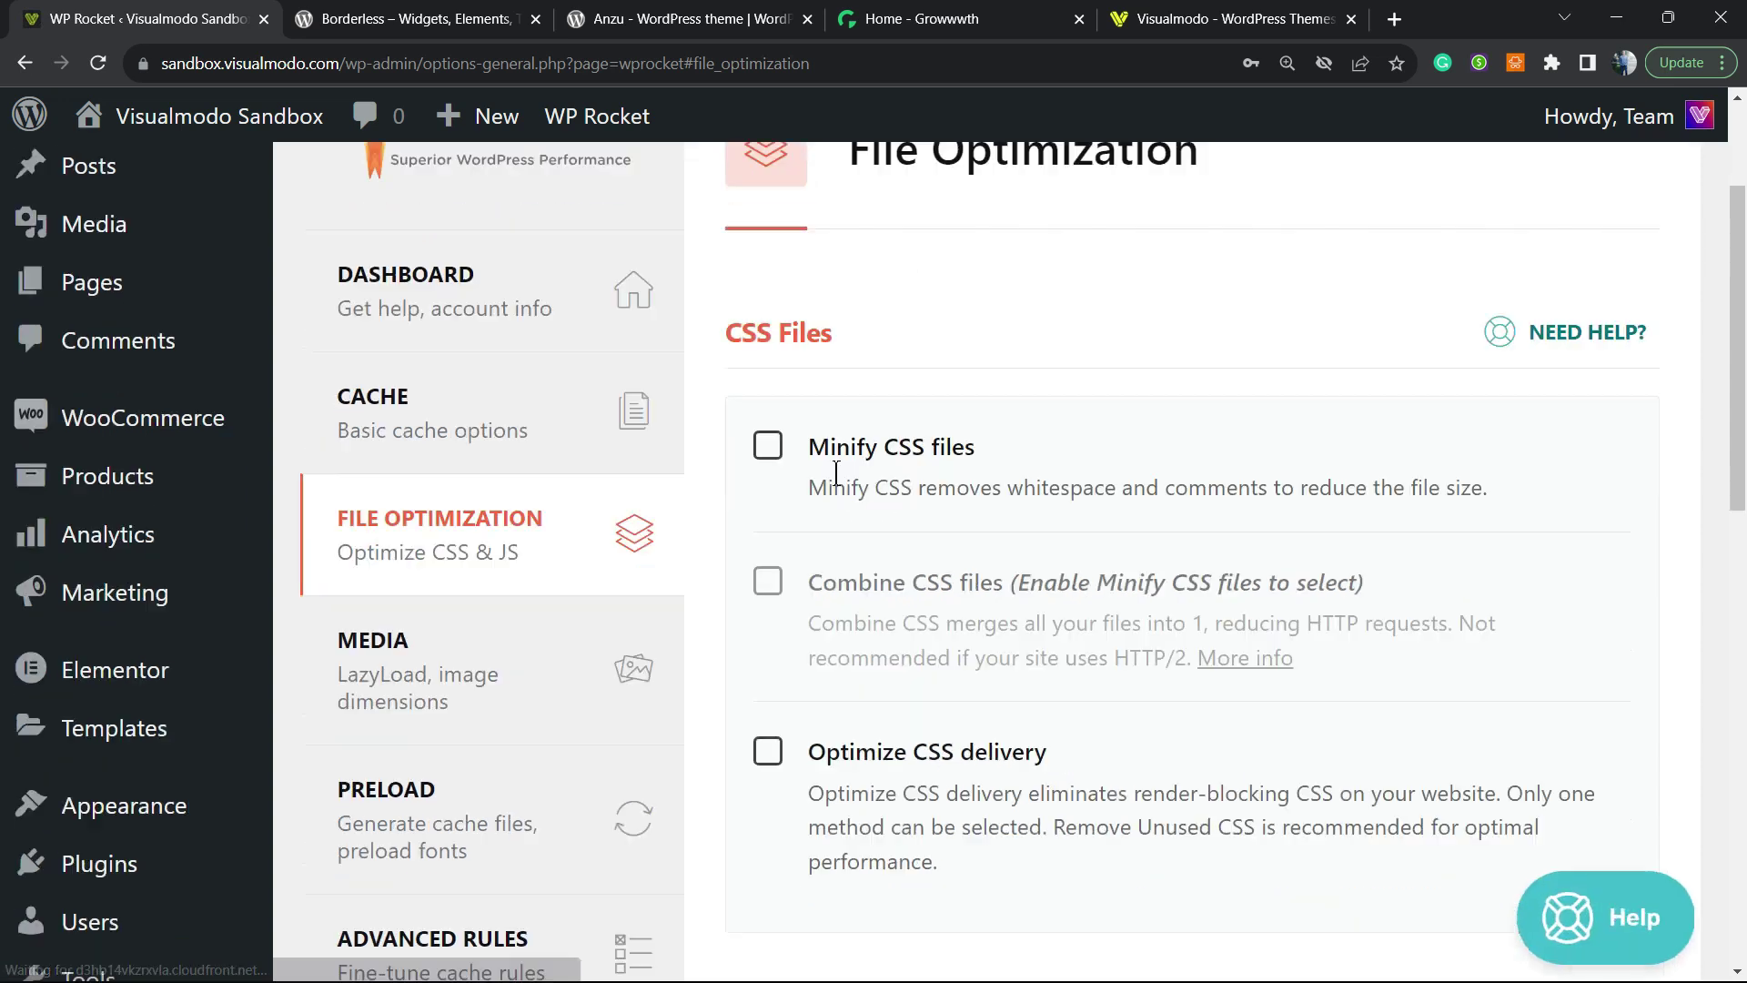
scroll(827, 464, "up", 2)
scroll(831, 348, "down", 2)
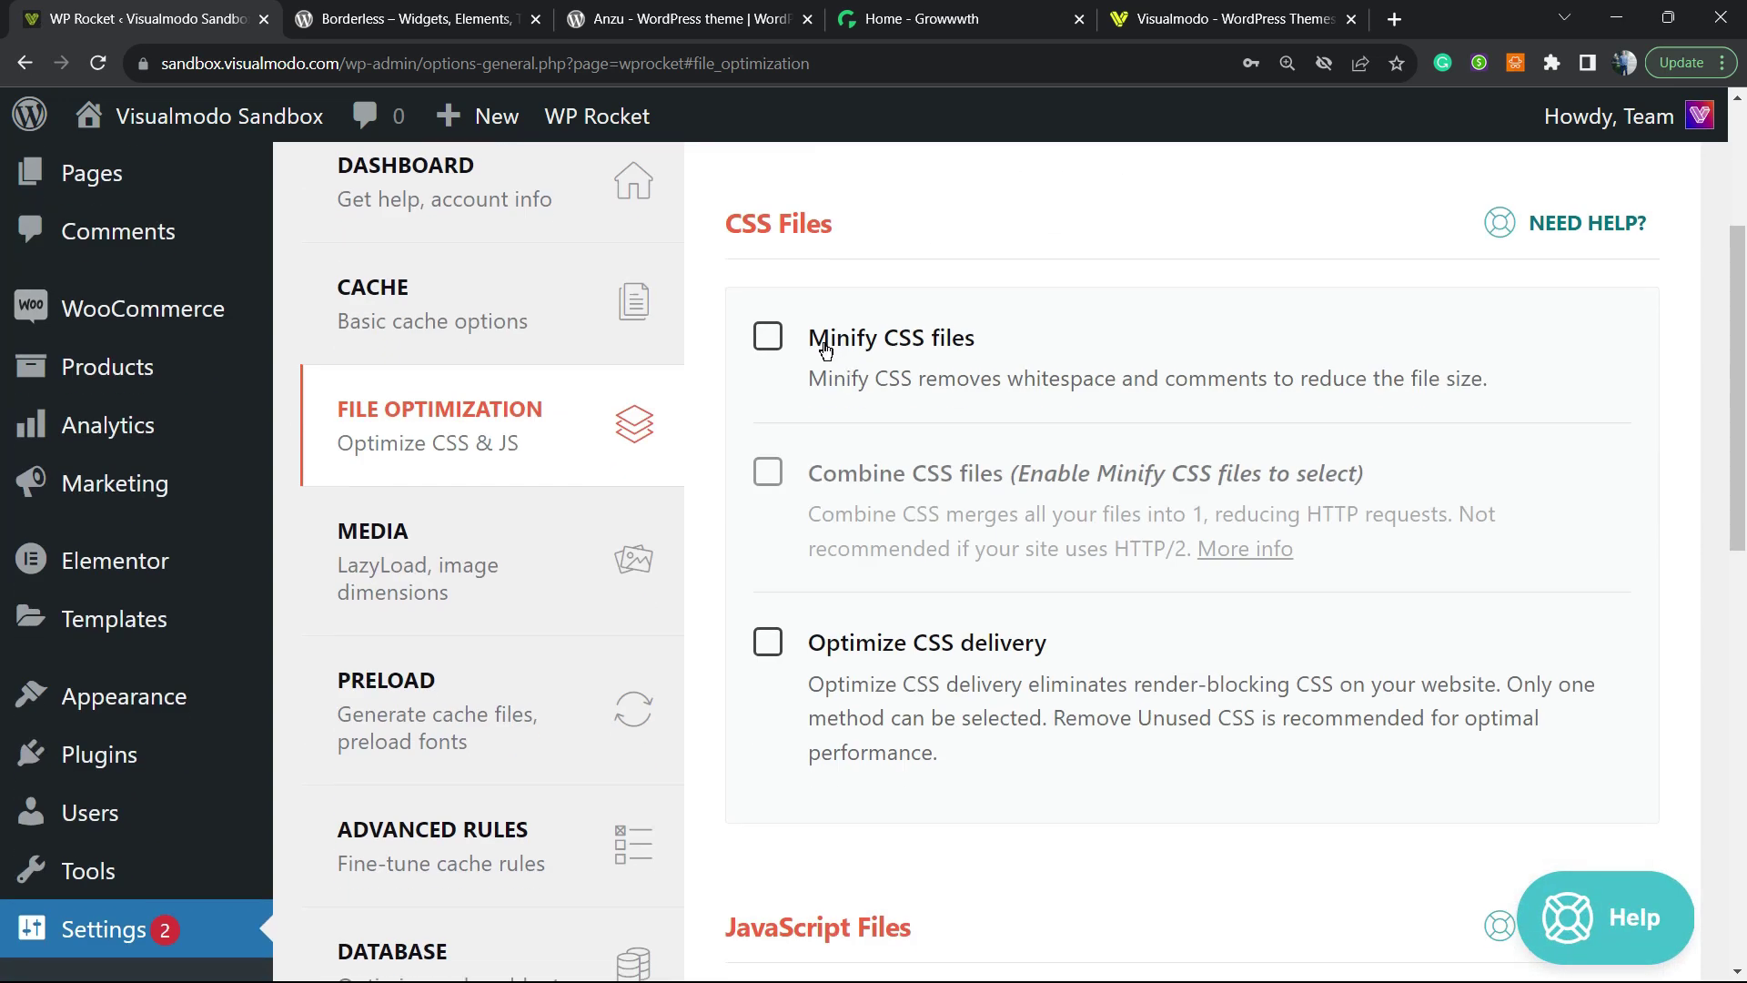
left_click(816, 341)
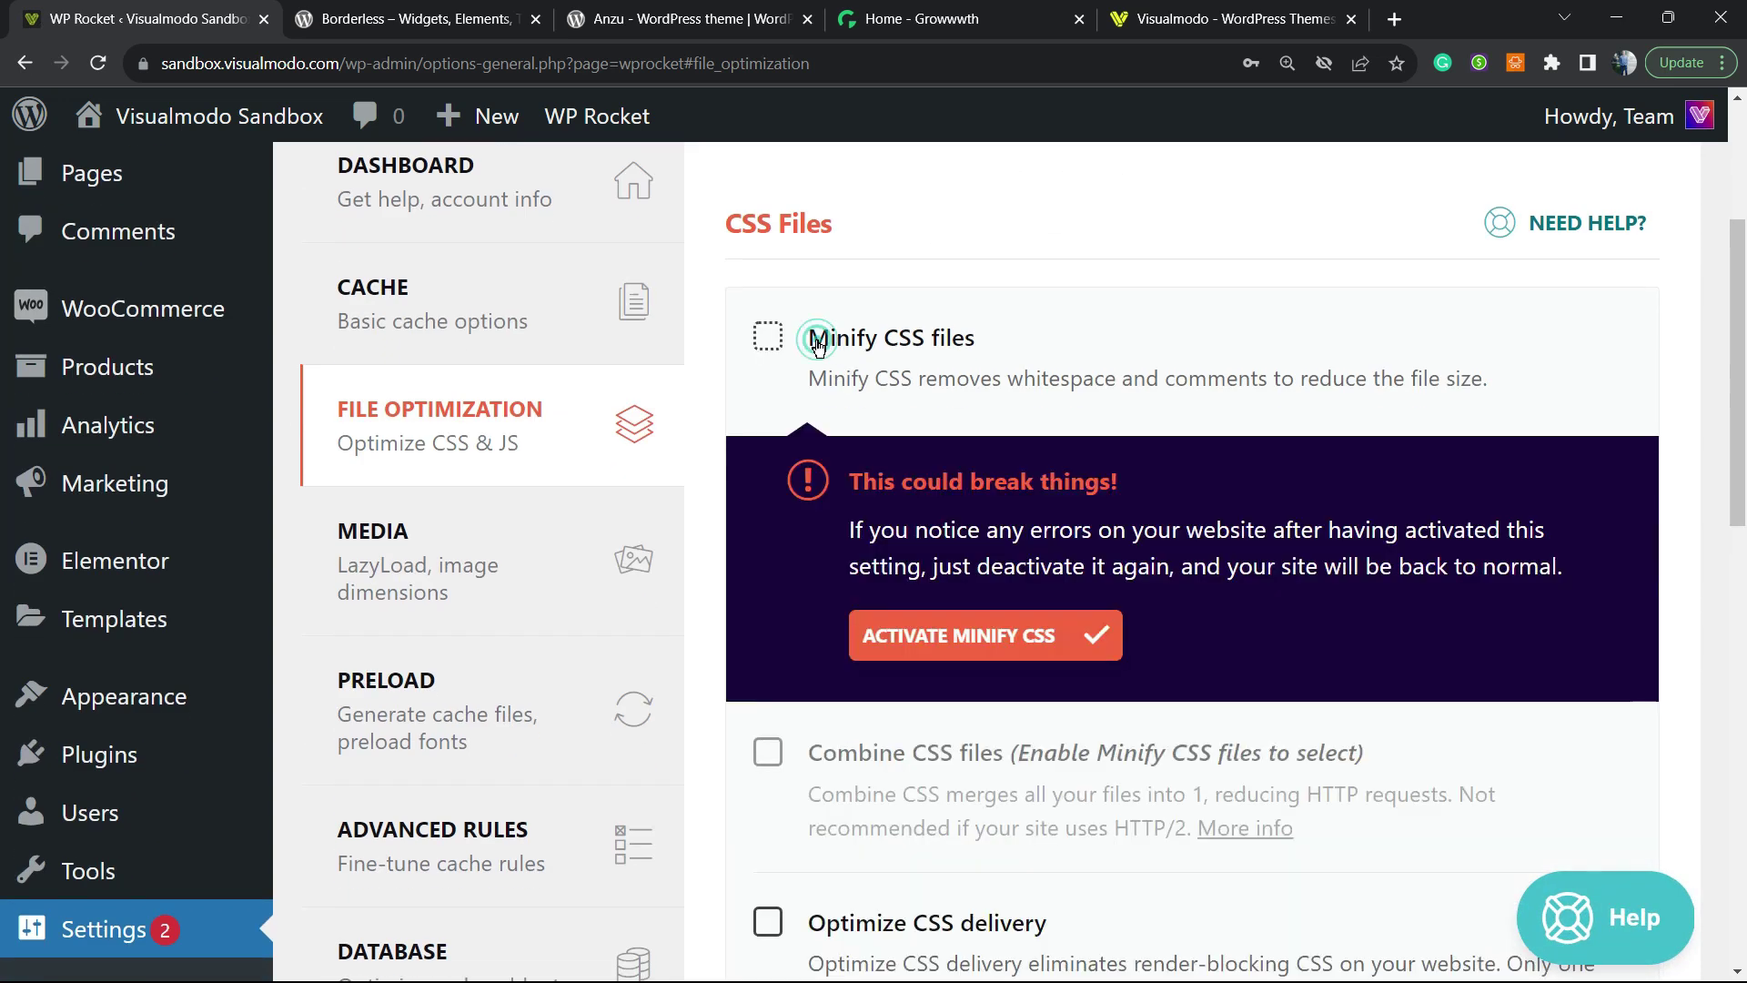
left_click(928, 634)
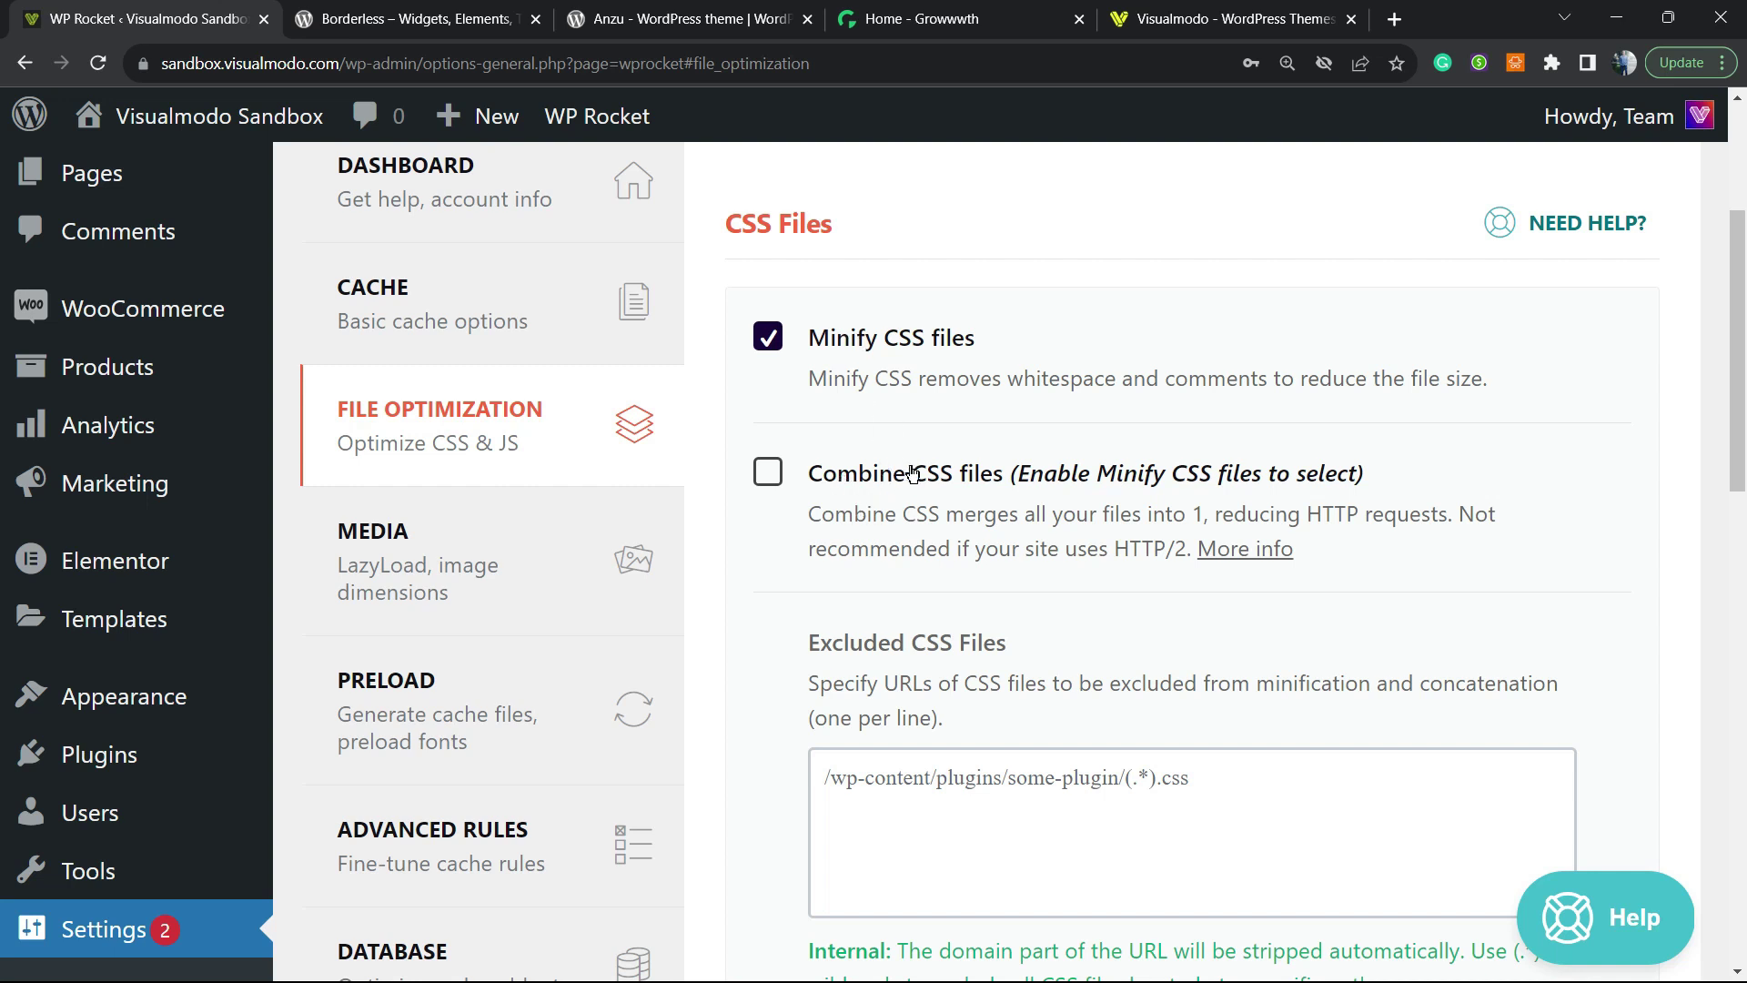
- Turn on Combine CSS files and confirm the activation
left_click(884, 483)
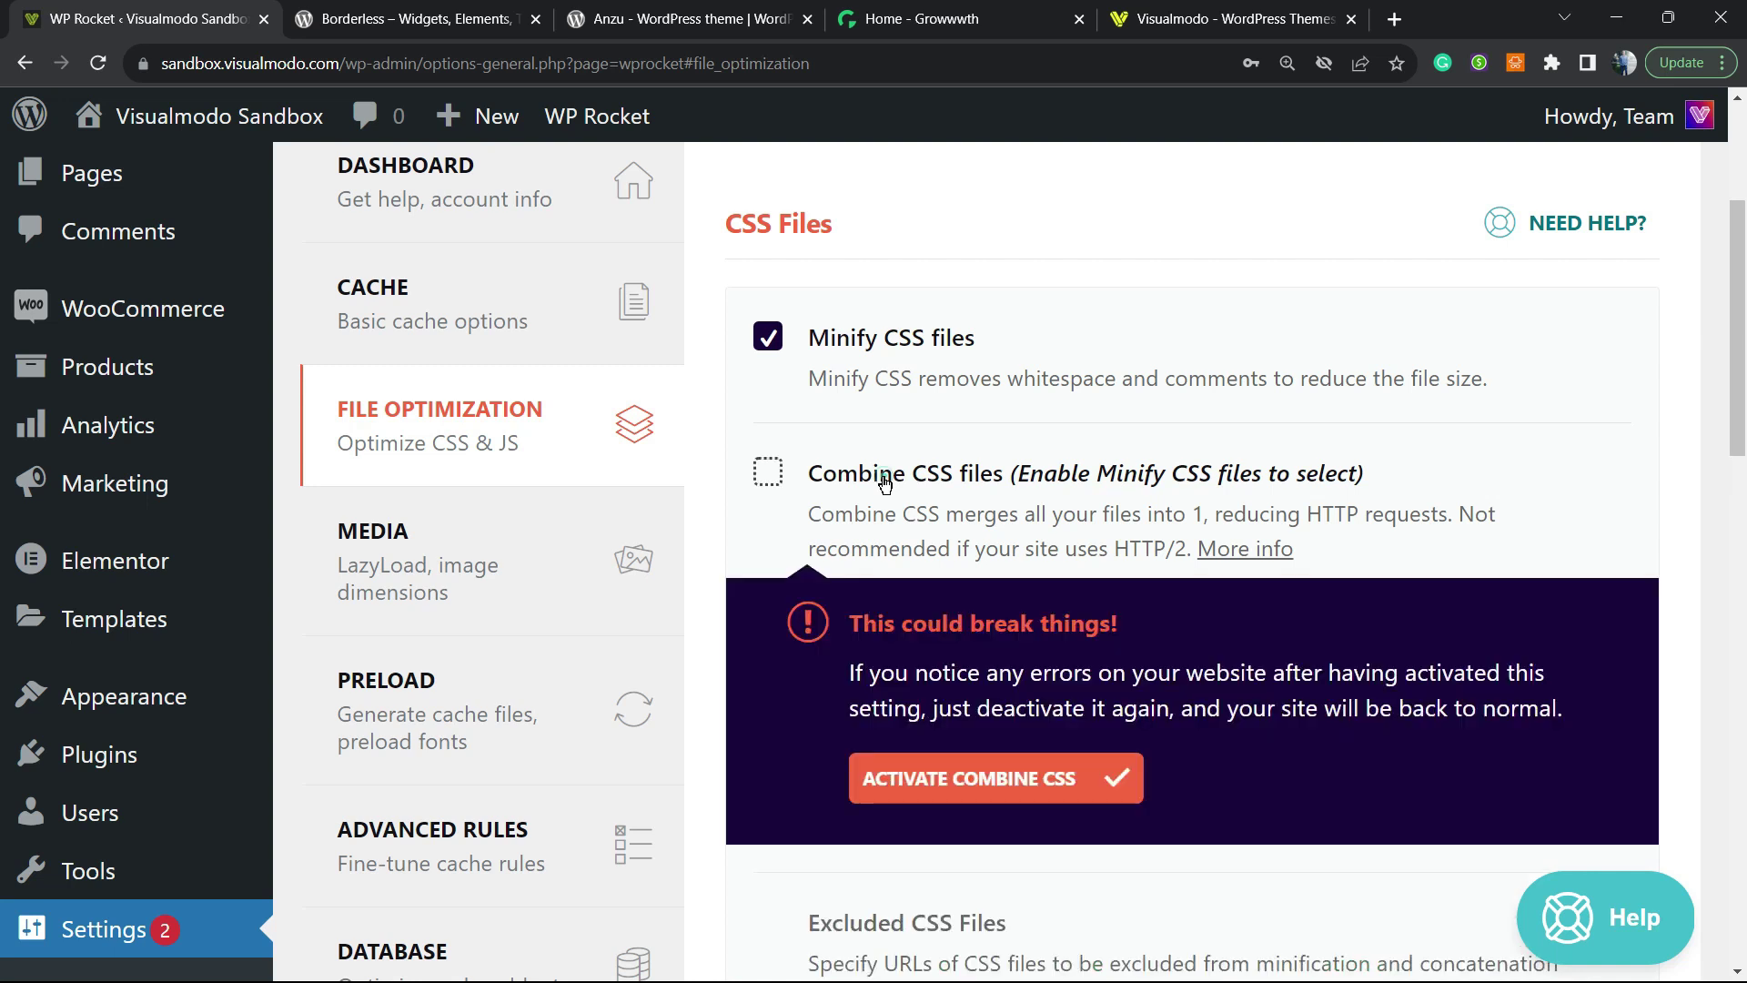
left_click(976, 787)
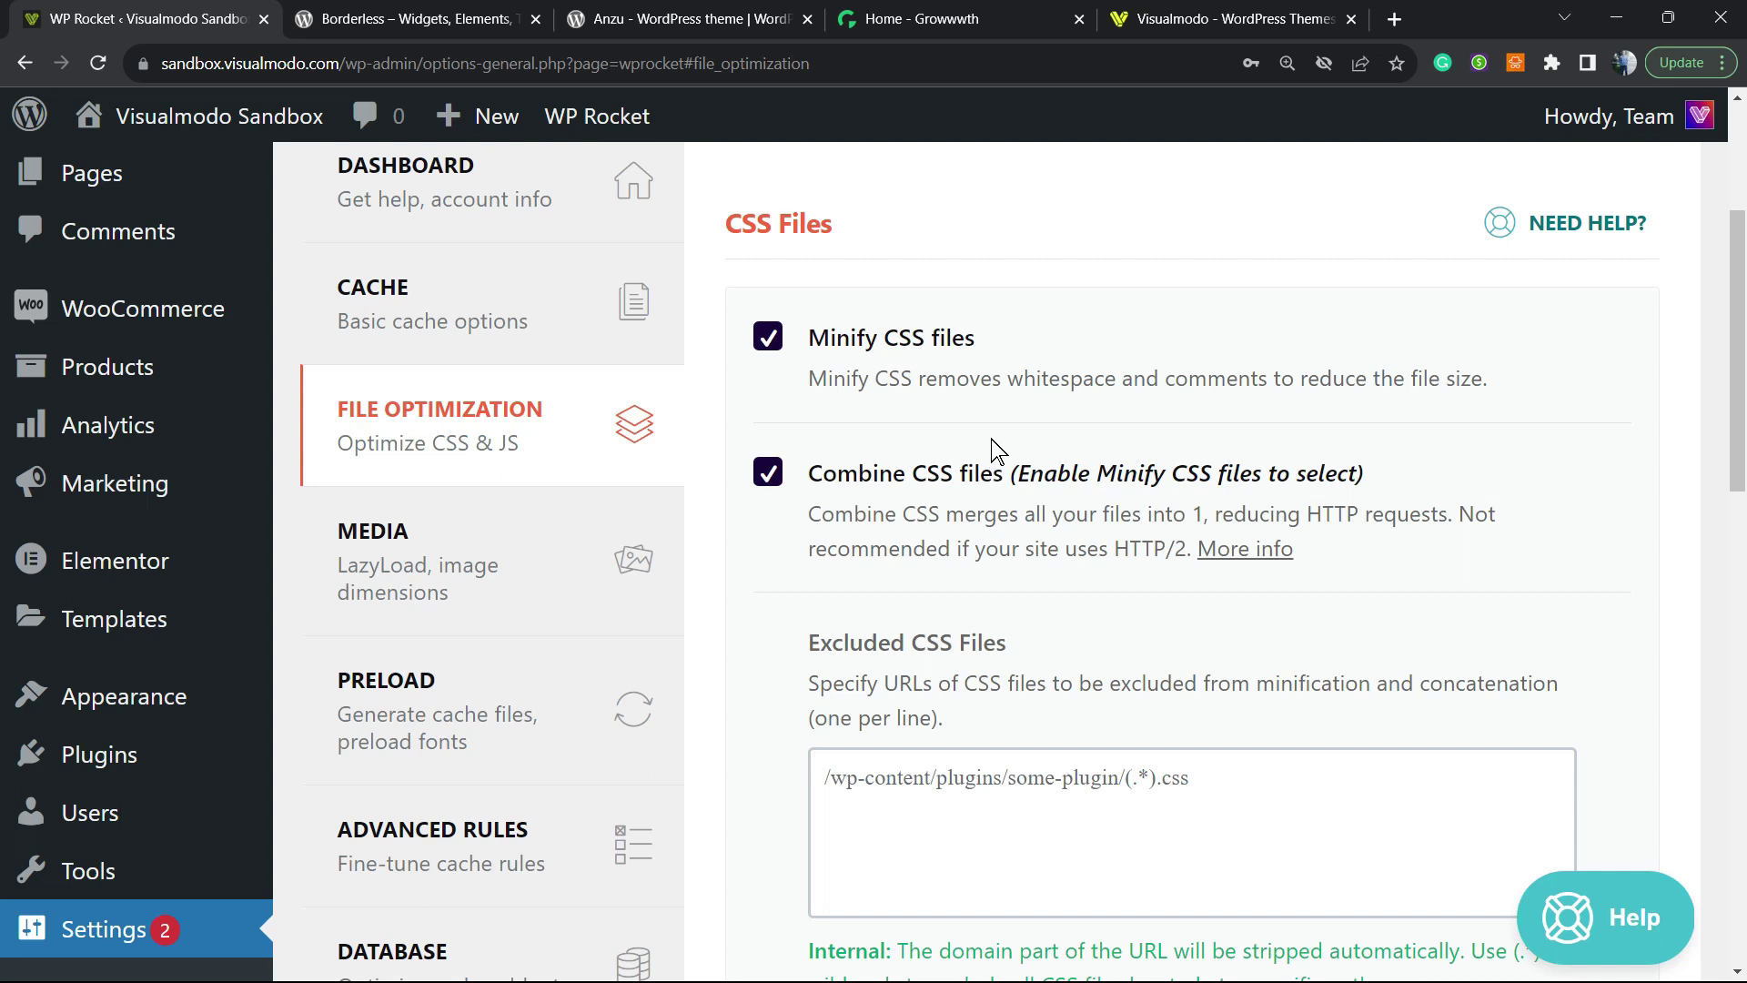
scroll(996, 449, "down", 2)
scroll(992, 451, "down", 2)
scroll(990, 453, "down", 2)
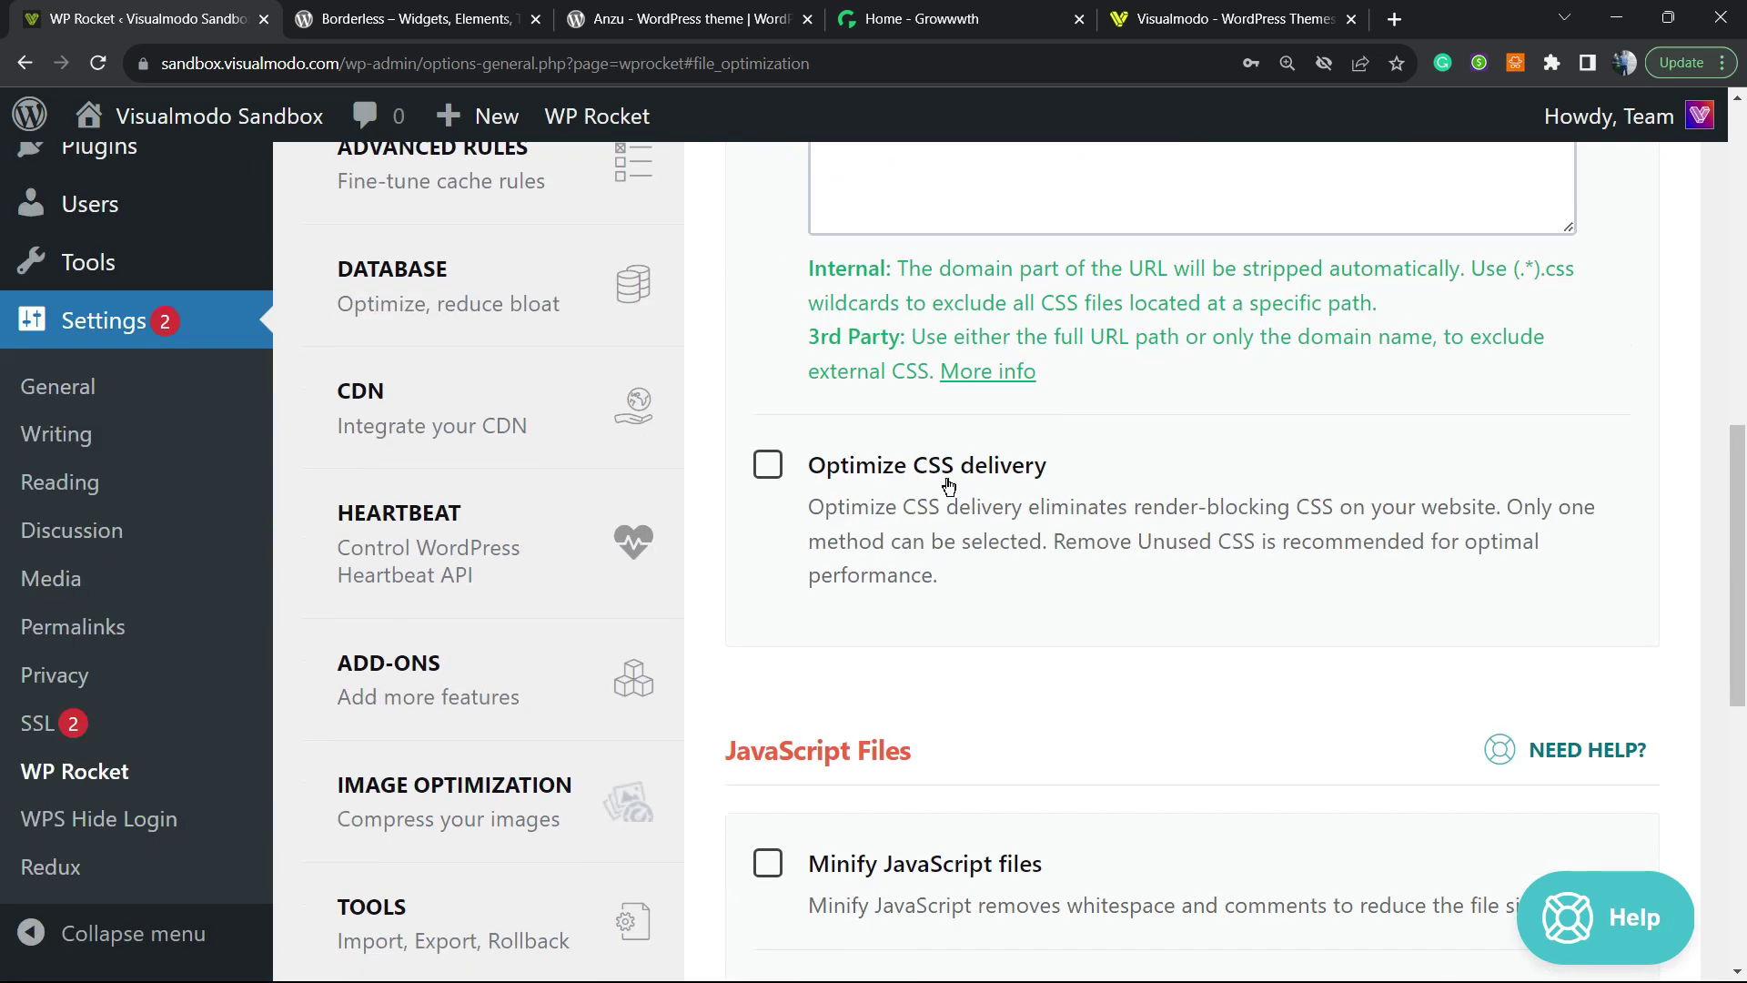
- Enable Optimize CSS delivery using Remove Unused CSS instead of Load CSS Asynchronously, accepting the warning
left_click(767, 466)
scroll(923, 507, "down", 2)
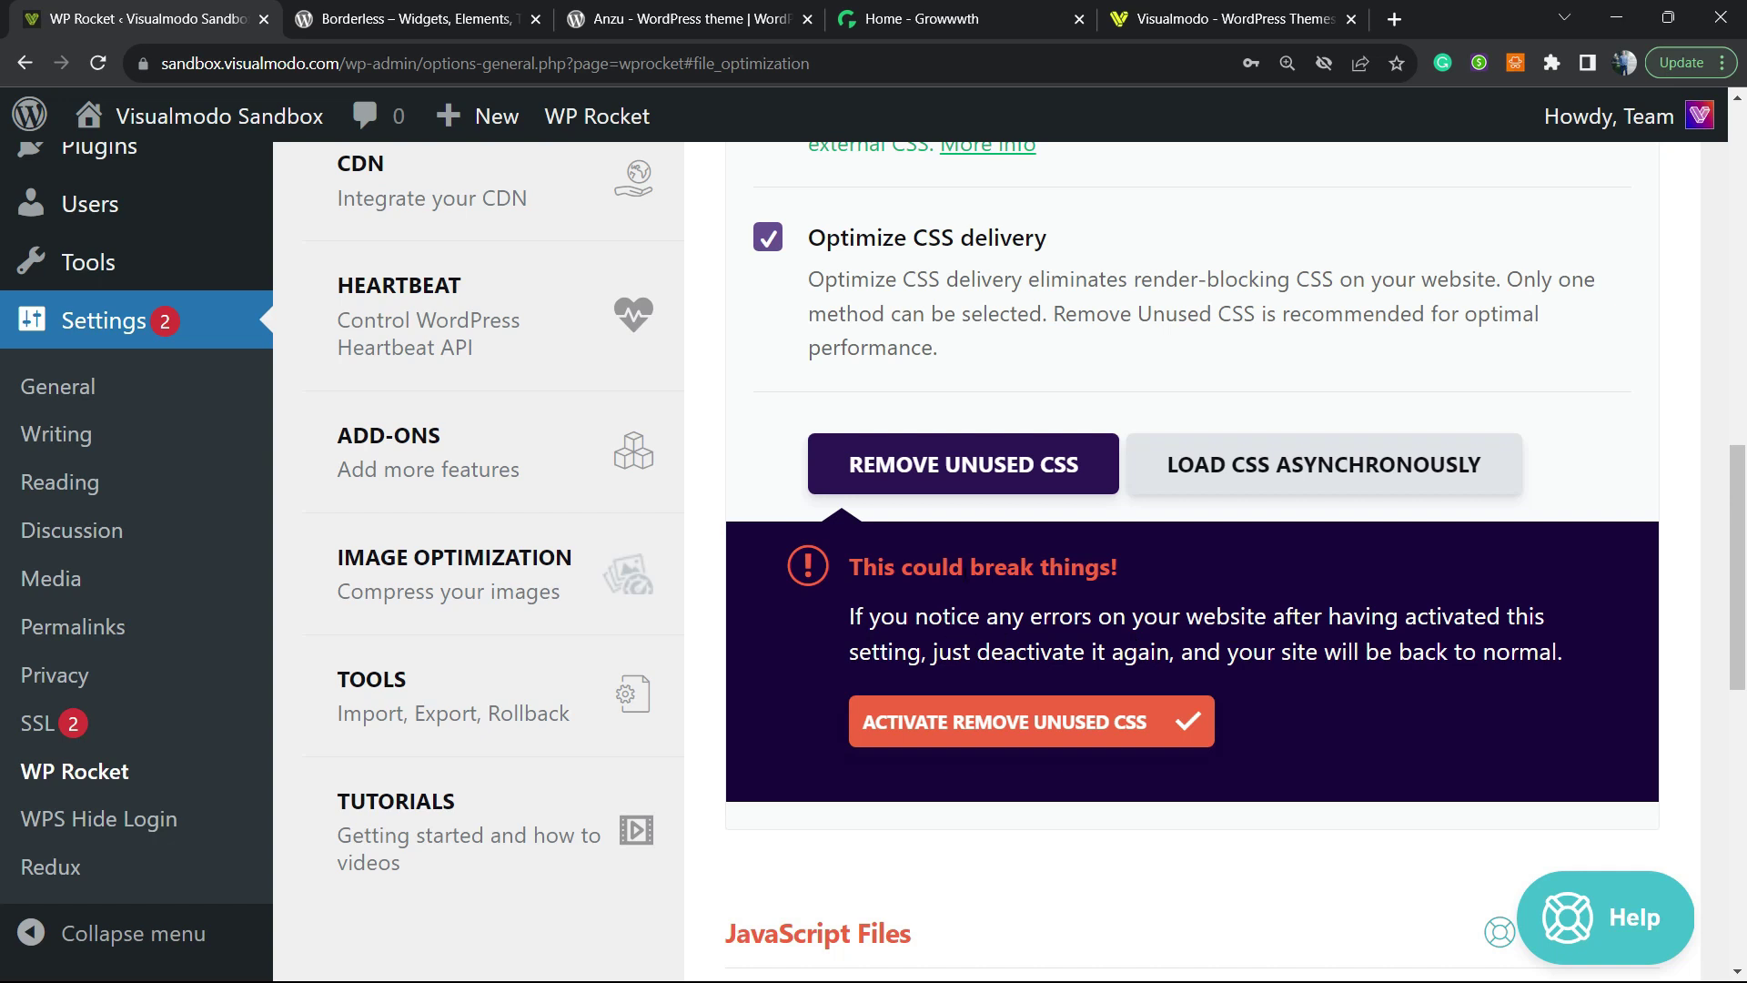
scroll(849, 455, "up", 3)
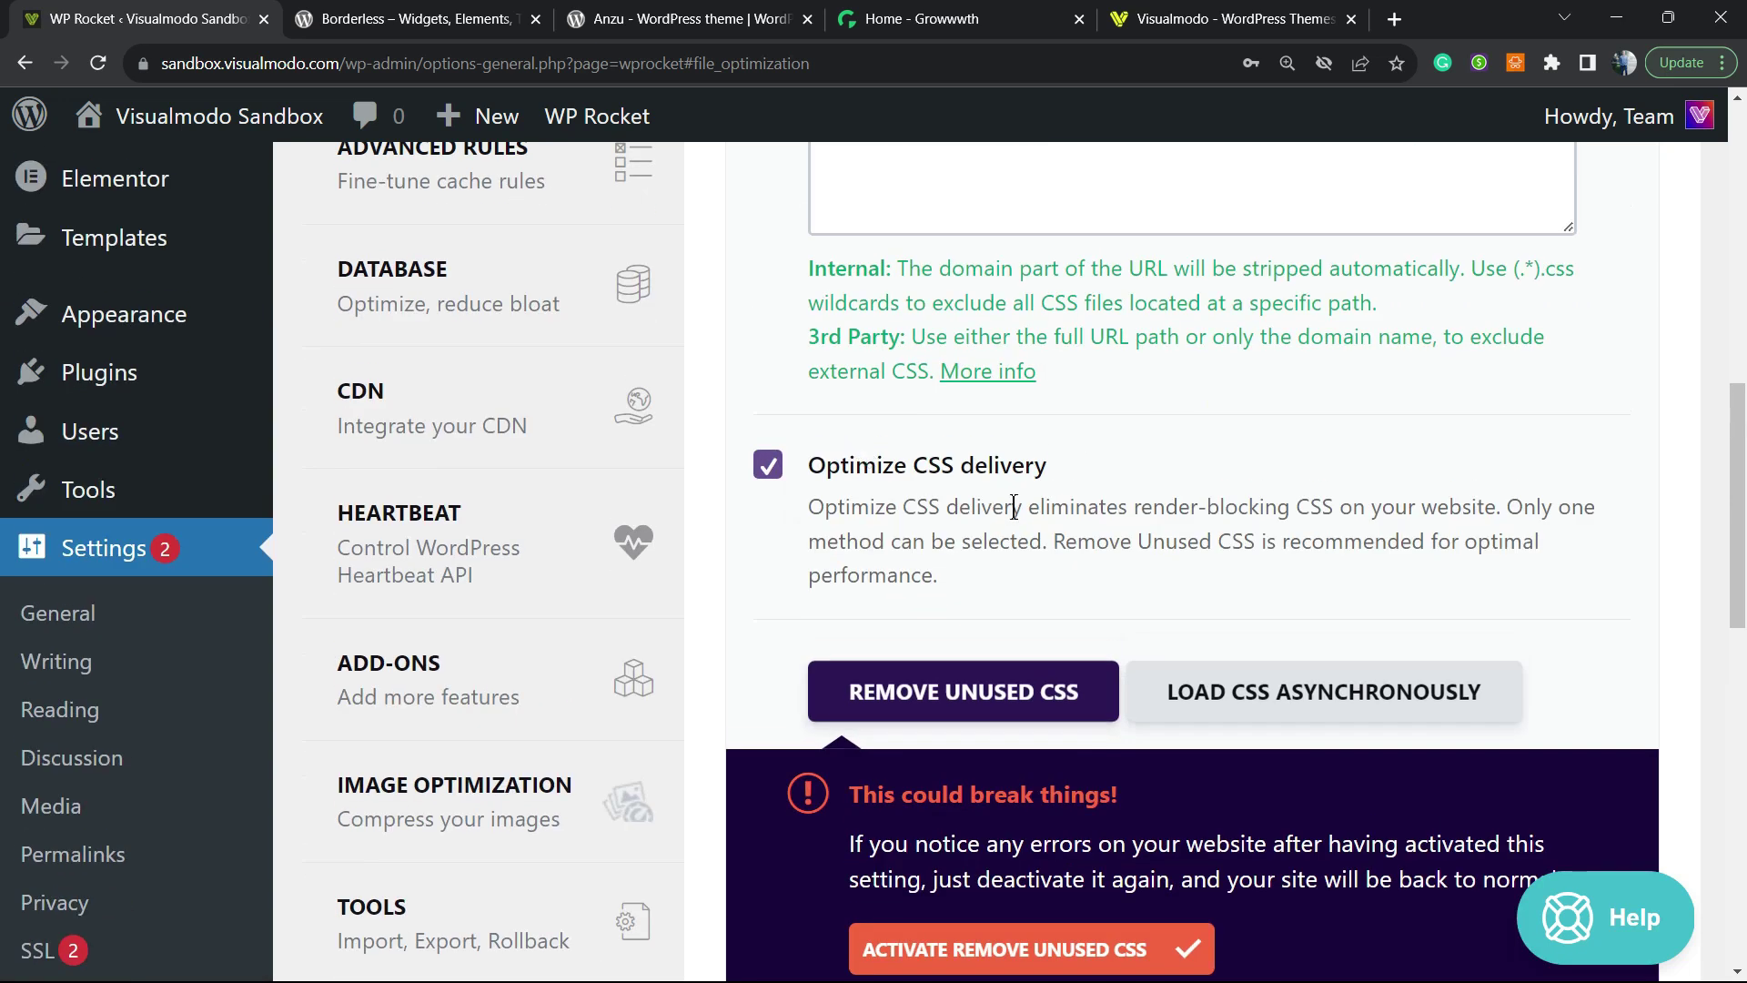
scroll(1014, 507, "down", 5)
scroll(956, 479, "up", 3)
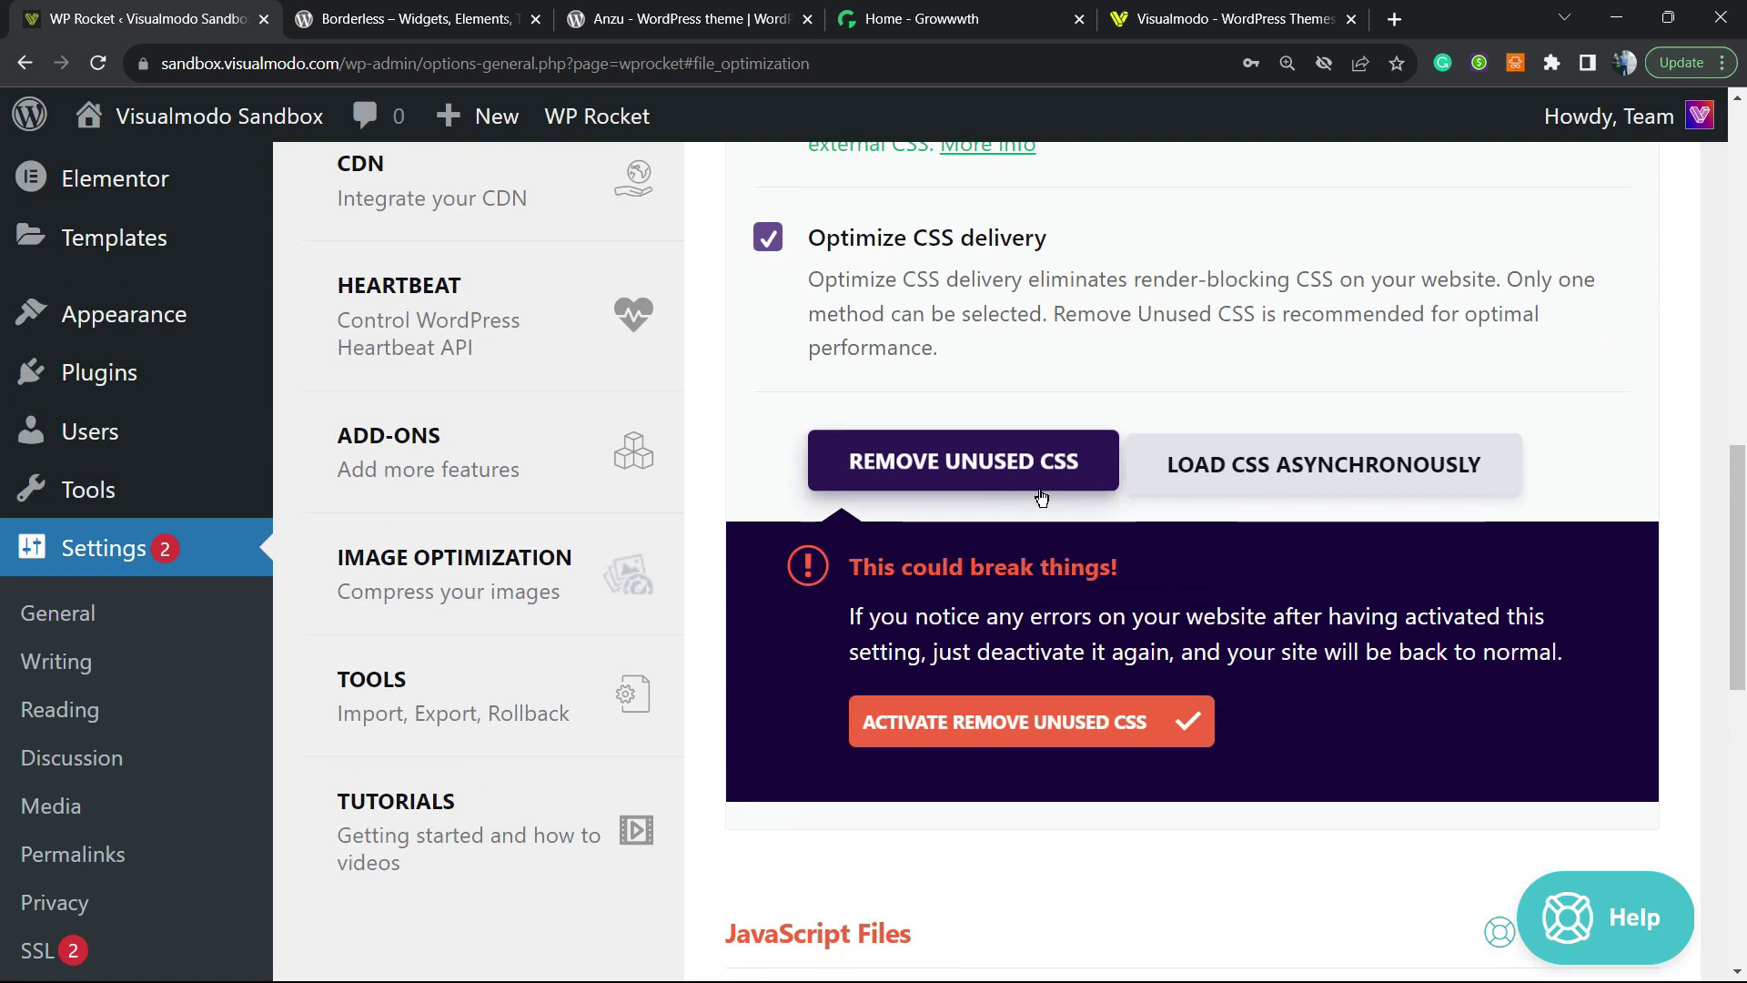
left_click(1276, 475)
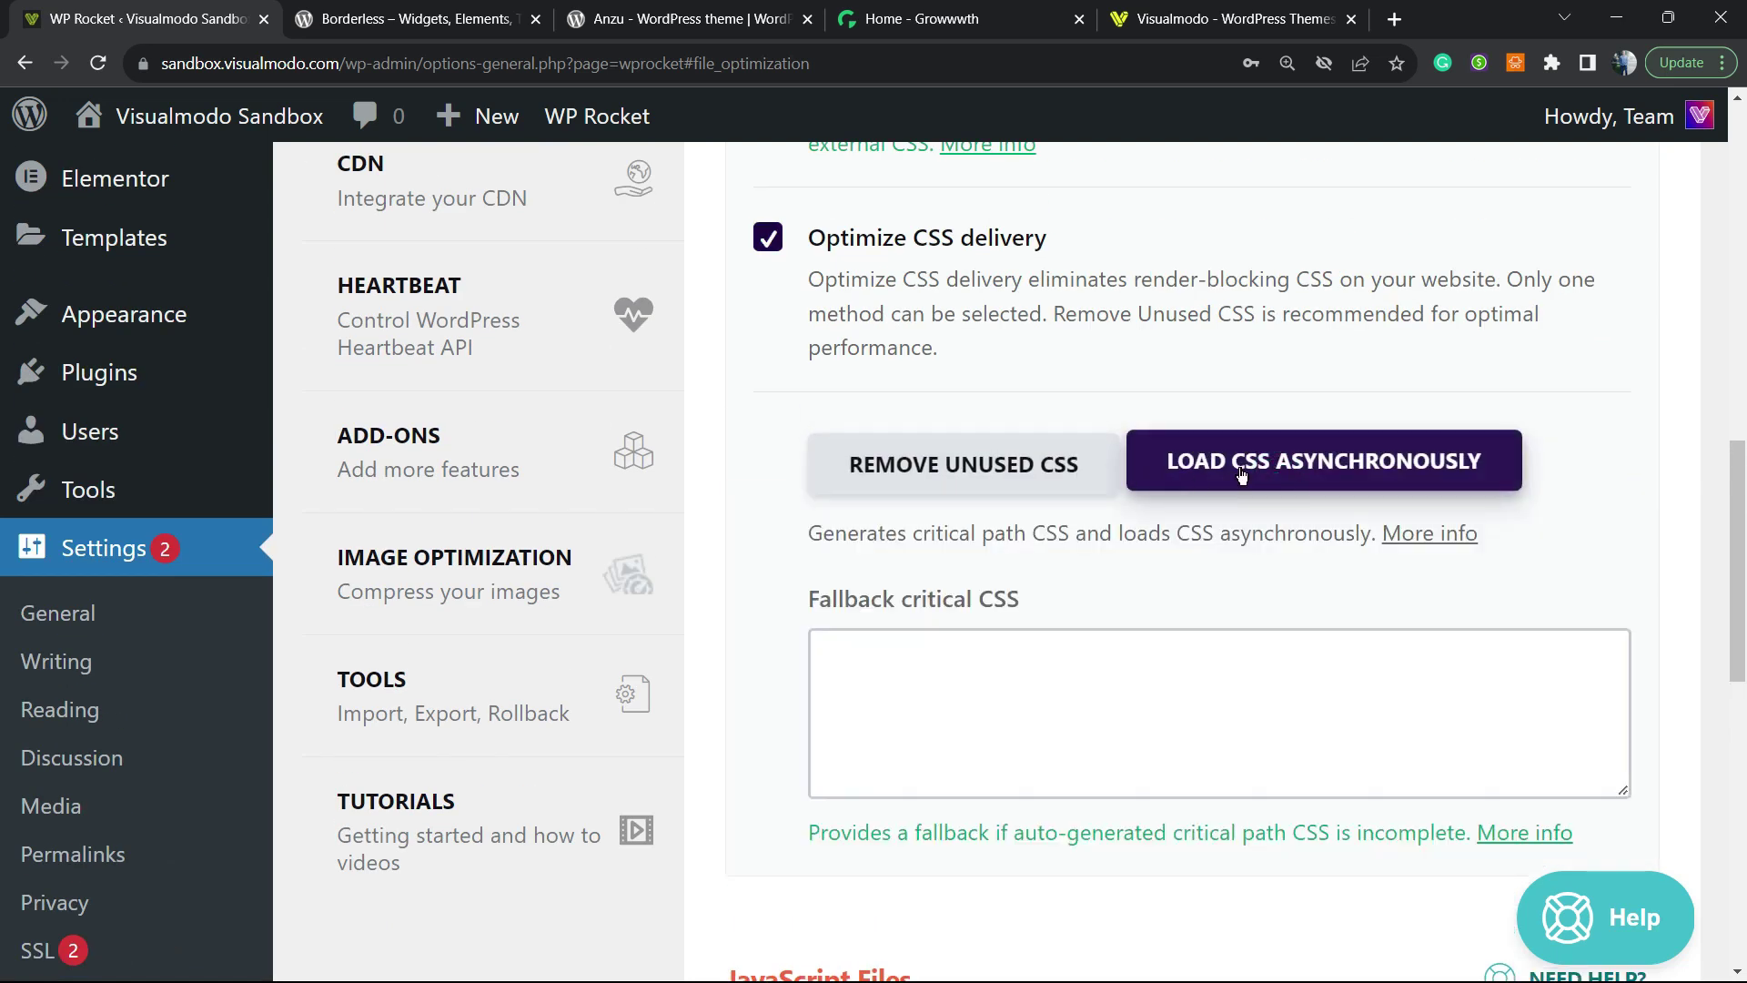
left_click(1034, 450)
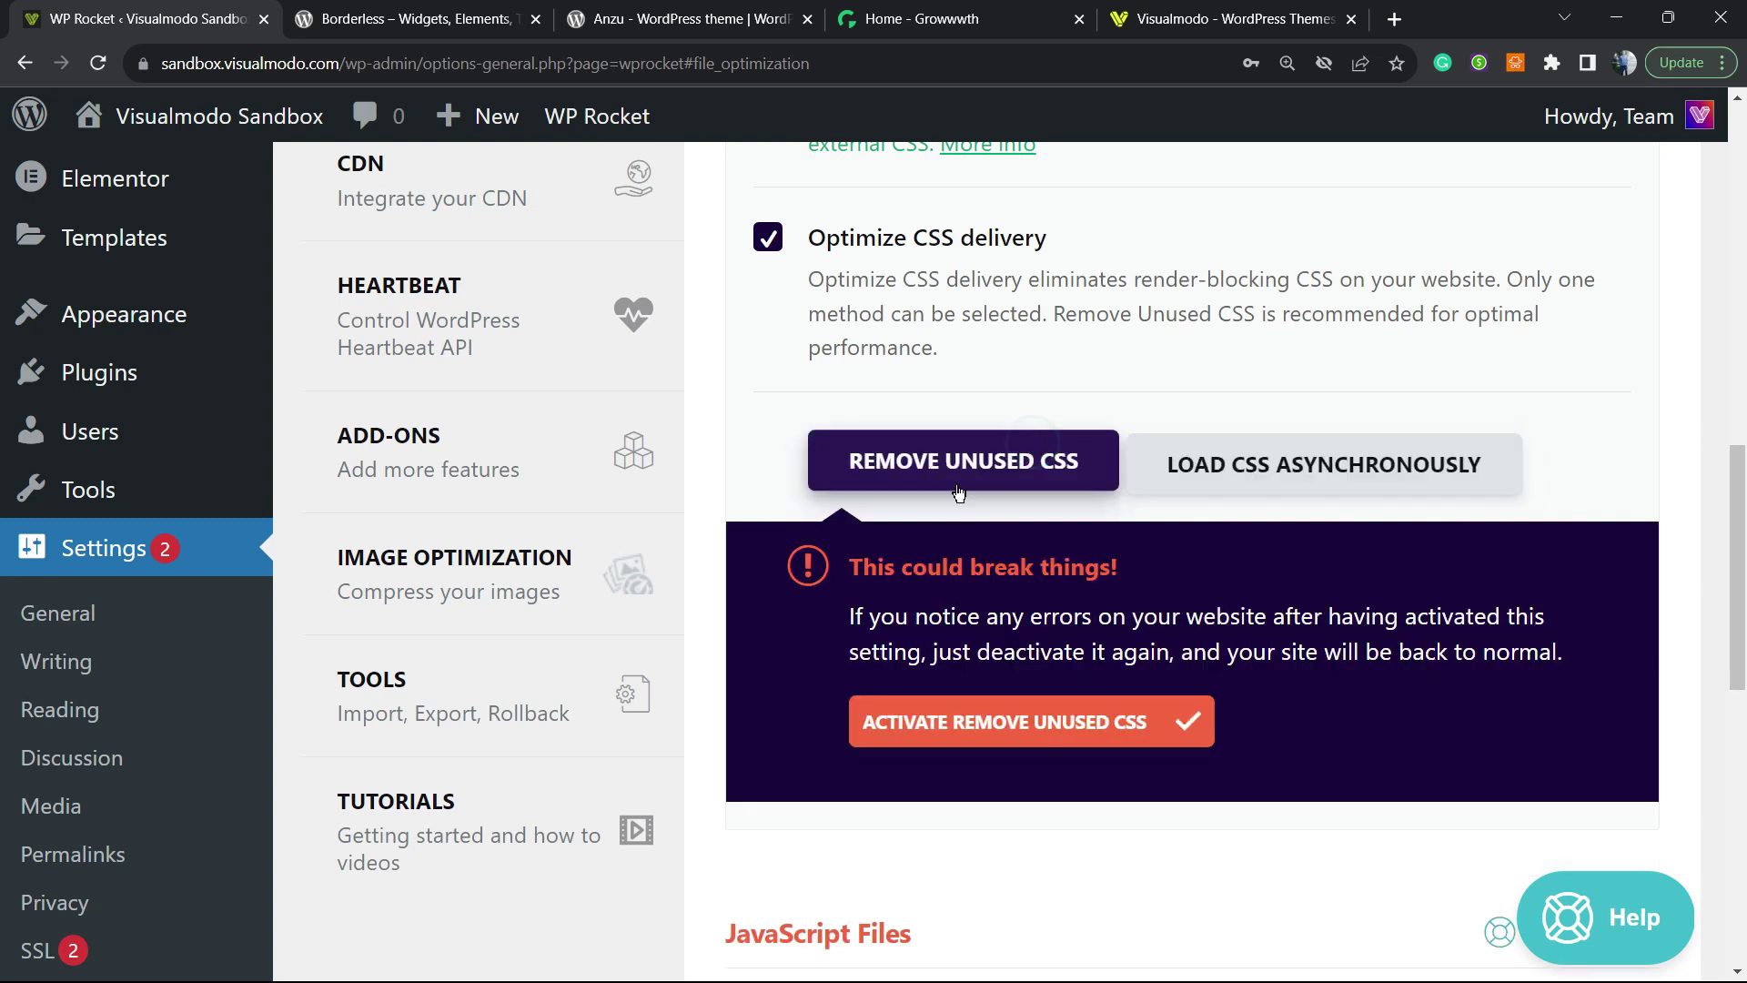
left_click(948, 716)
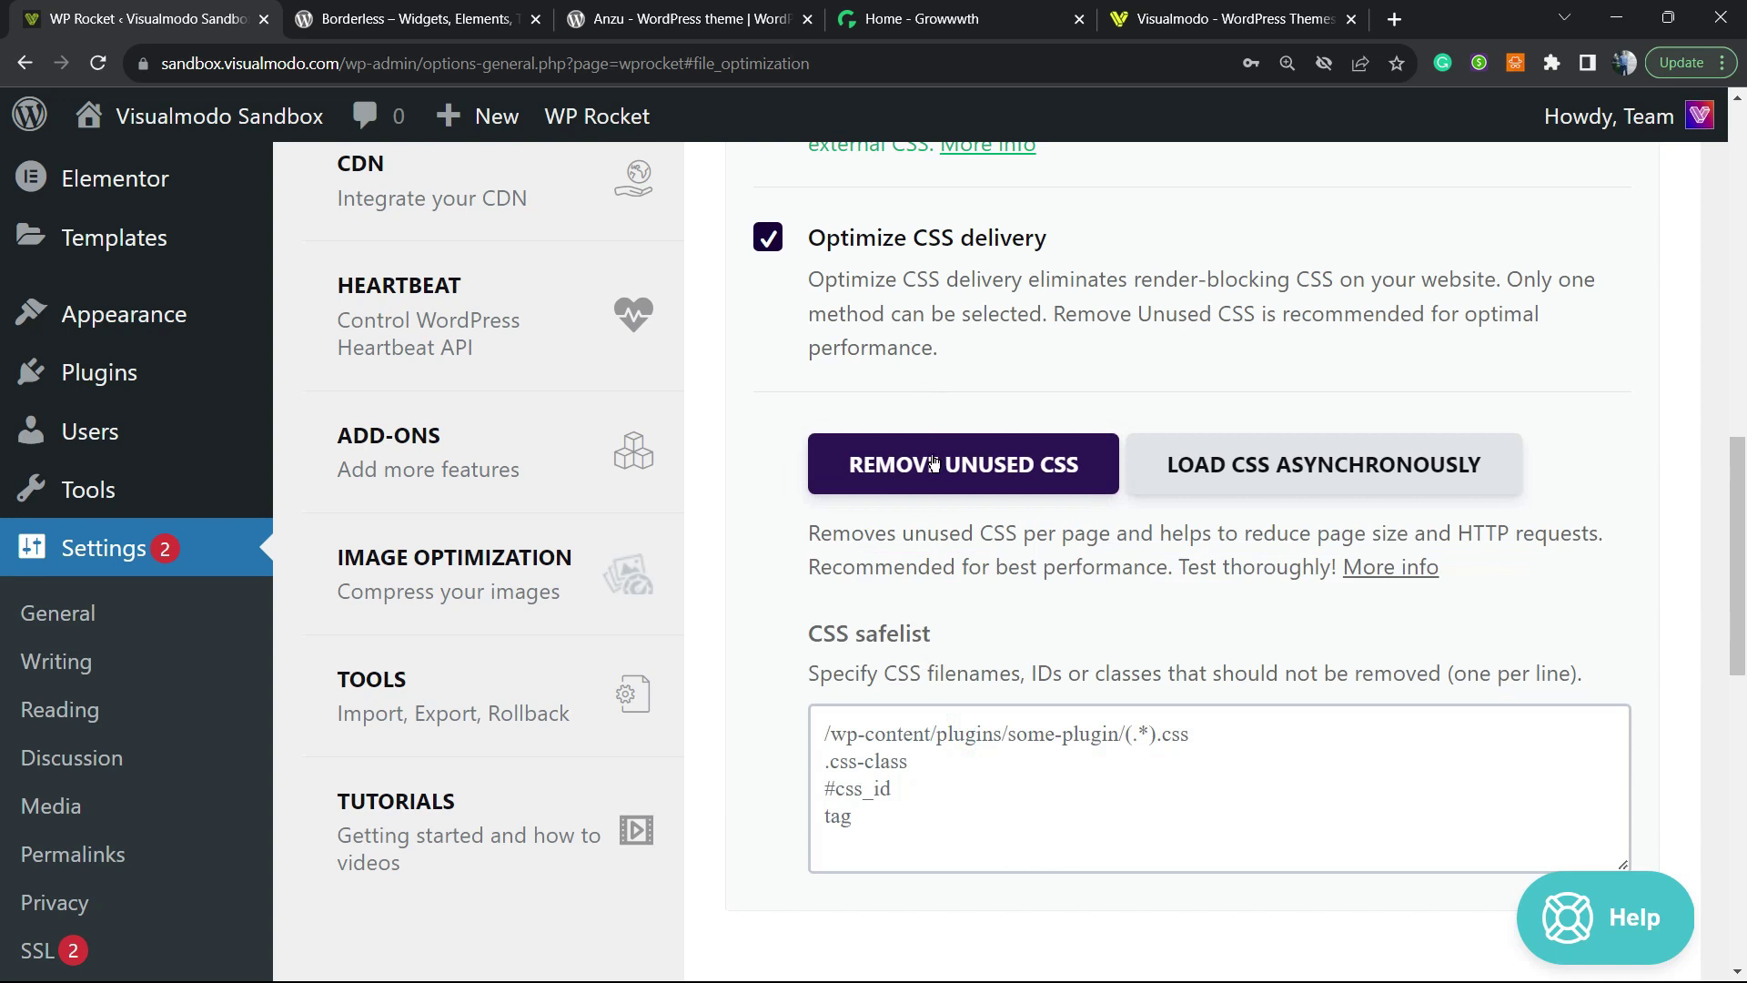
- Turn on Minify JavaScript files and Combine JavaScript files, accepting both warnings
scroll(892, 481, "down", 4)
scroll(827, 589, "down", 2)
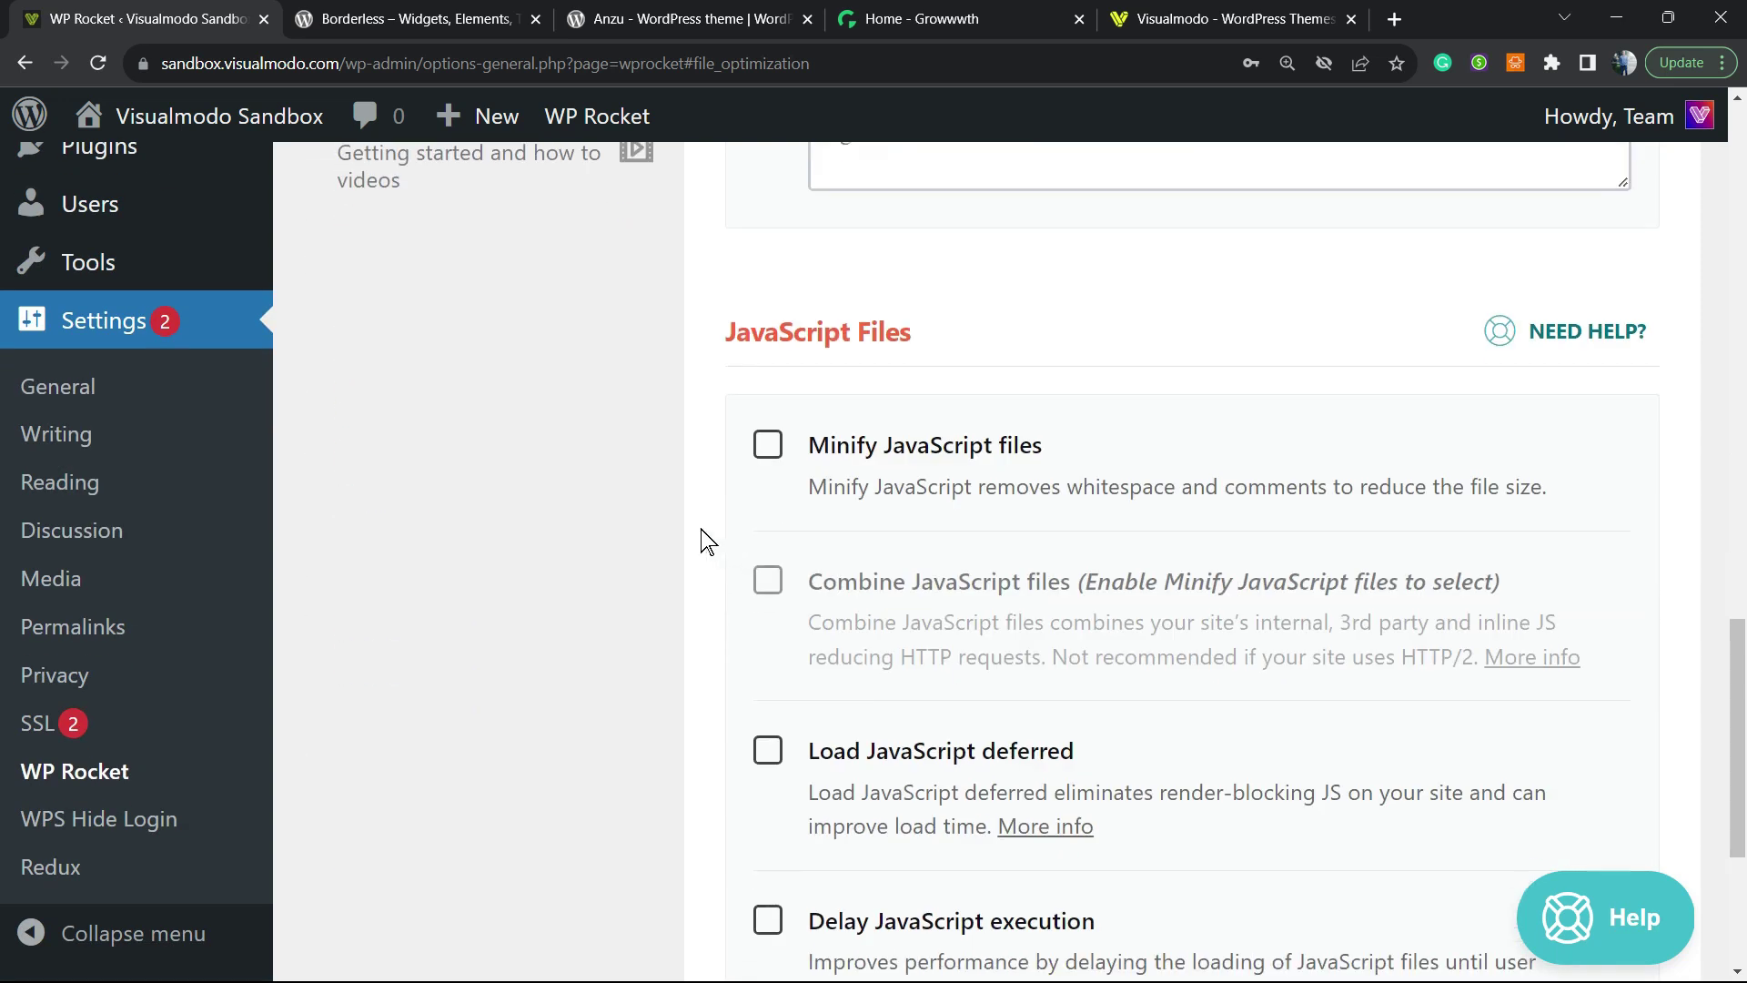
left_click(881, 459)
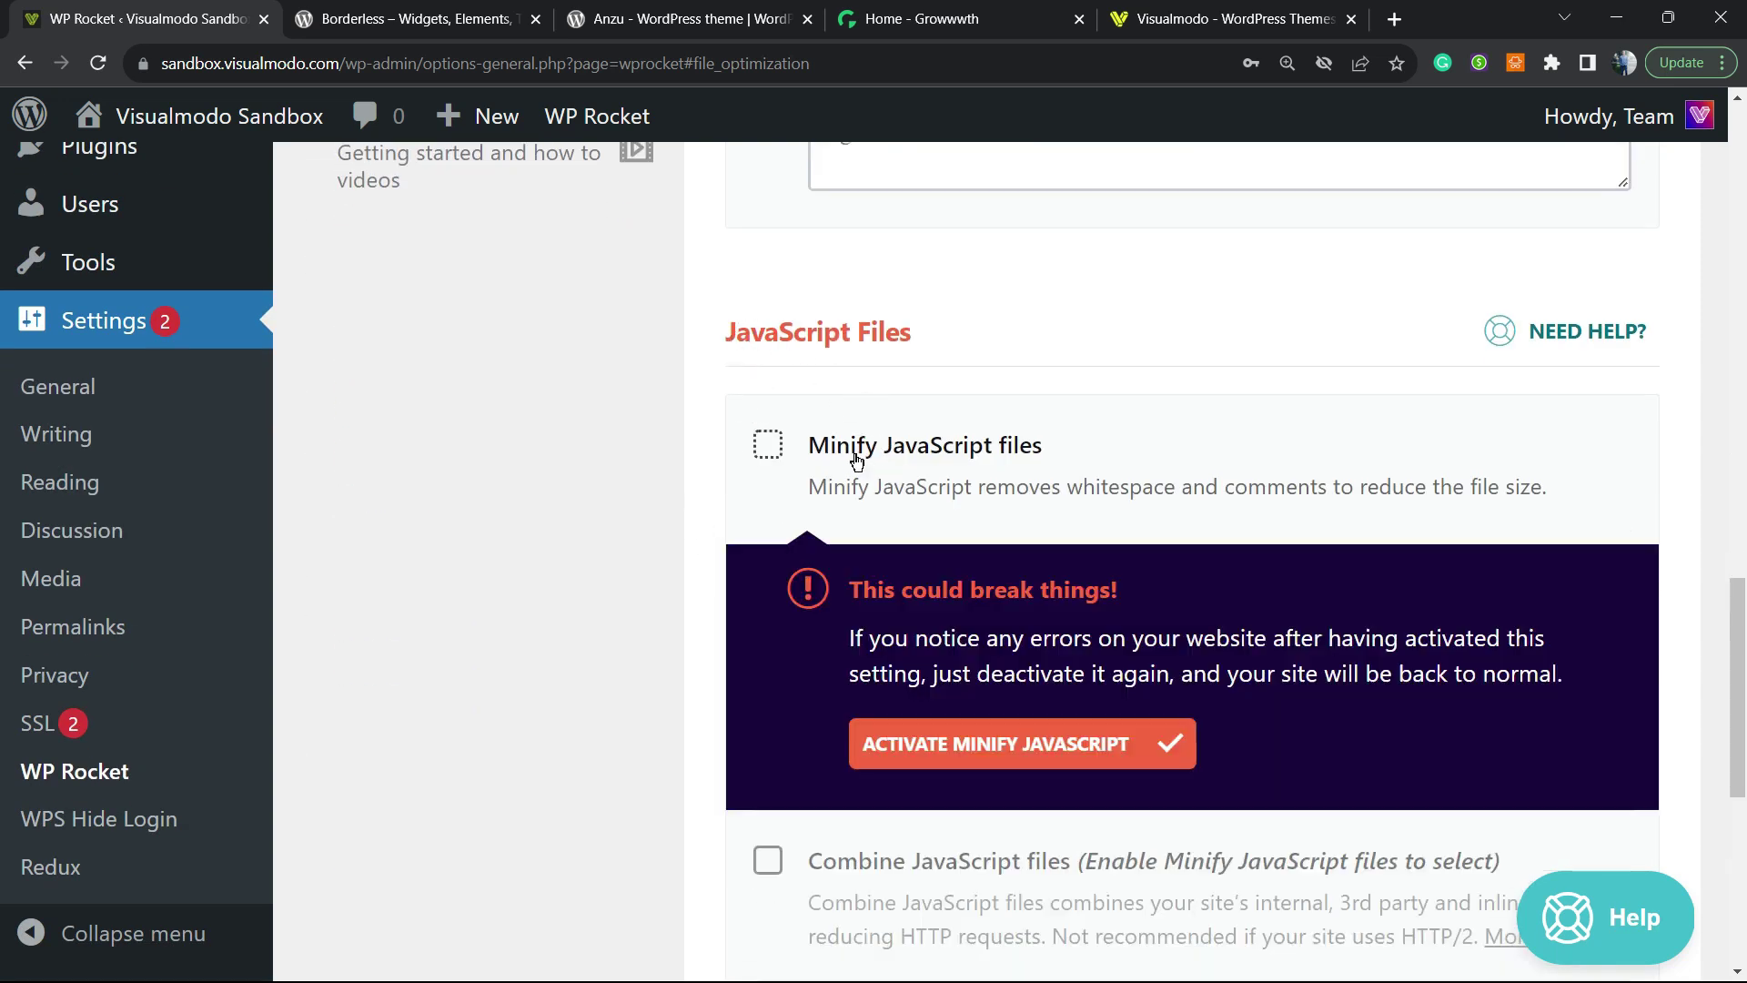
left_click(926, 764)
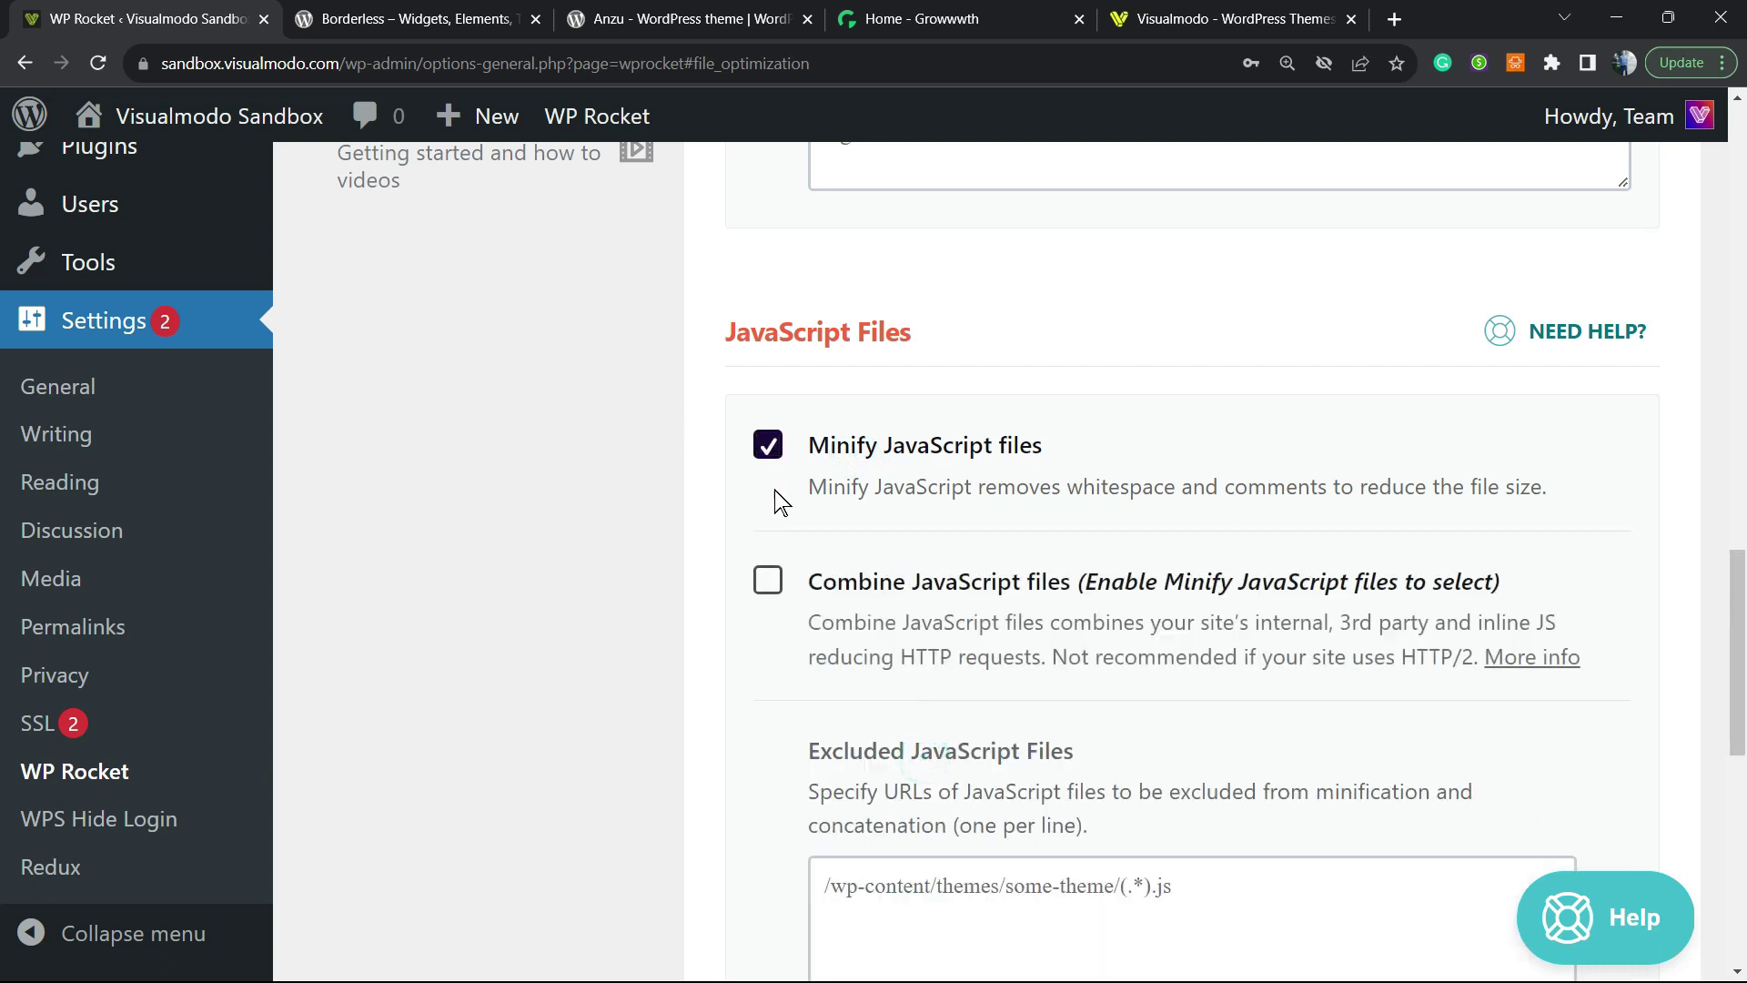
left_click(769, 582)
left_click(1033, 886)
- Enable Load JavaScript deferred
scroll(768, 558, "down", 5)
scroll(745, 446, "up", 4)
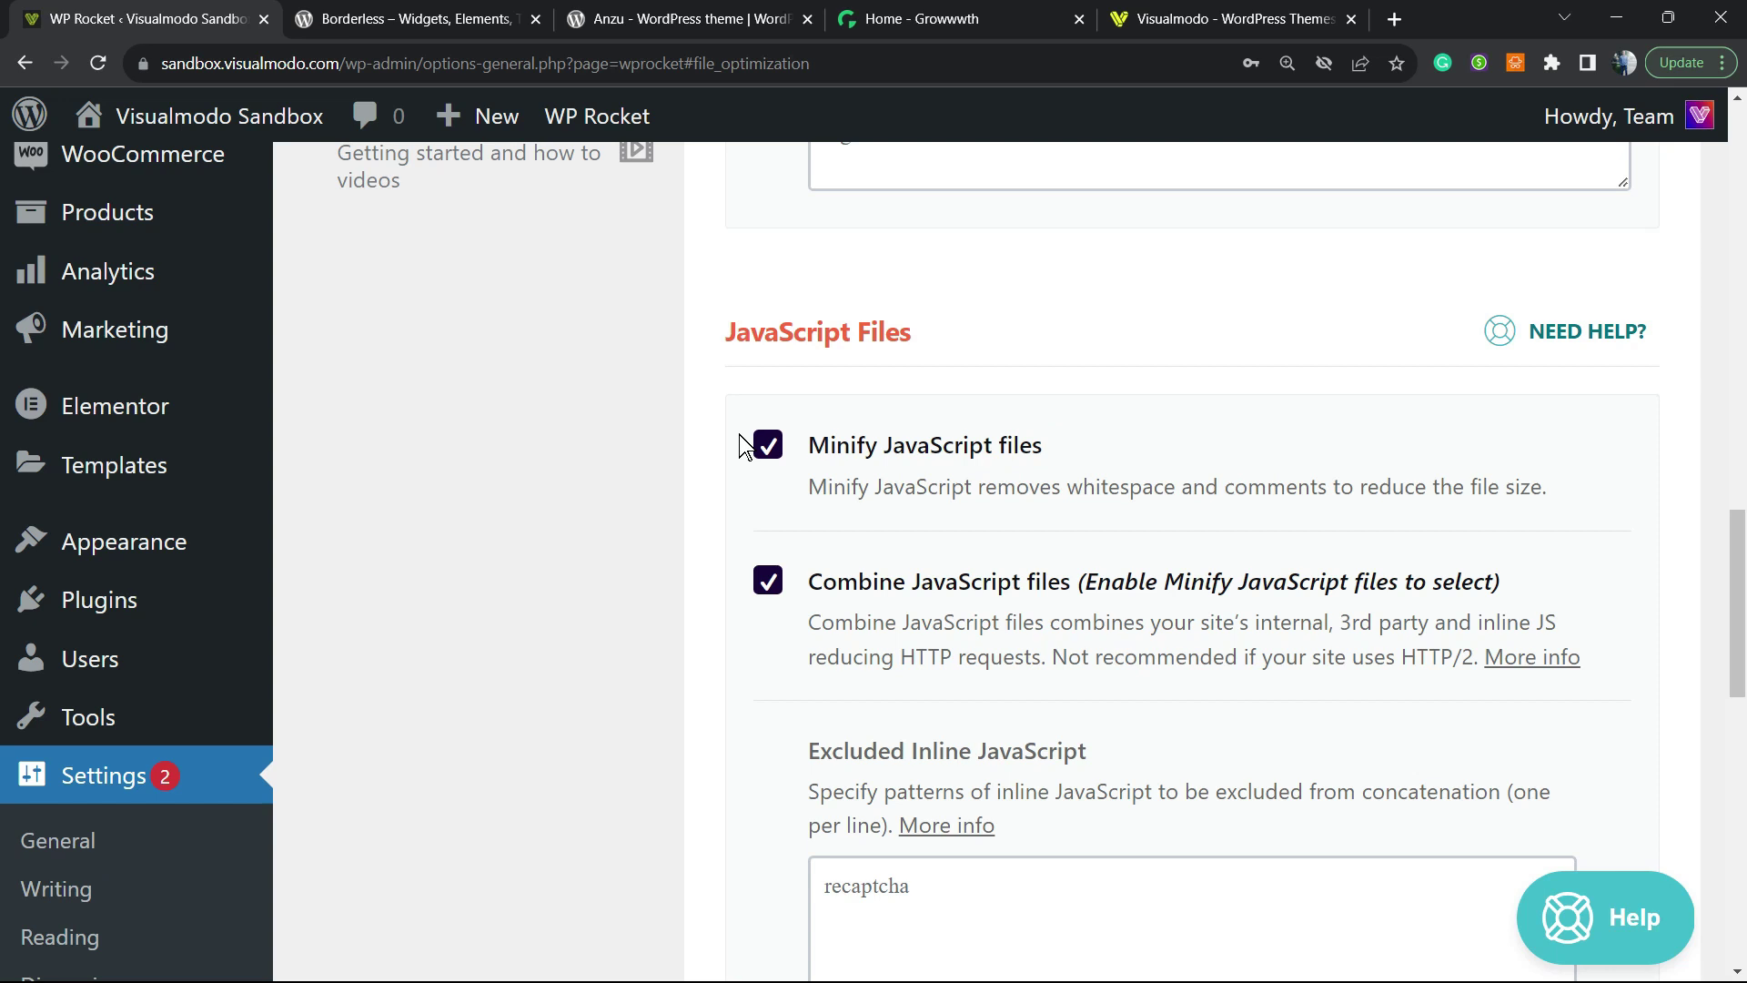
scroll(743, 444, "down", 5)
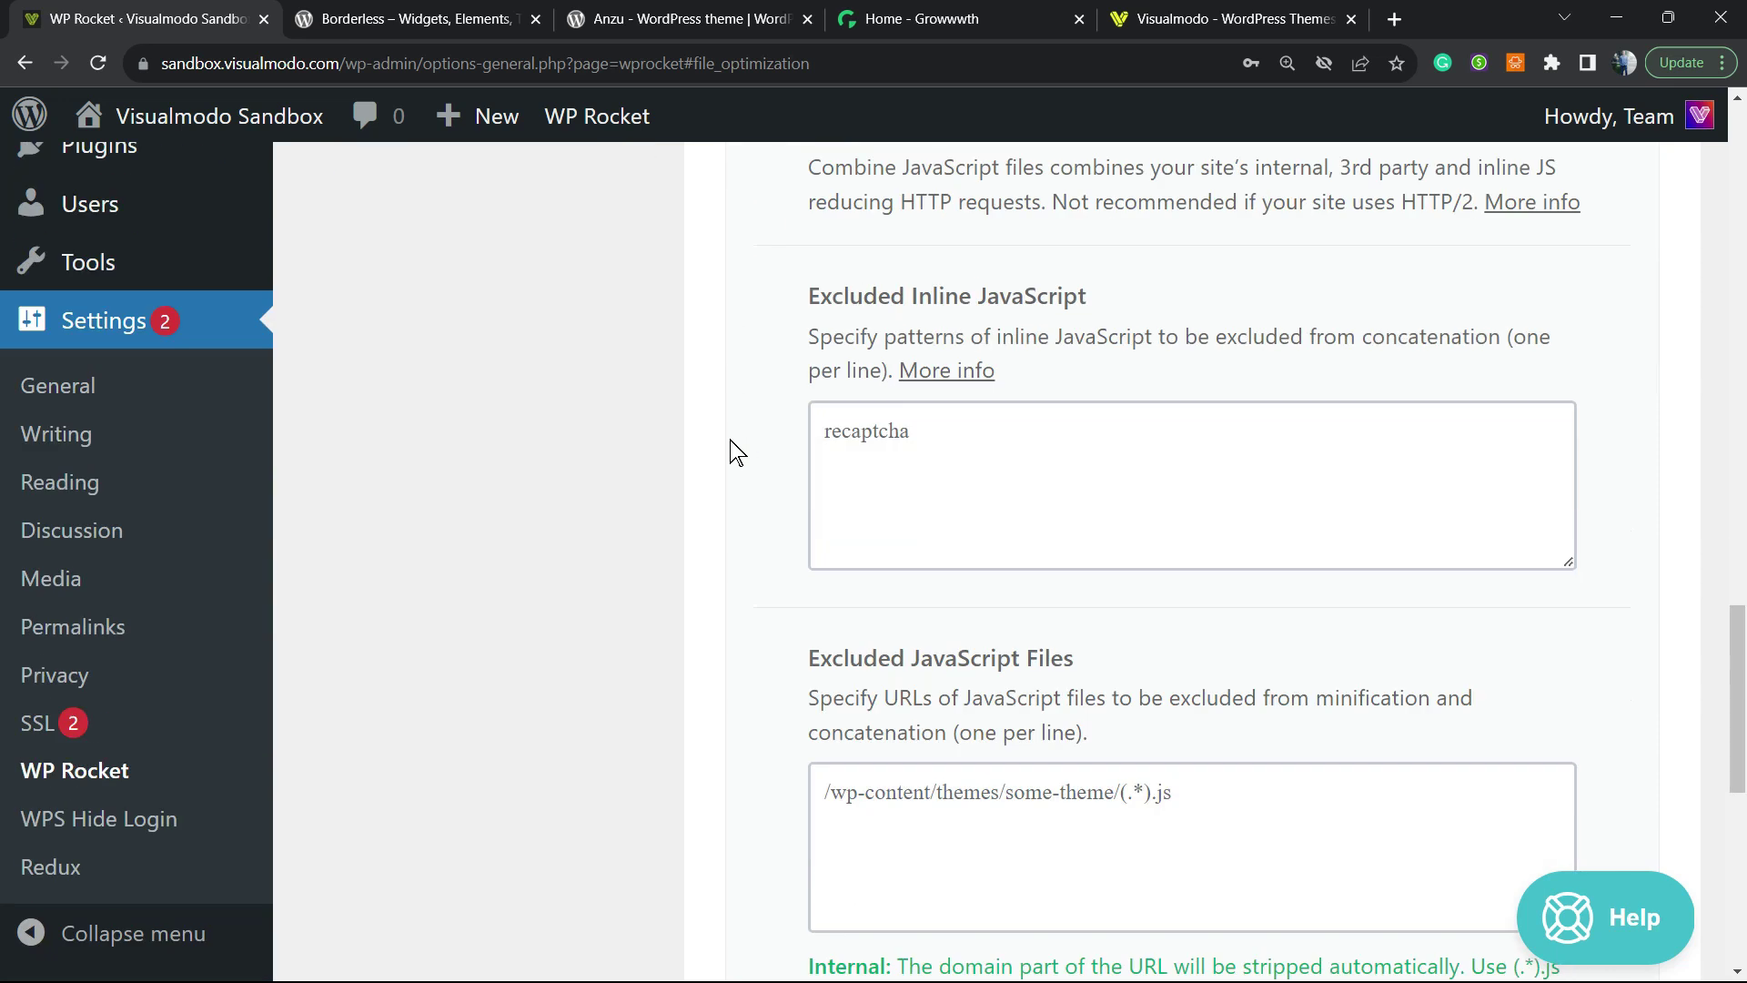
scroll(737, 452, "down", 2)
scroll(738, 453, "down", 3)
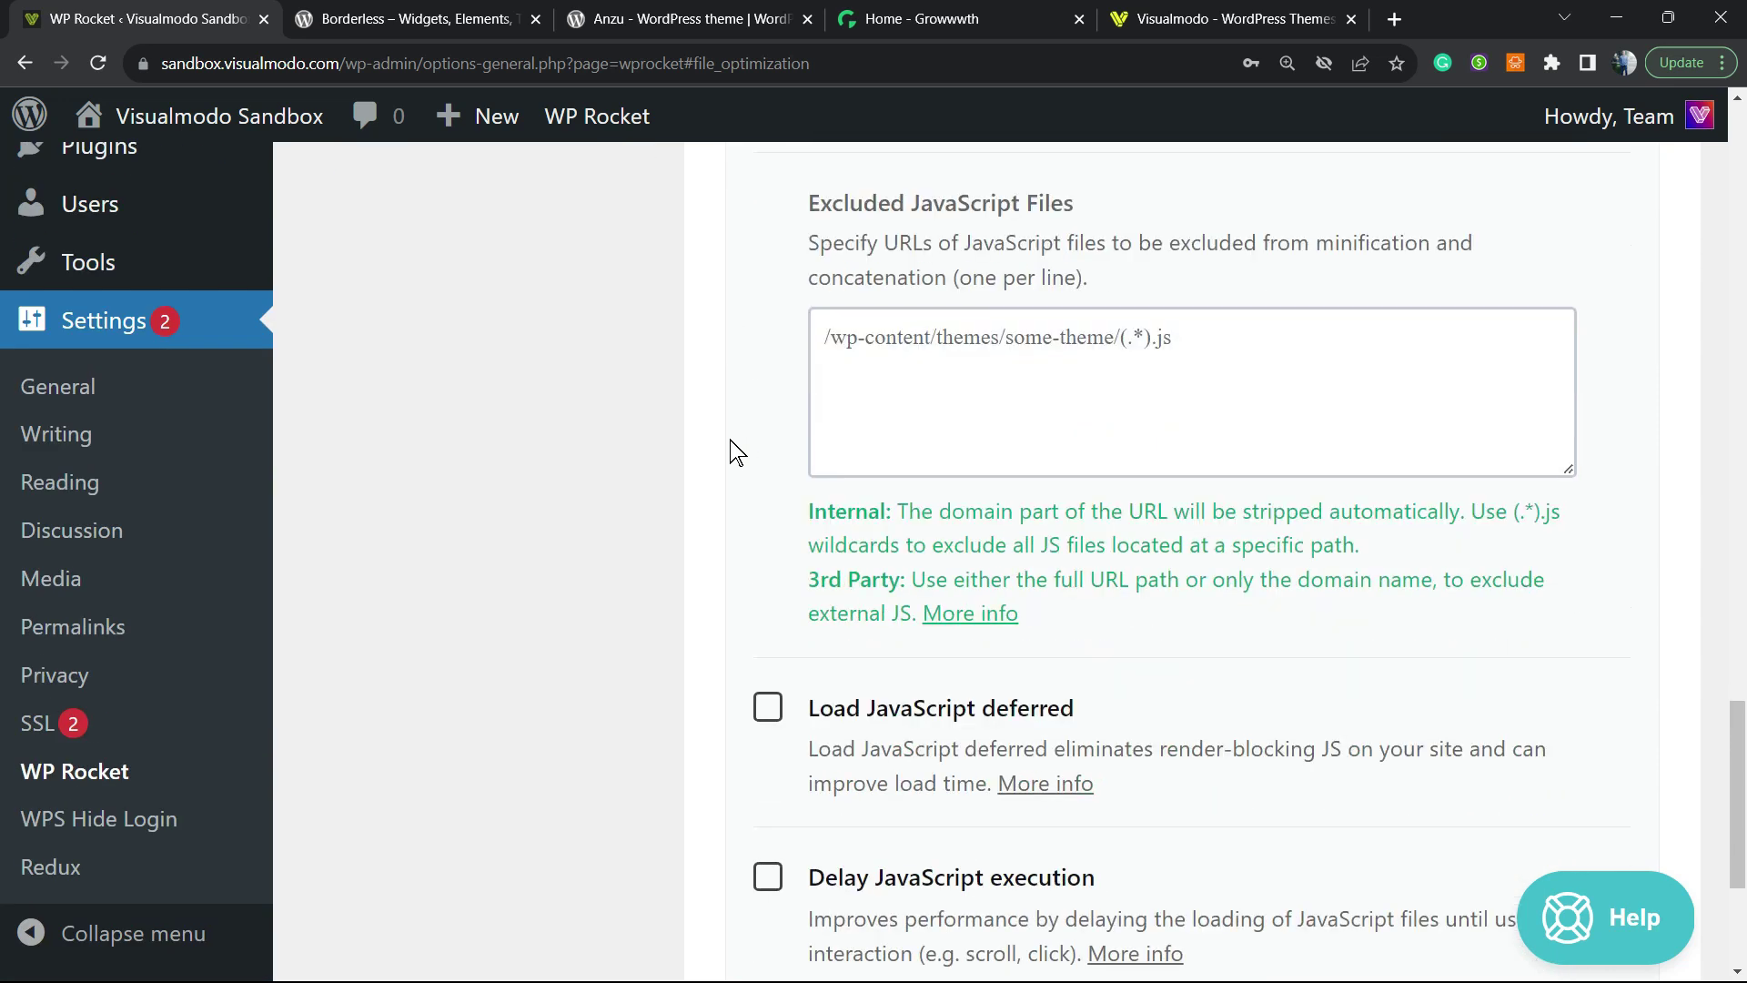
scroll(737, 452, "down", 2)
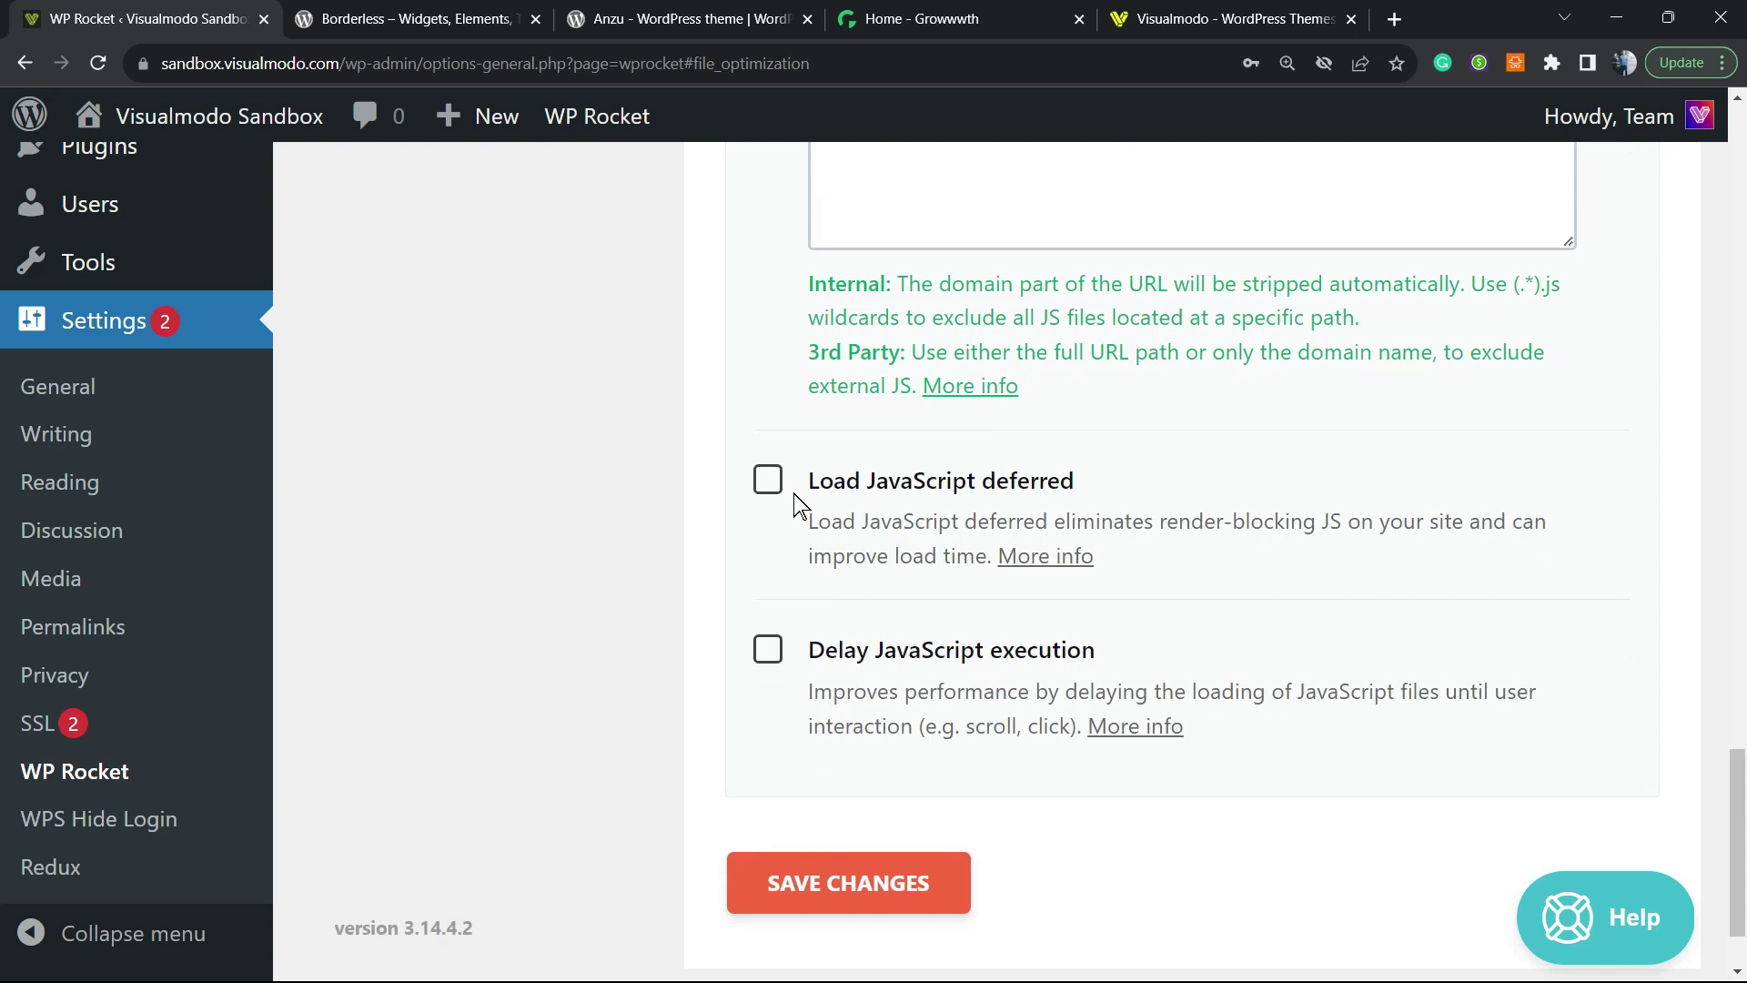
left_click(746, 474)
- Leave Delay JavaScript execution switched off and save the file optimization settings
scroll(746, 492, "up", 5)
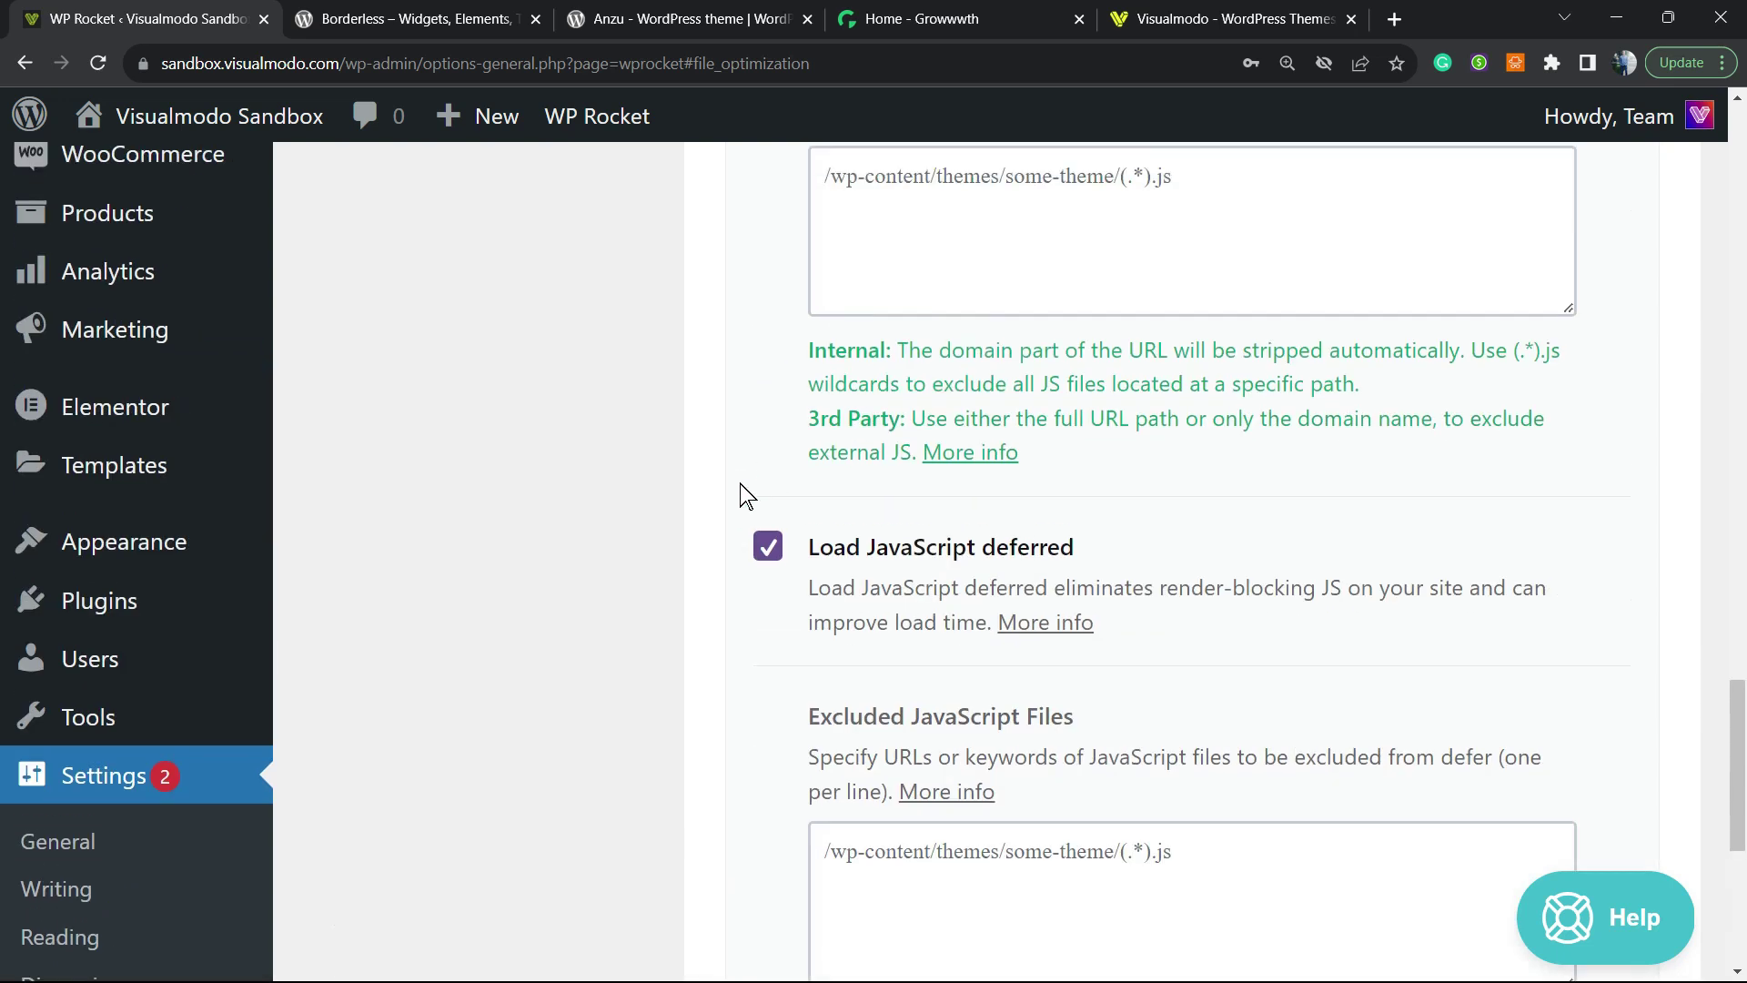
scroll(739, 498, "down", 5)
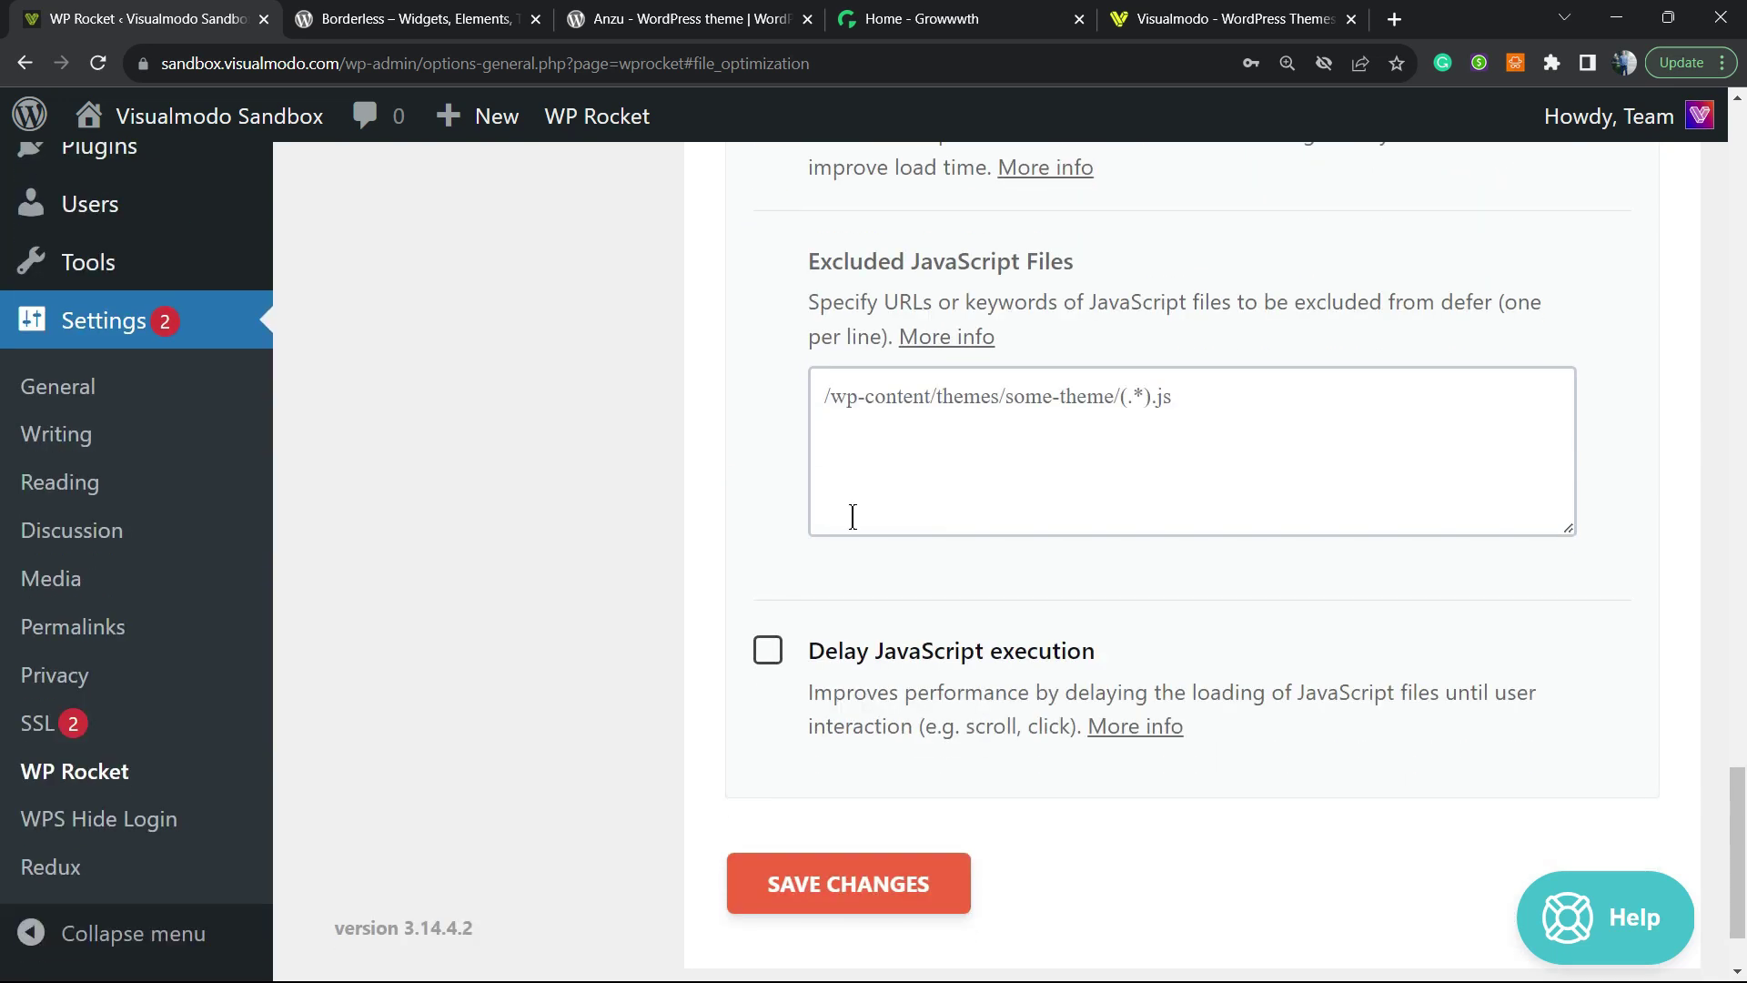
left_click(868, 667)
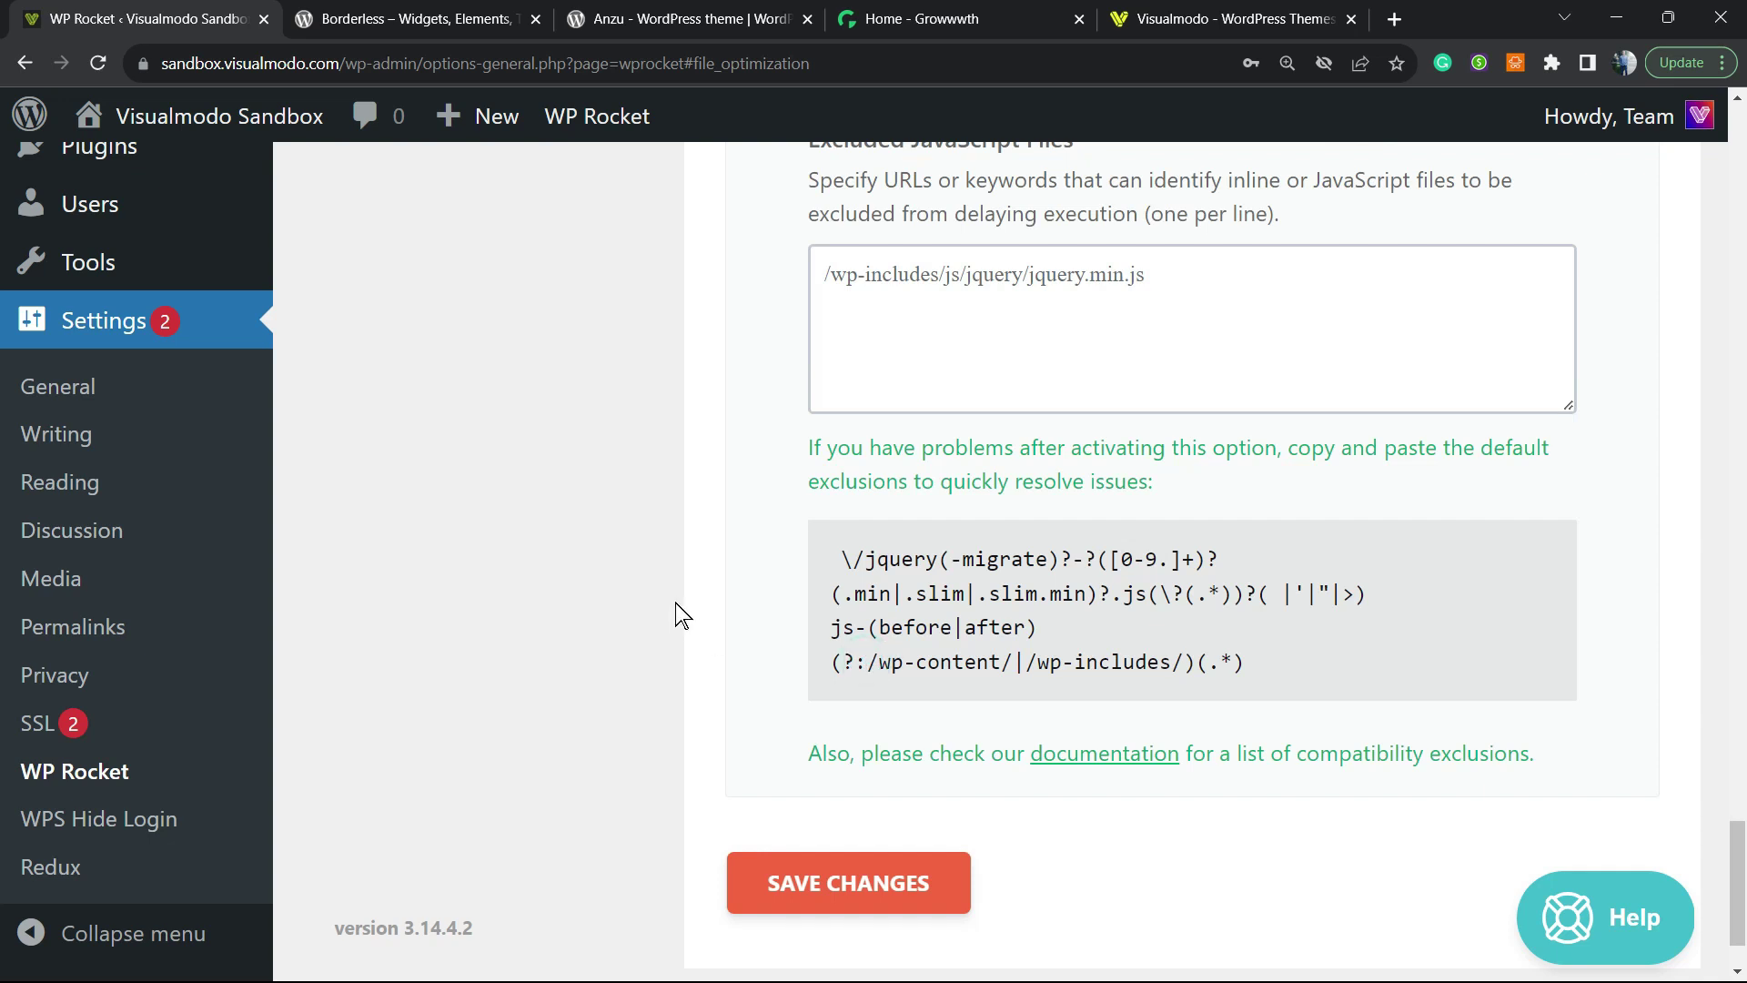
scroll(701, 601, "up", 3)
scroll(747, 587, "up", 10)
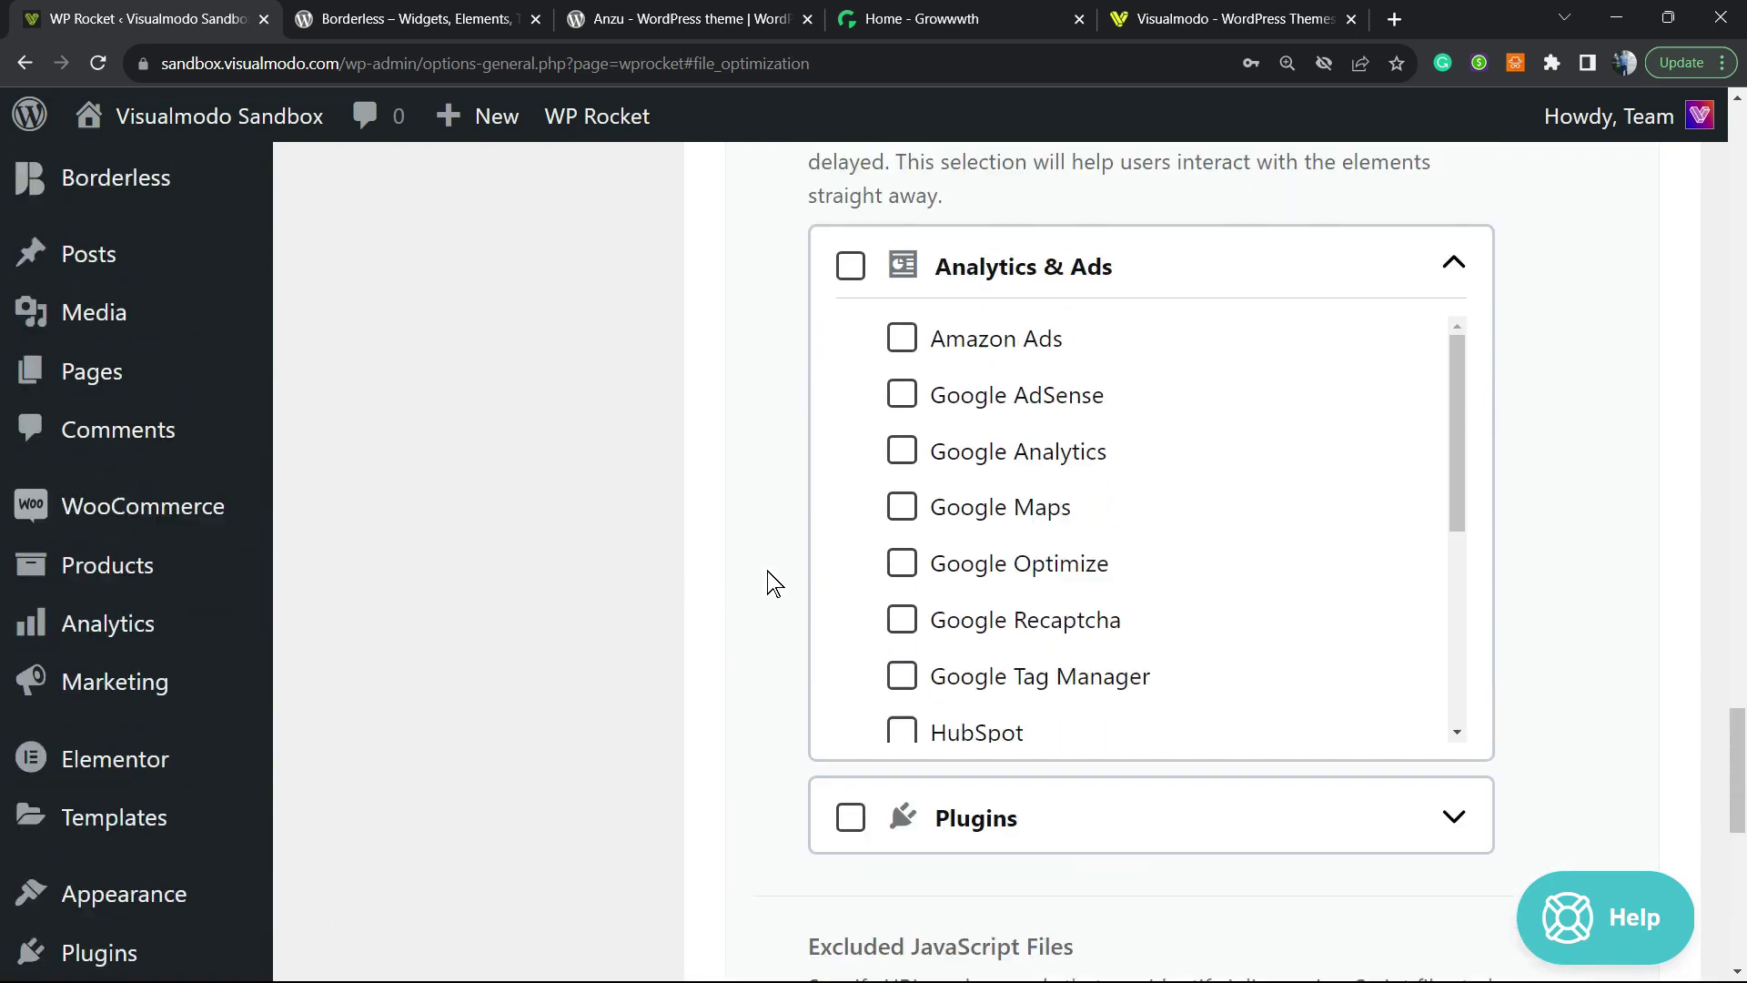
scroll(811, 507, "down", 3)
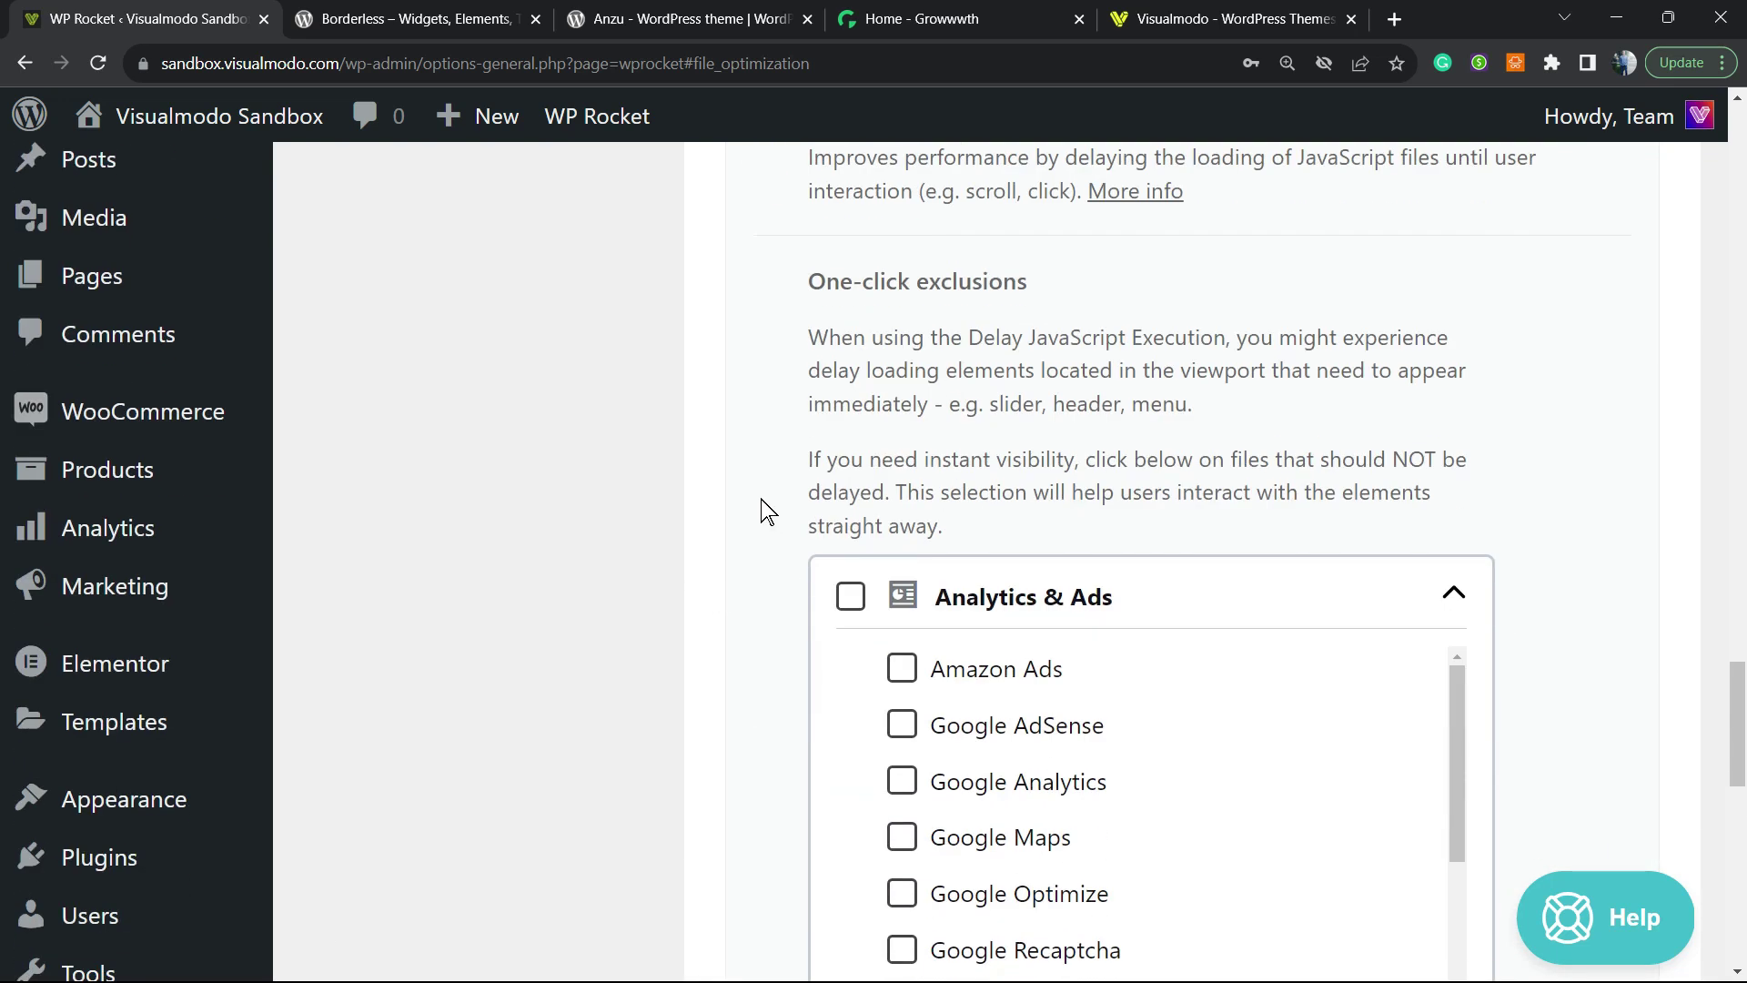
scroll(768, 507, "up", 3)
scroll(949, 463, "down", 3)
scroll(948, 468, "up", 3)
scroll(772, 526, "down", 3)
scroll(1042, 474, "up", 6)
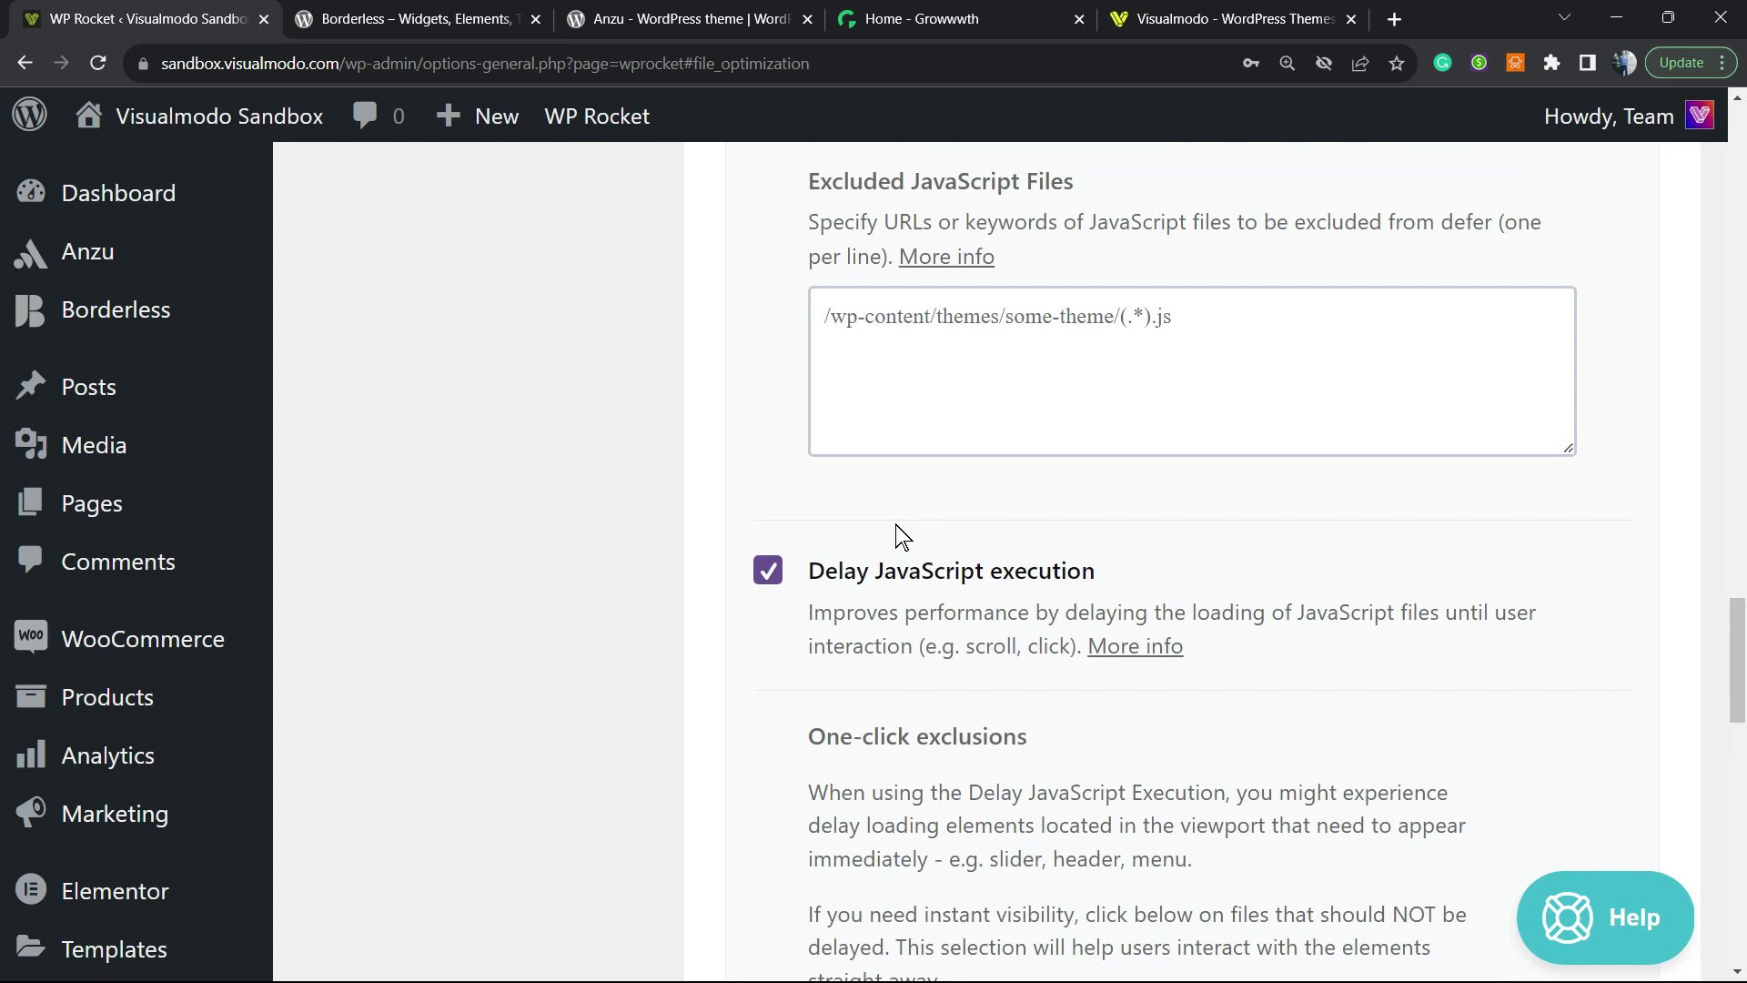
scroll(974, 562, "down", 9)
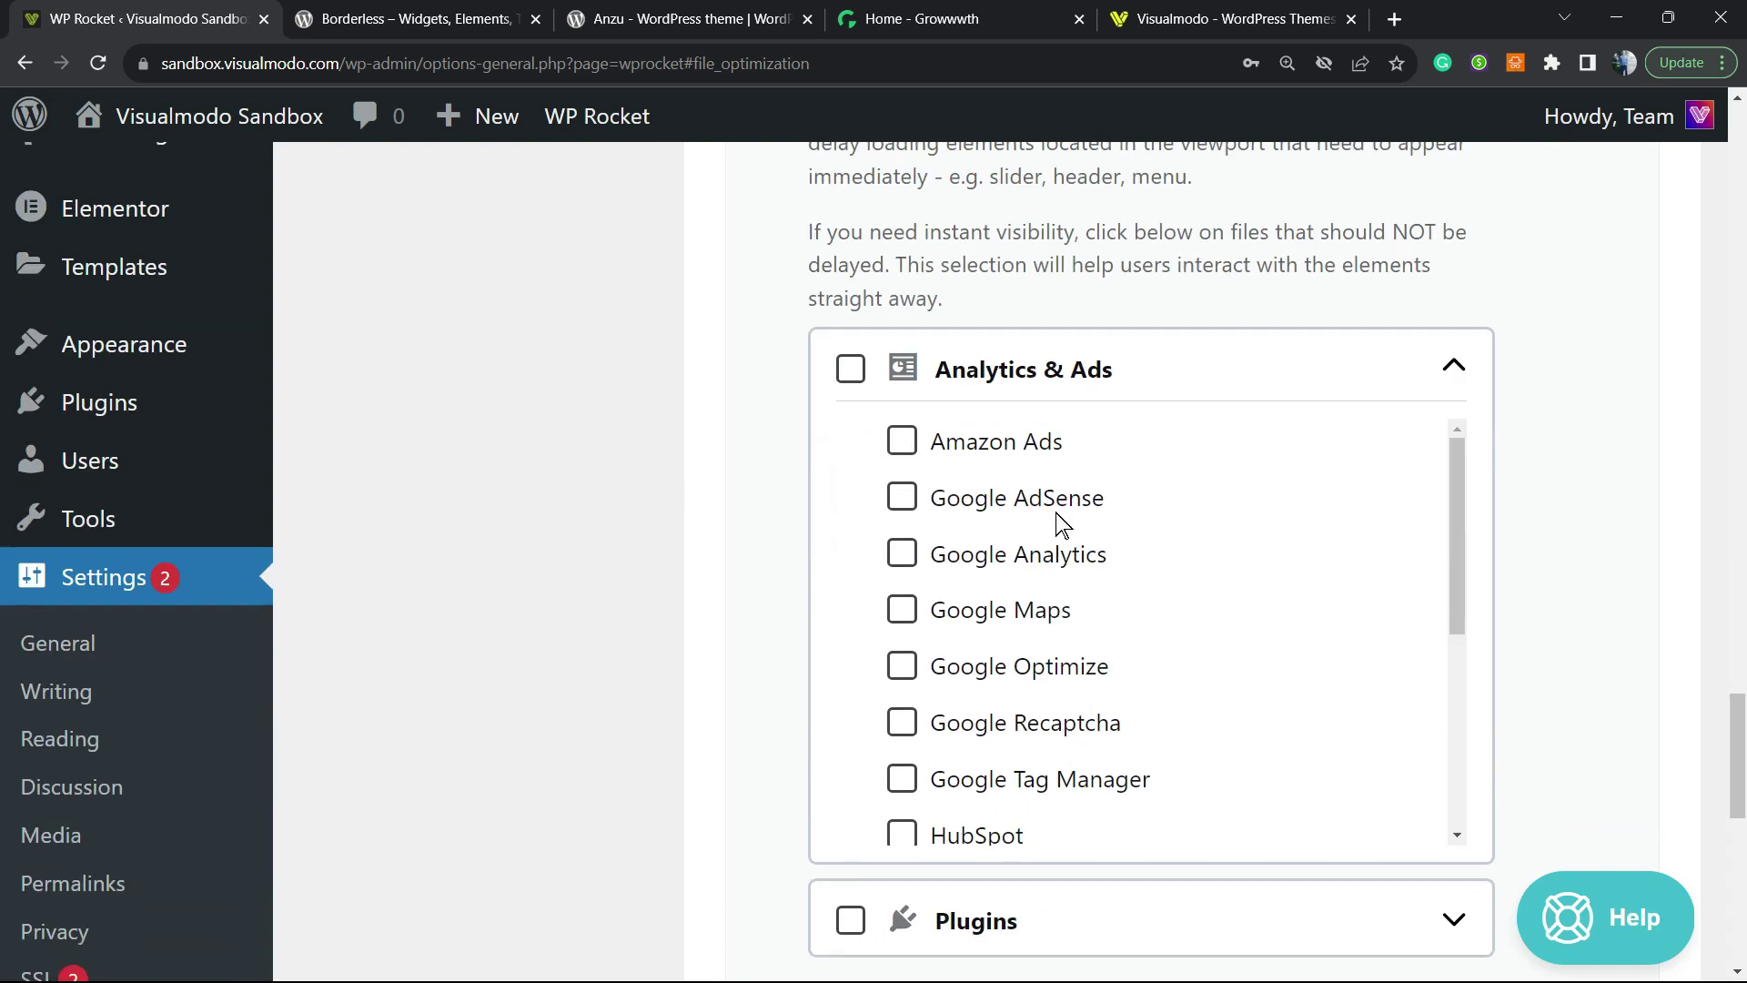
scroll(969, 573, "down", 1)
scroll(969, 573, "down", 8)
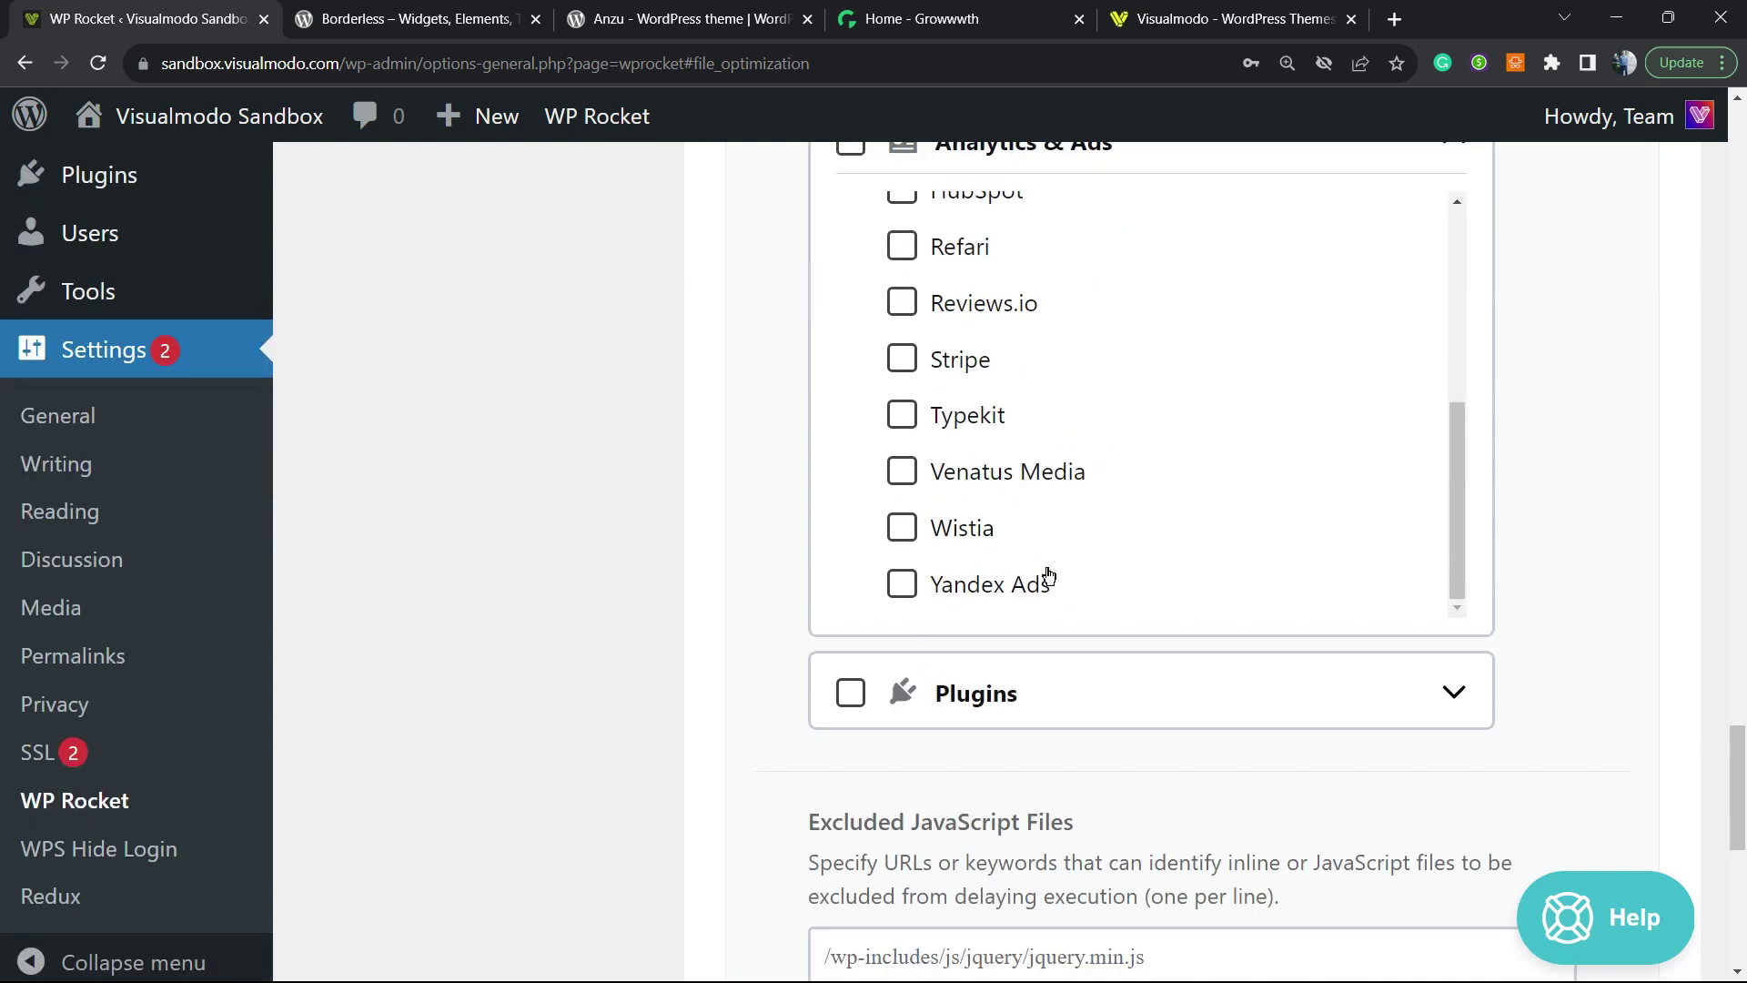
scroll(811, 565, "up", 10)
scroll(949, 648, "up", 1)
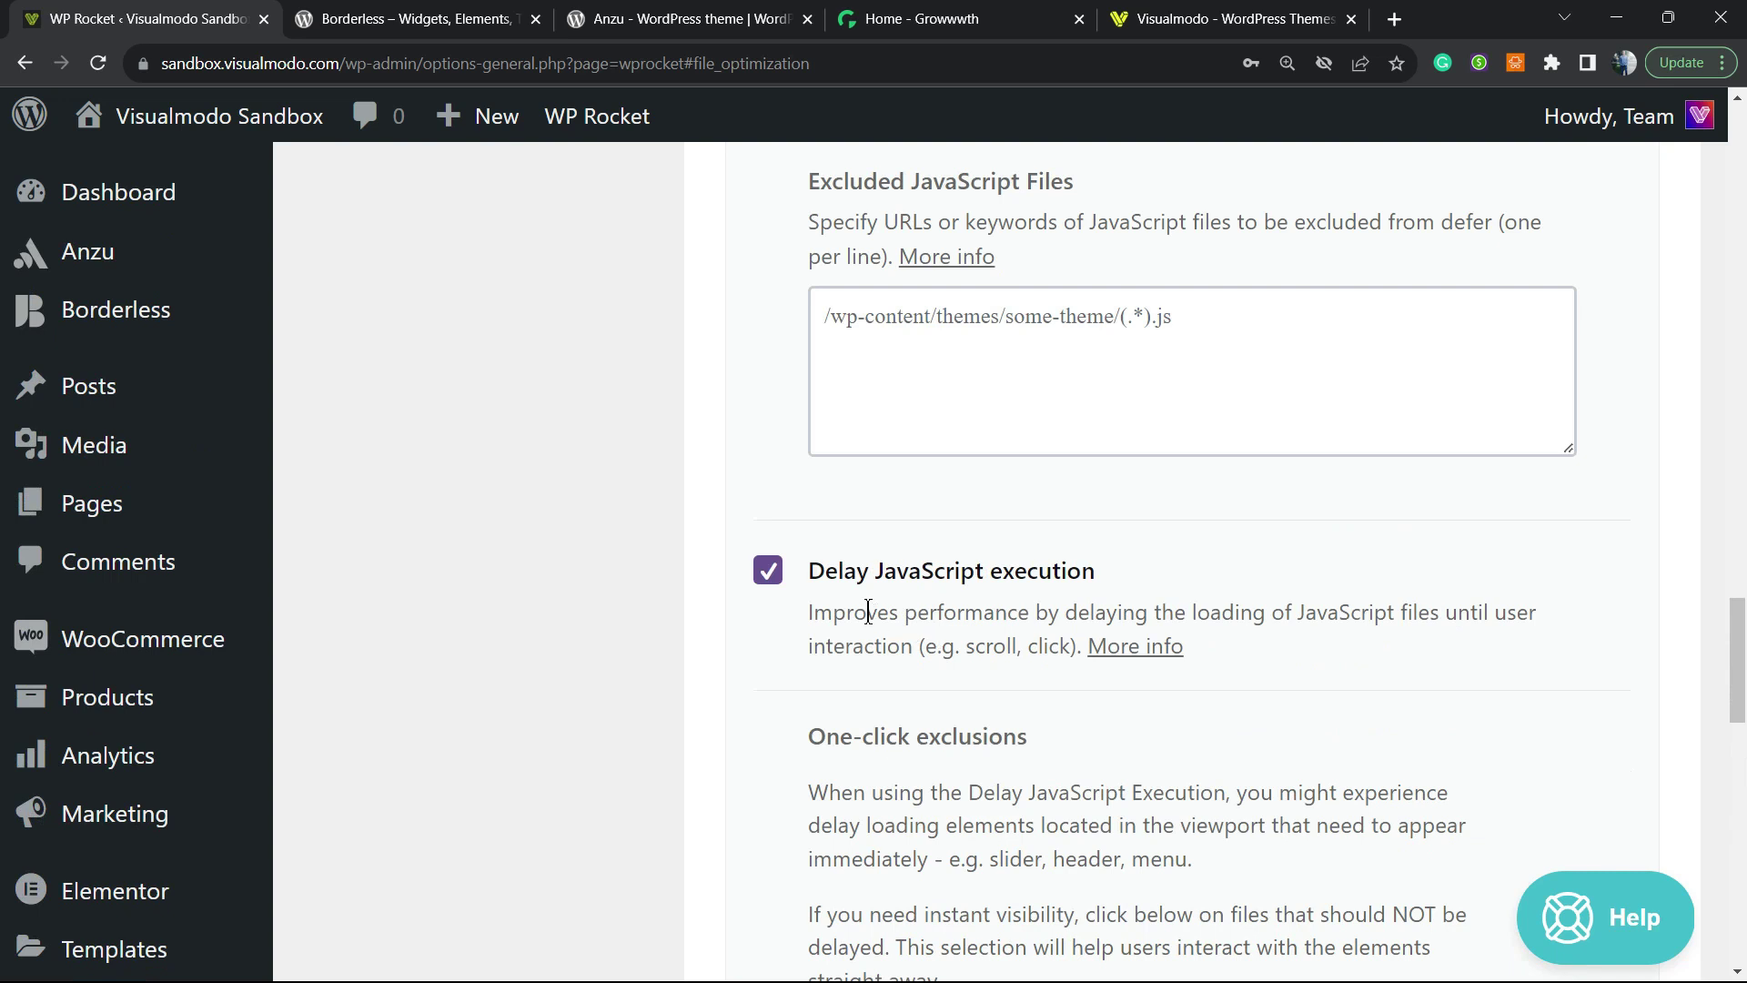
left_click(860, 575)
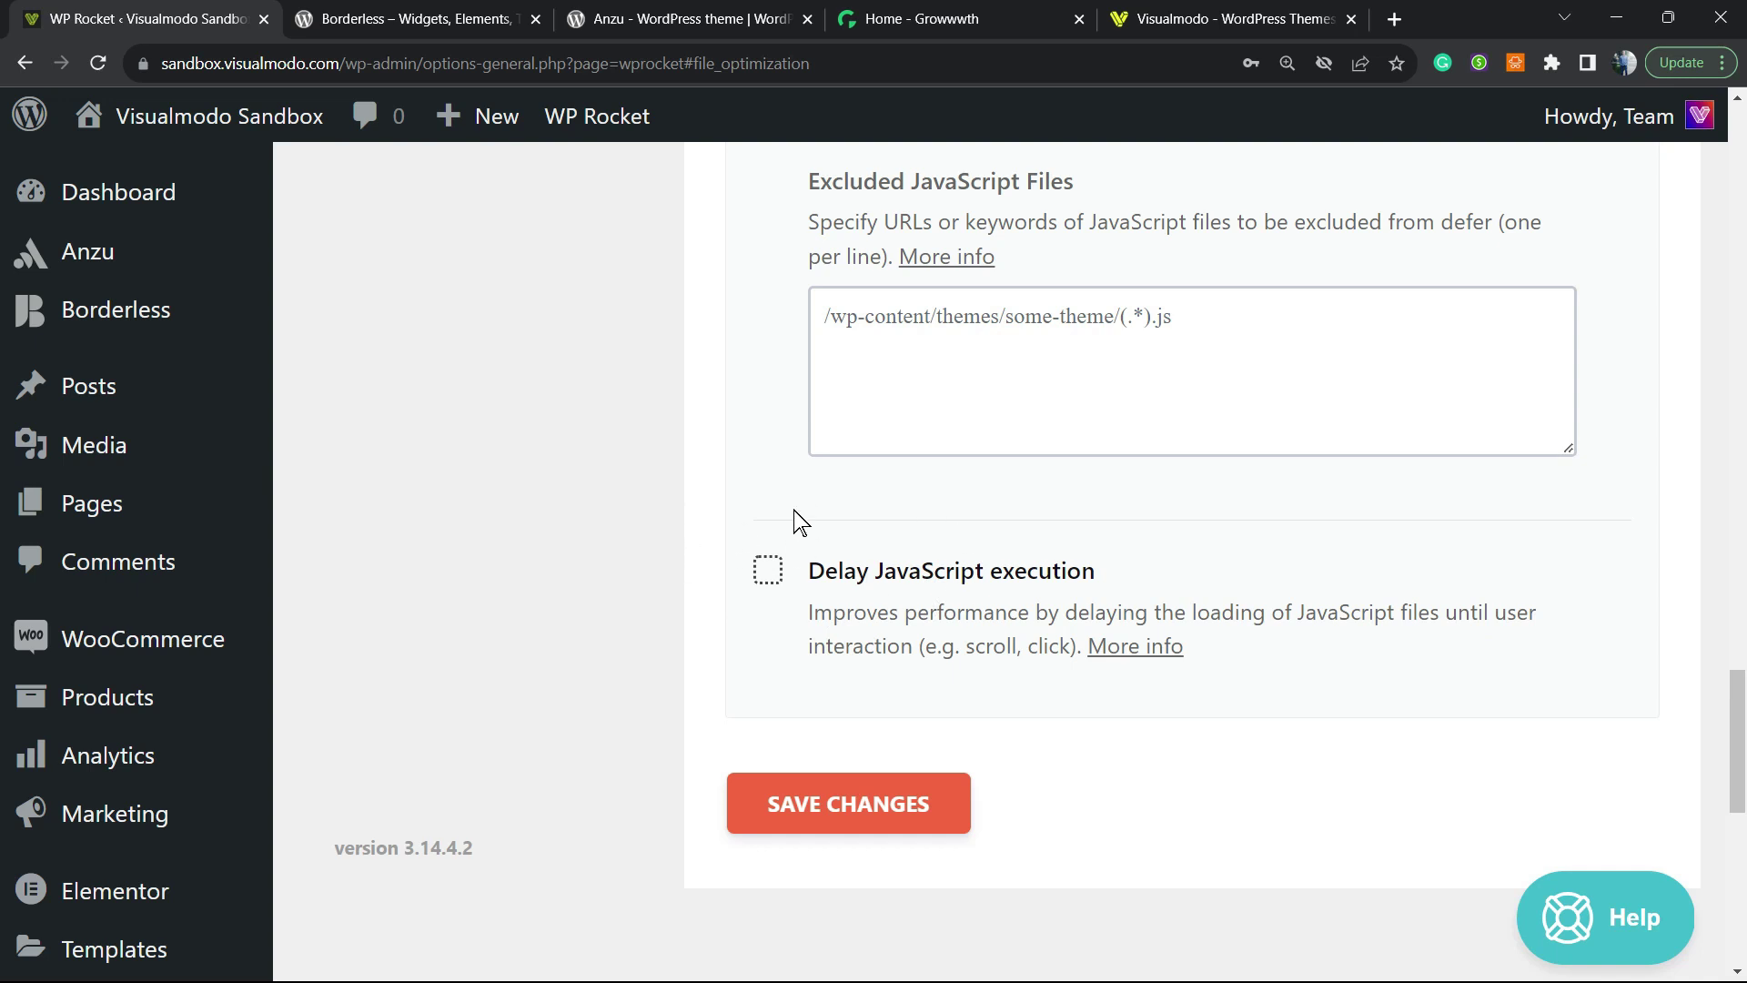
left_click(790, 813)
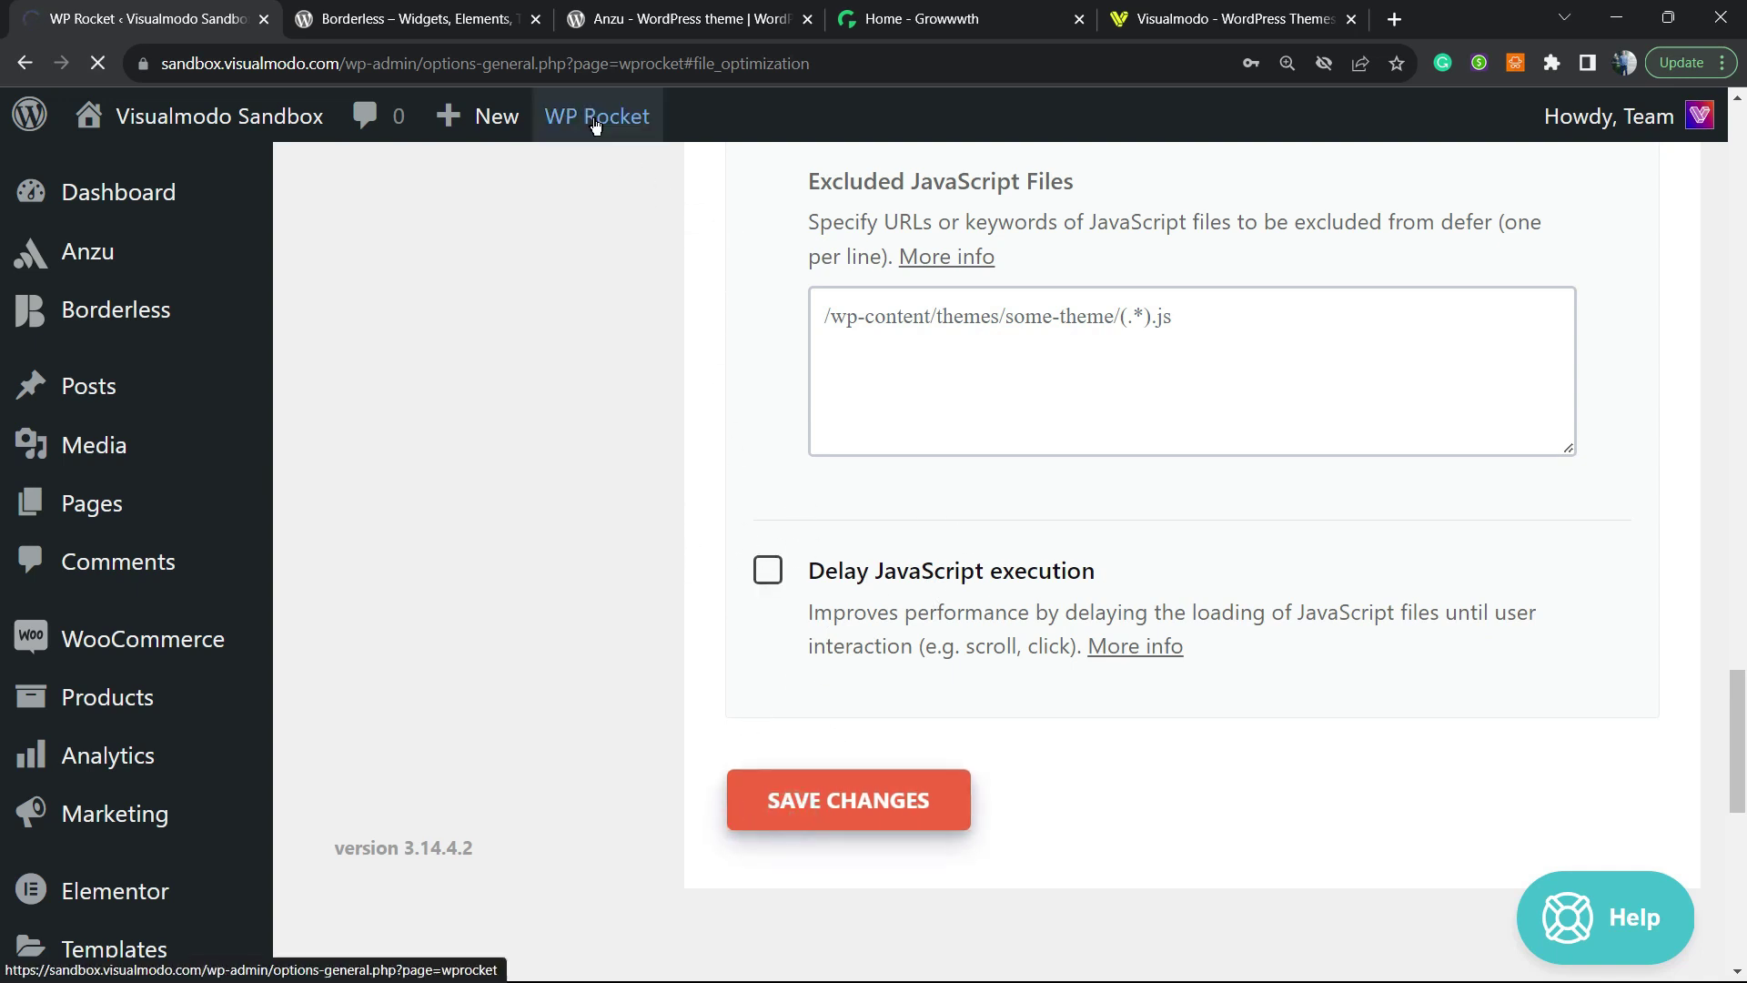
scroll(637, 418, "down", 5)
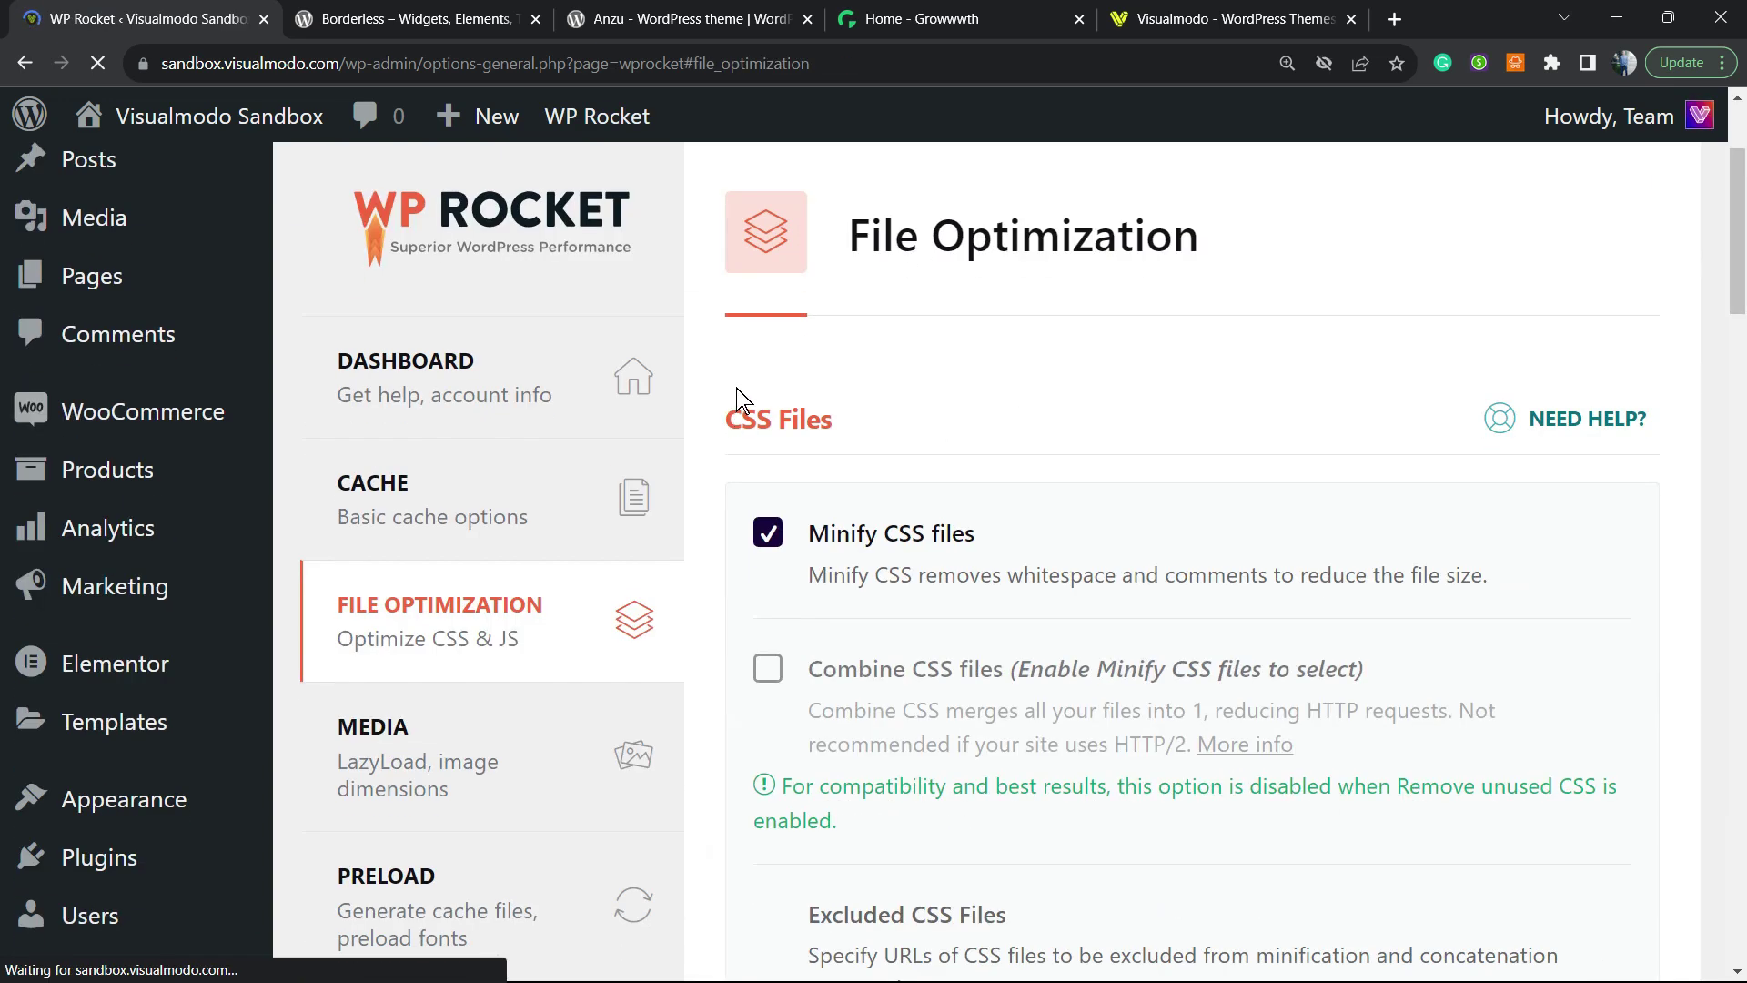
- In the Media tab, enable LazyLoad for images and for iframes and videos
left_click(460, 519)
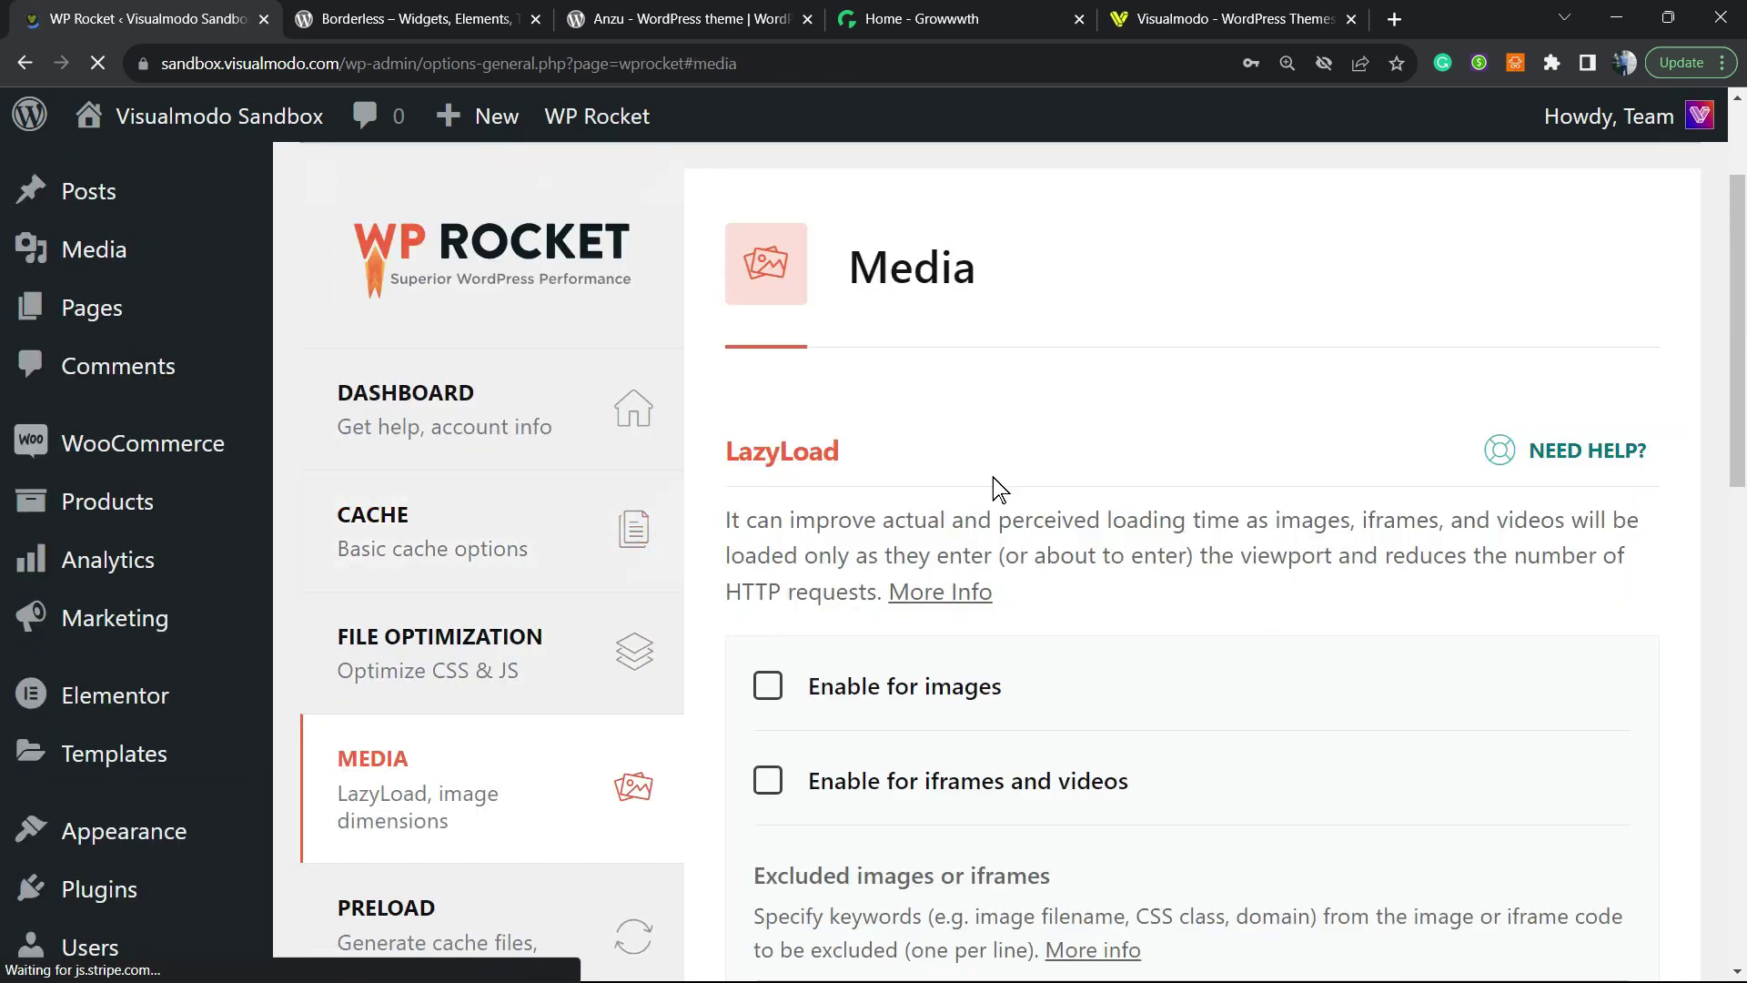
scroll(1001, 442, "down", 2)
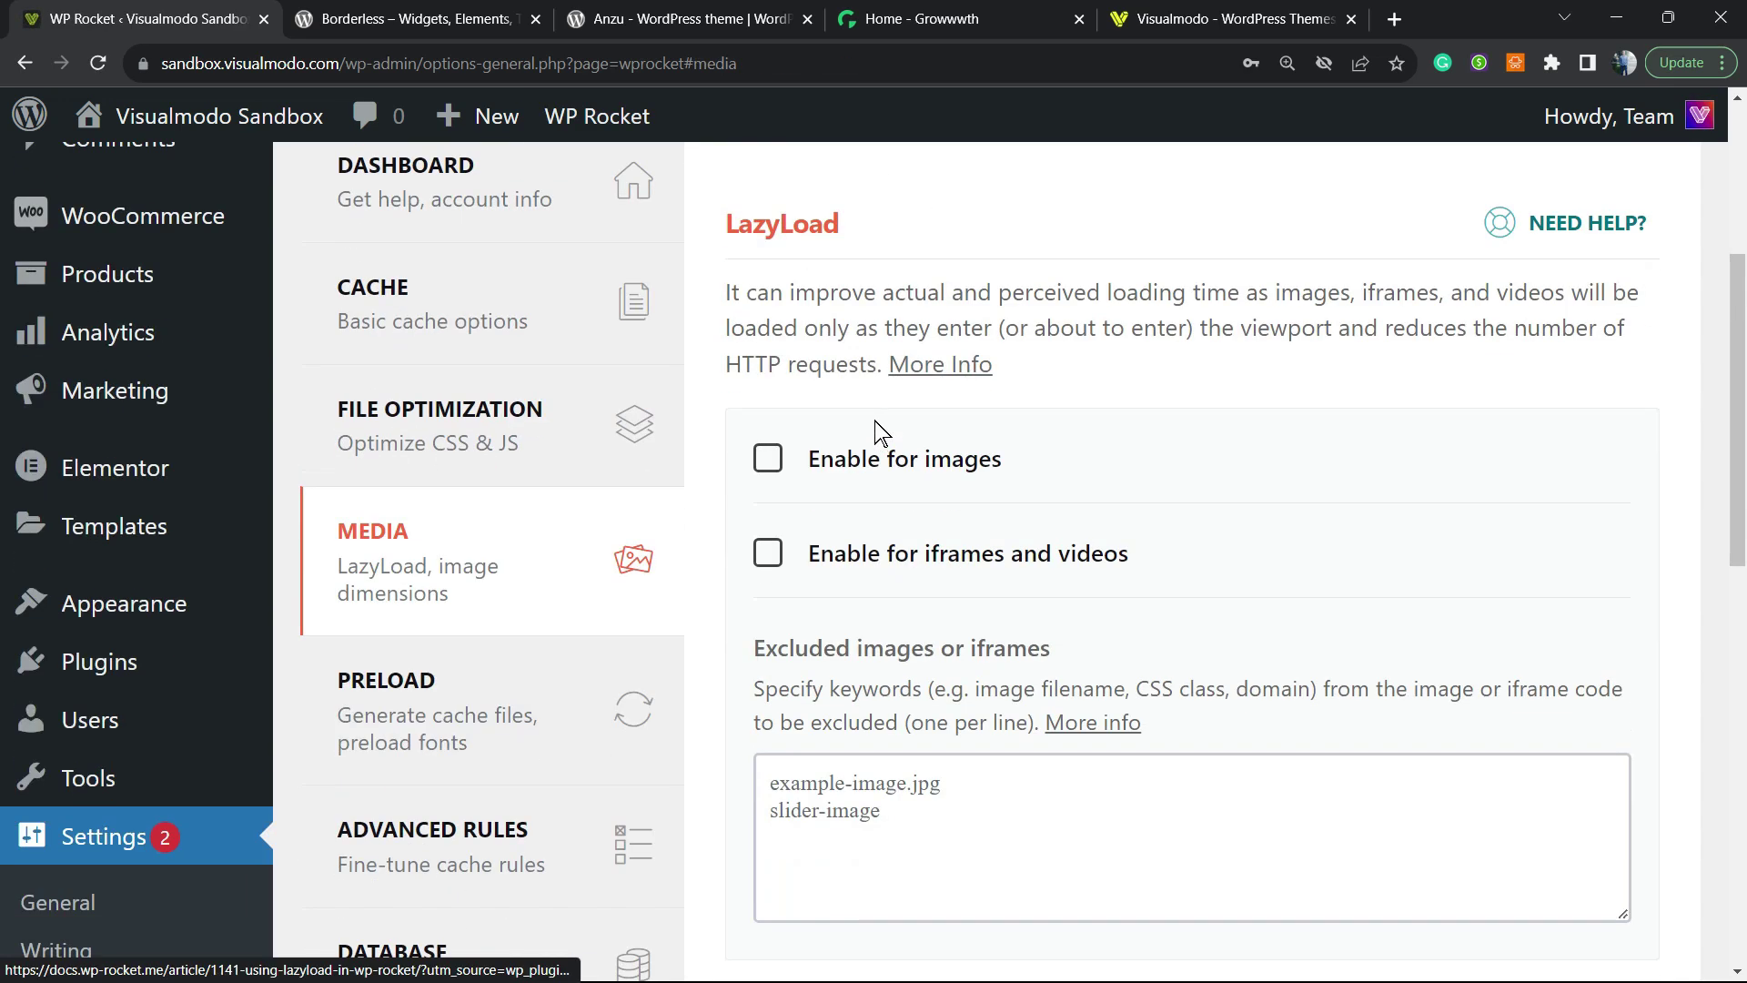
left_click(822, 472)
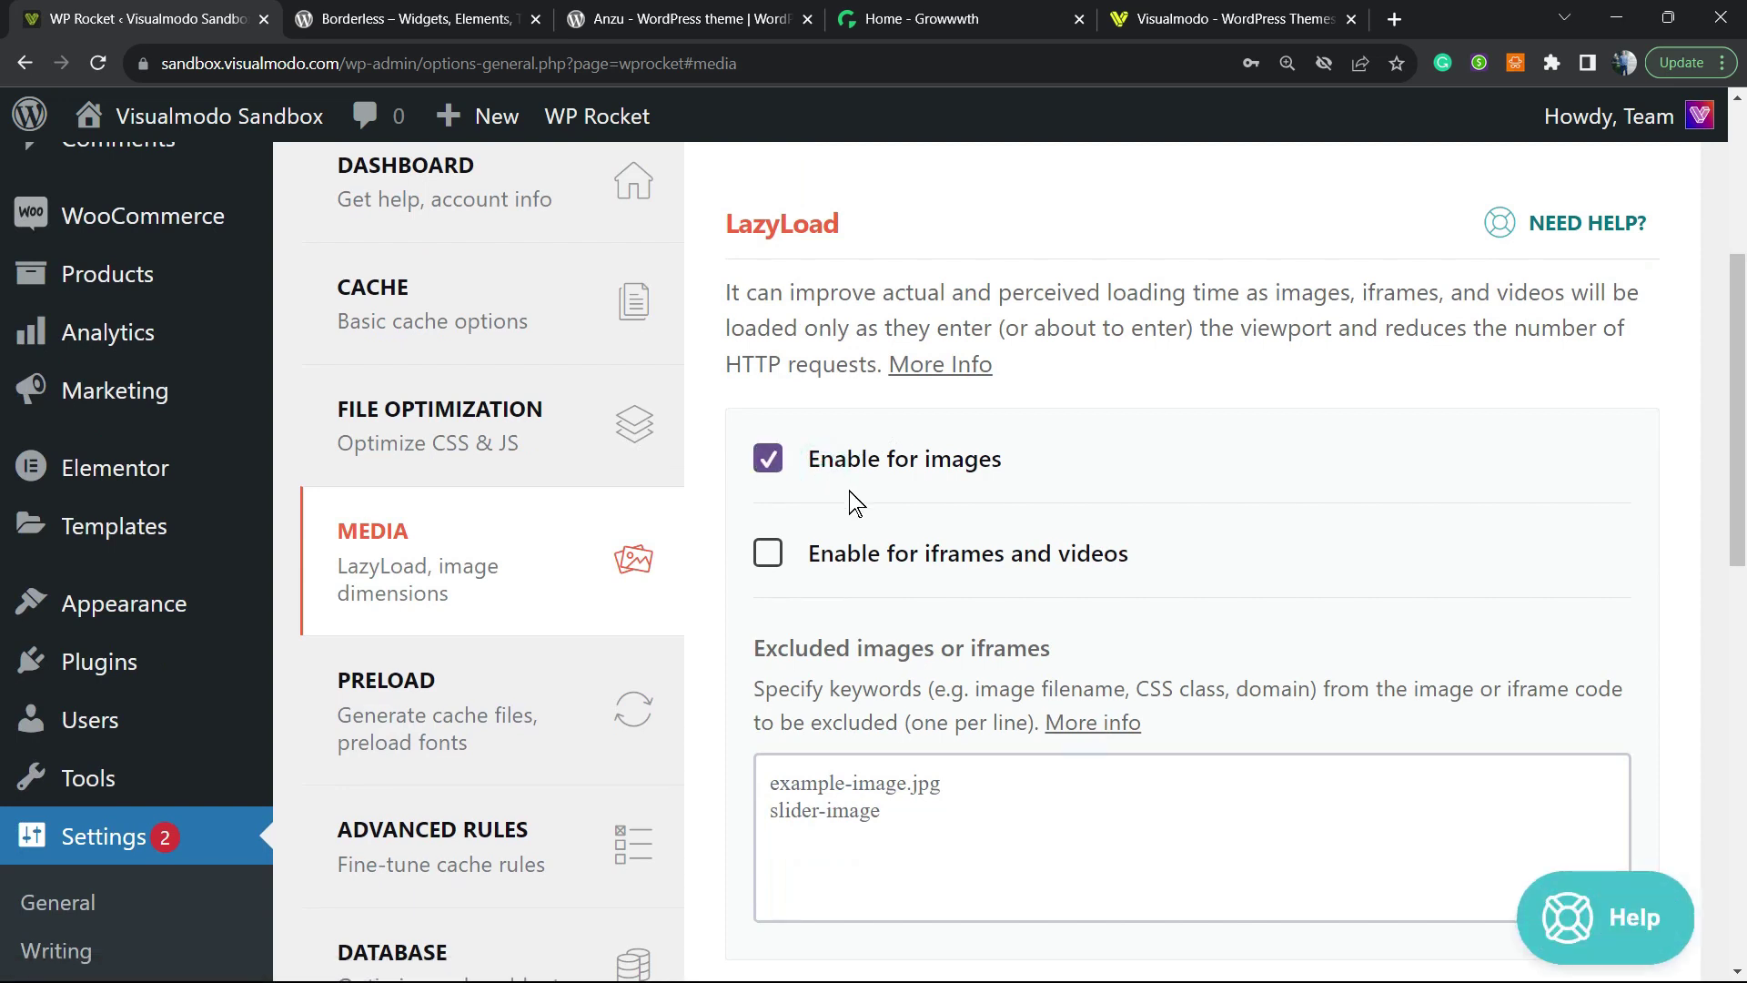
left_click(860, 551)
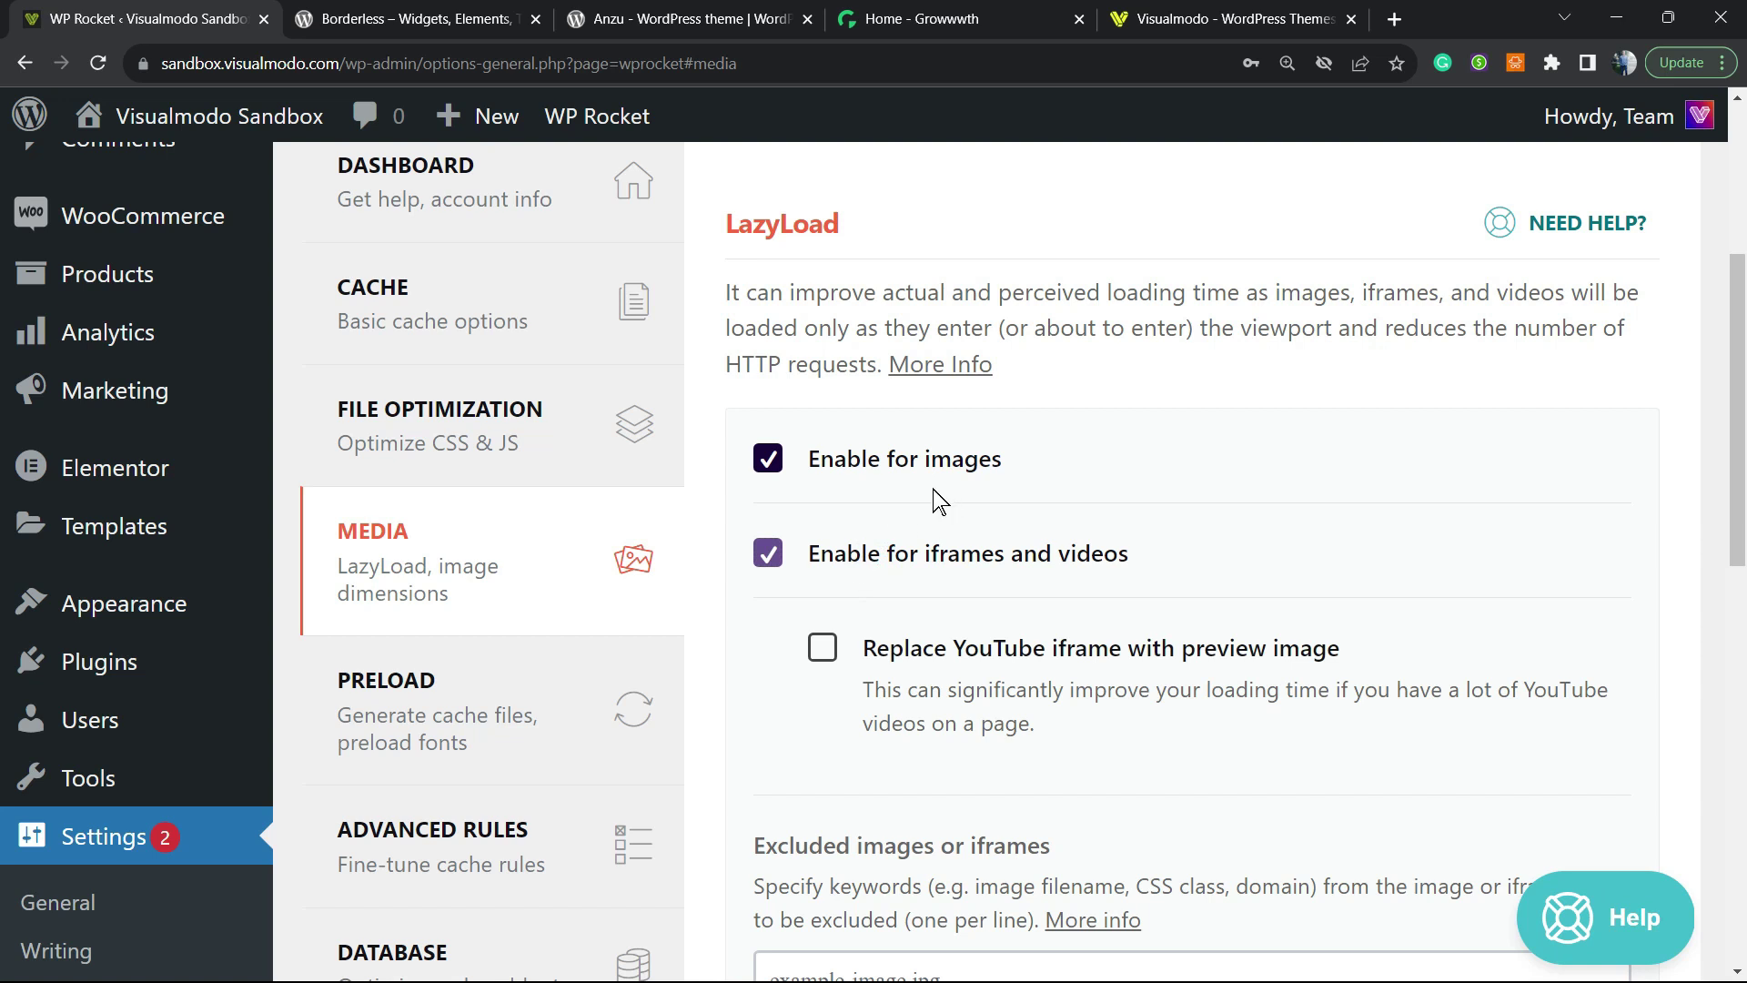
- Turn on Add missing image dimensions and save the Media settings
scroll(924, 496, "down", 4)
scroll(924, 496, "down", 3)
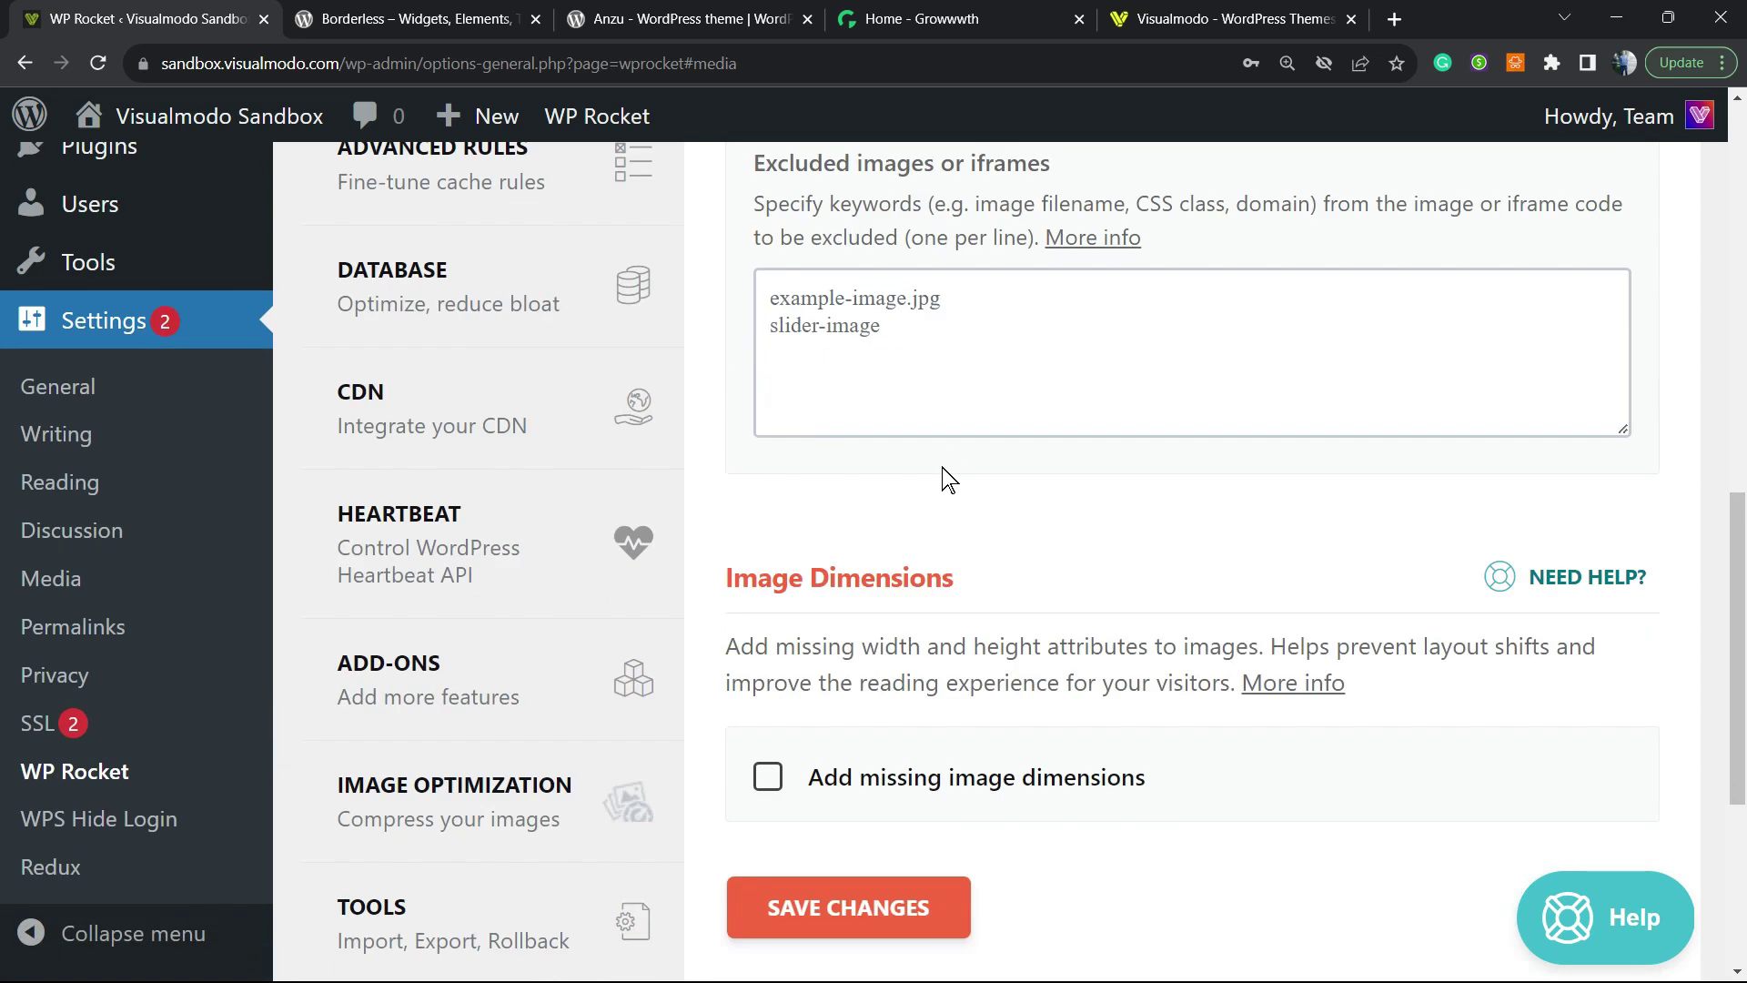
left_click(861, 783)
left_click(822, 917)
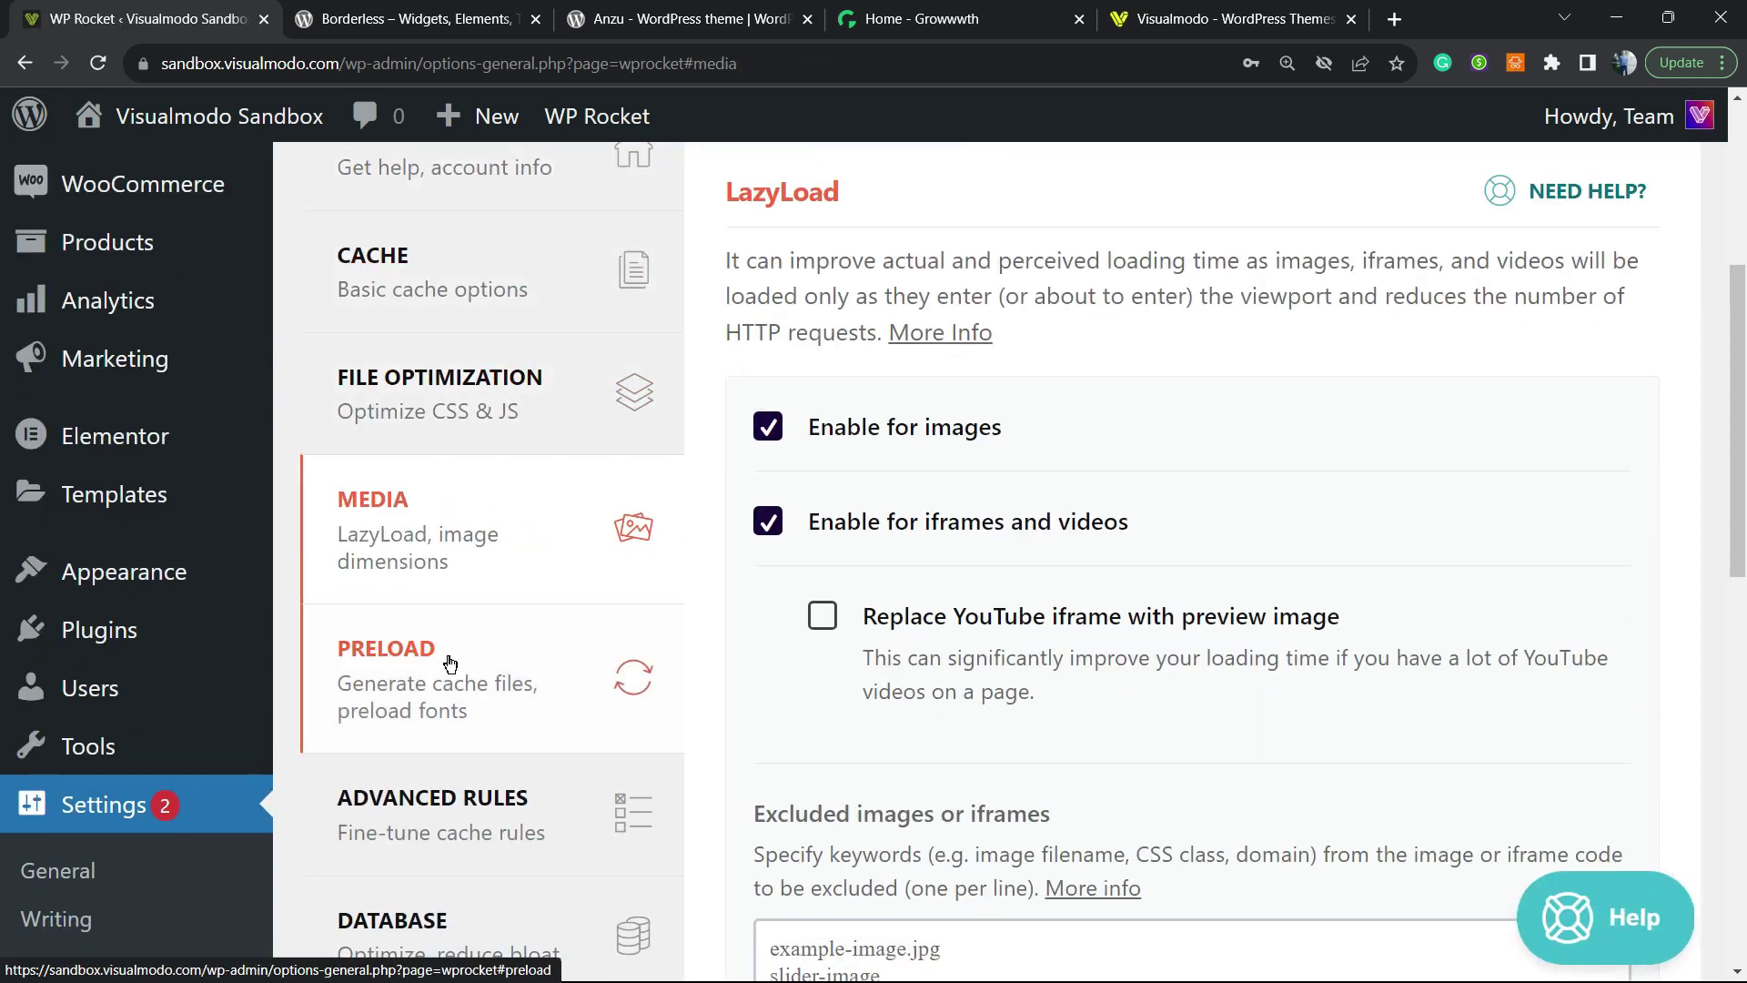
- On the Preload tab, tick Activate Preloading
left_click(637, 673)
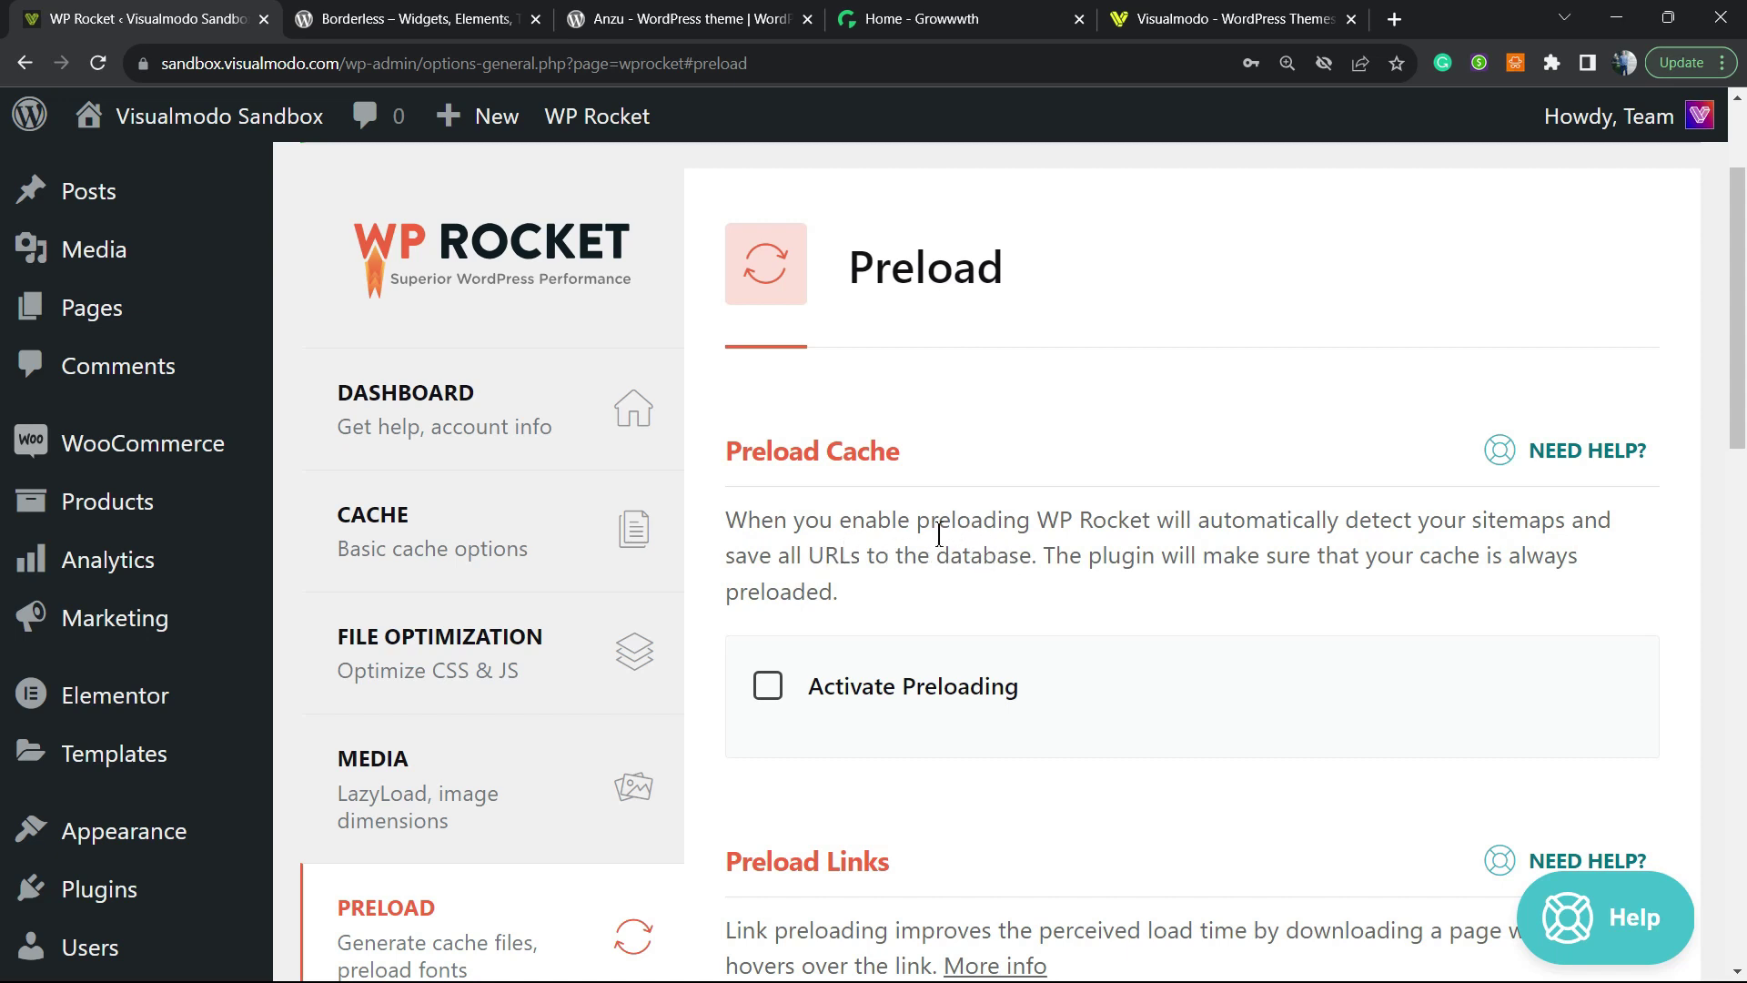
left_click(855, 684)
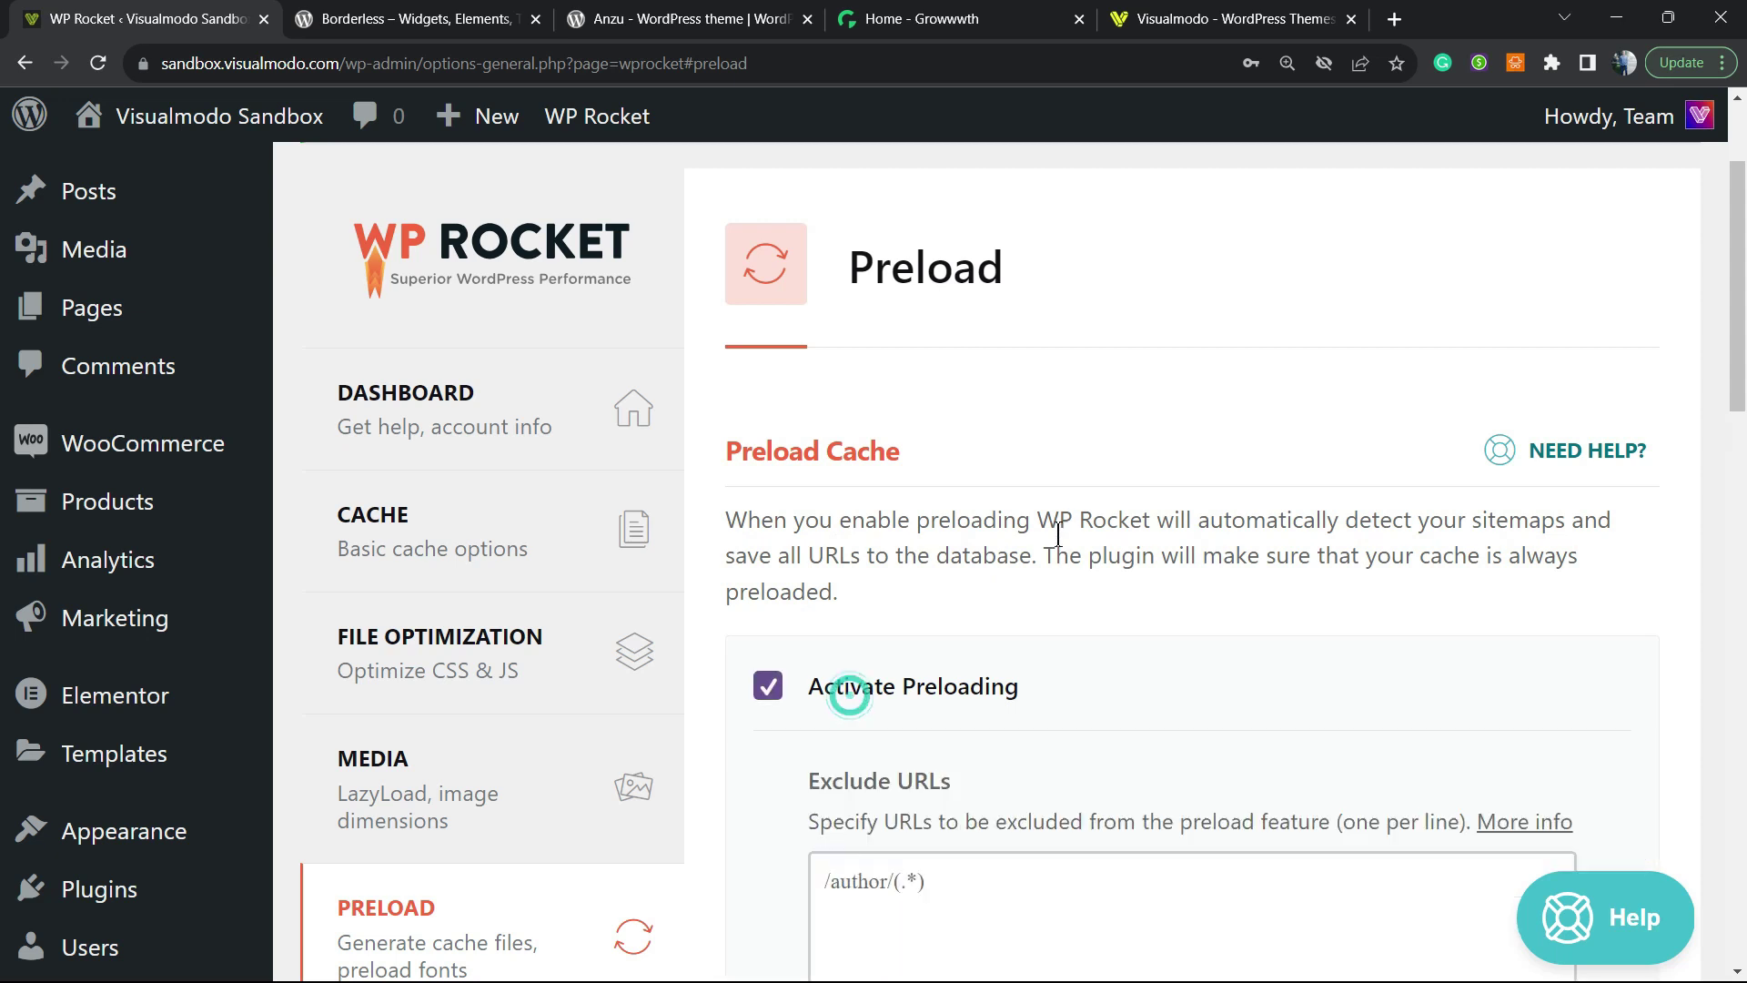
scroll(872, 433, "down", 2)
scroll(753, 433, "down", 6)
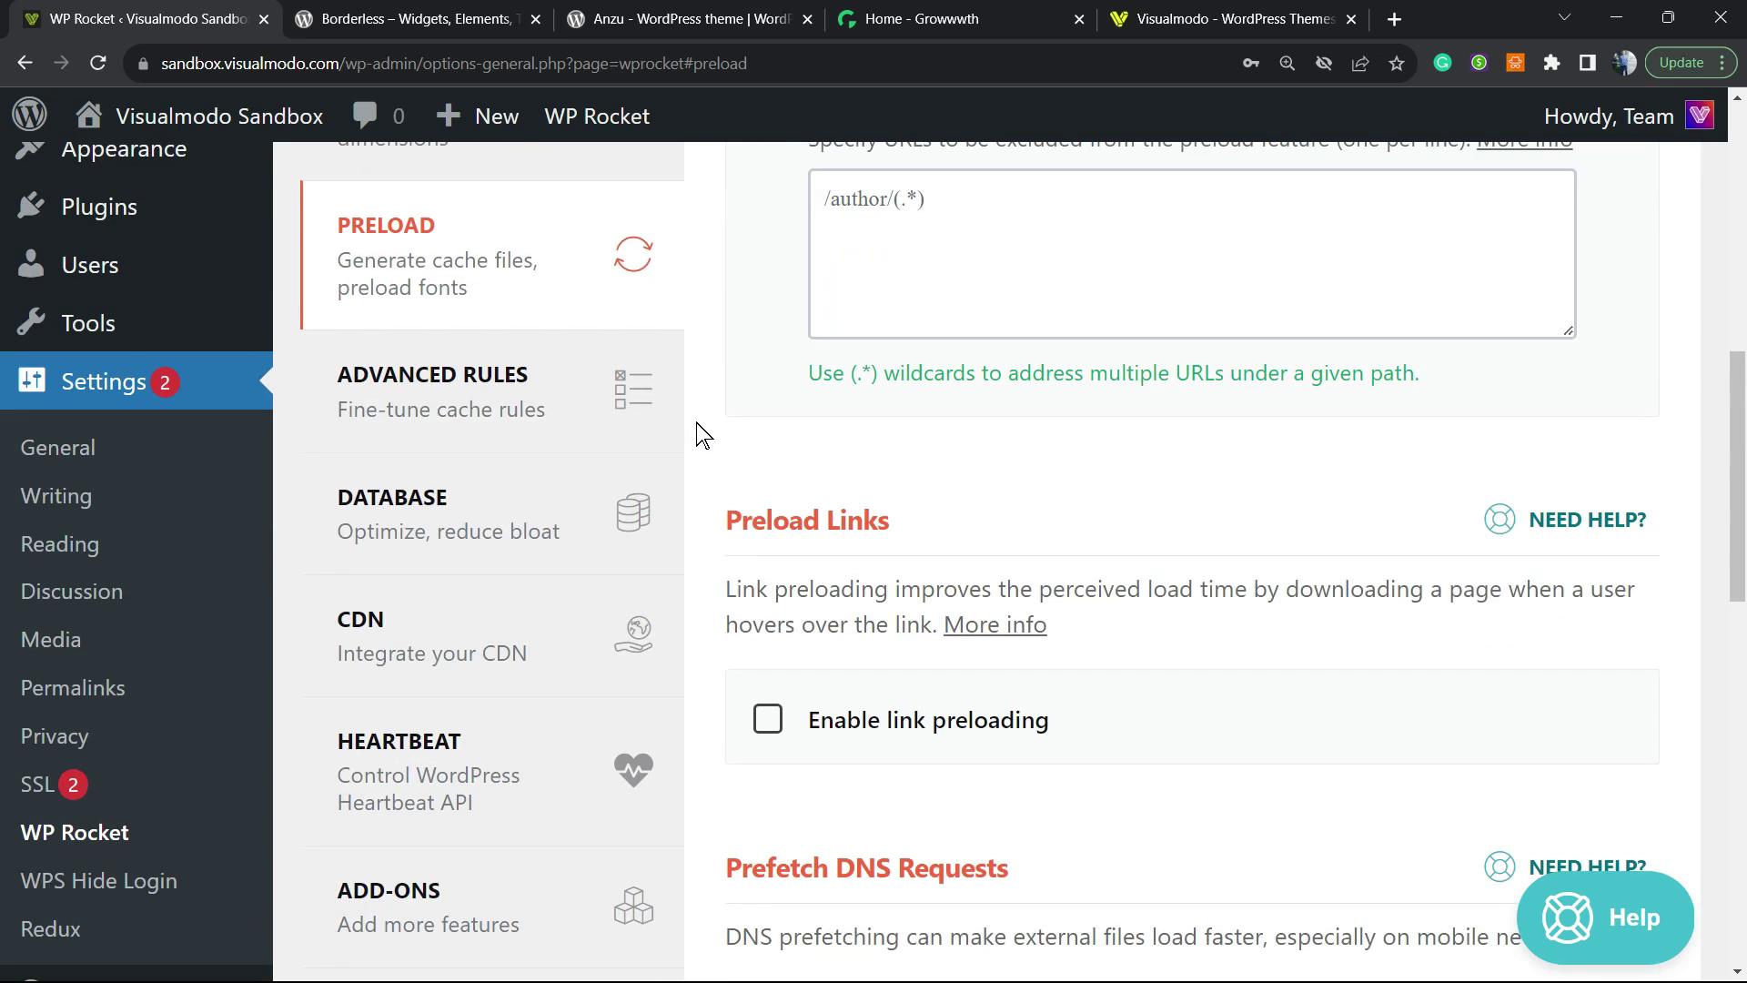
scroll(701, 436, "up", 3)
scroll(706, 437, "up", 3)
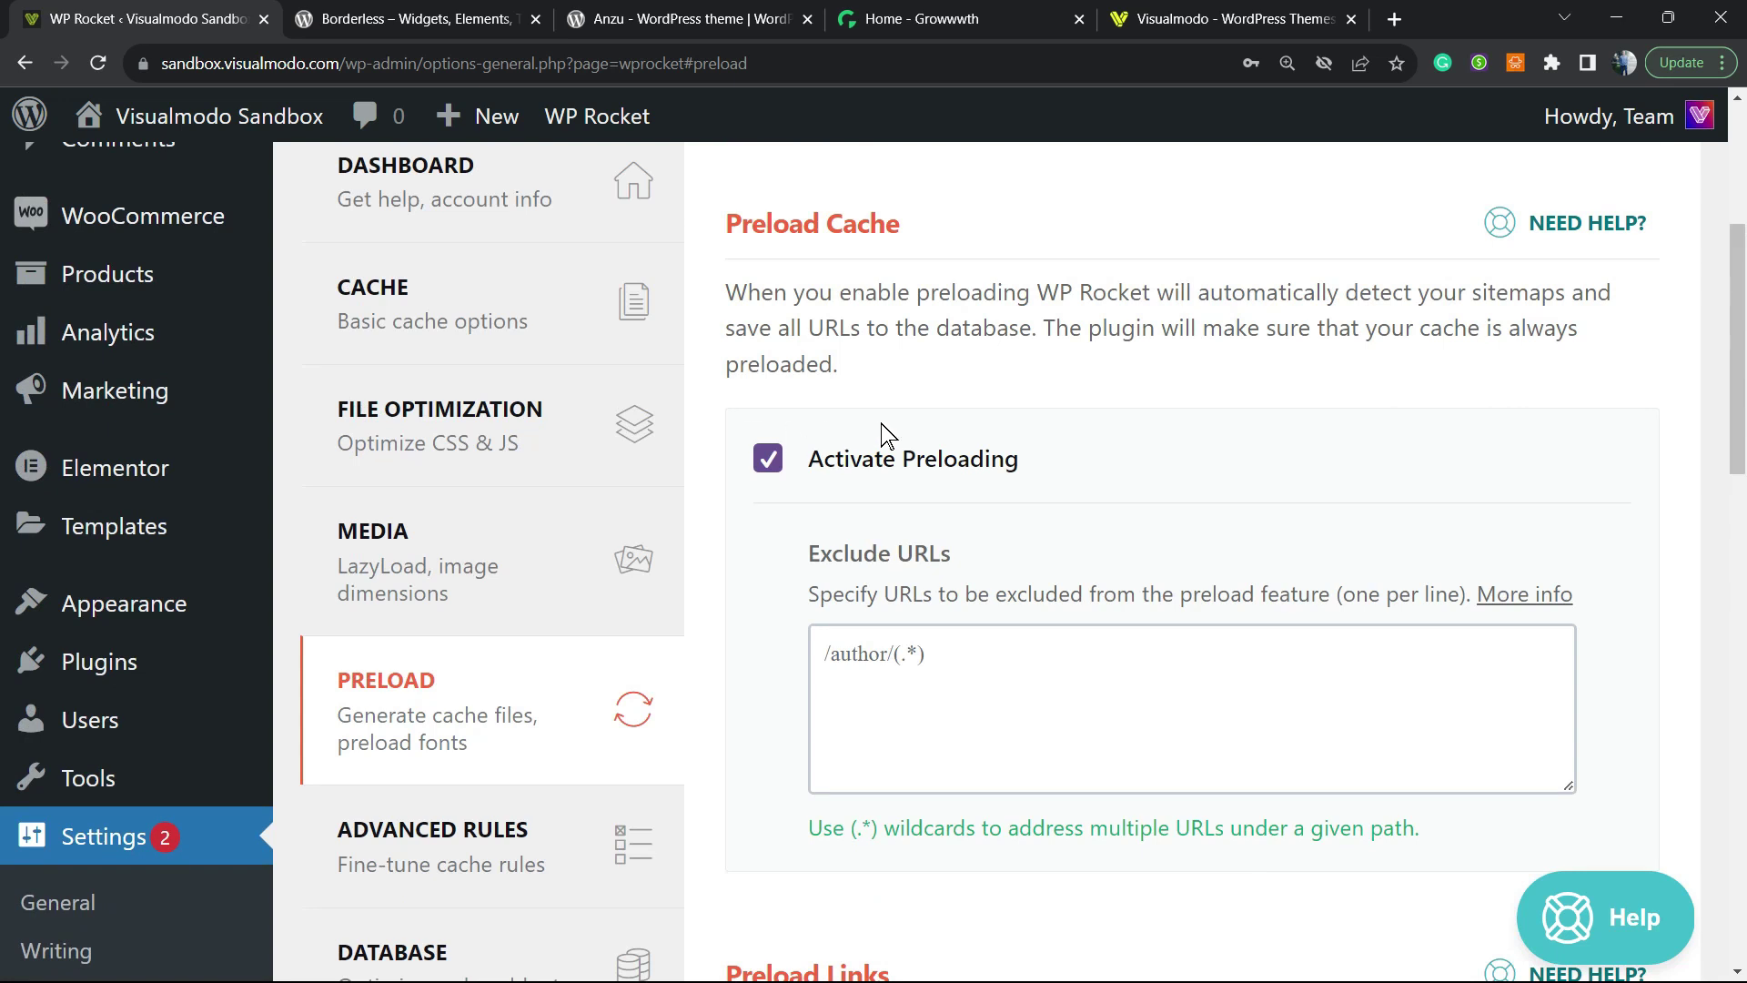
scroll(865, 428, "down", 3)
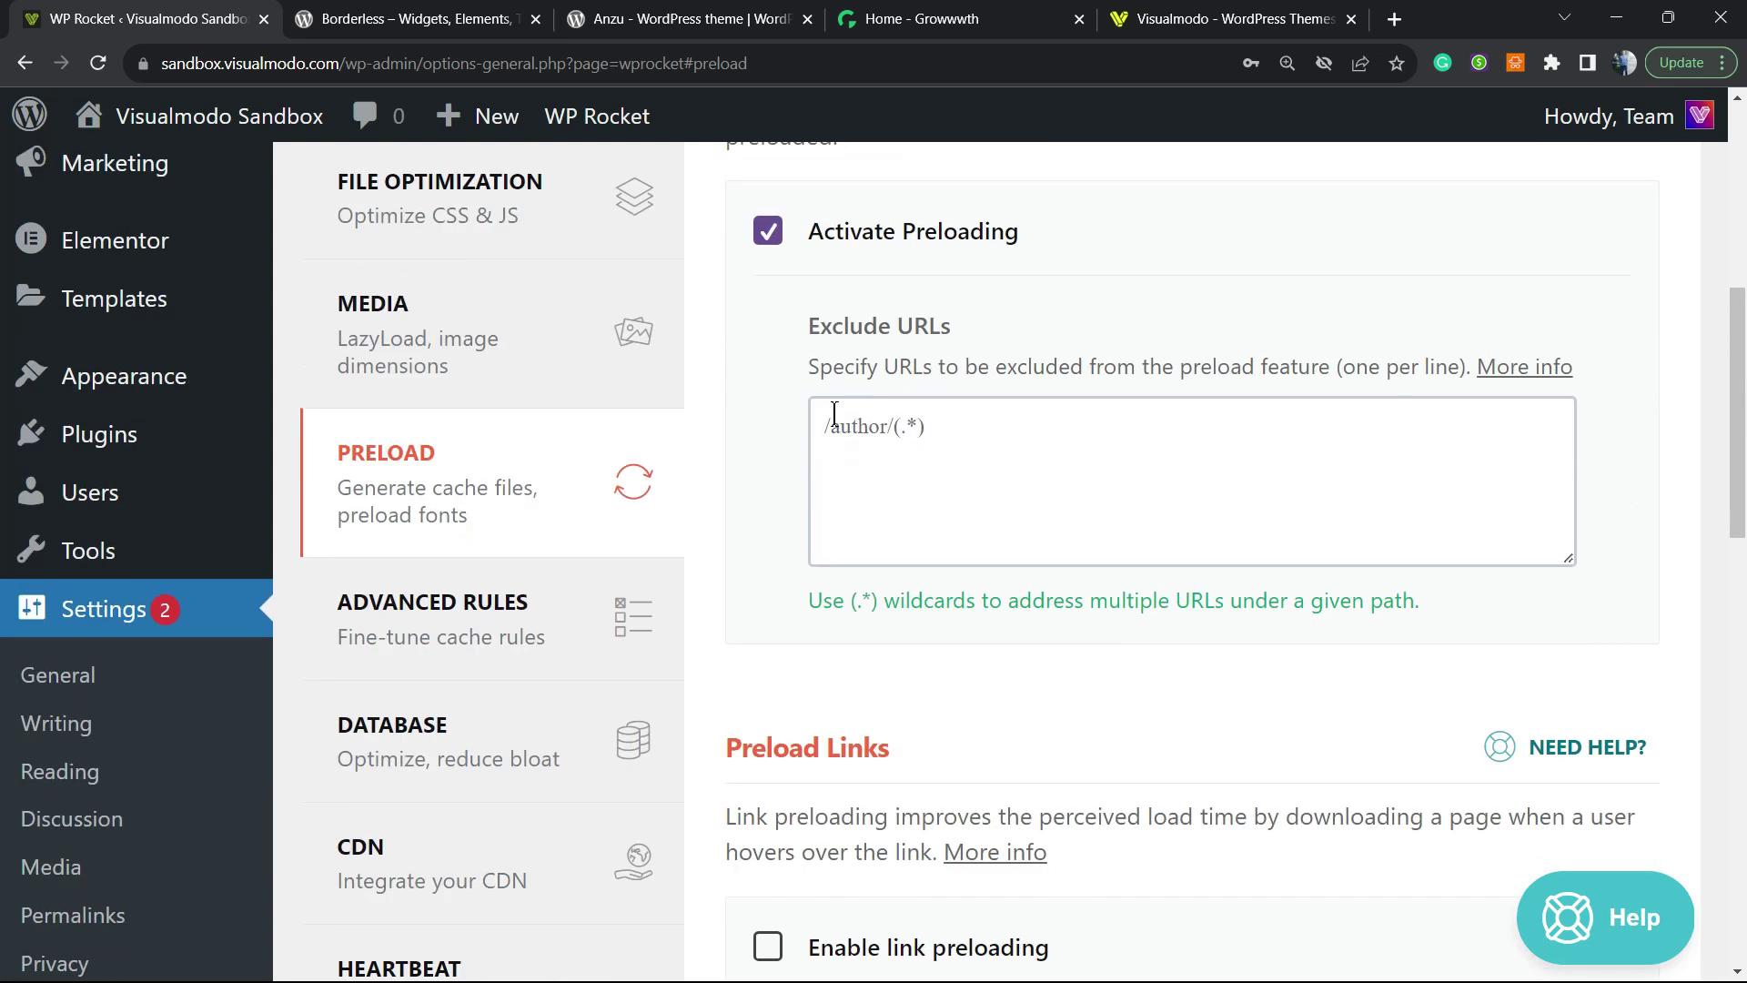
- Read the link preloading description about perceived load time and enable link preloading
left_click(819, 405)
scroll(819, 405, "down", 6)
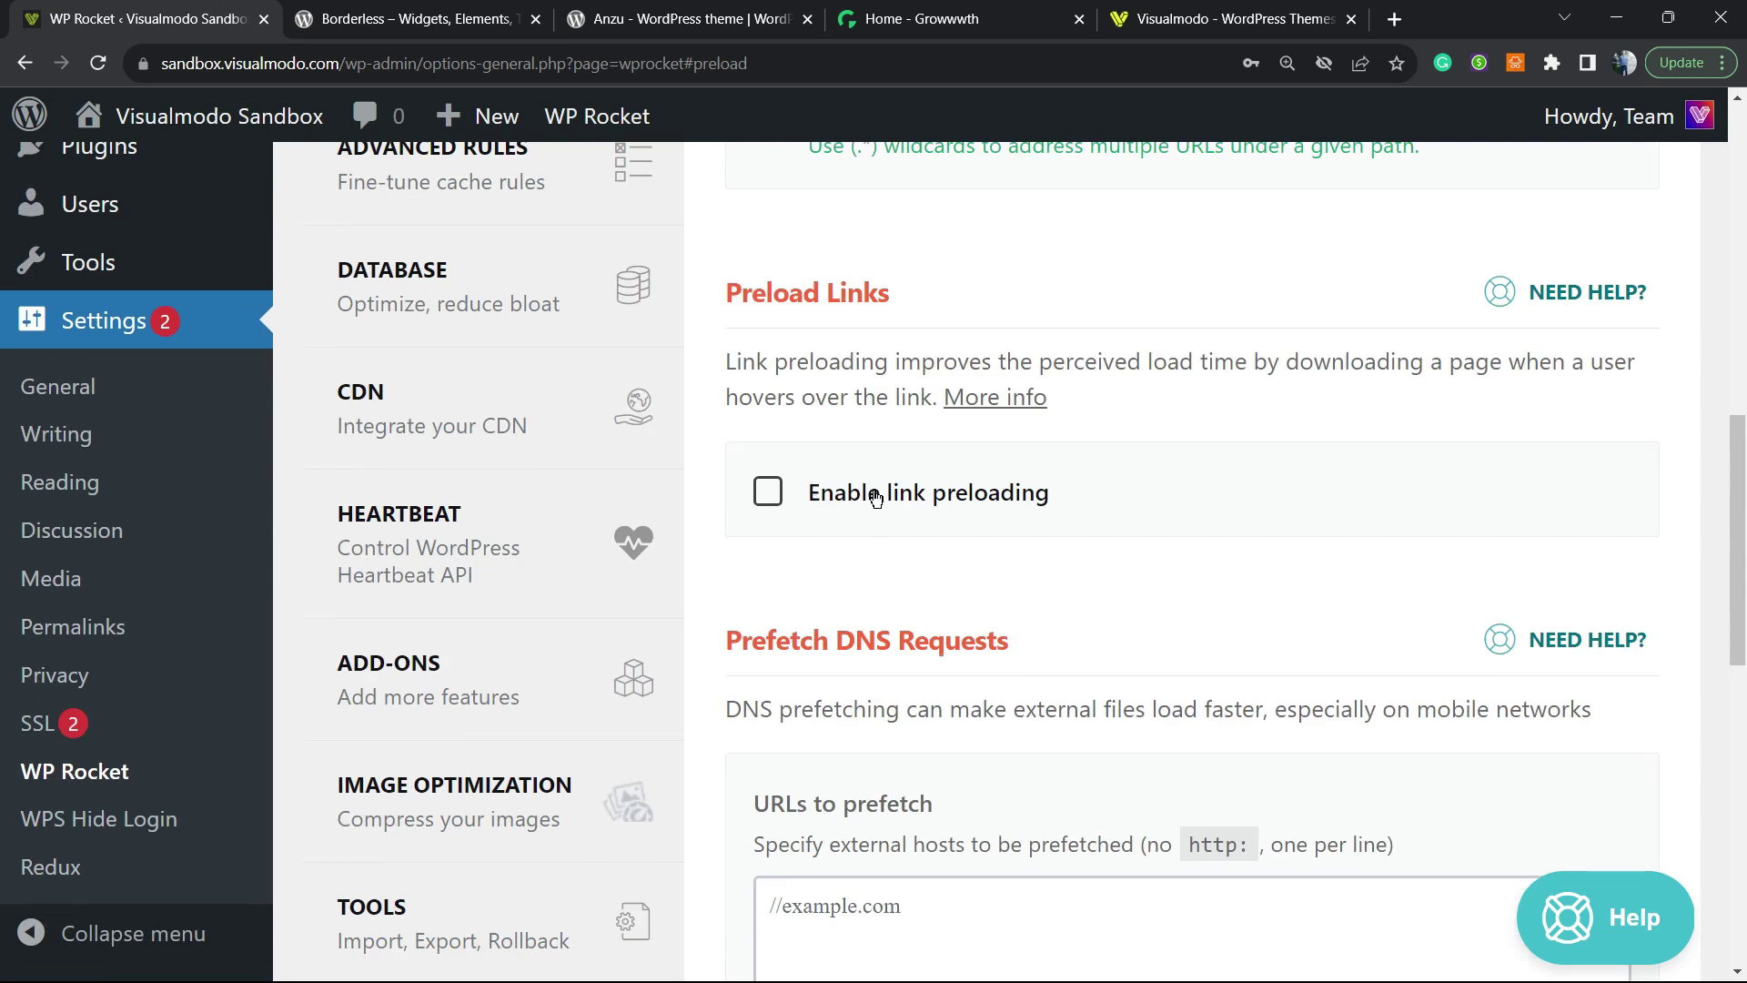
double_click(1091, 362)
triple_click(1090, 361)
left_click(1098, 355)
left_click_drag(1042, 359, 1246, 371)
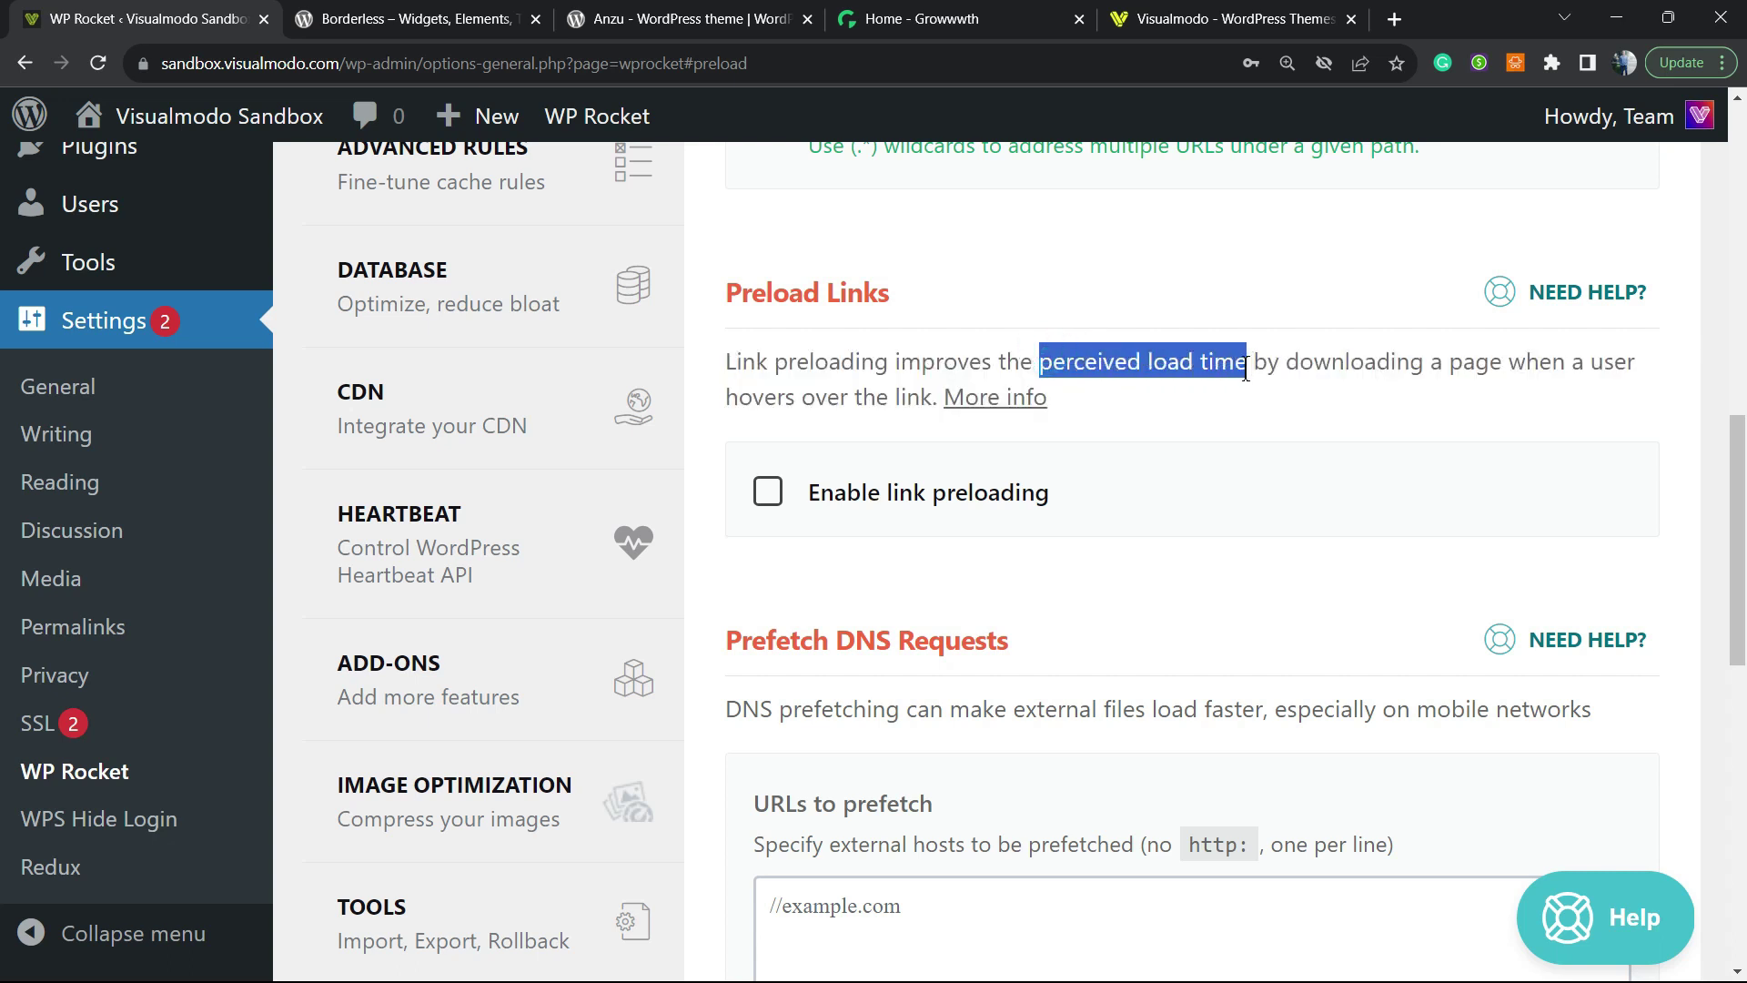
left_click(834, 499)
- Save the Preload settings
scroll(887, 446, "down", 2)
scroll(816, 510, "down", 8)
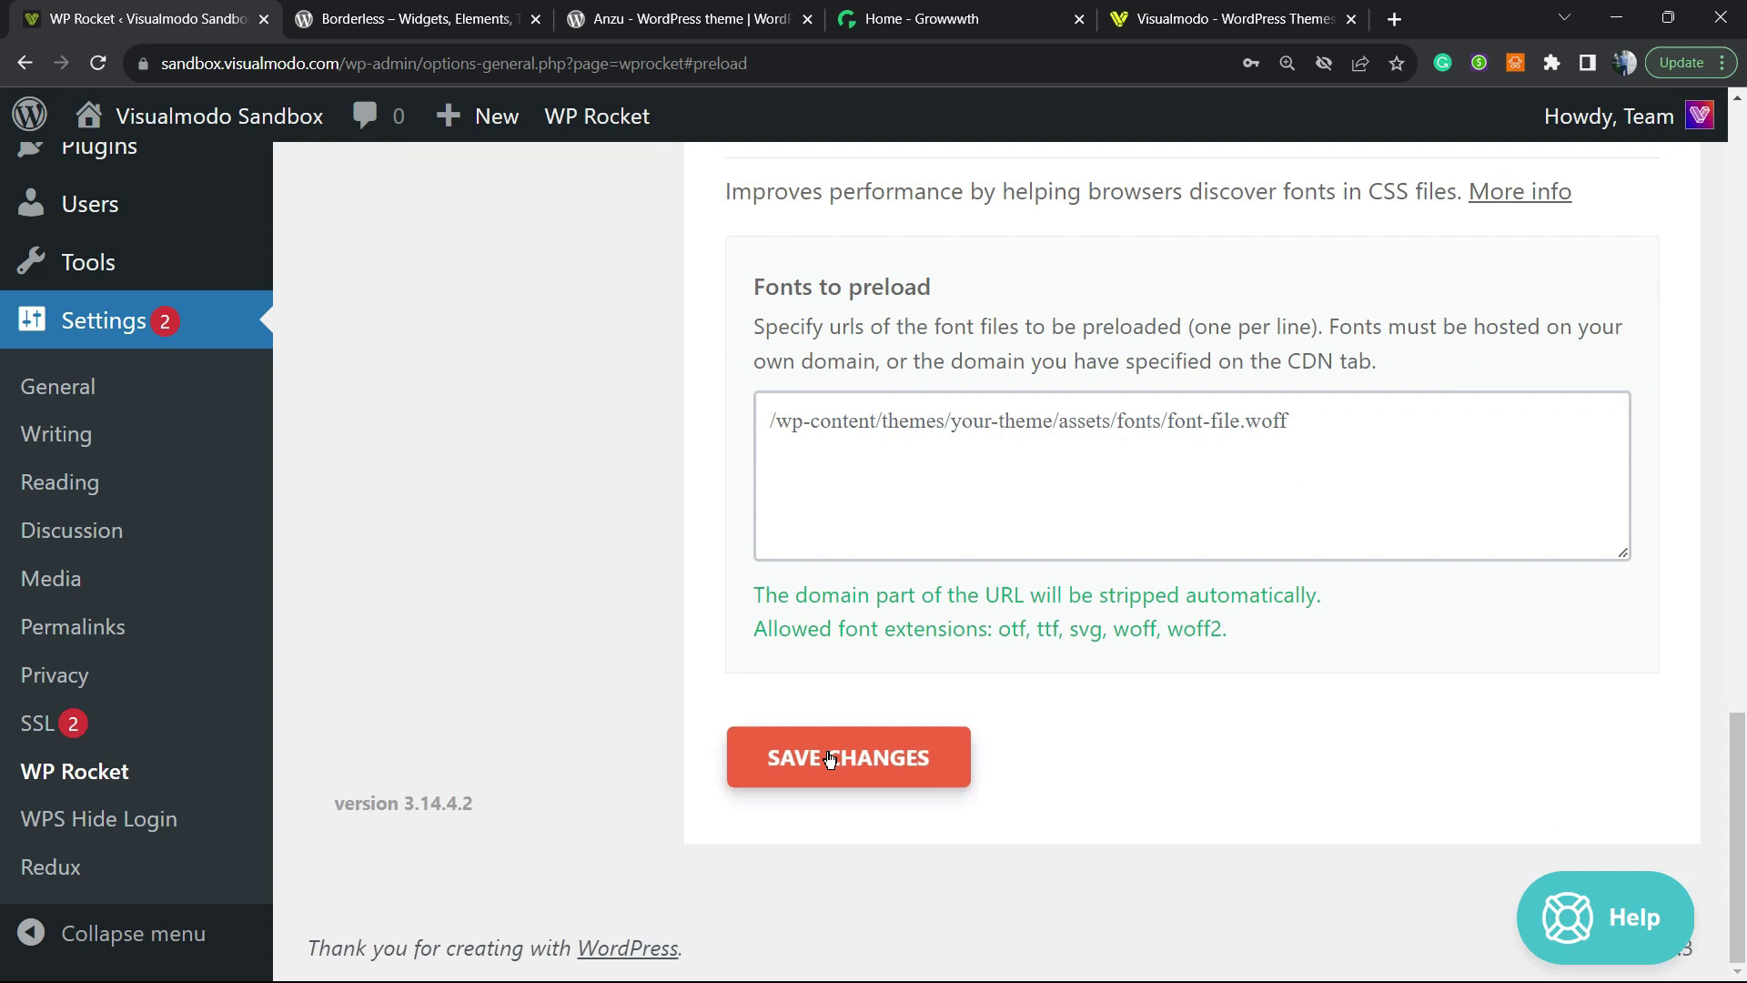
left_click(828, 760)
scroll(635, 566, "up", 2)
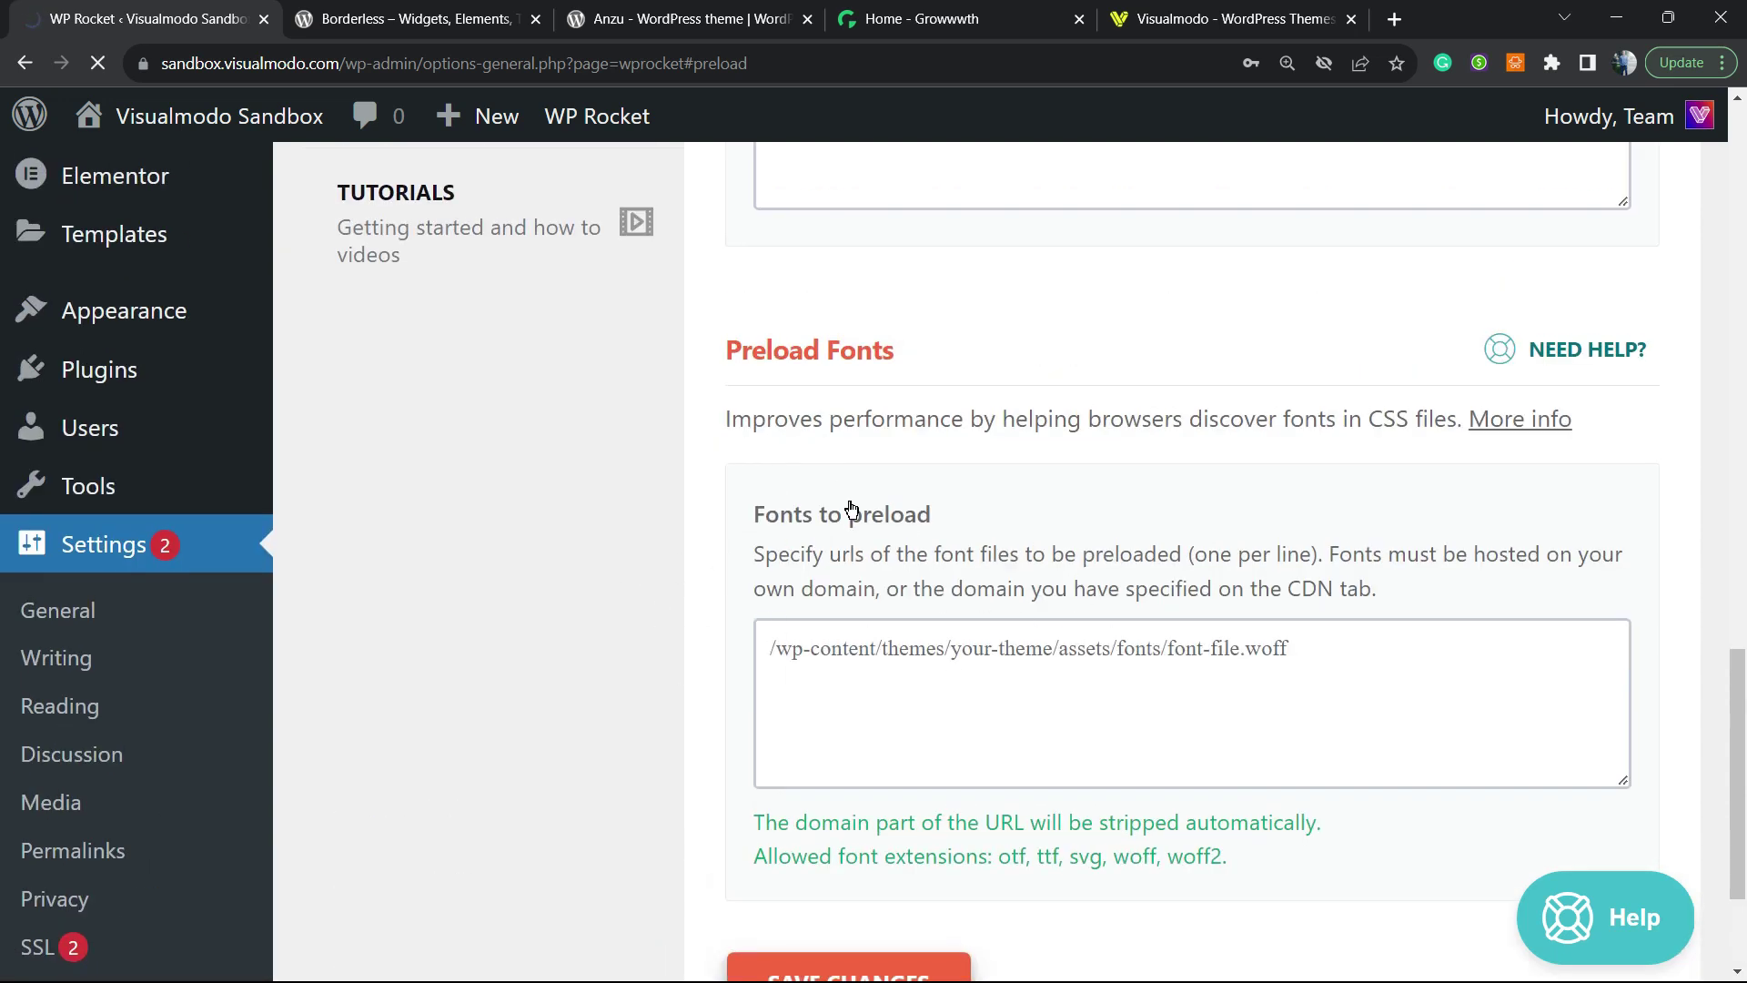
scroll(739, 557, "up", 4)
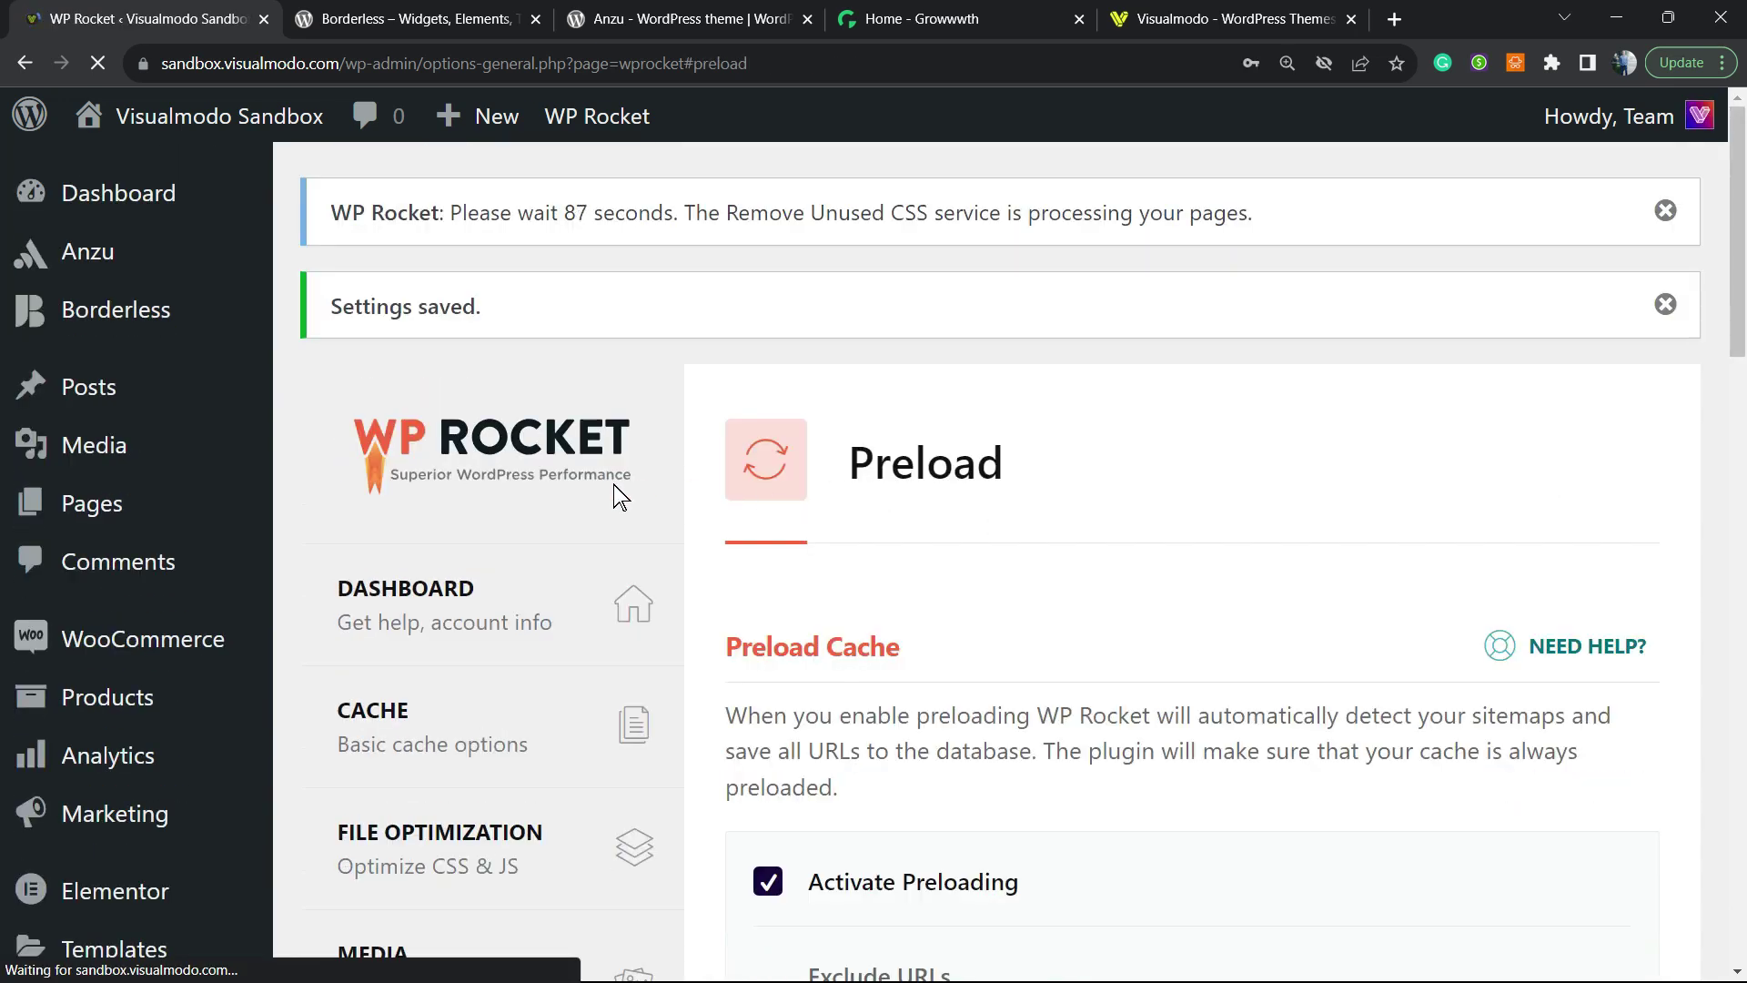
scroll(674, 482, "down", 7)
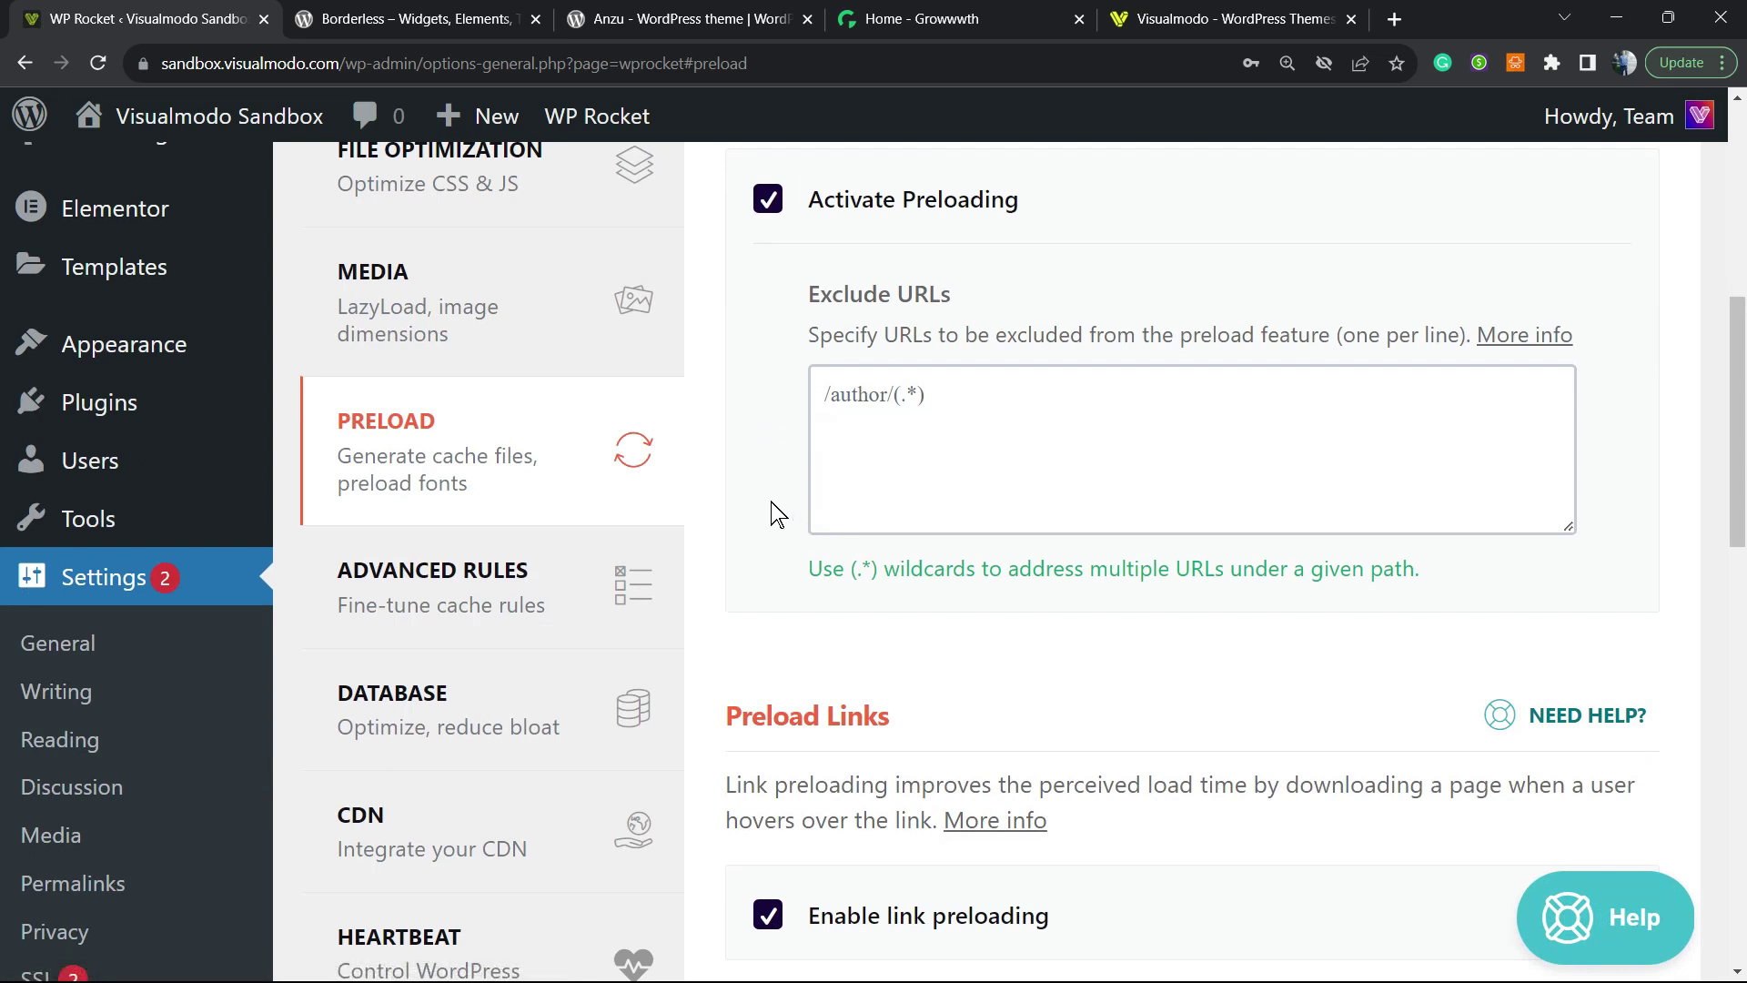
- Open Advanced Rules and scroll through its Never Cache sections
left_click(543, 575)
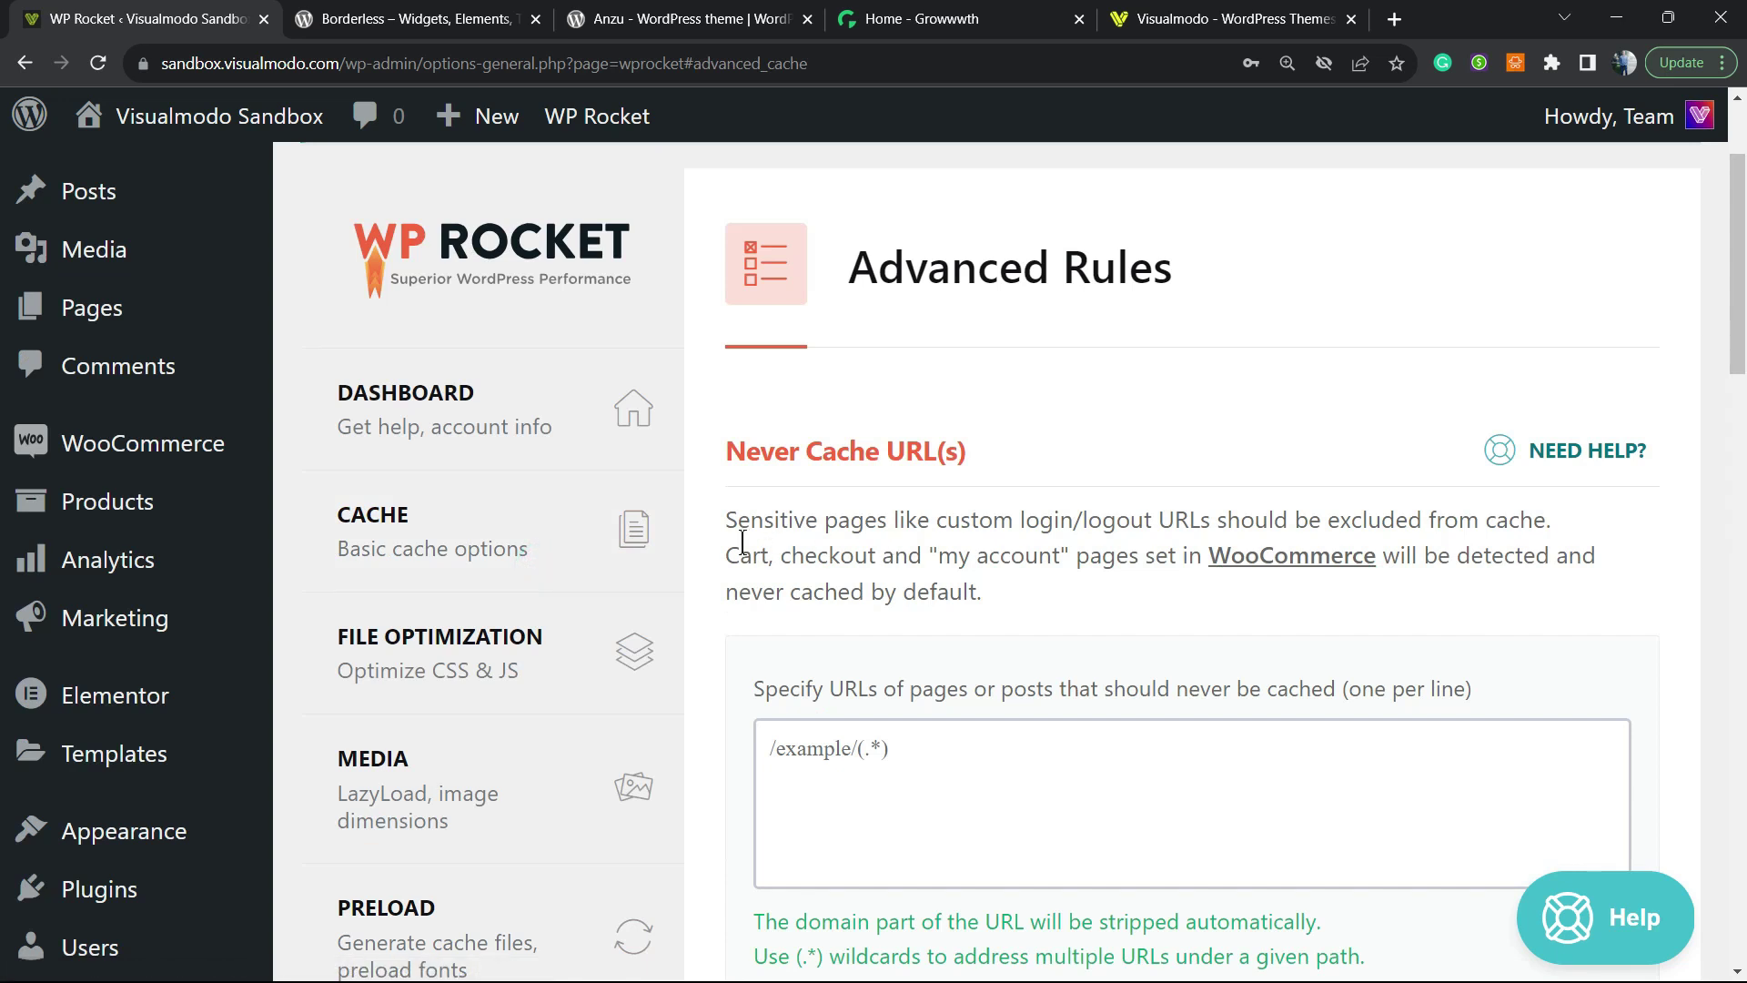
scroll(736, 510, "down", 2)
scroll(856, 459, "up", 2)
scroll(779, 557, "down", 2)
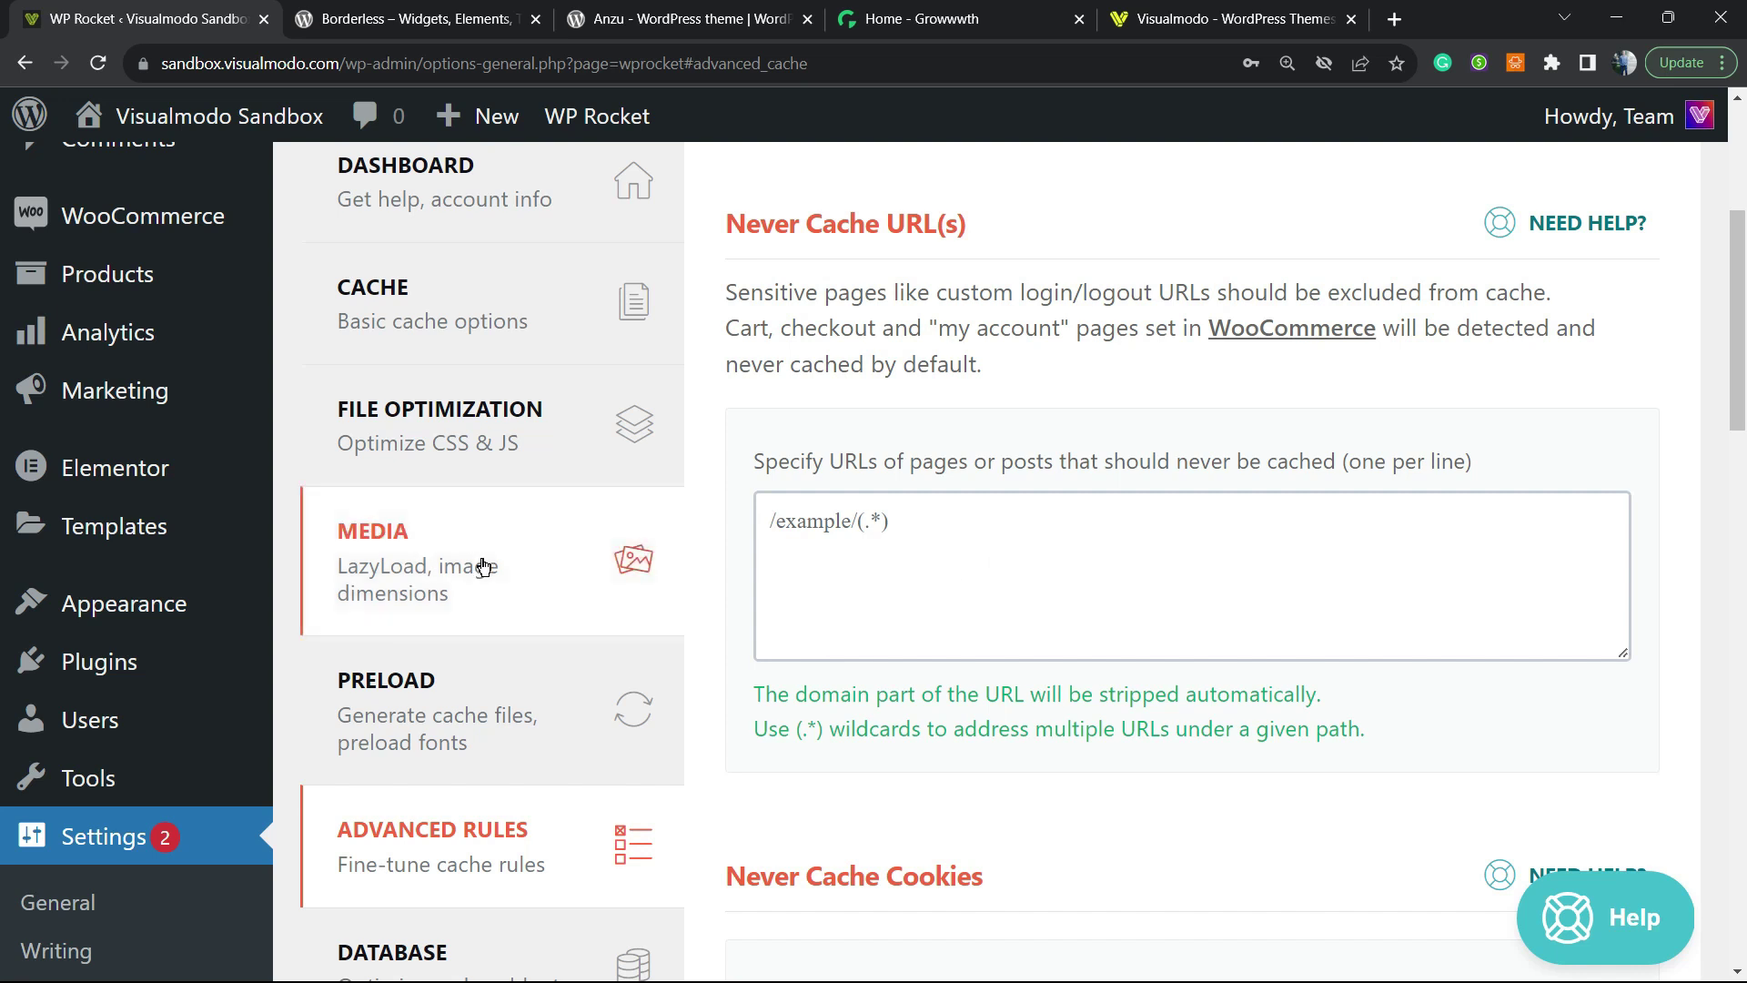
scroll(546, 555, "down", 2)
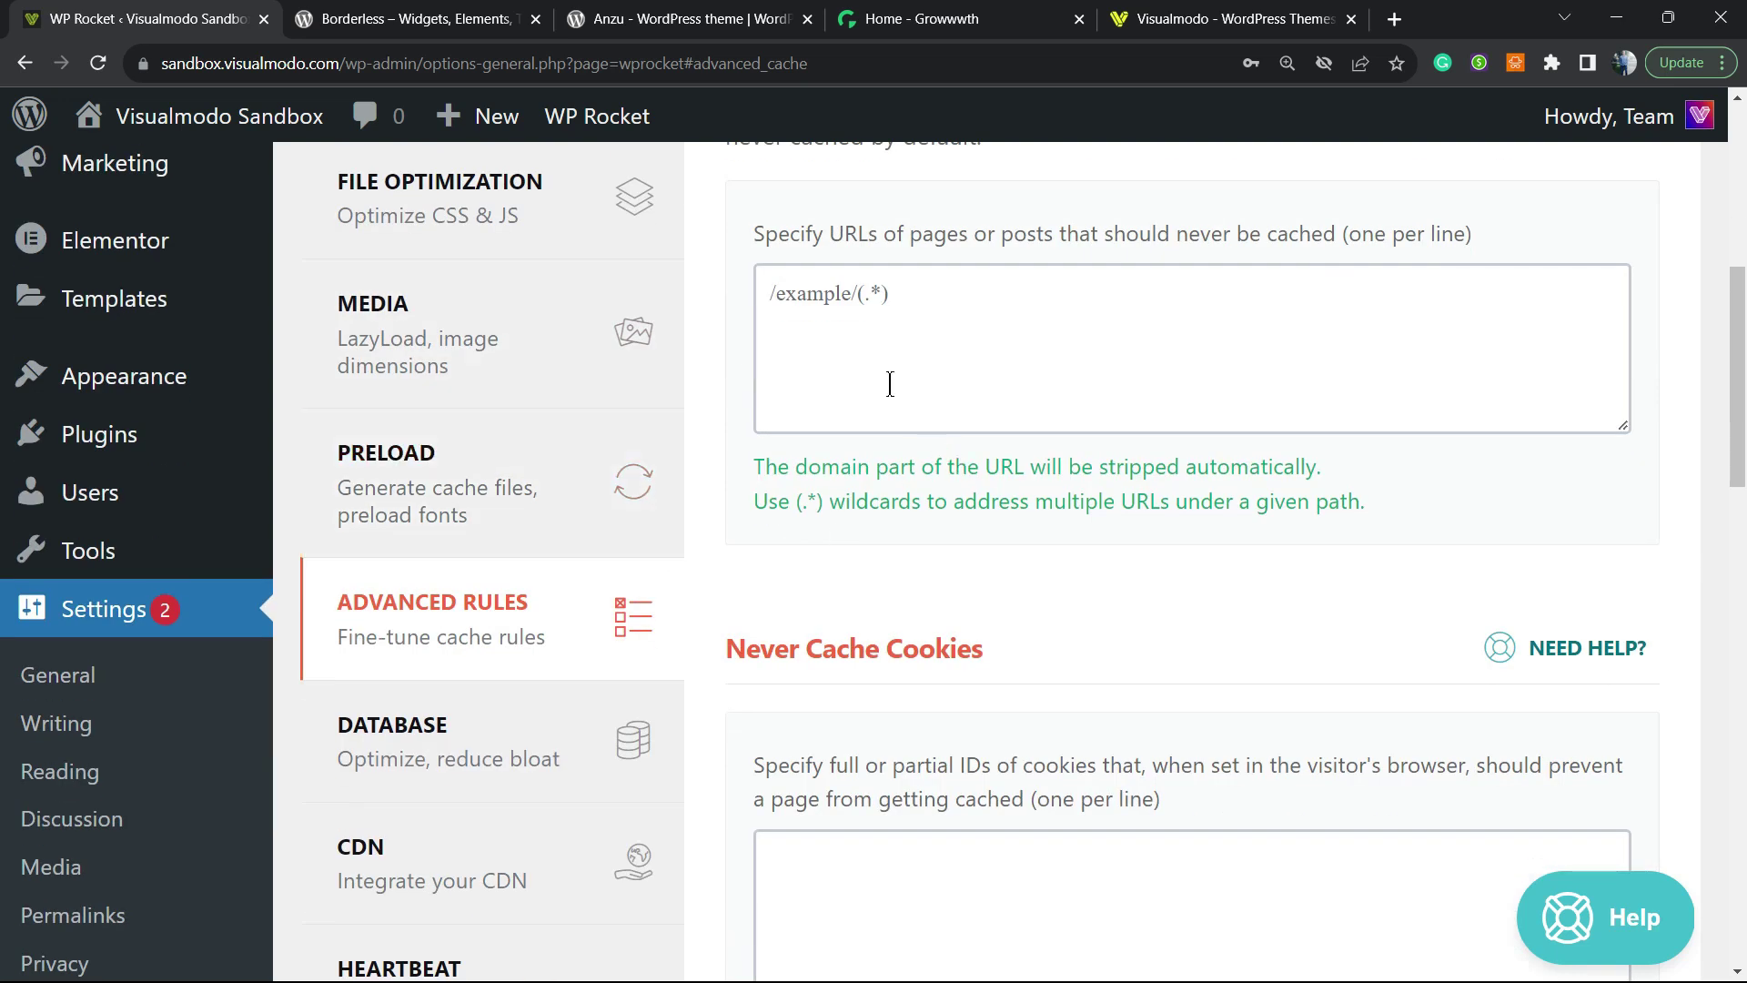
scroll(819, 380, "down", 2)
- On the Database tab, include Revisions, Auto Drafts and Trashed Posts in the cleanup
left_click(388, 559)
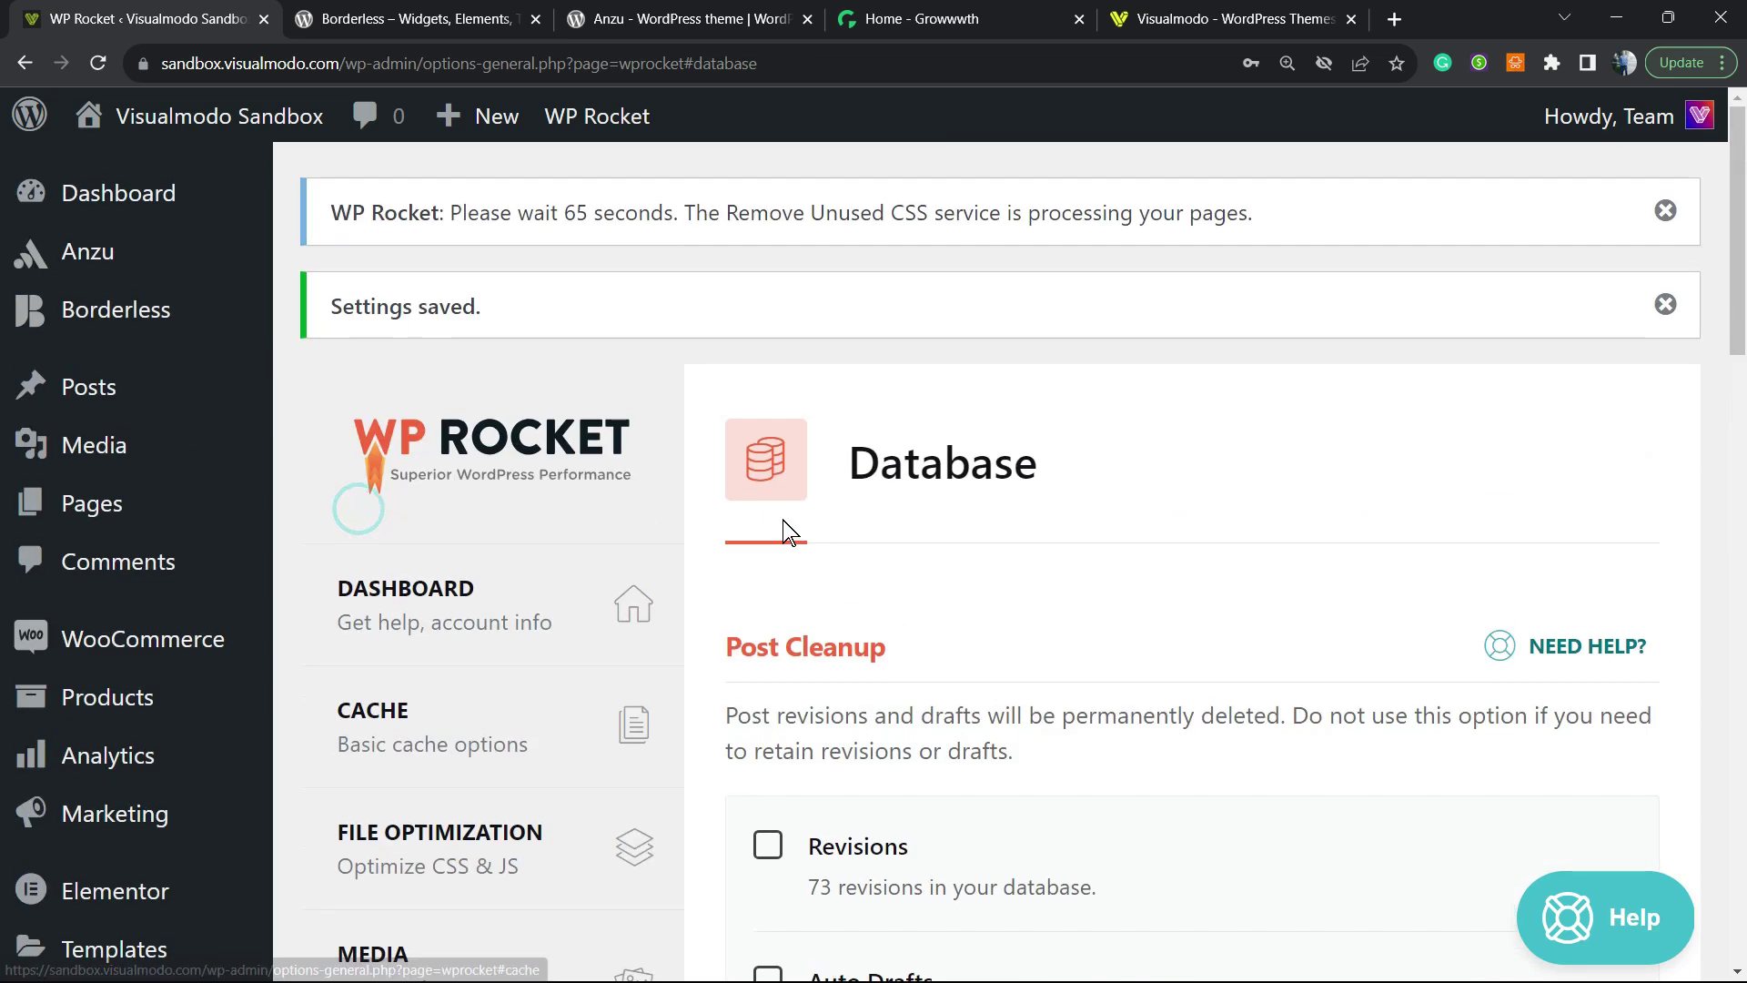
scroll(795, 533, "down", 2)
scroll(910, 437, "down", 2)
left_click(812, 395)
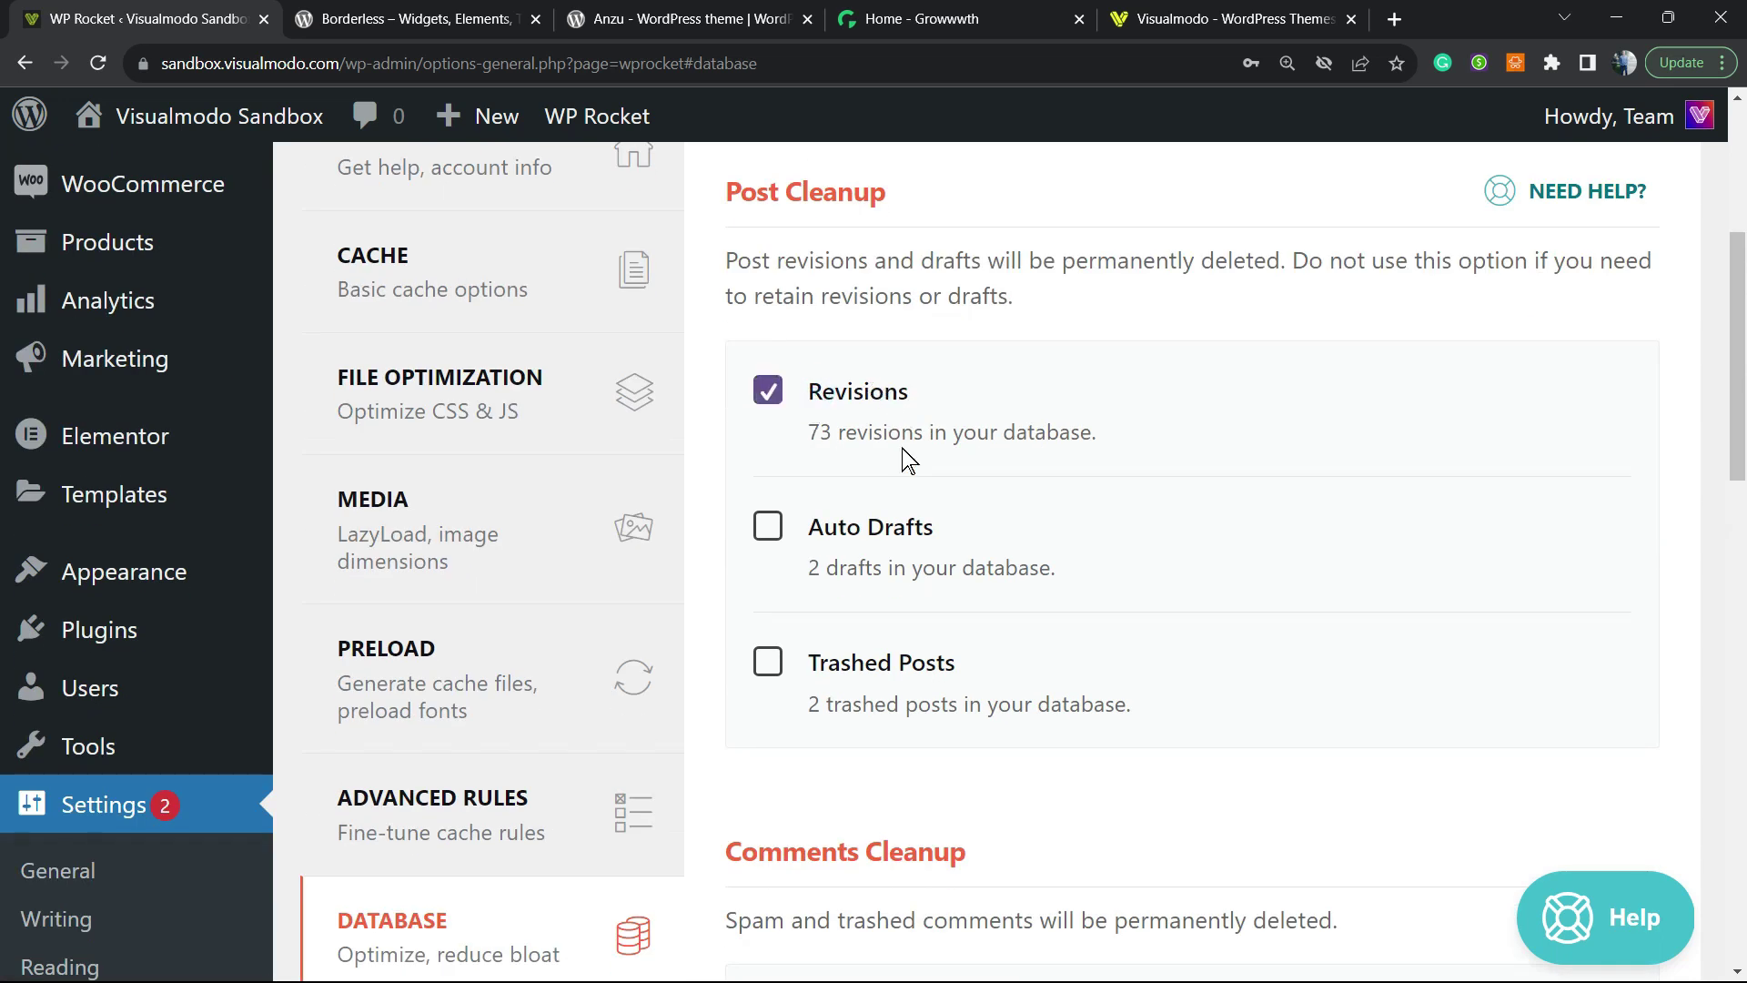
left_click(835, 528)
left_click(875, 672)
- Include Spam Comments, Trashed Comments and All transients in the cleanup
scroll(910, 546, "down", 2)
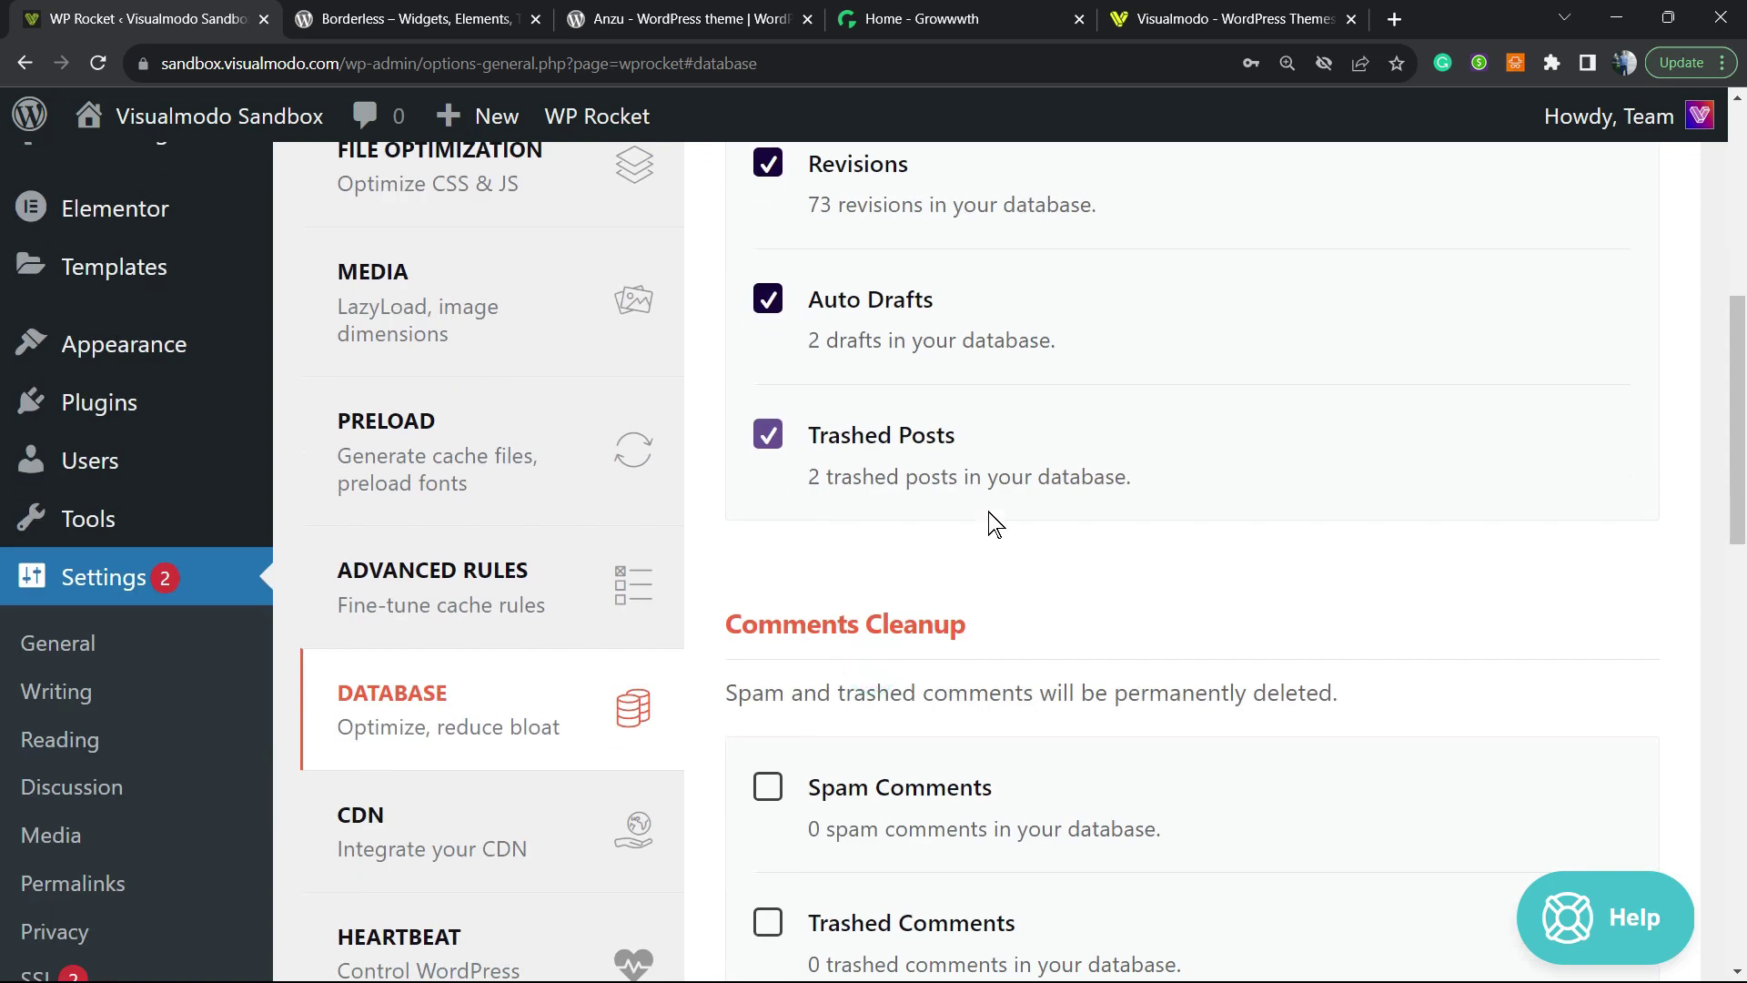
scroll(992, 499, "down", 2)
left_click(846, 557)
left_click(851, 697)
scroll(874, 546, "down", 5)
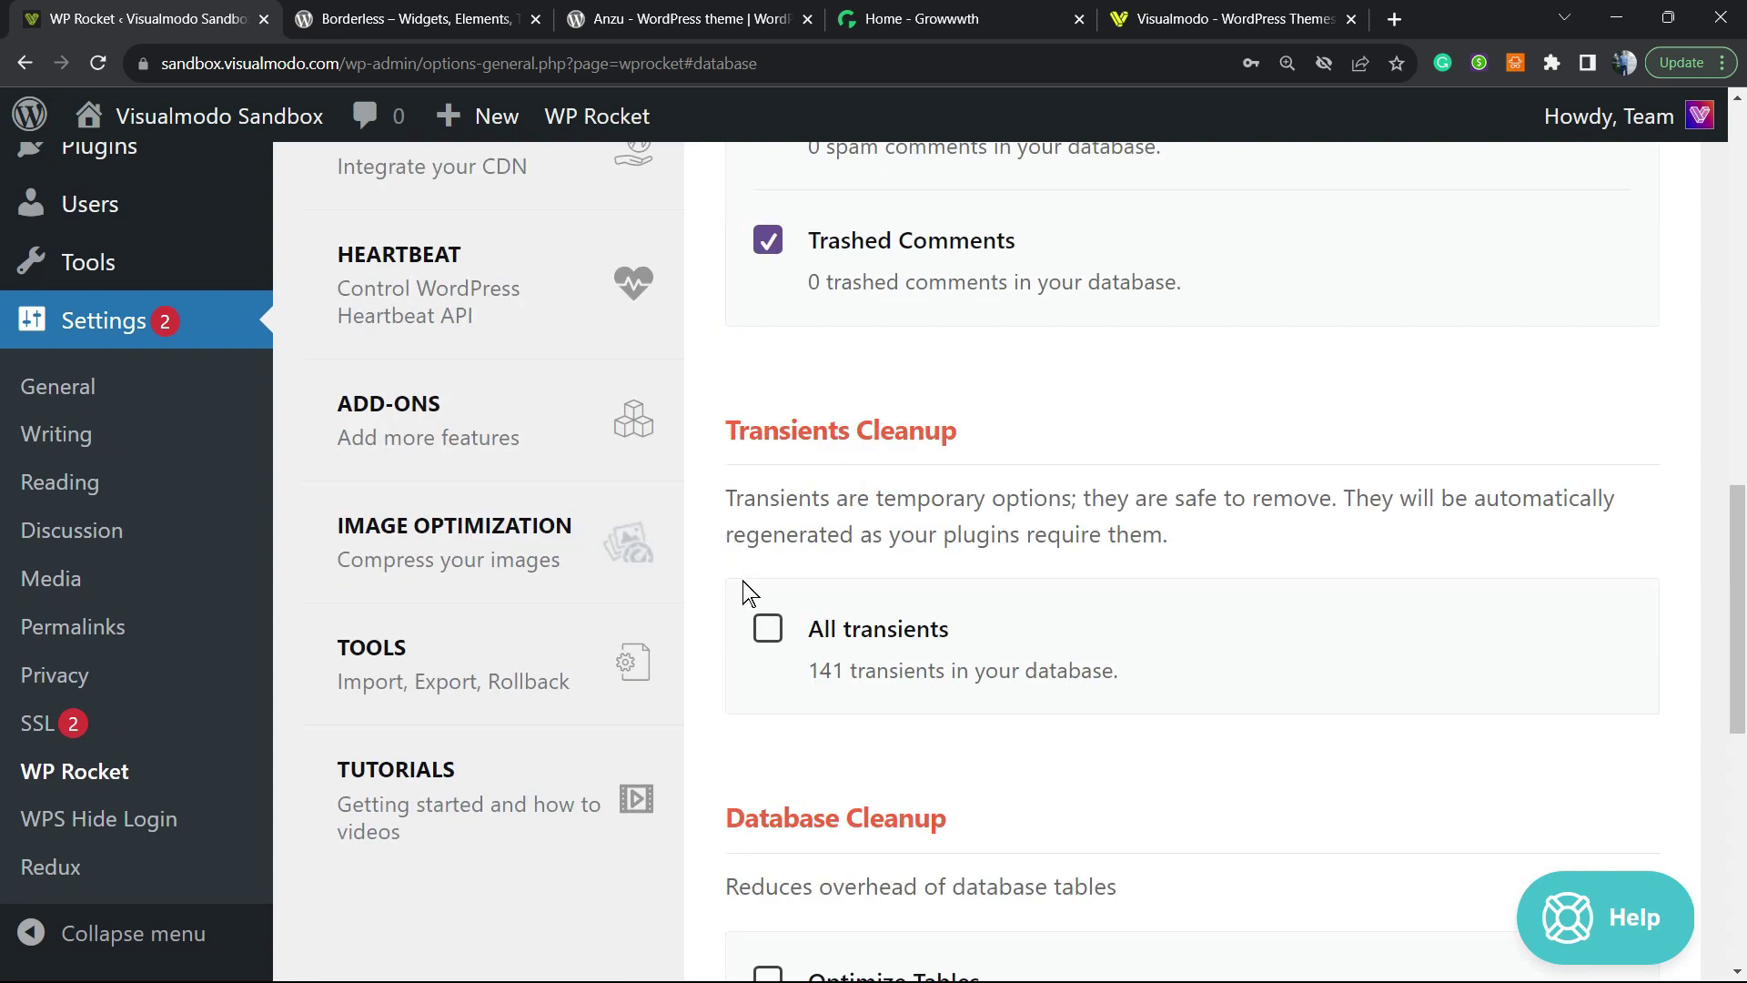
left_click(844, 628)
- Add database table optimization and schedule automatic cleanup to run Monthly
scroll(790, 553, "down", 3)
scroll(858, 468, "down", 2)
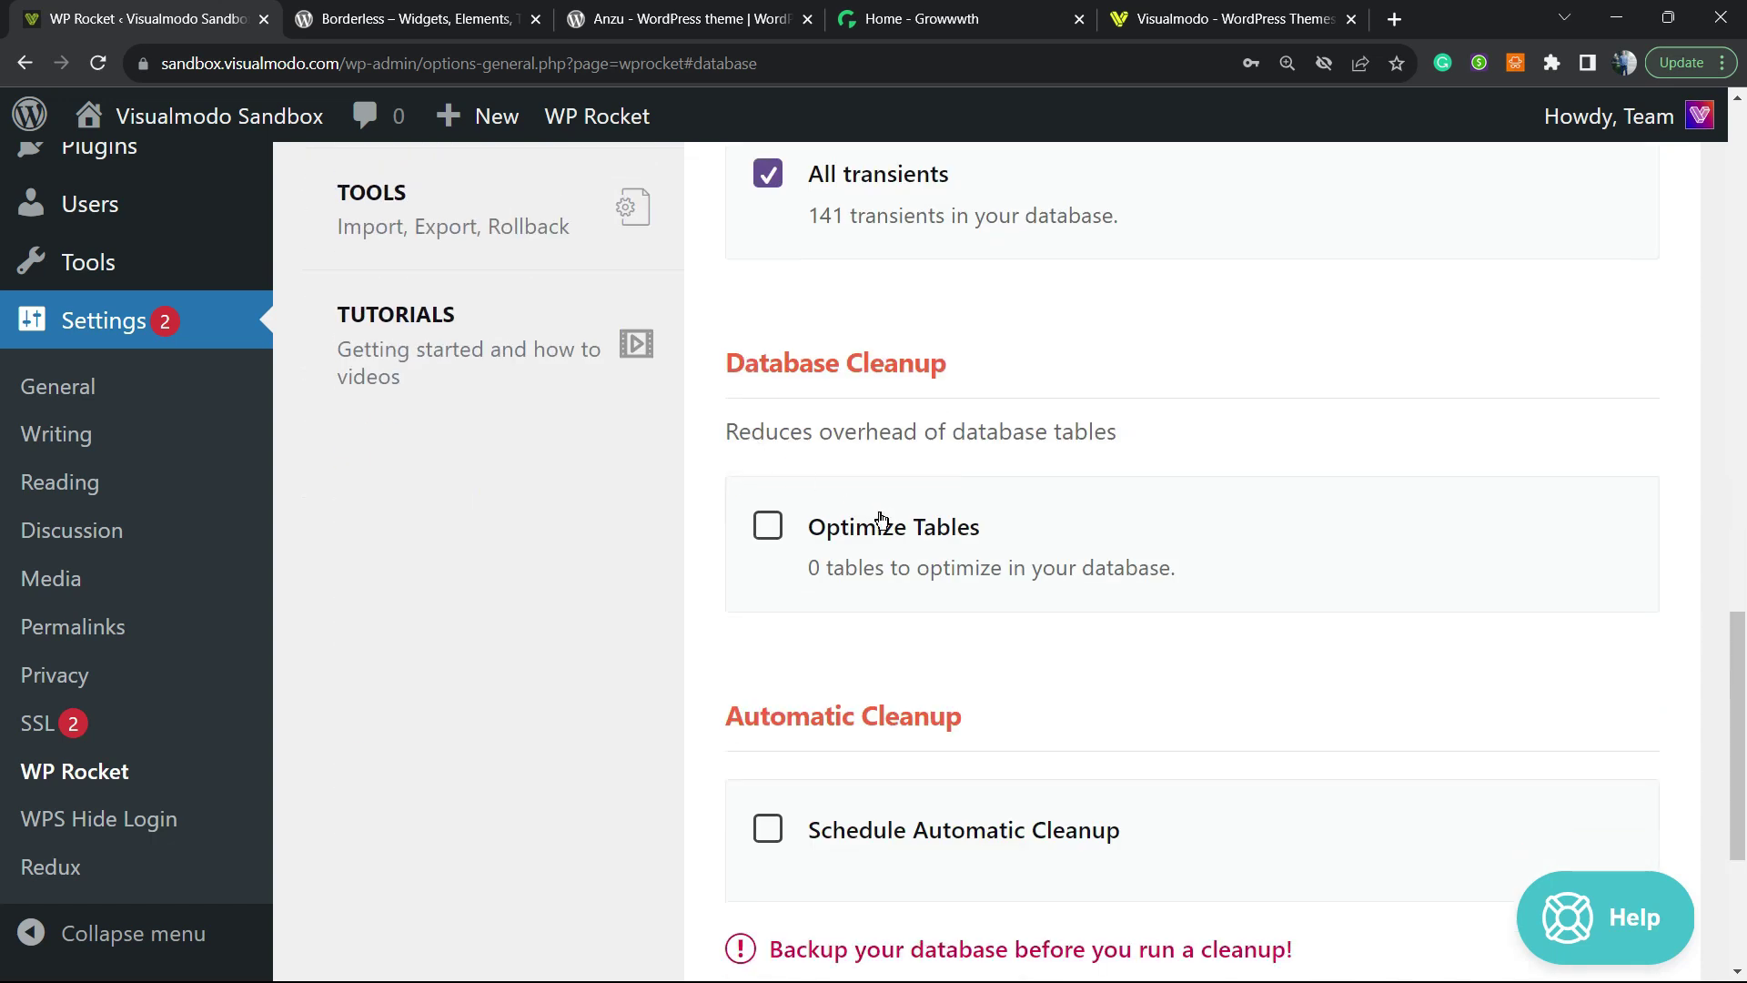
left_click(826, 544)
scroll(855, 510, "down", 3)
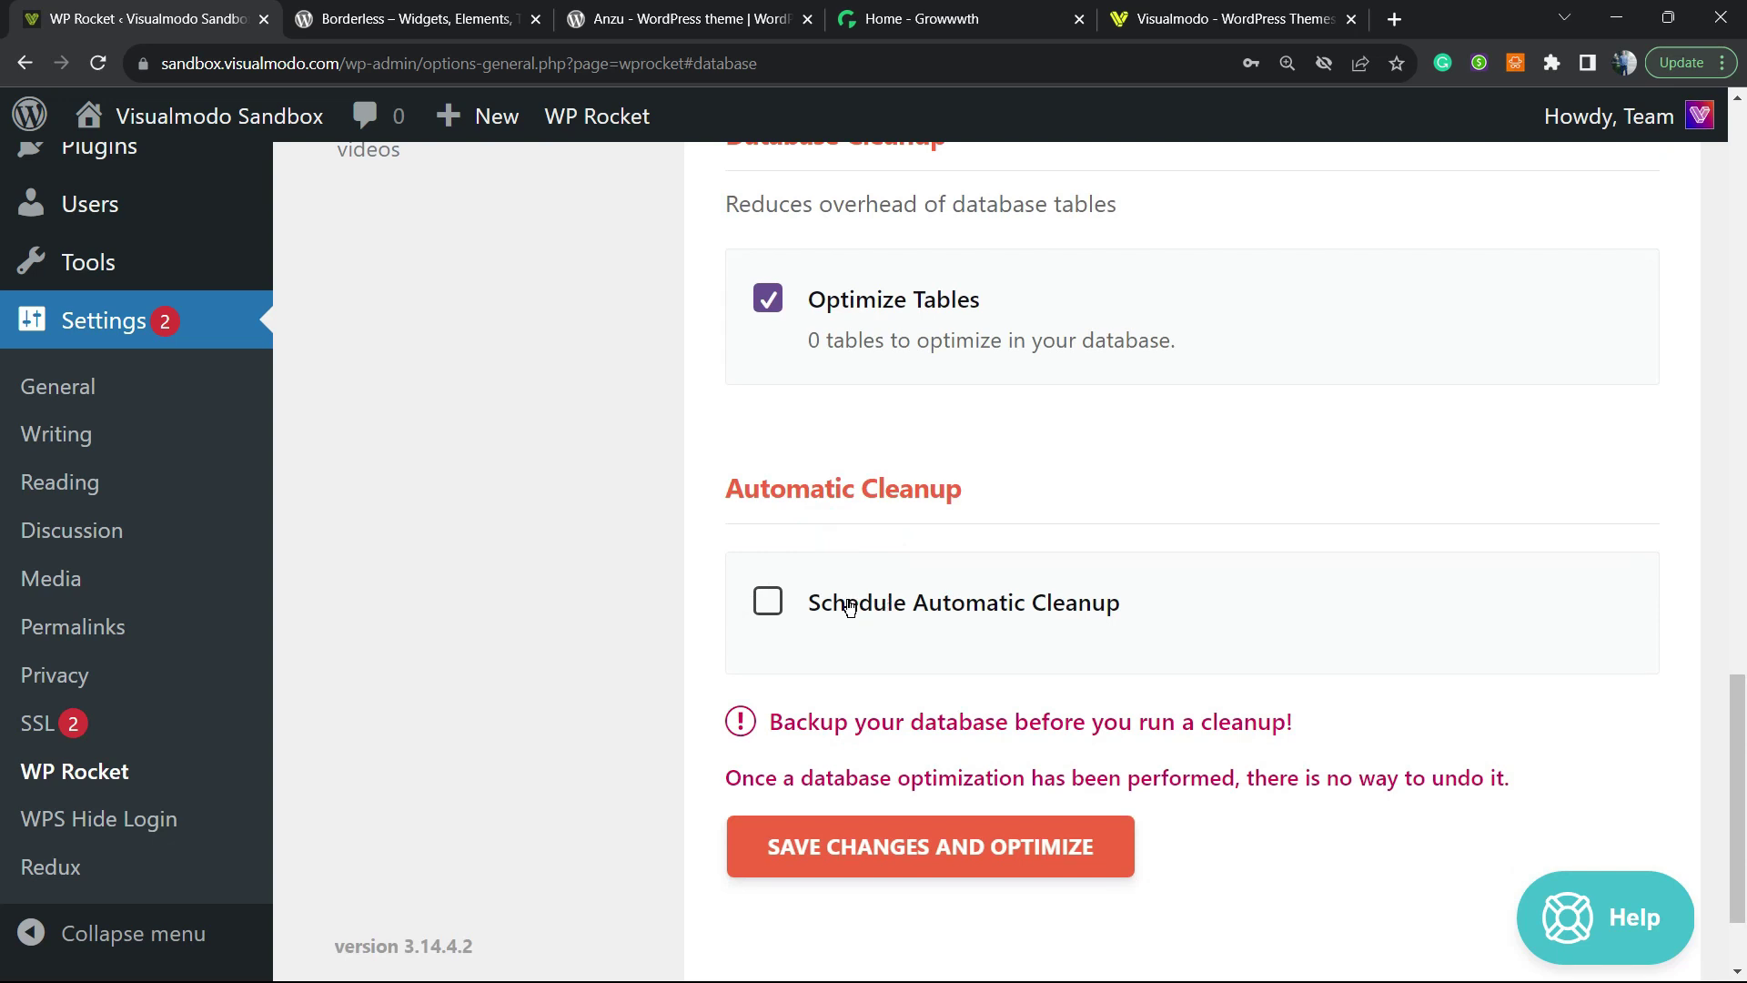
left_click(849, 607)
scroll(886, 495, "down", 2)
left_click(877, 477)
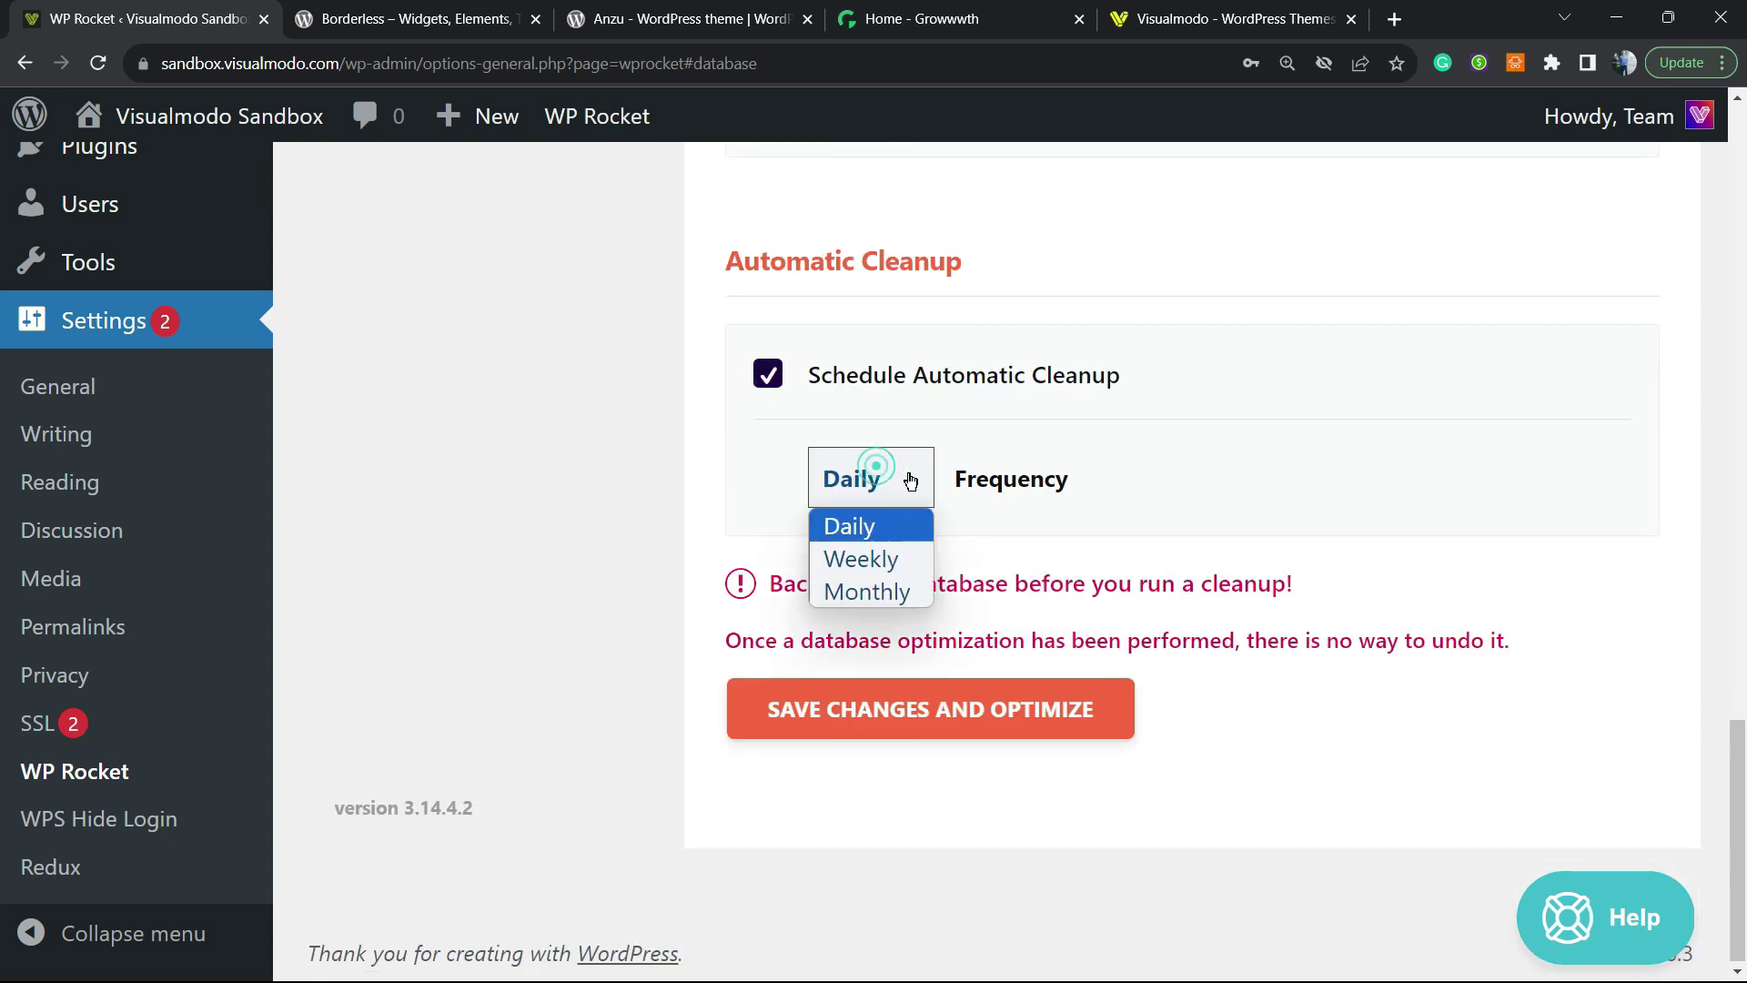
left_click(895, 591)
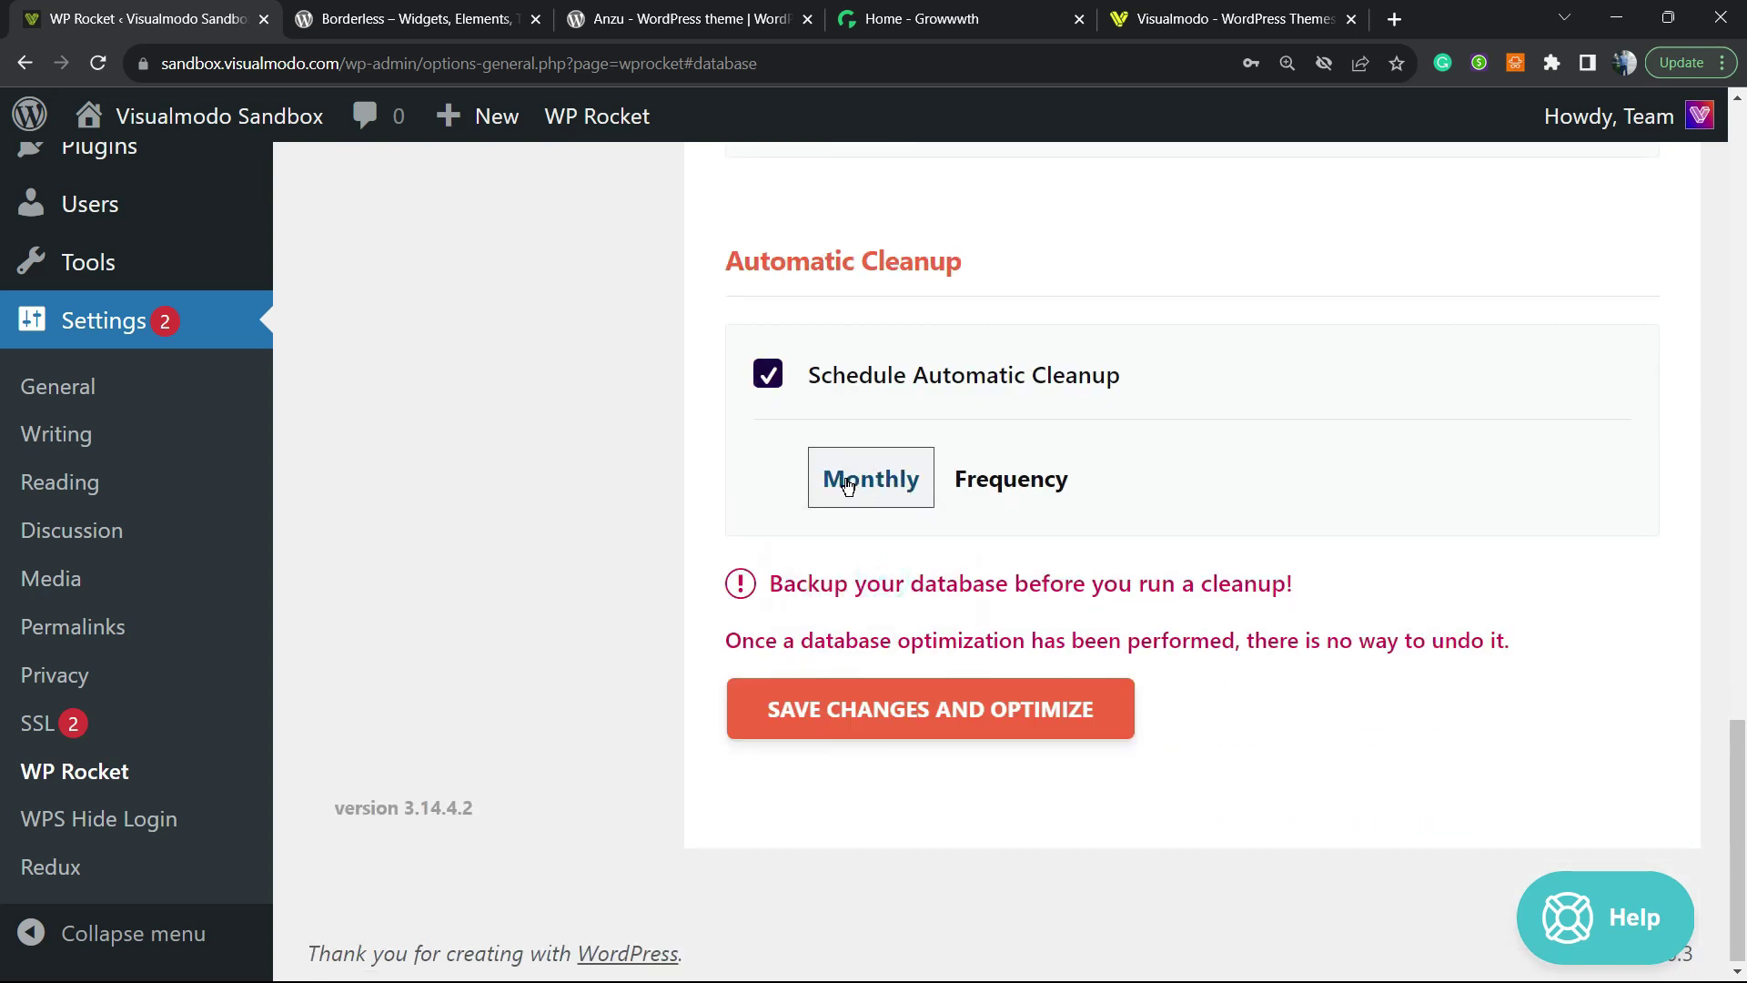
- Save and run the database cleanup, optimizing 73 revisions and 103 transients
left_click(859, 709)
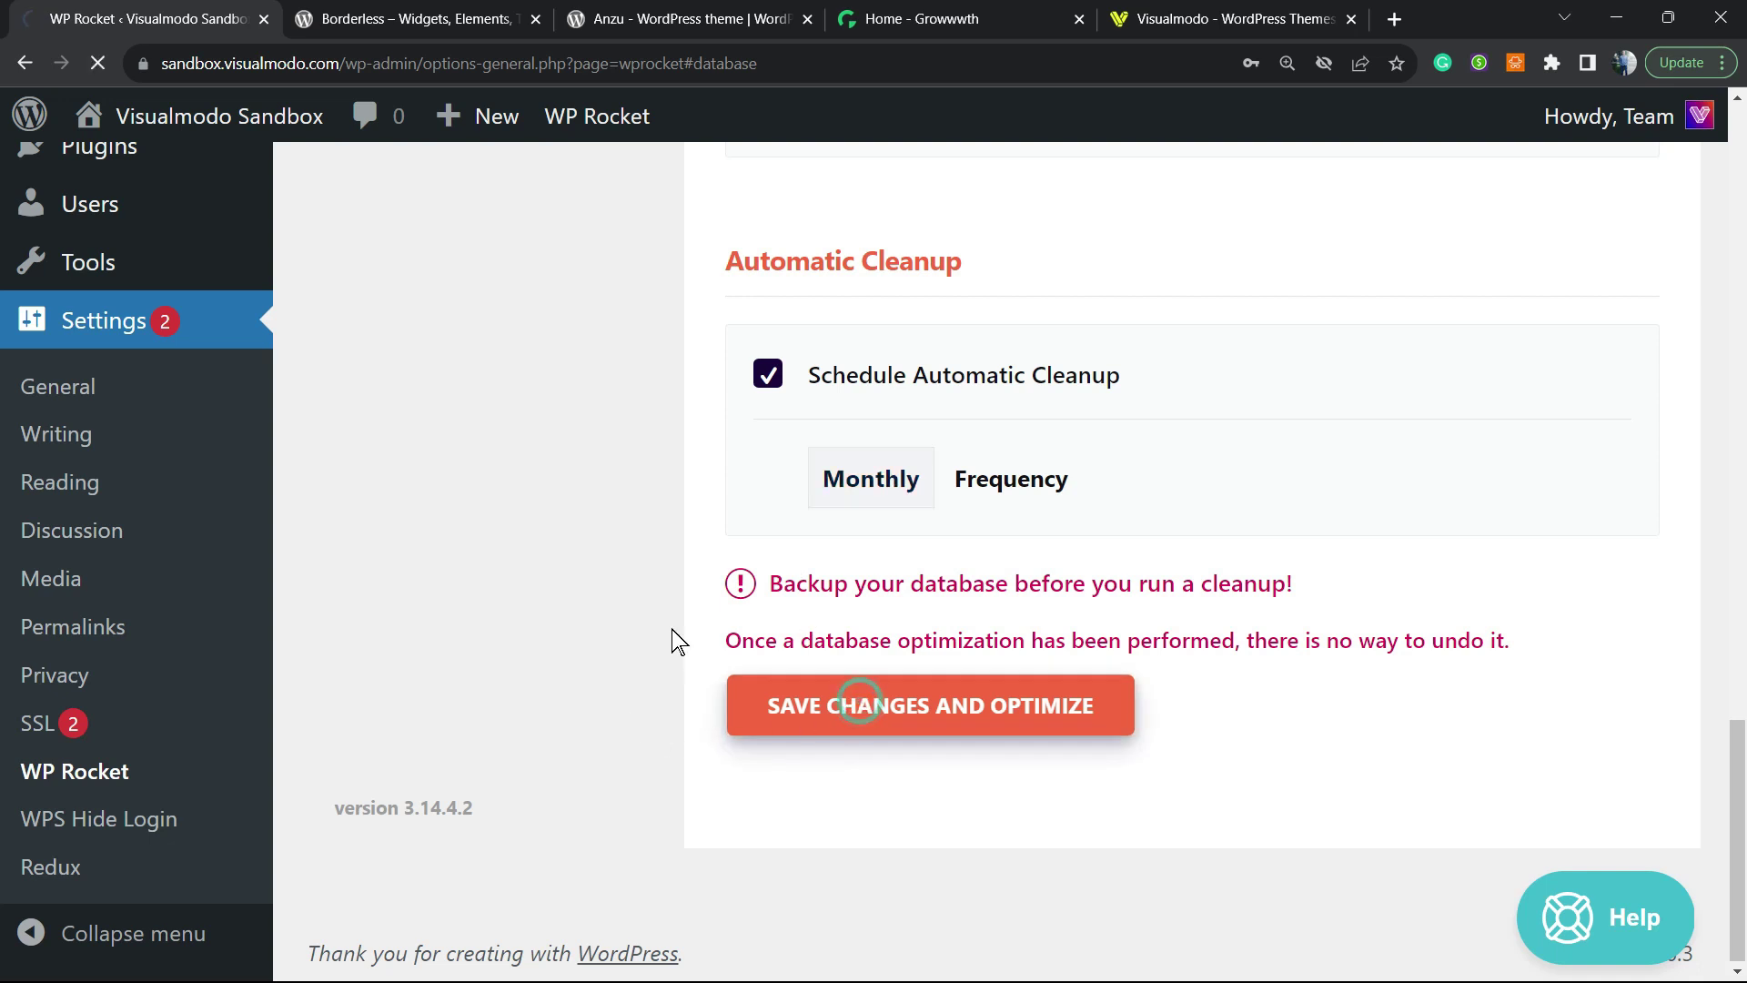
scroll(644, 402, "up", 2)
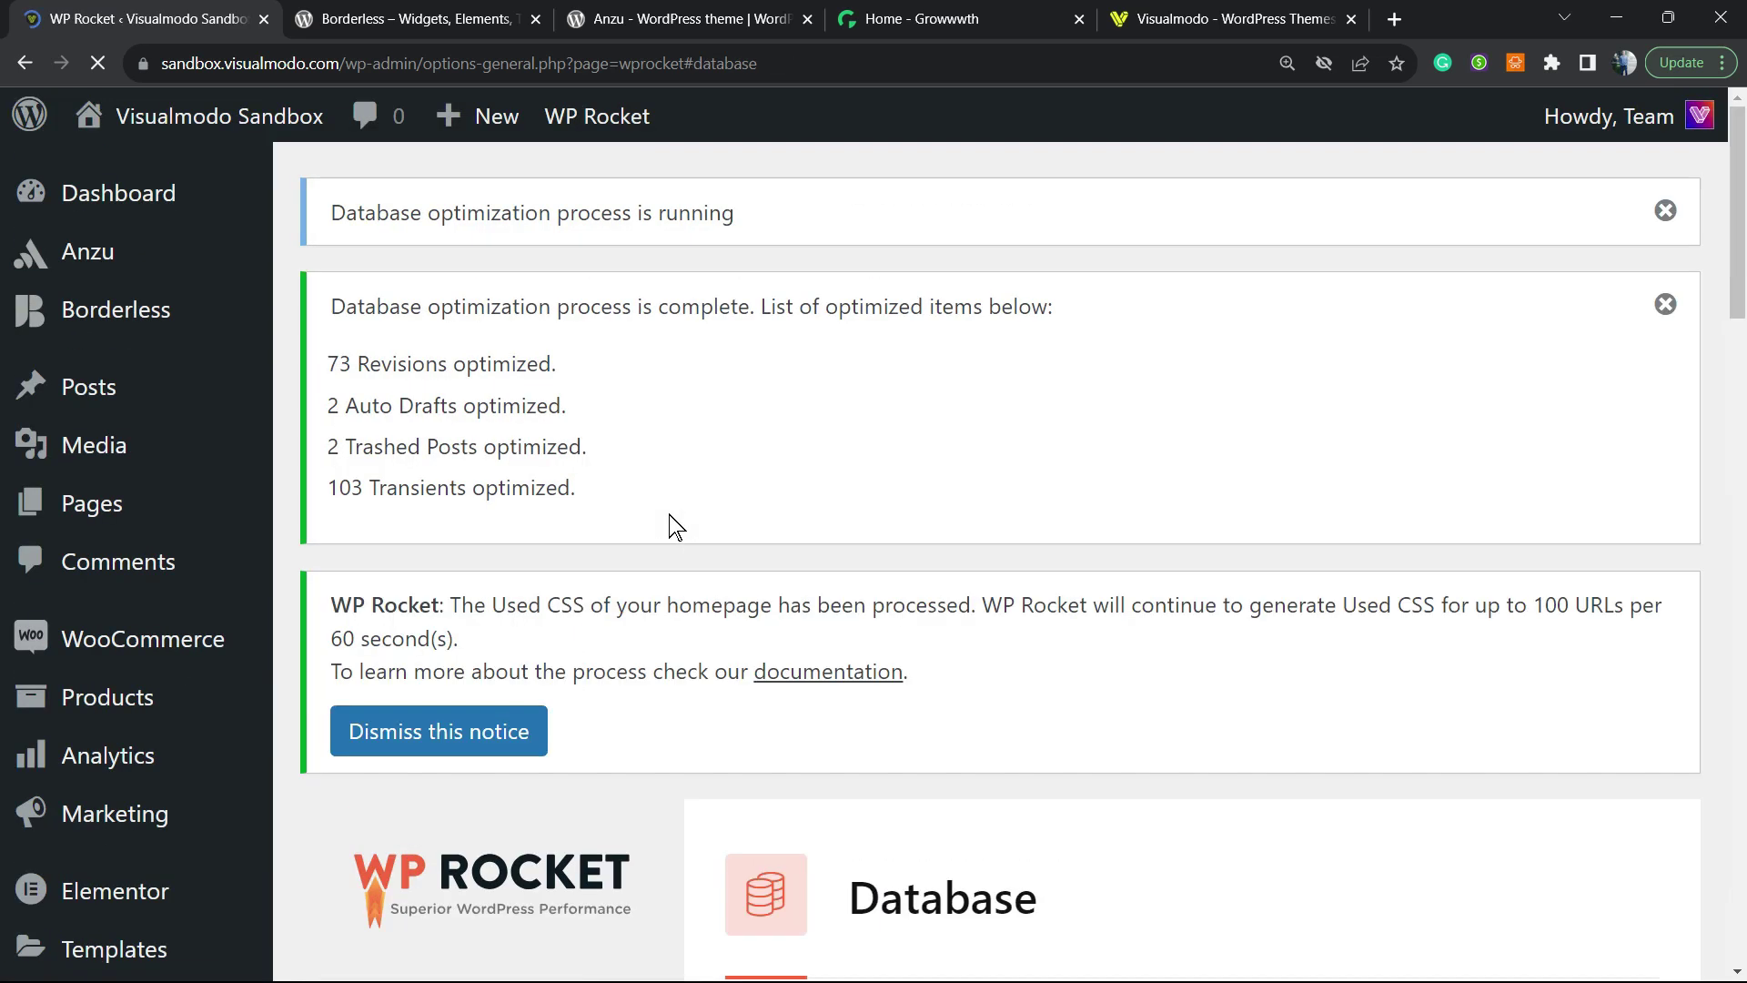
scroll(672, 514, "down", 2)
scroll(678, 528, "down", 8)
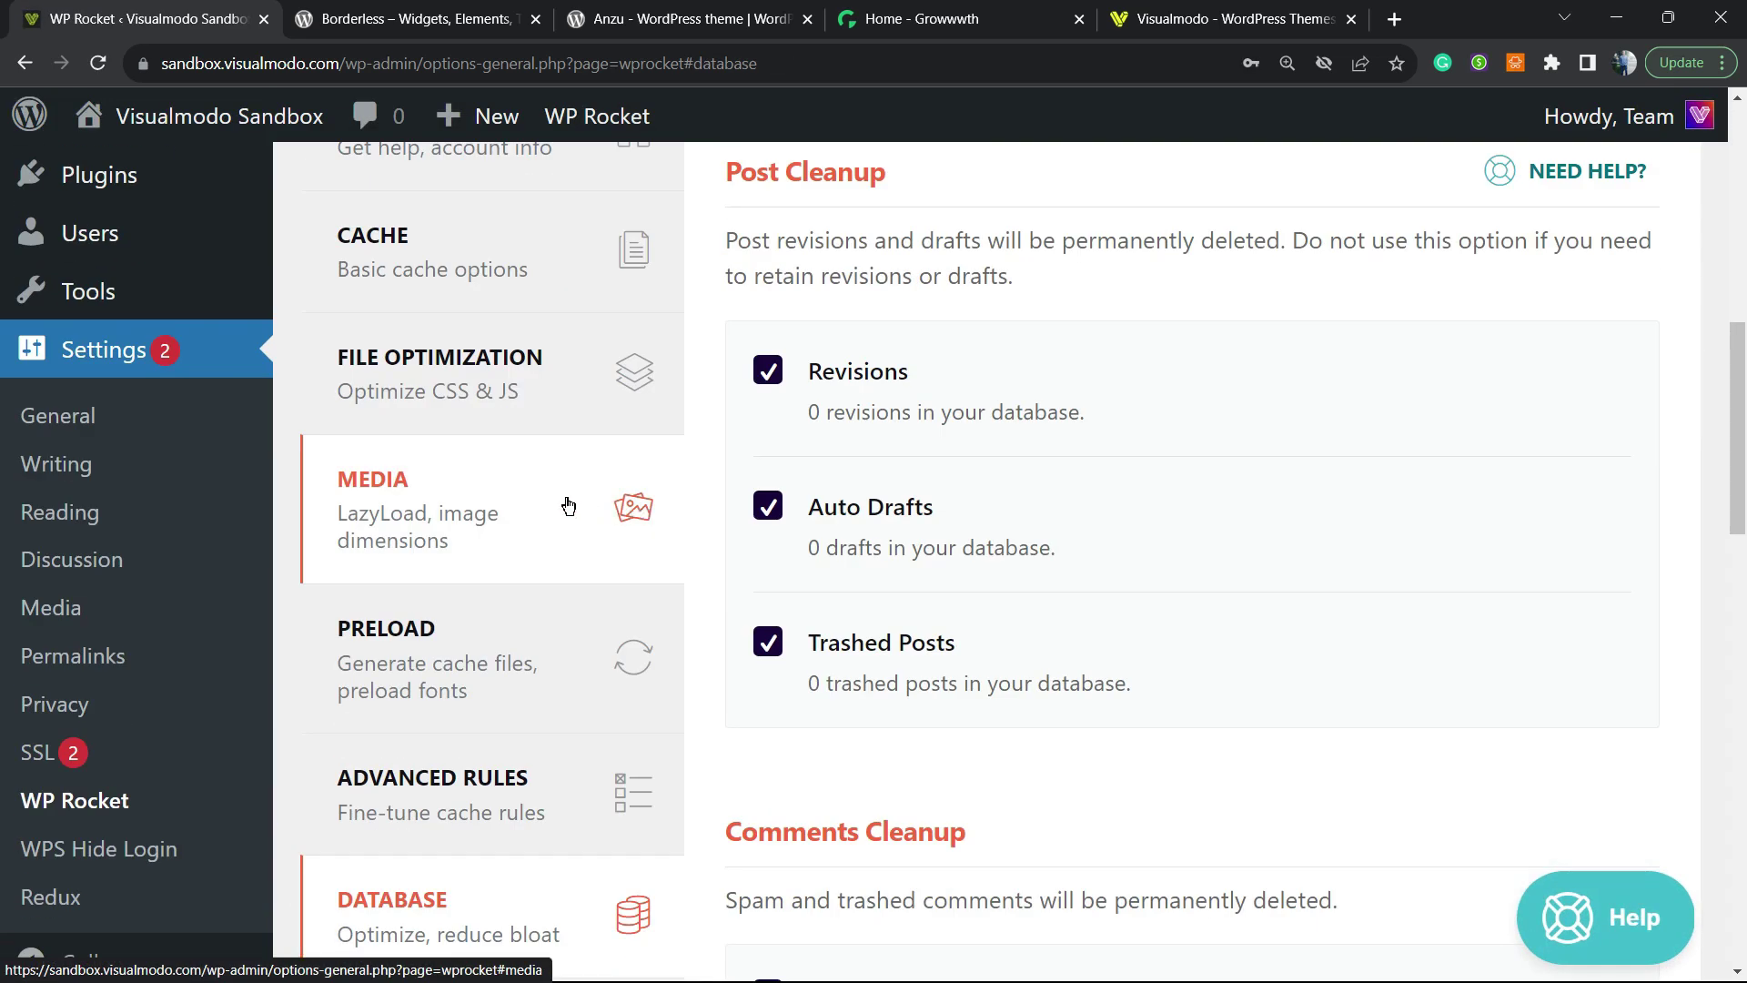
scroll(772, 438, "down", 2)
scroll(792, 474, "down", 3)
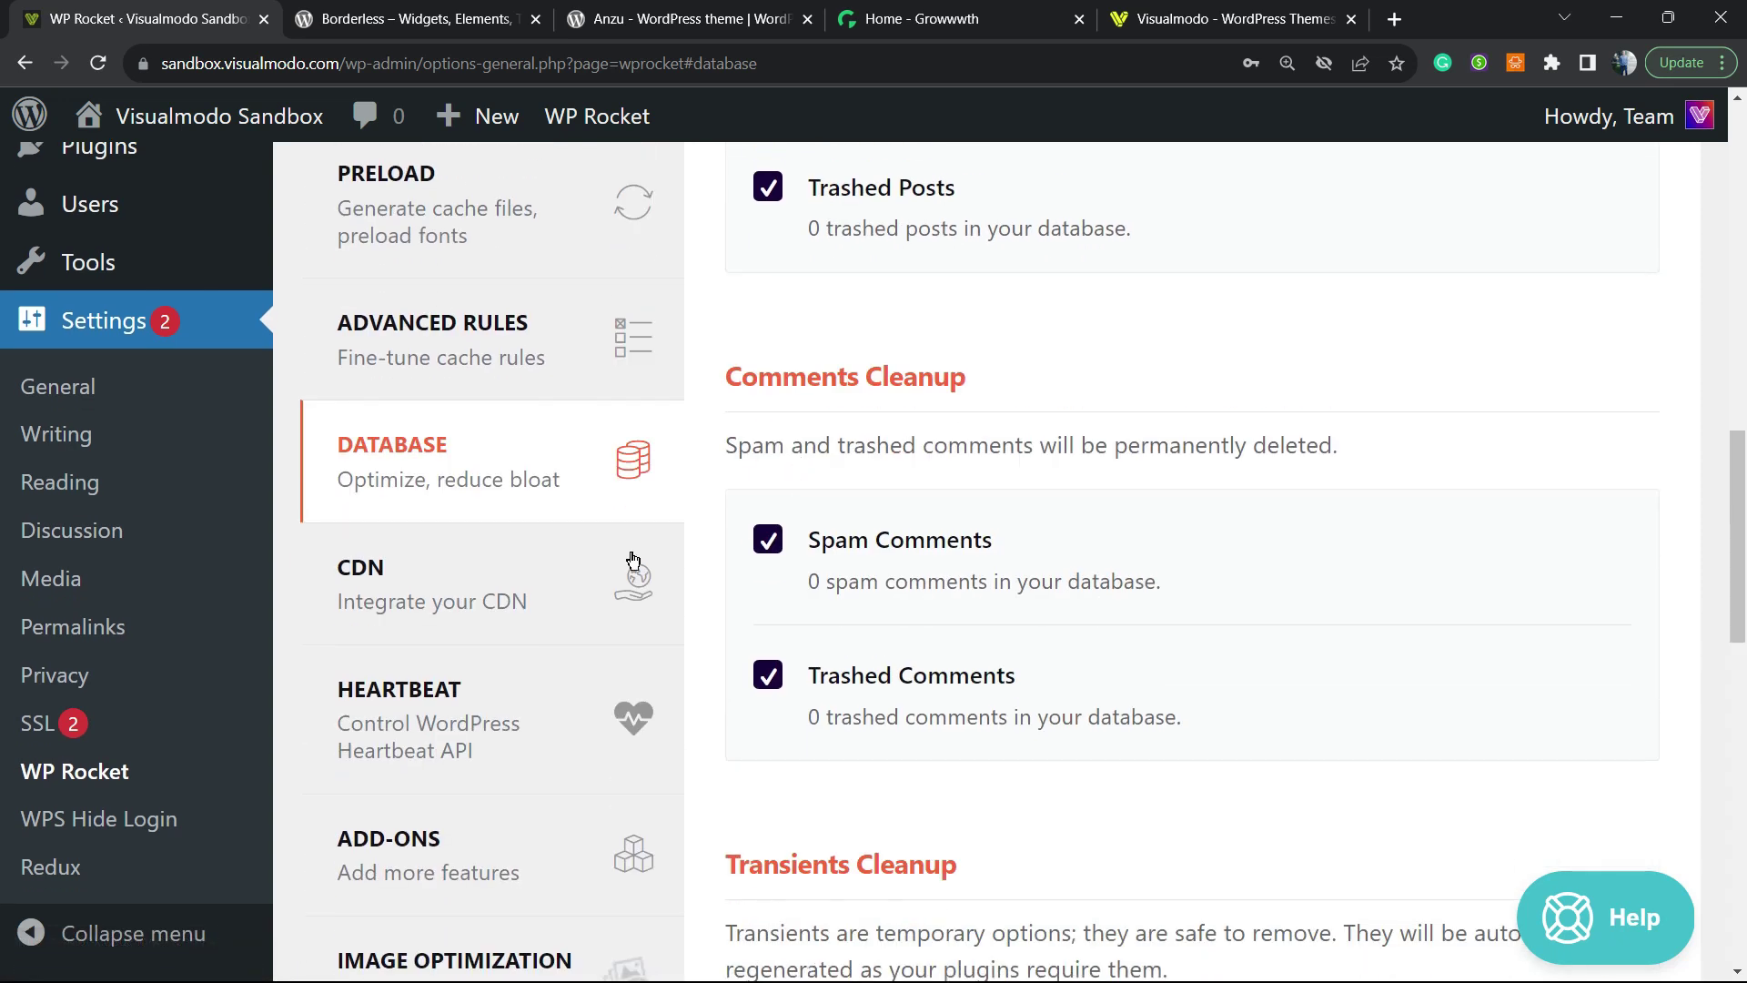
- Review the CDN tab's RocketCDN, CNAME(s) and Exclude files options, leaving the CDN disabled
left_click(422, 593)
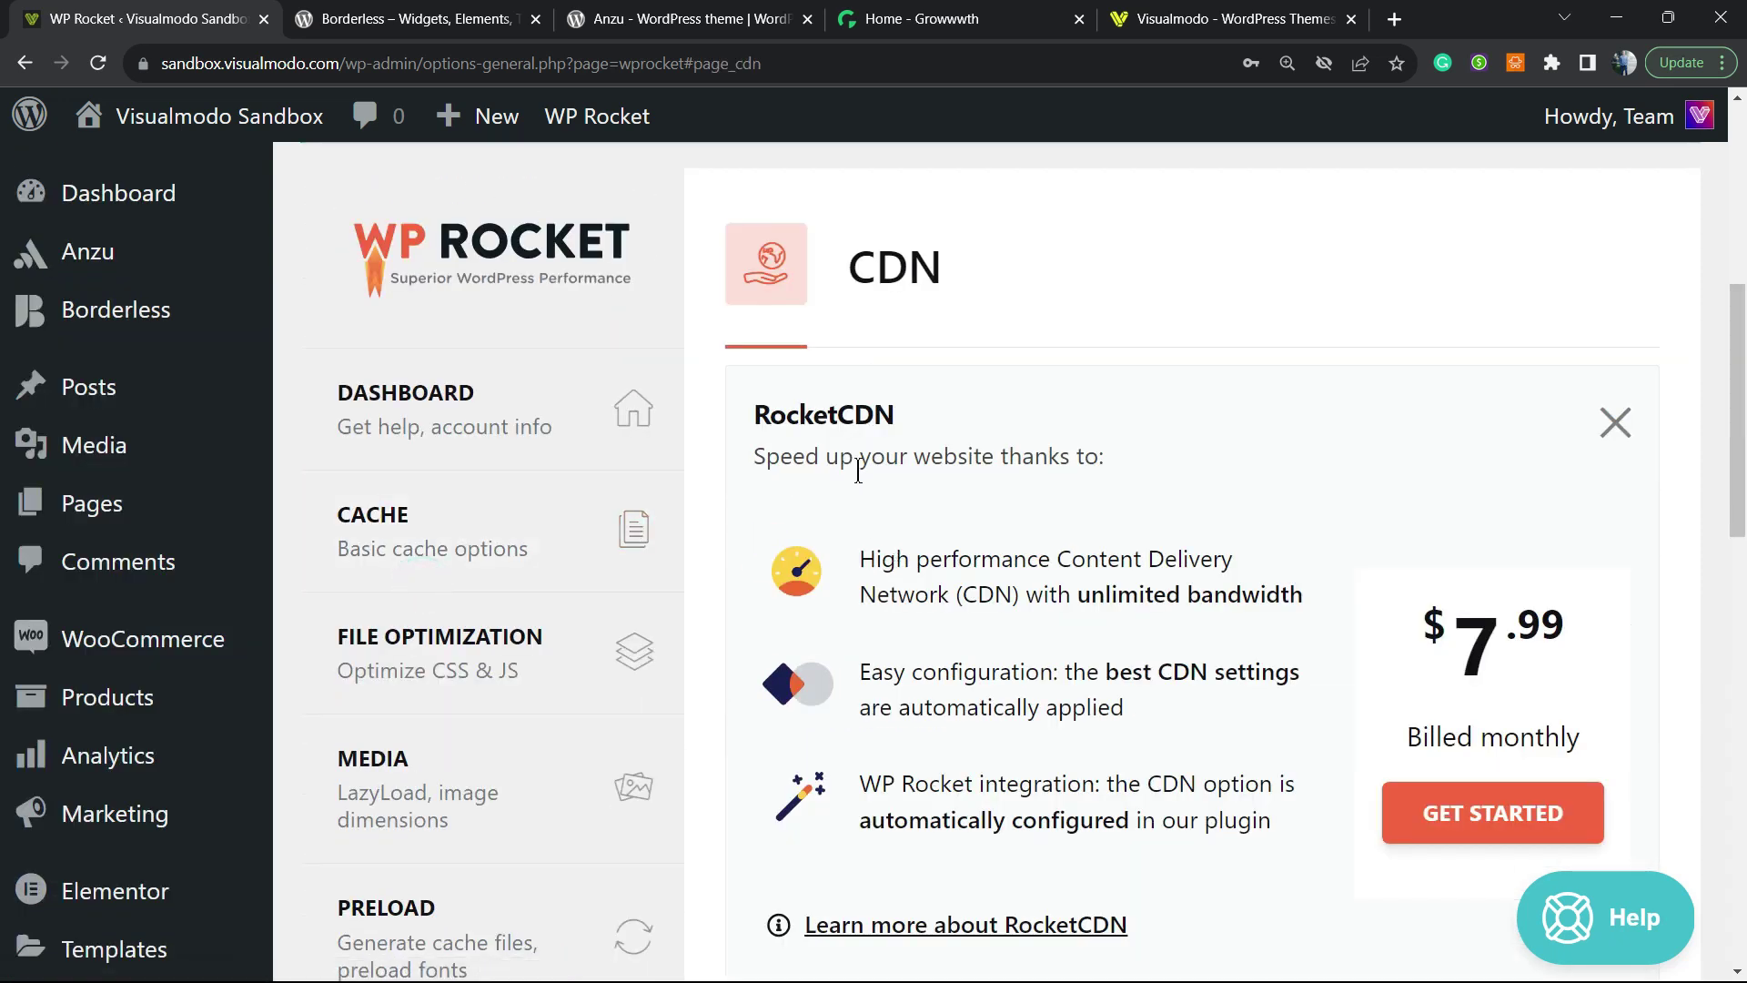
scroll(911, 449, "down", 6)
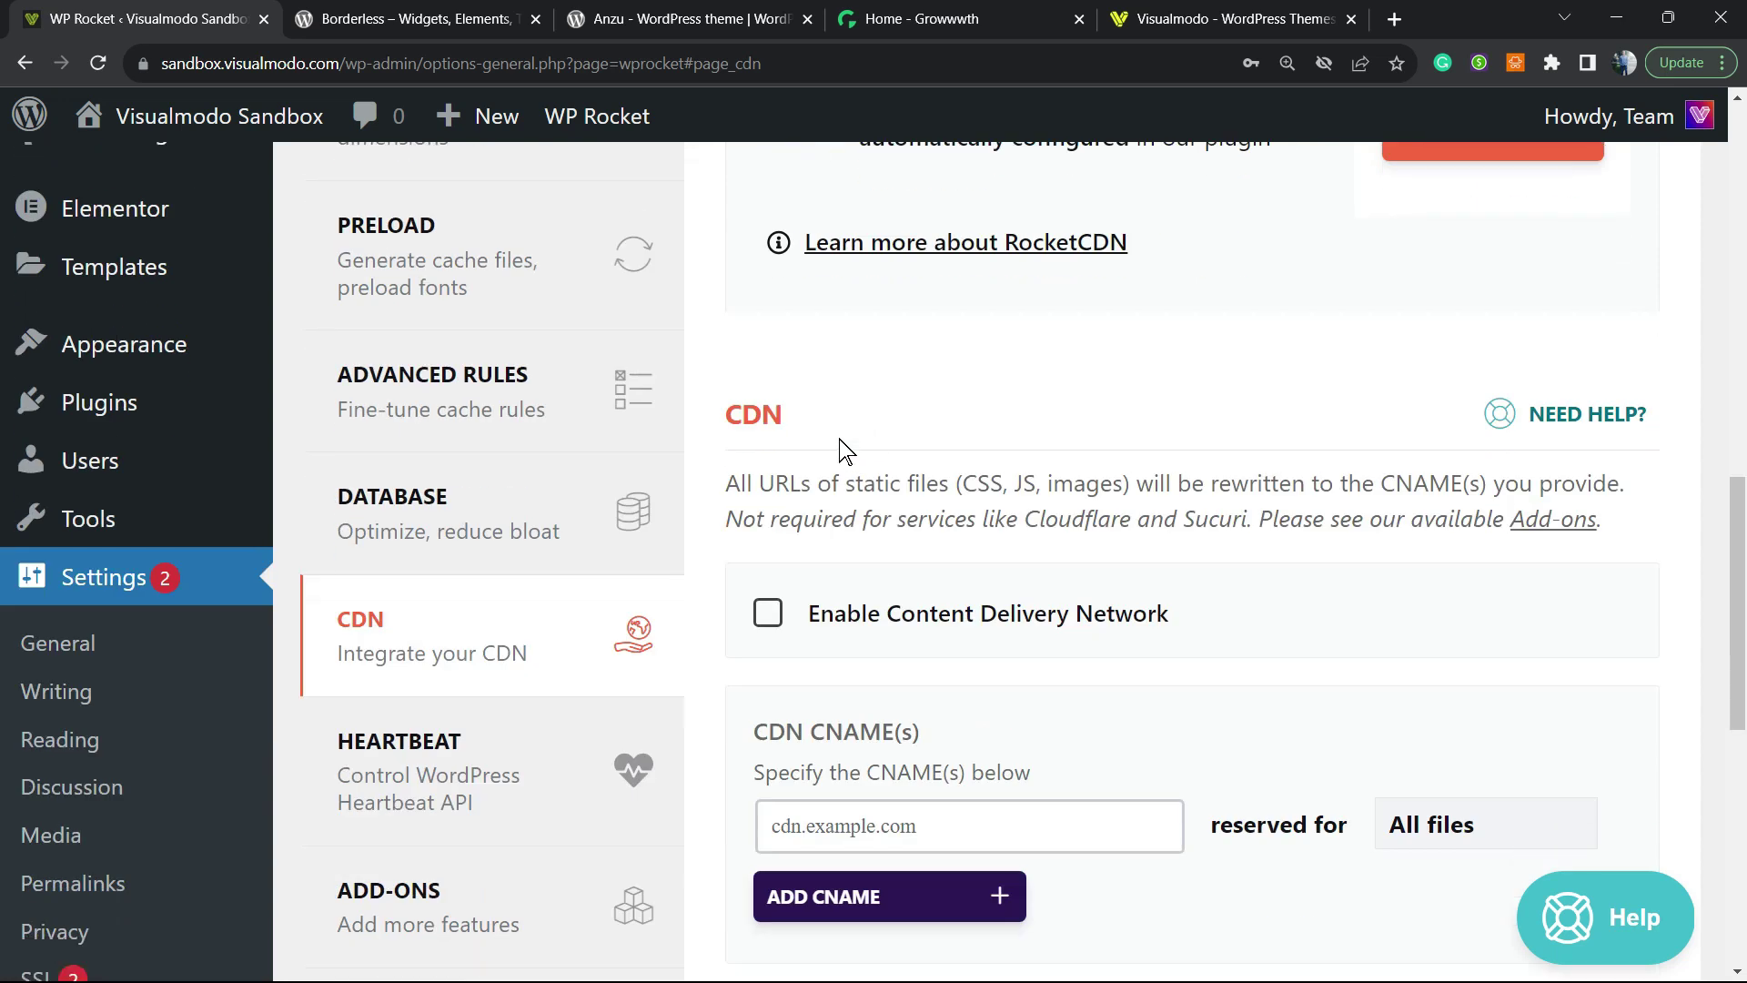
scroll(942, 448, "down", 7)
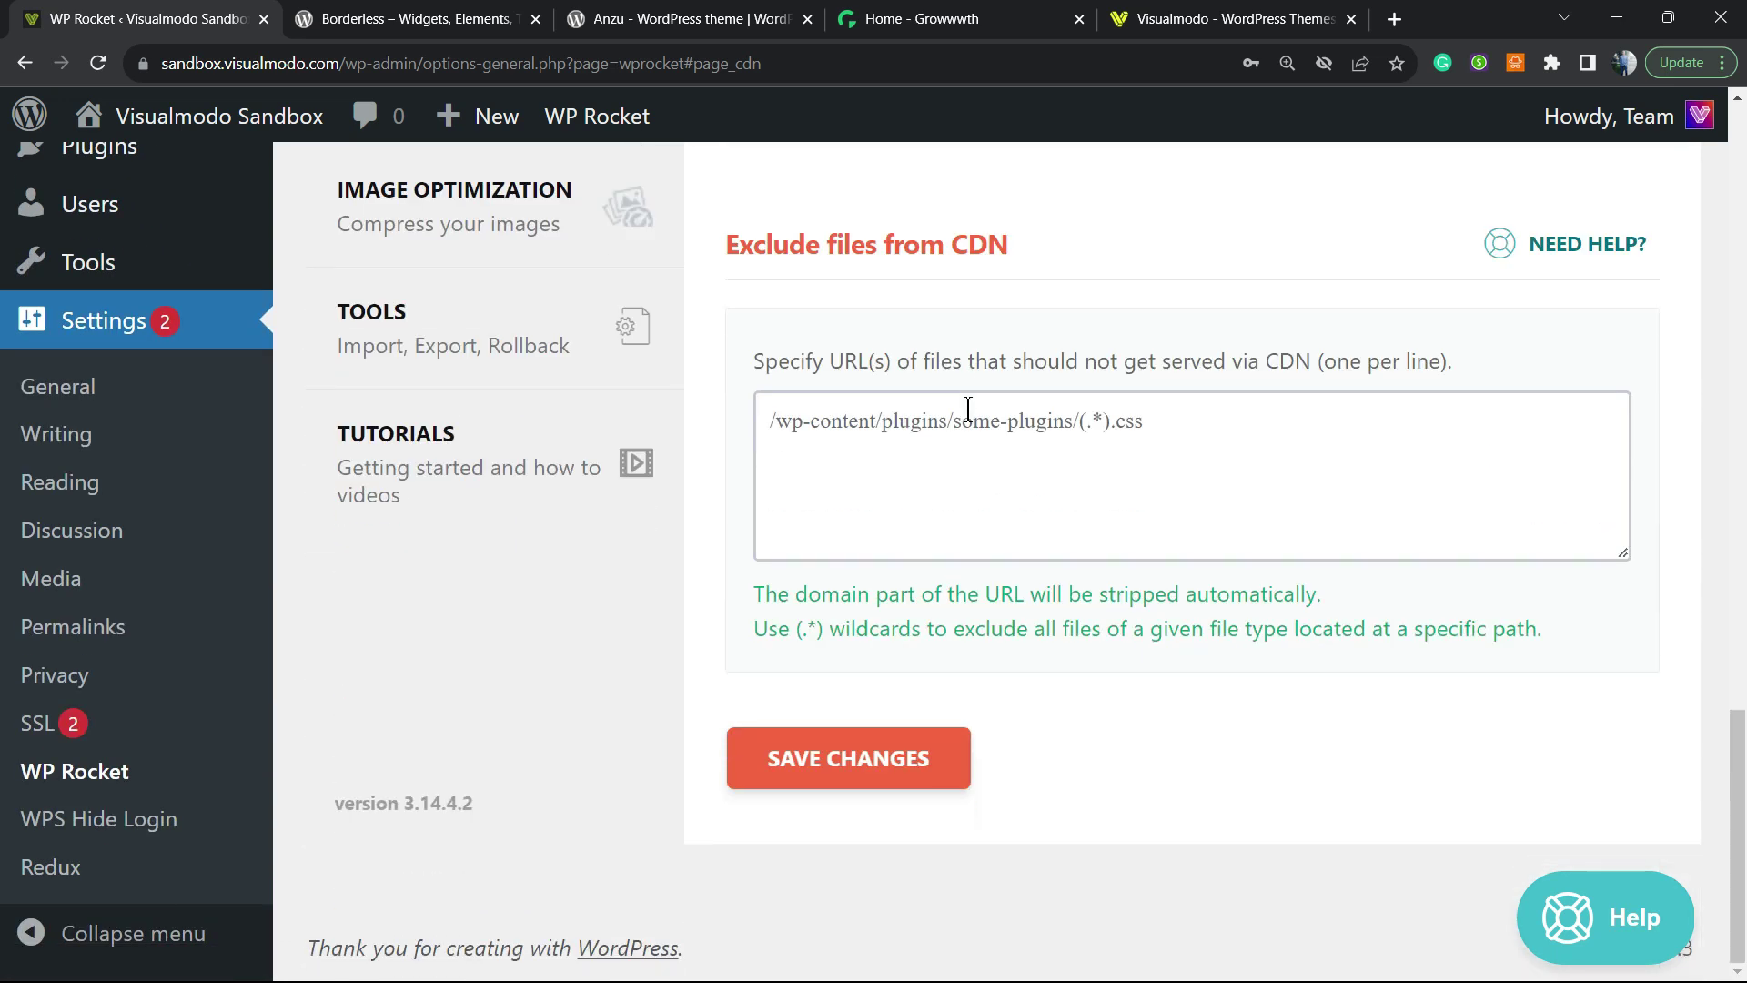
scroll(951, 425, "up", 8)
scroll(951, 425, "up", 4)
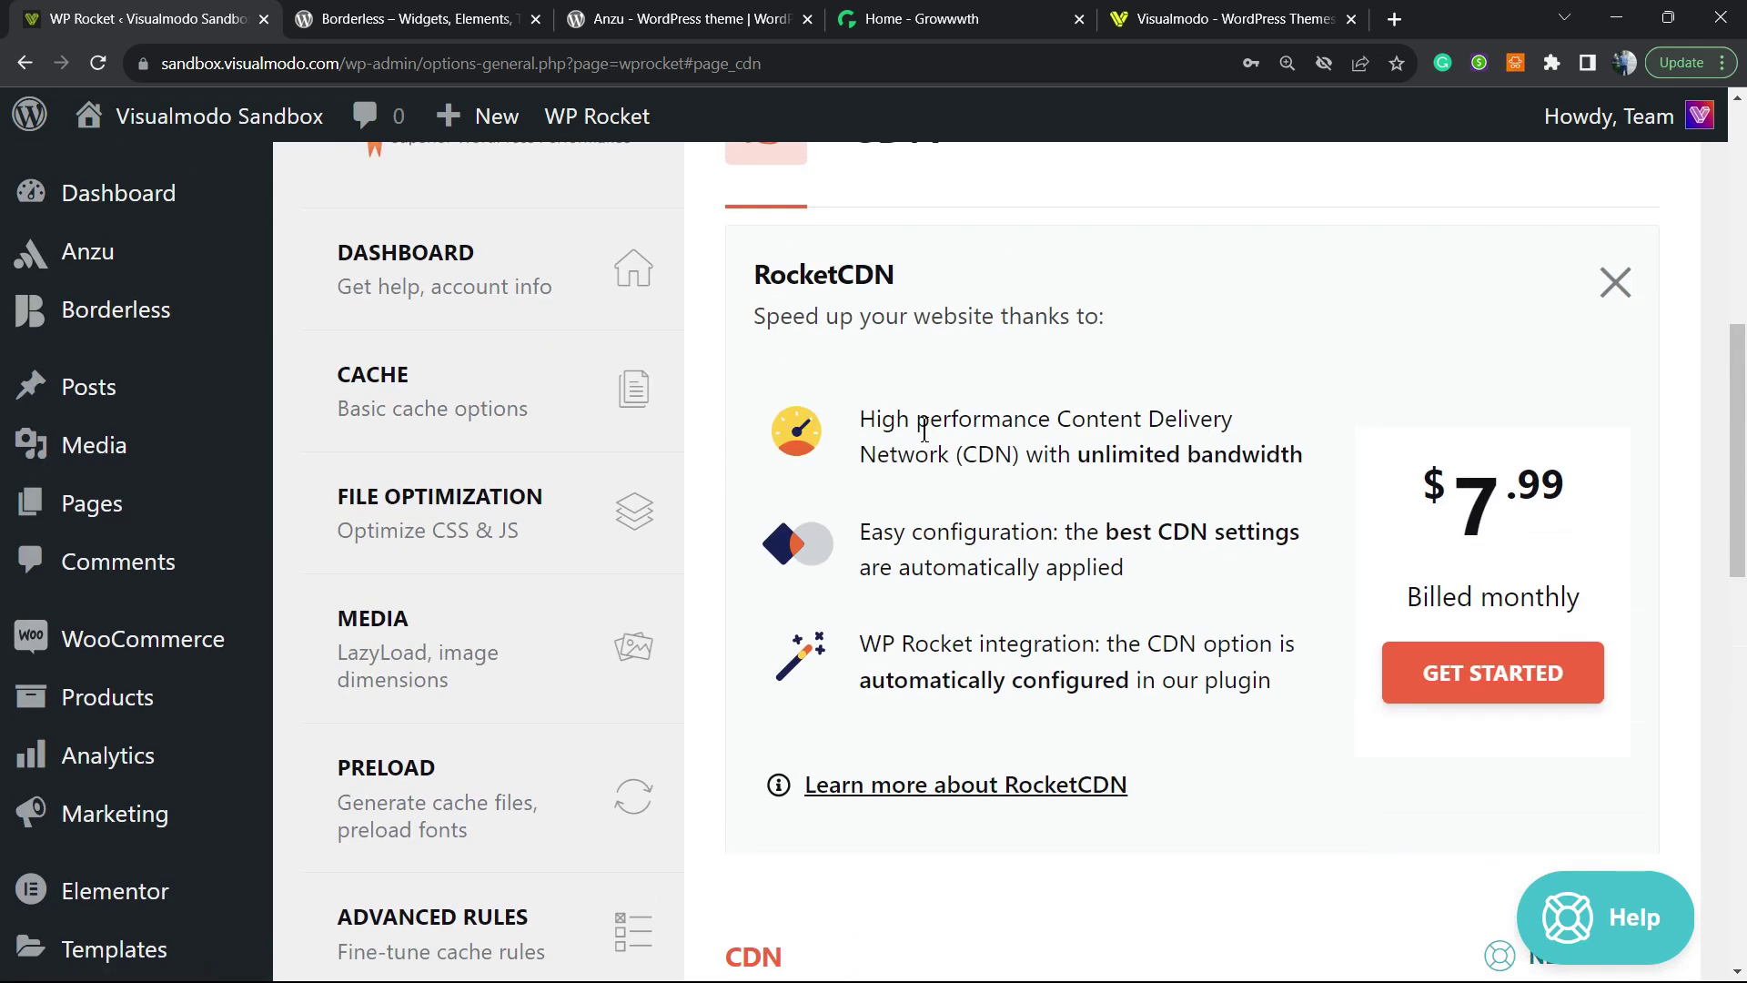
scroll(918, 434, "down", 7)
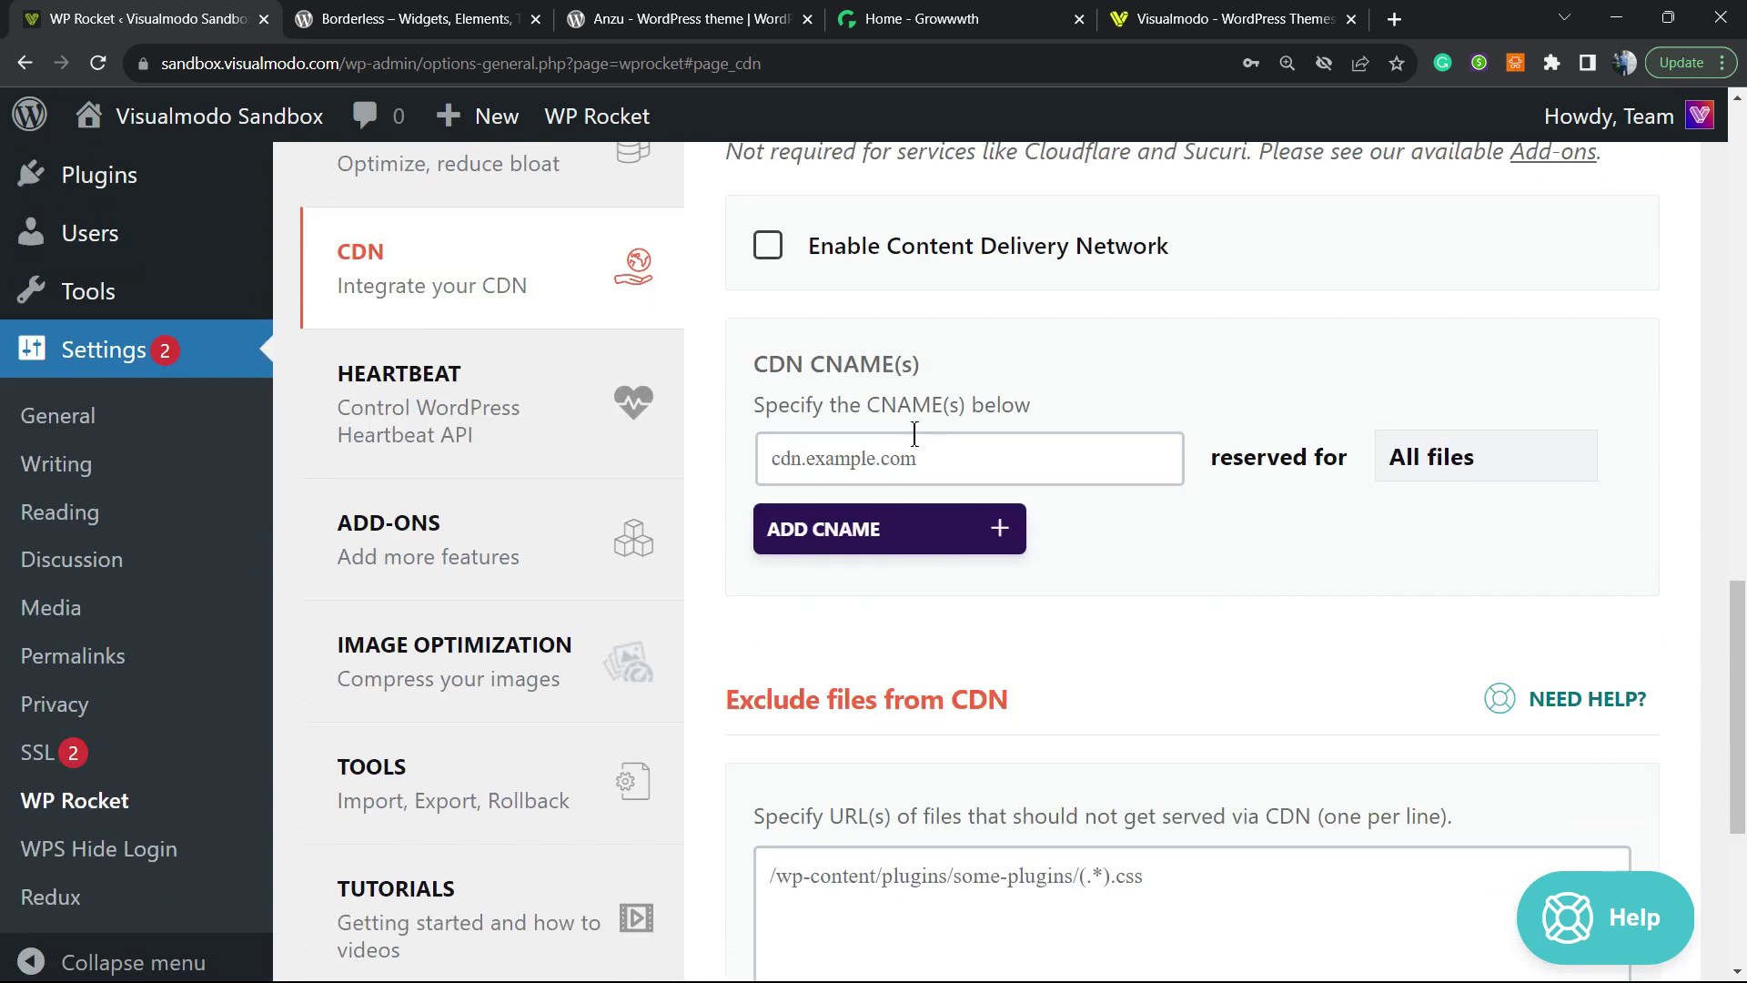
left_click(921, 525)
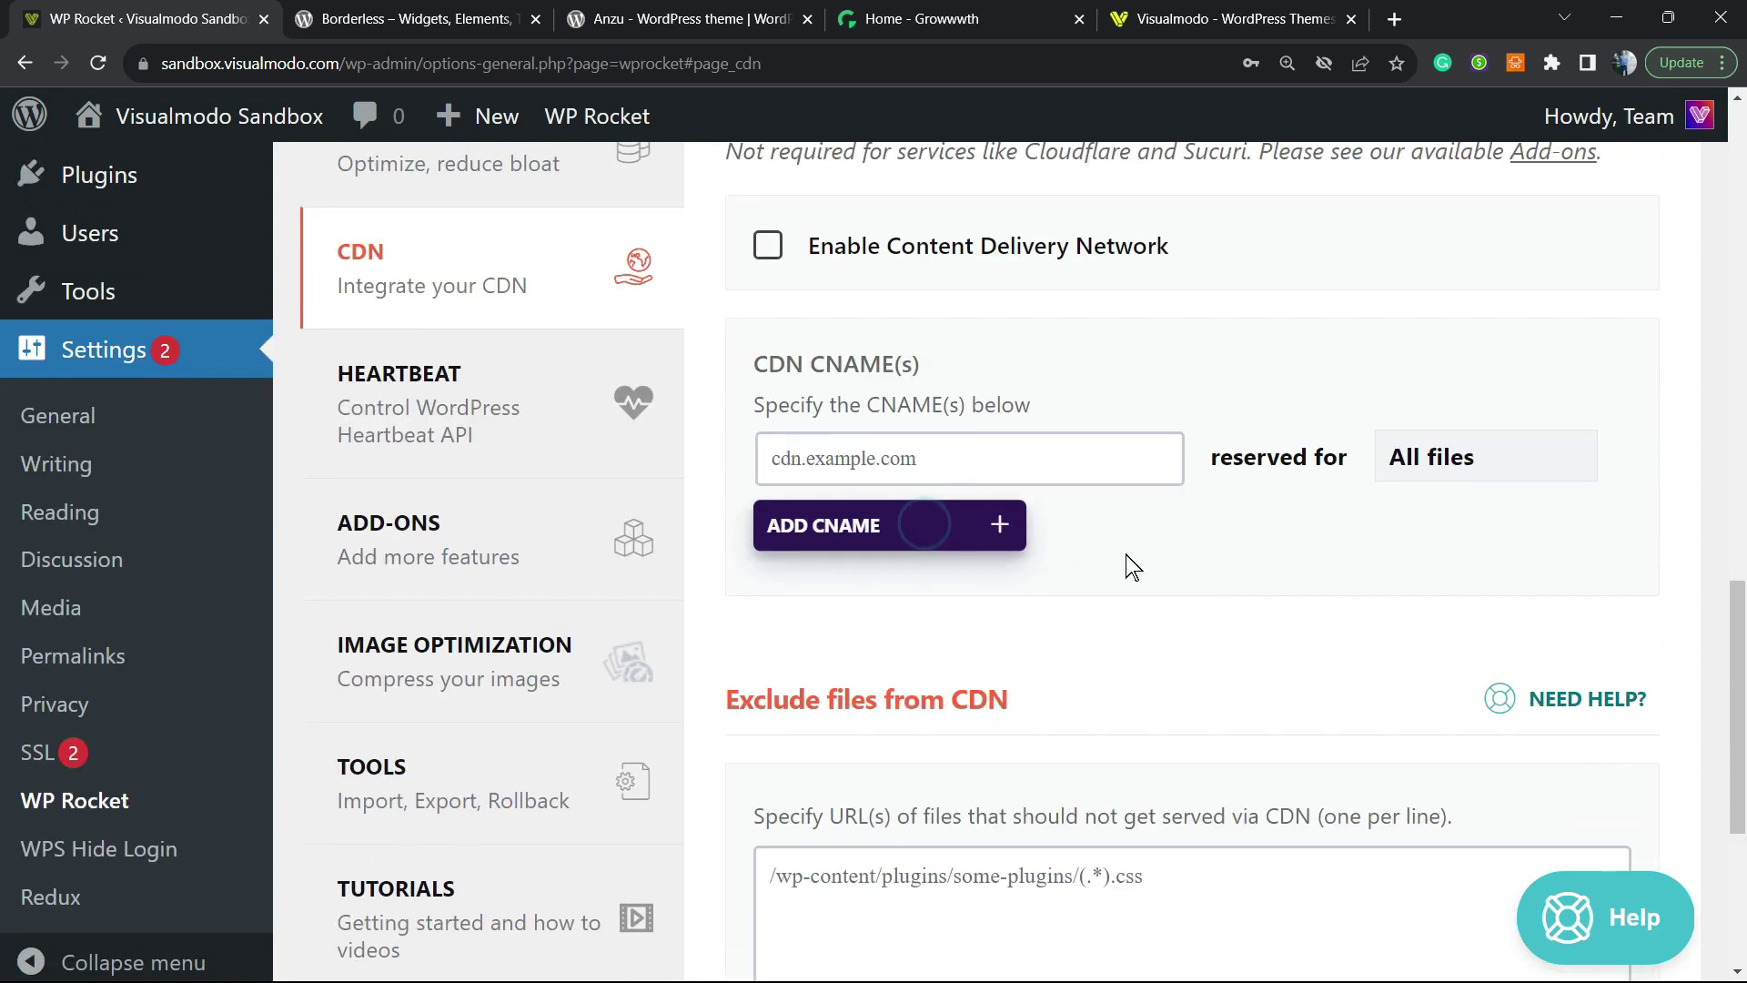
scroll(889, 456, "up", 3)
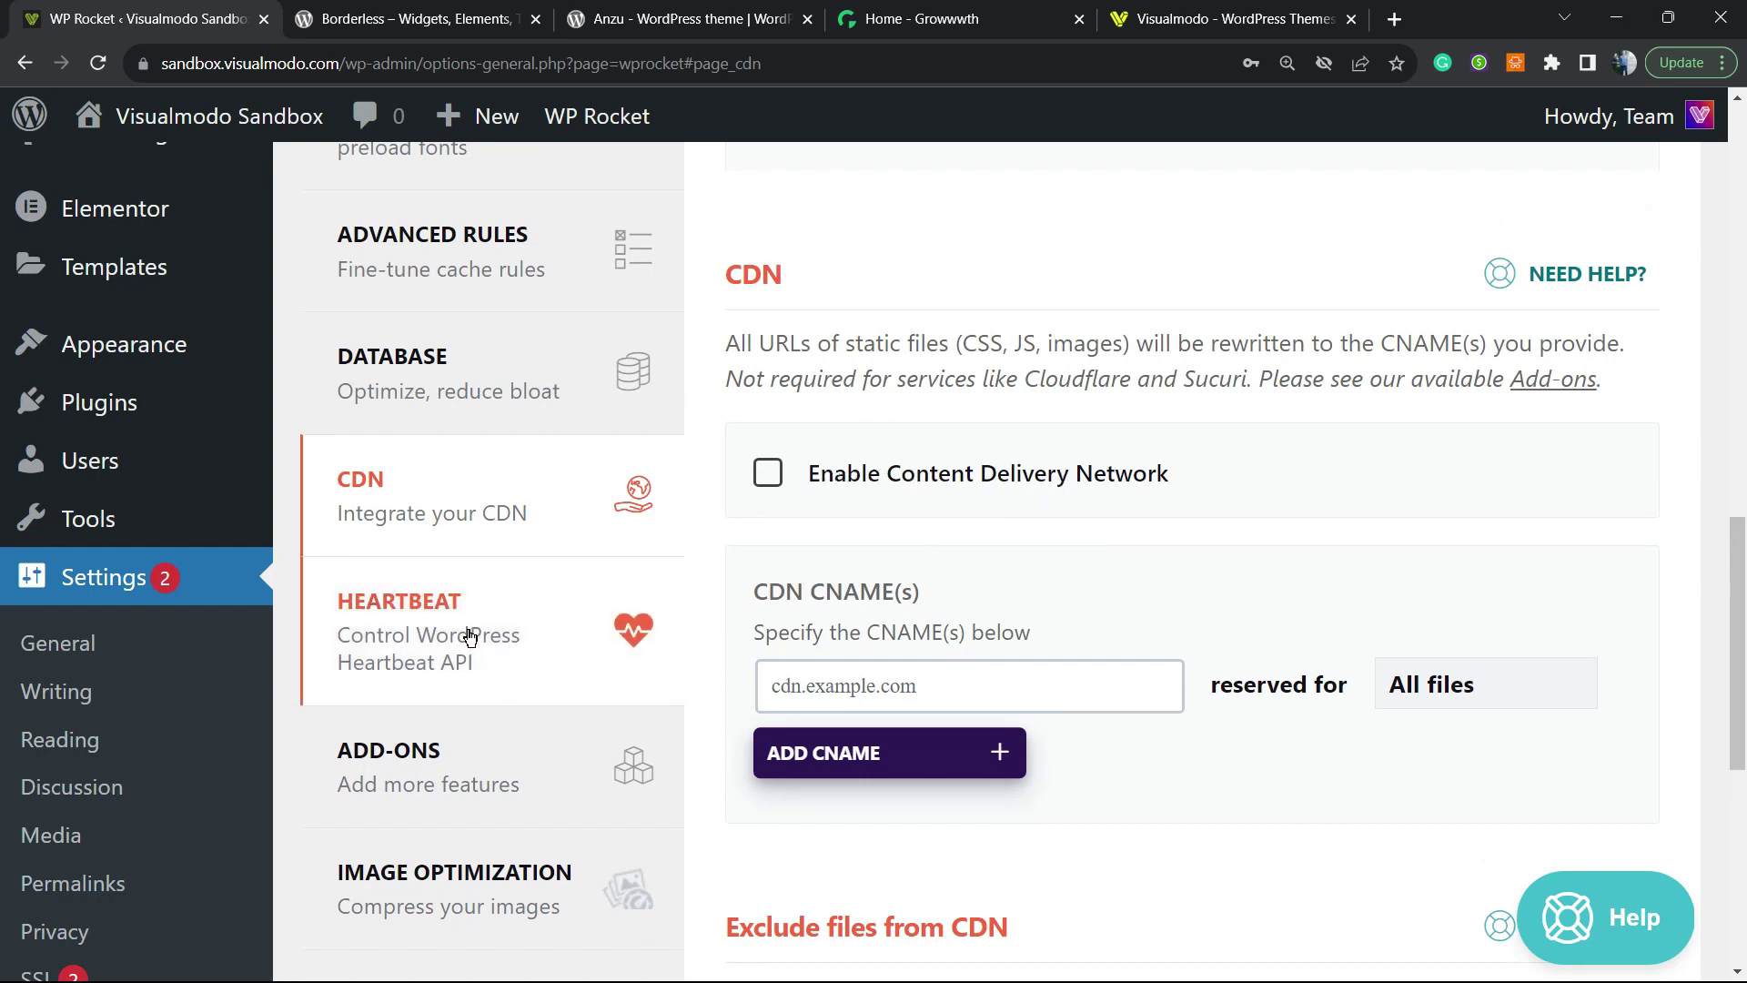
- Enable Control Heartbeat, keep all three behaviors at Do not limit, and save
left_click(501, 623)
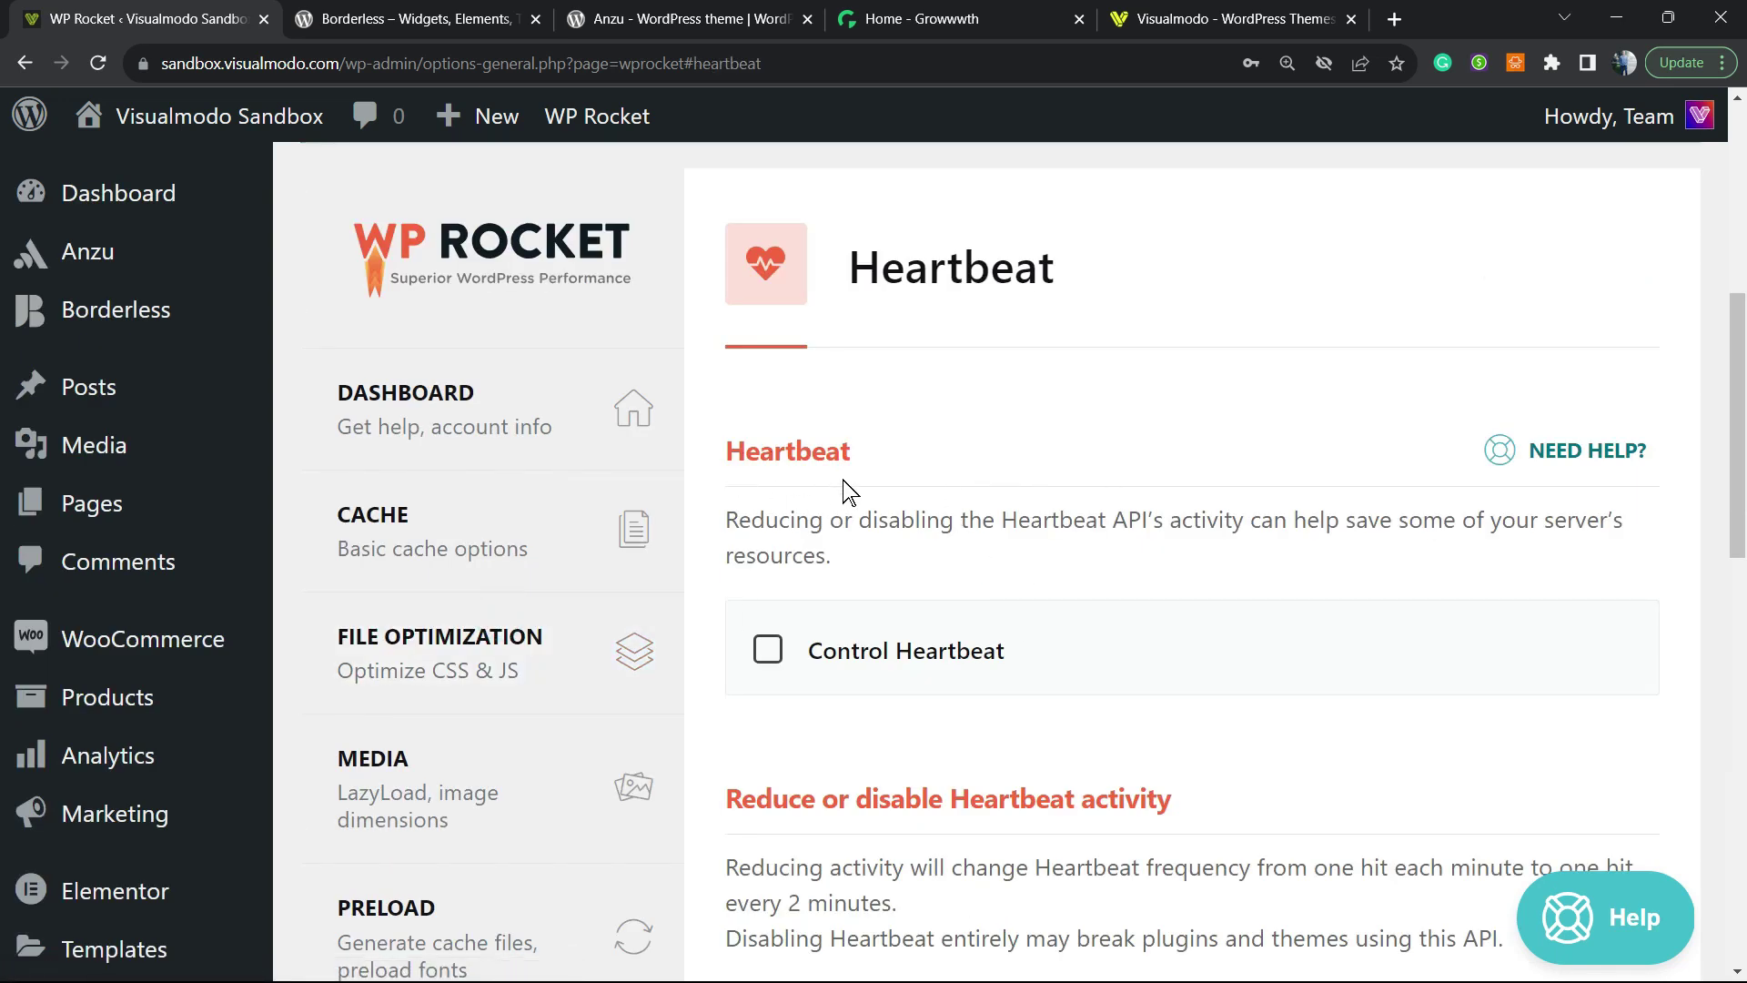
left_click(847, 660)
scroll(987, 507, "down", 2)
scroll(889, 446, "down", 3)
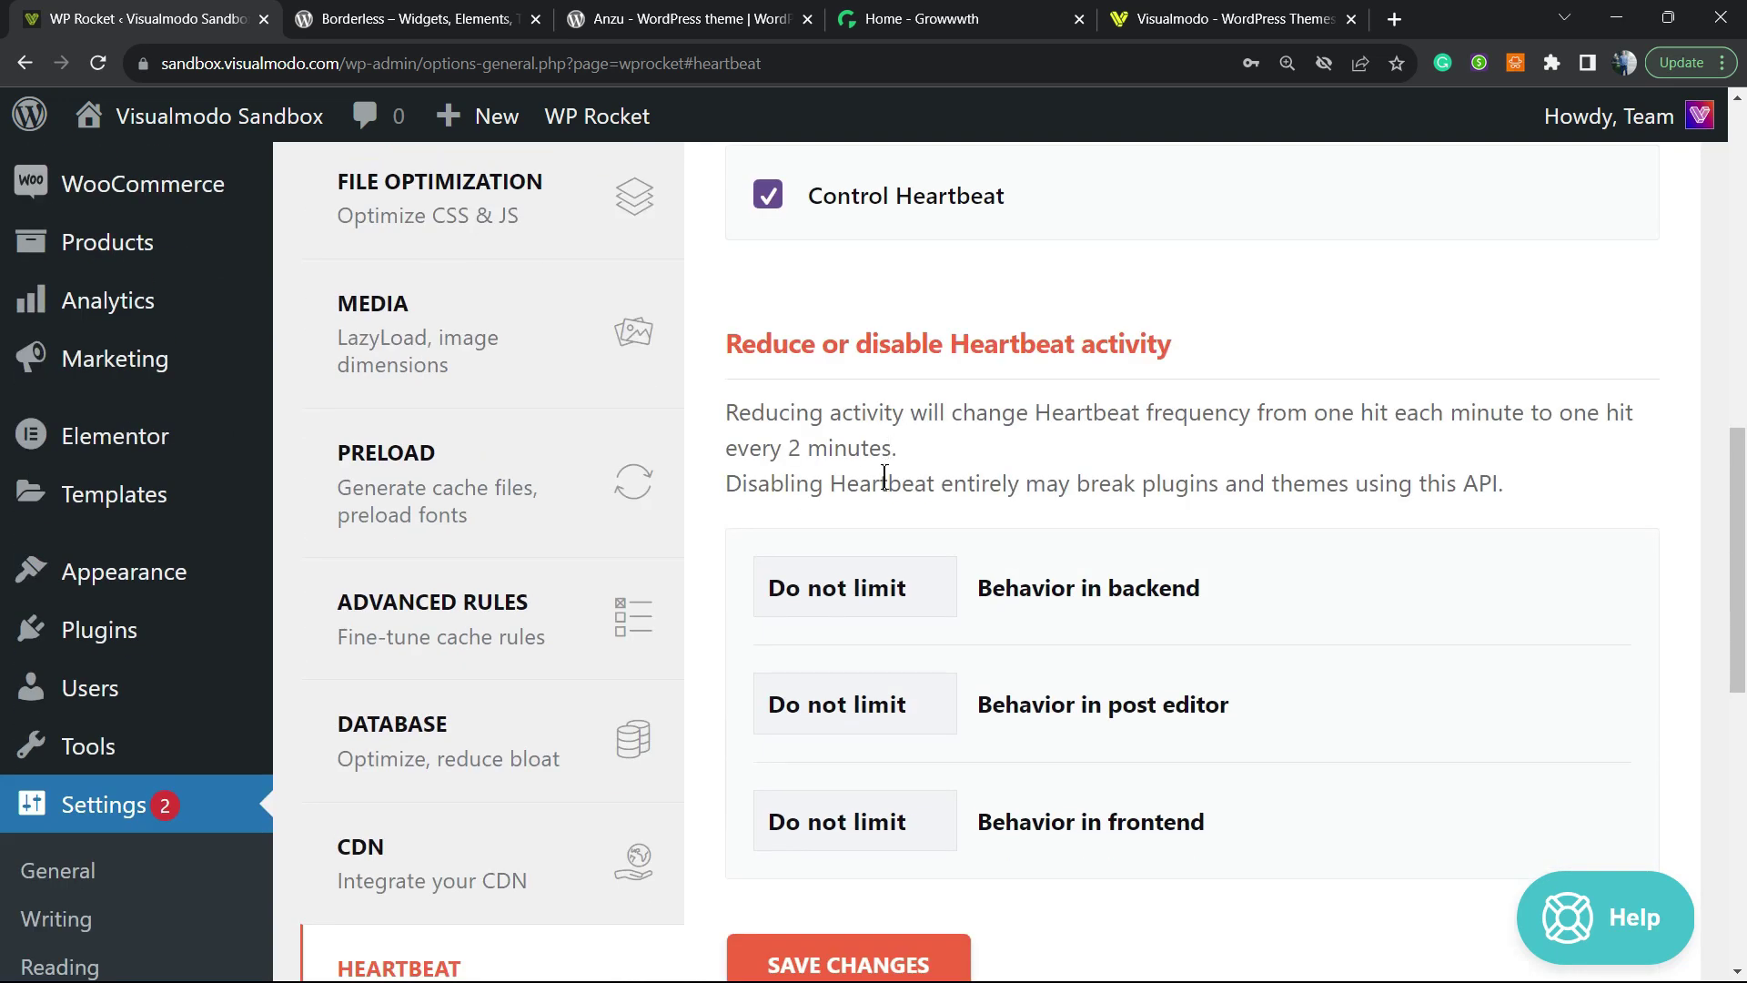
scroll(883, 478, "up", 2)
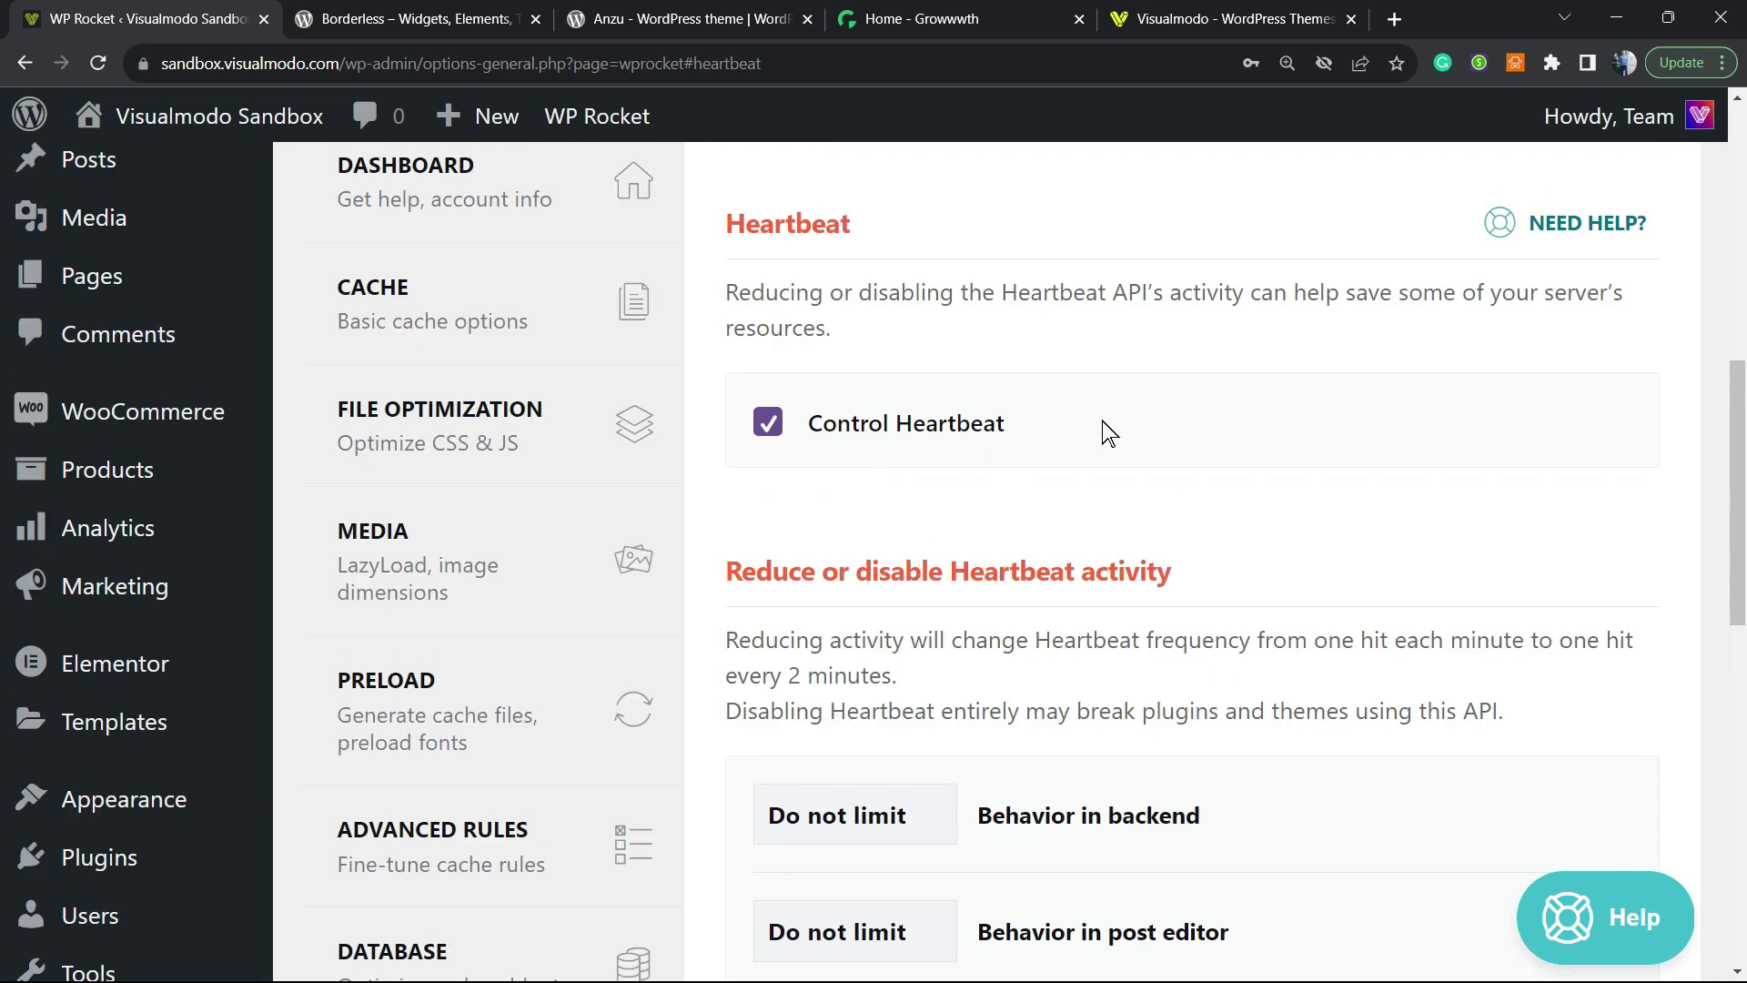
scroll(1061, 438, "down", 5)
scroll(901, 483, "up", 7)
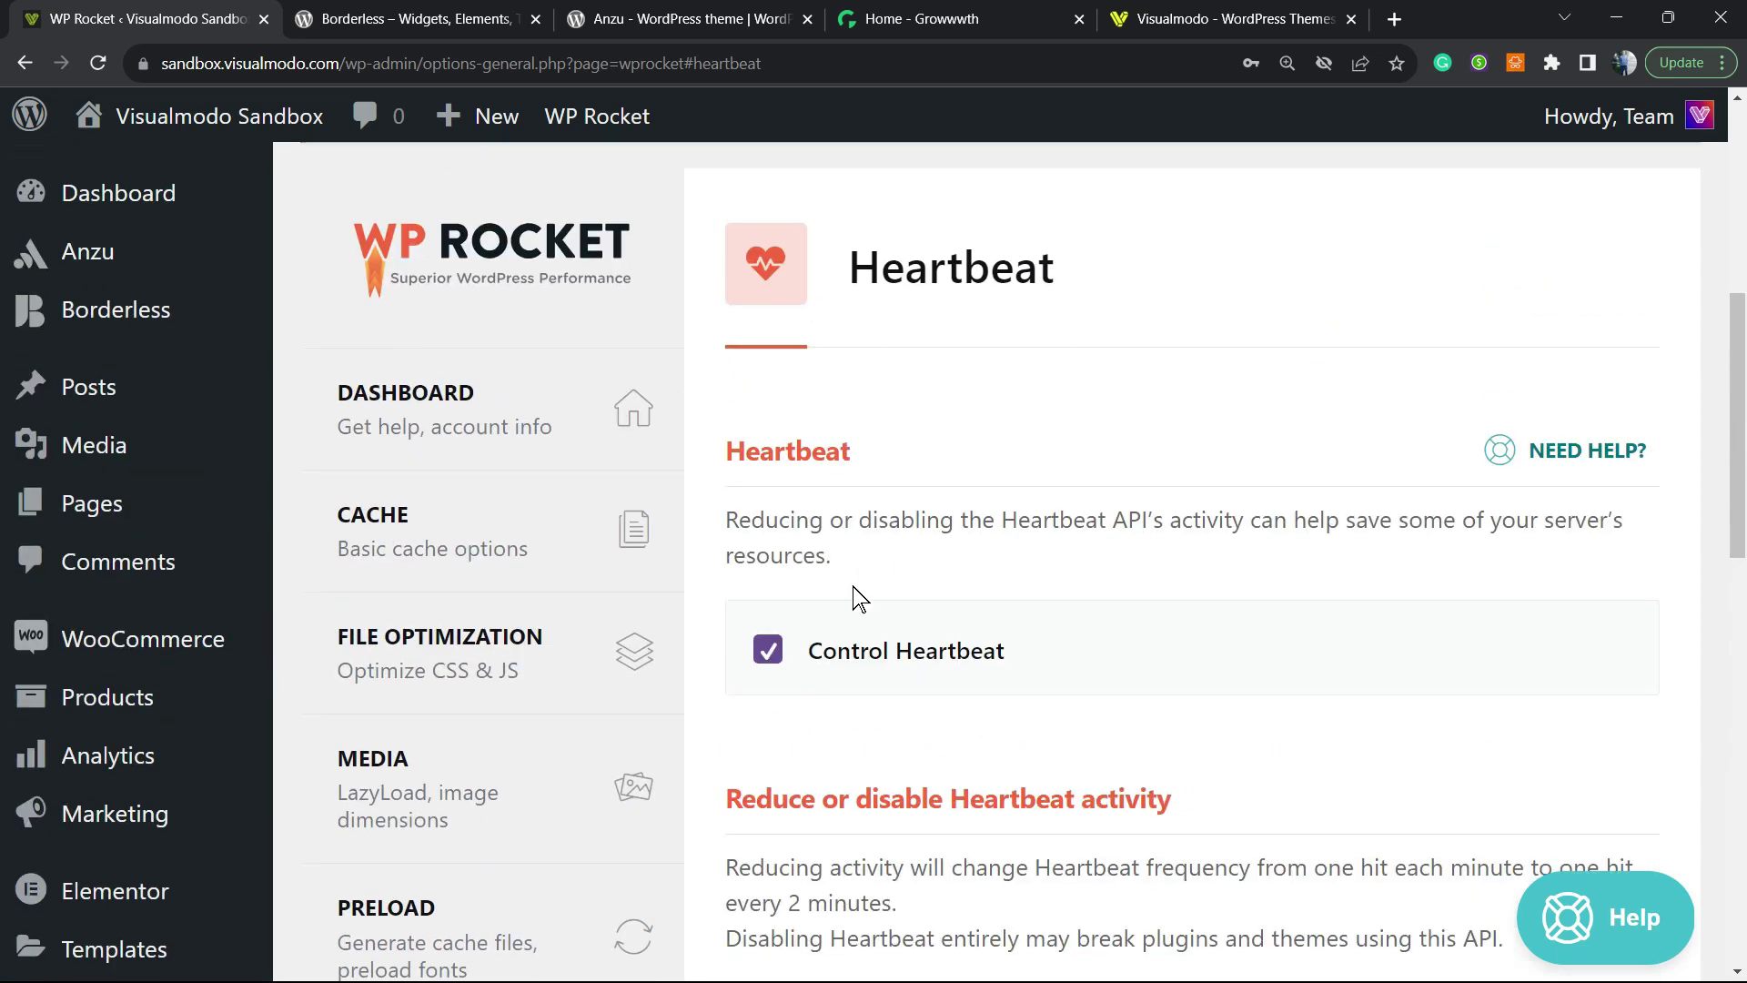
scroll(855, 546, "down", 7)
left_click(827, 290)
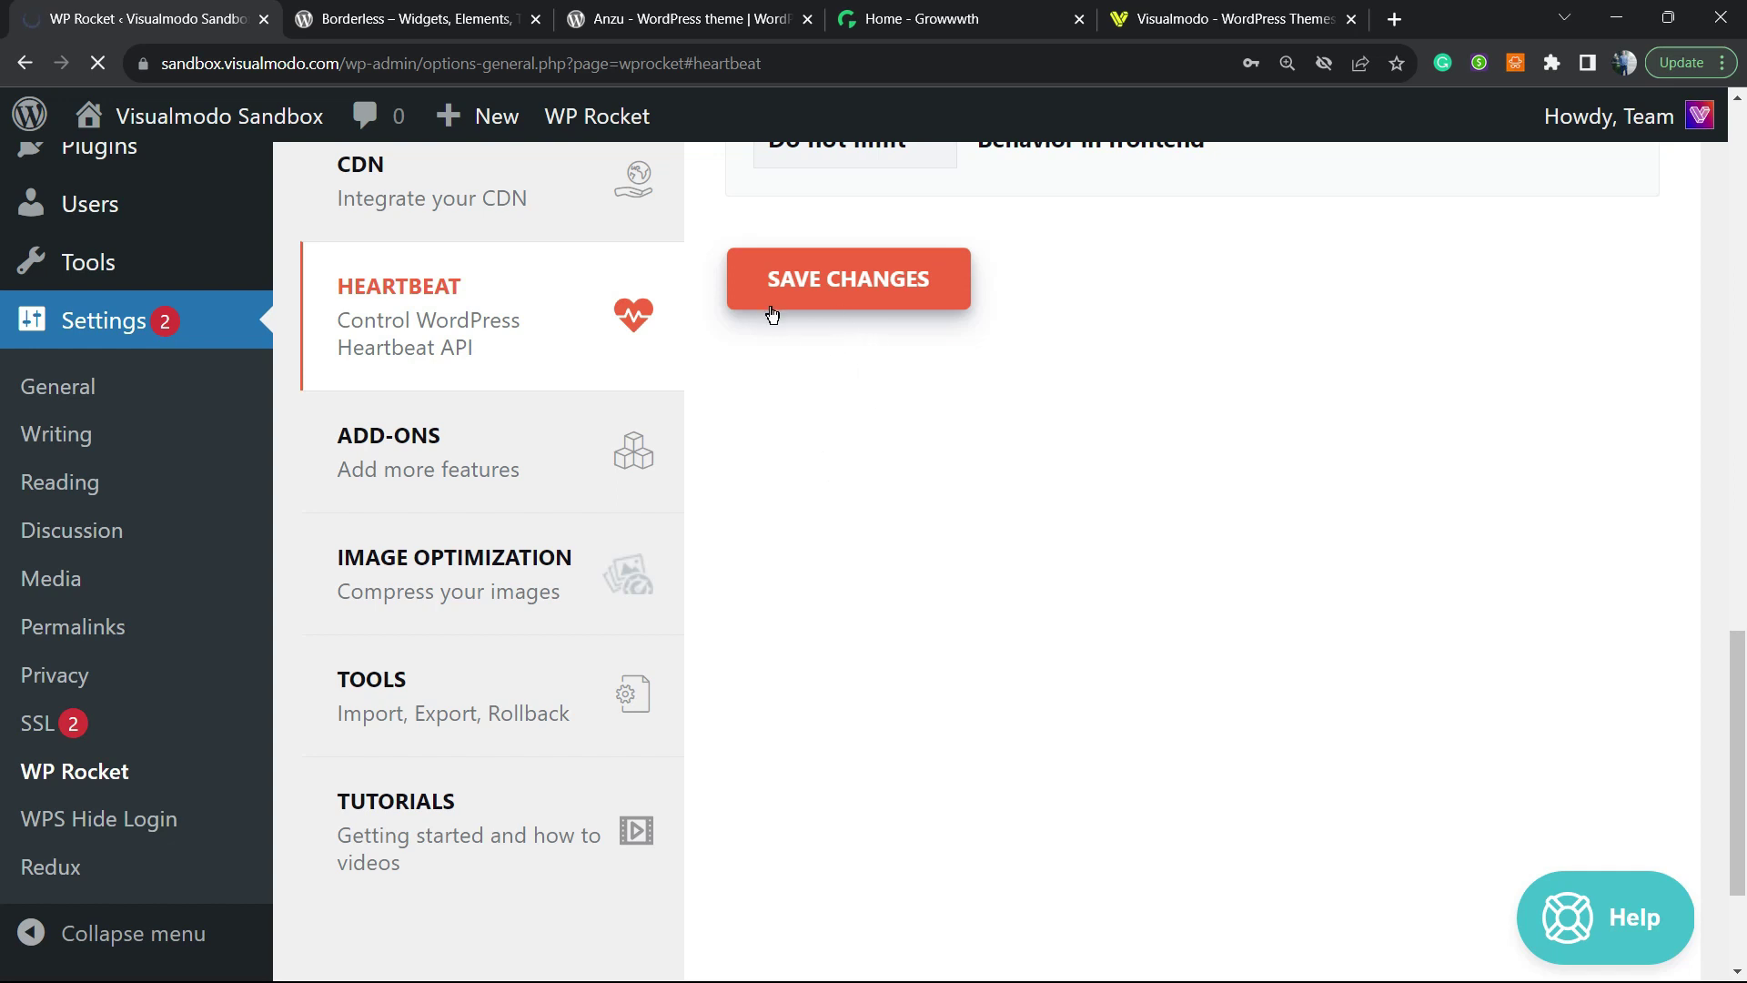
scroll(619, 446, "down", 10)
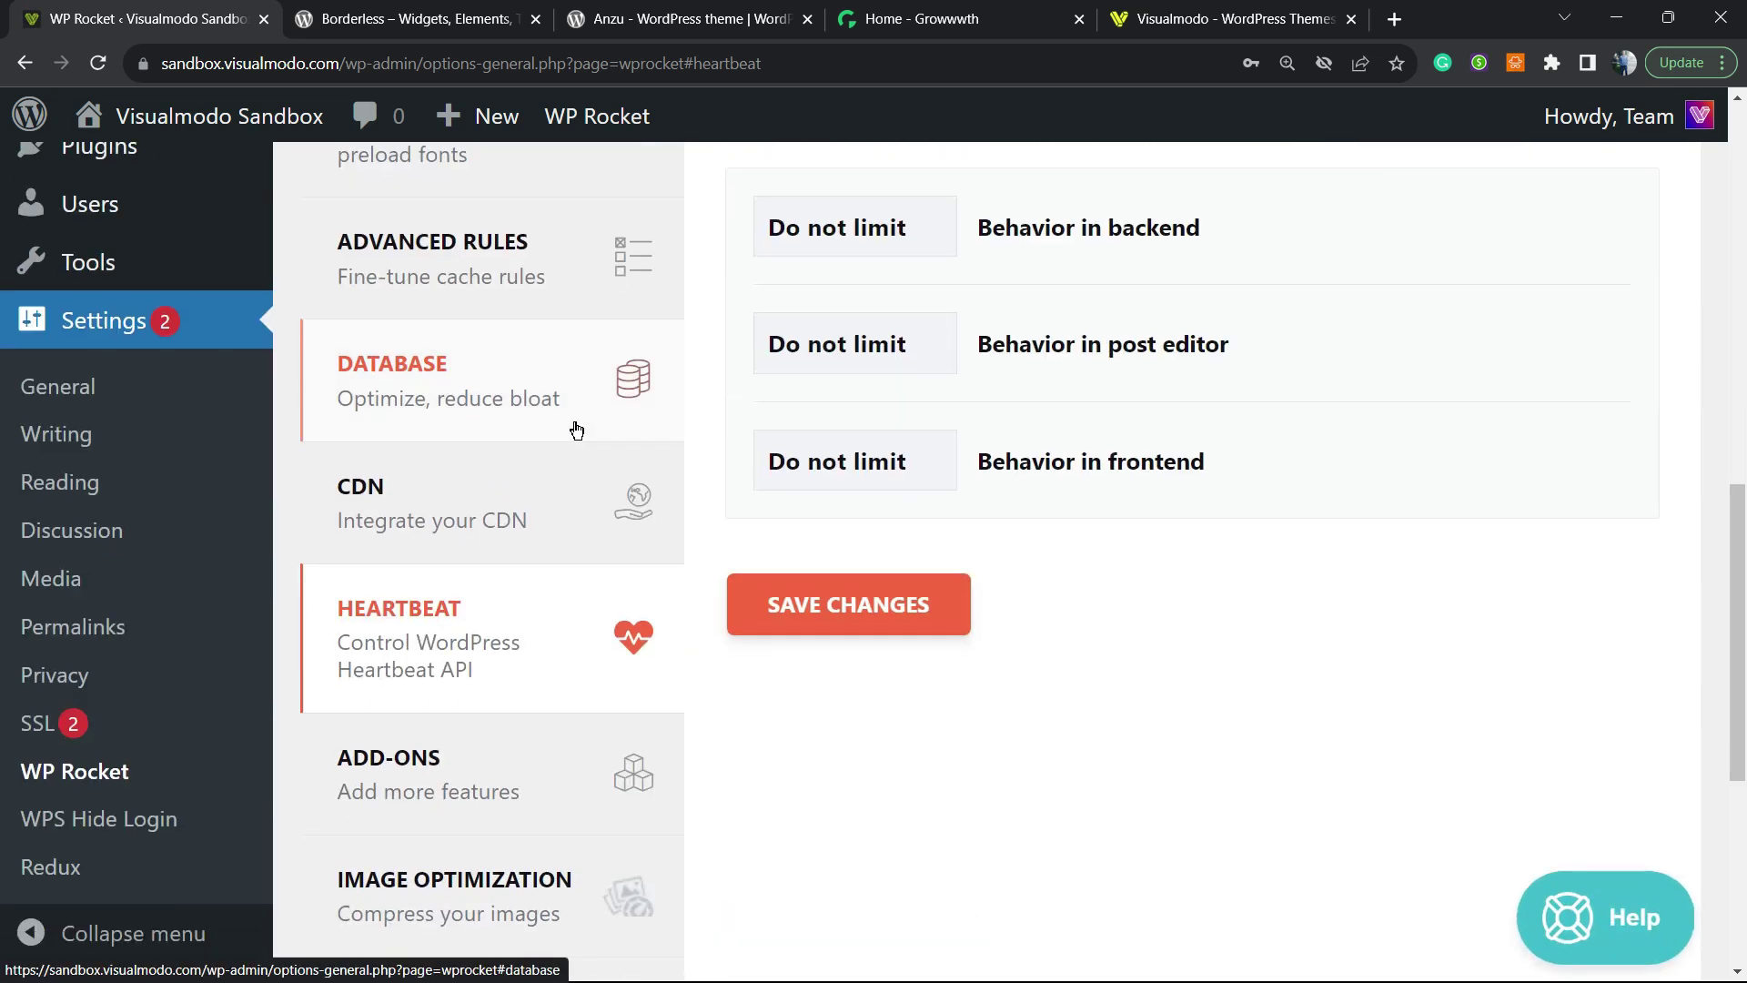
- Review the Varnish and WebP Compatibility add-ons, selecting the WebP description and warning text
left_click(467, 781)
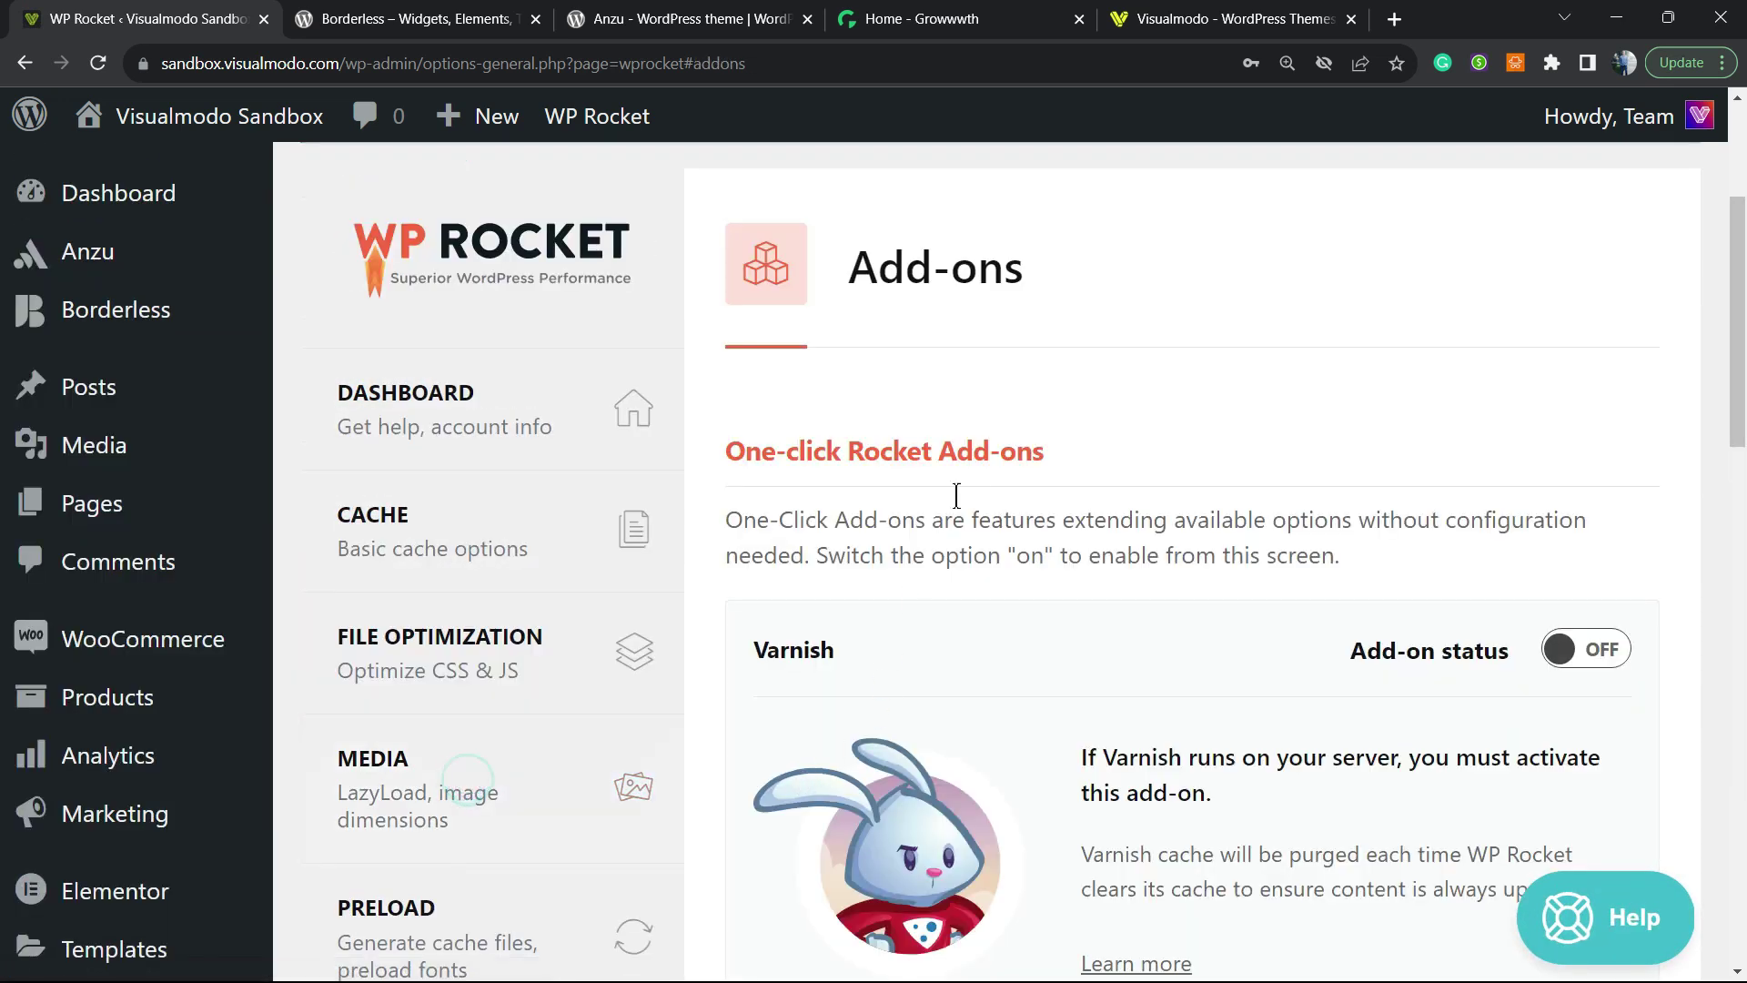
scroll(970, 498, "down", 5)
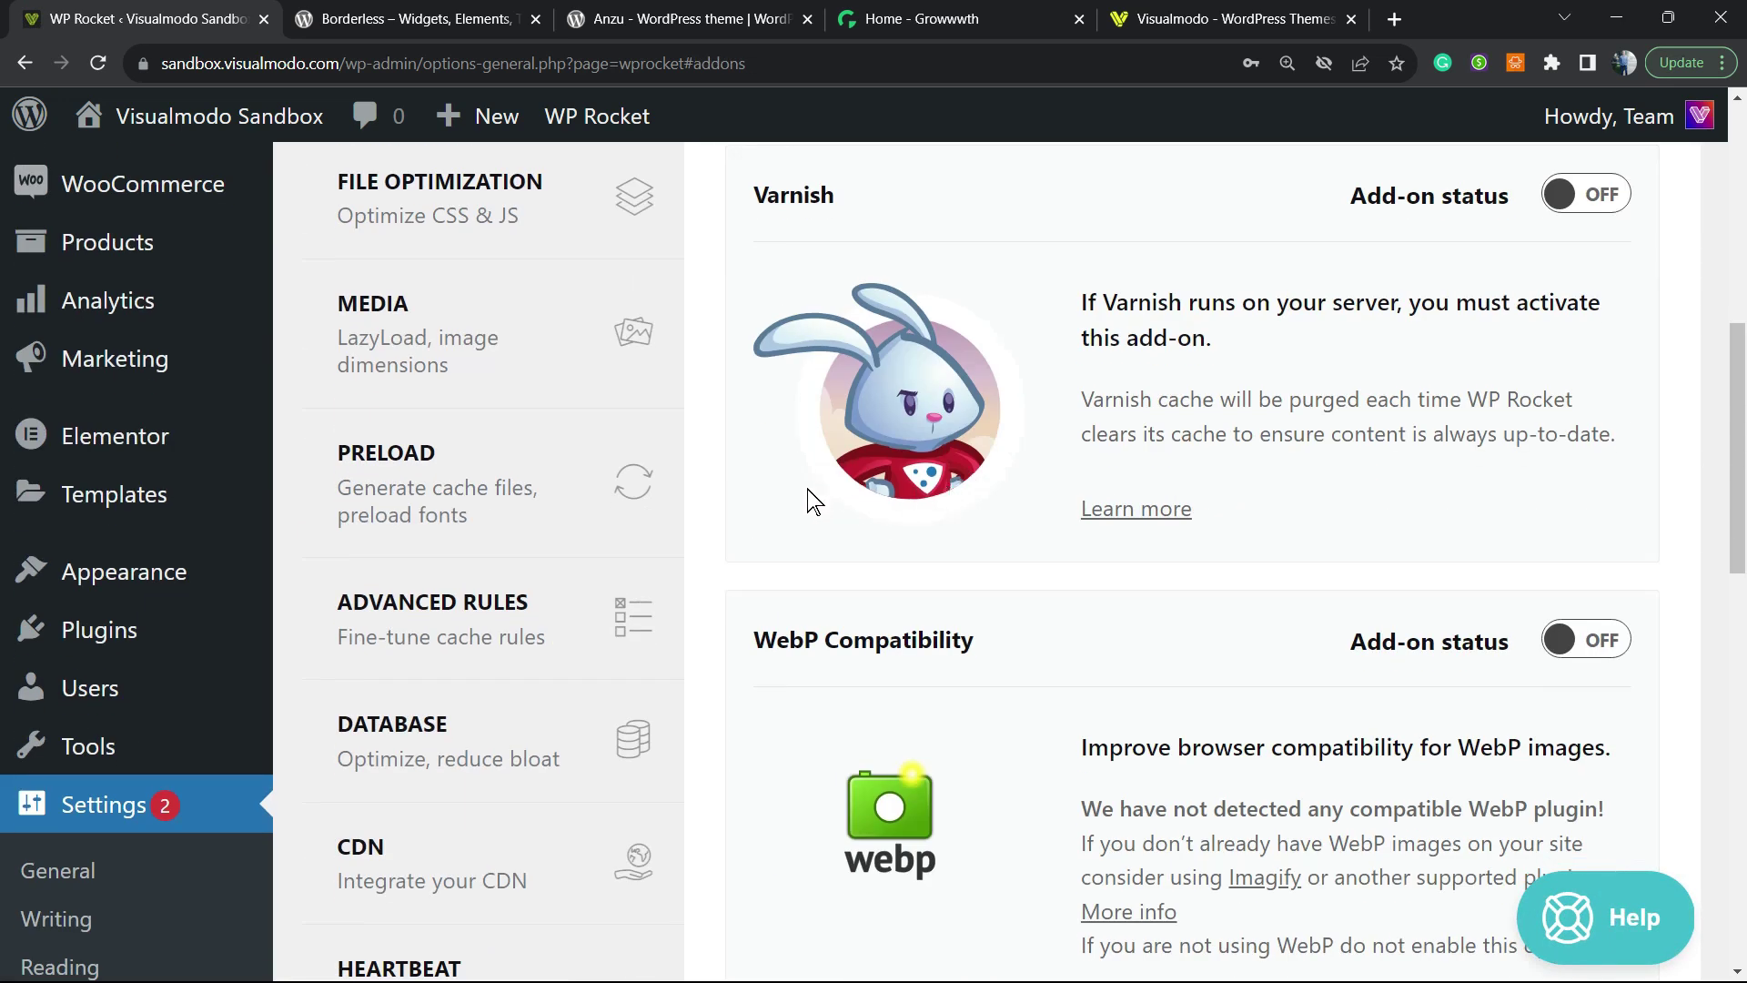
scroll(810, 503, "up", 3)
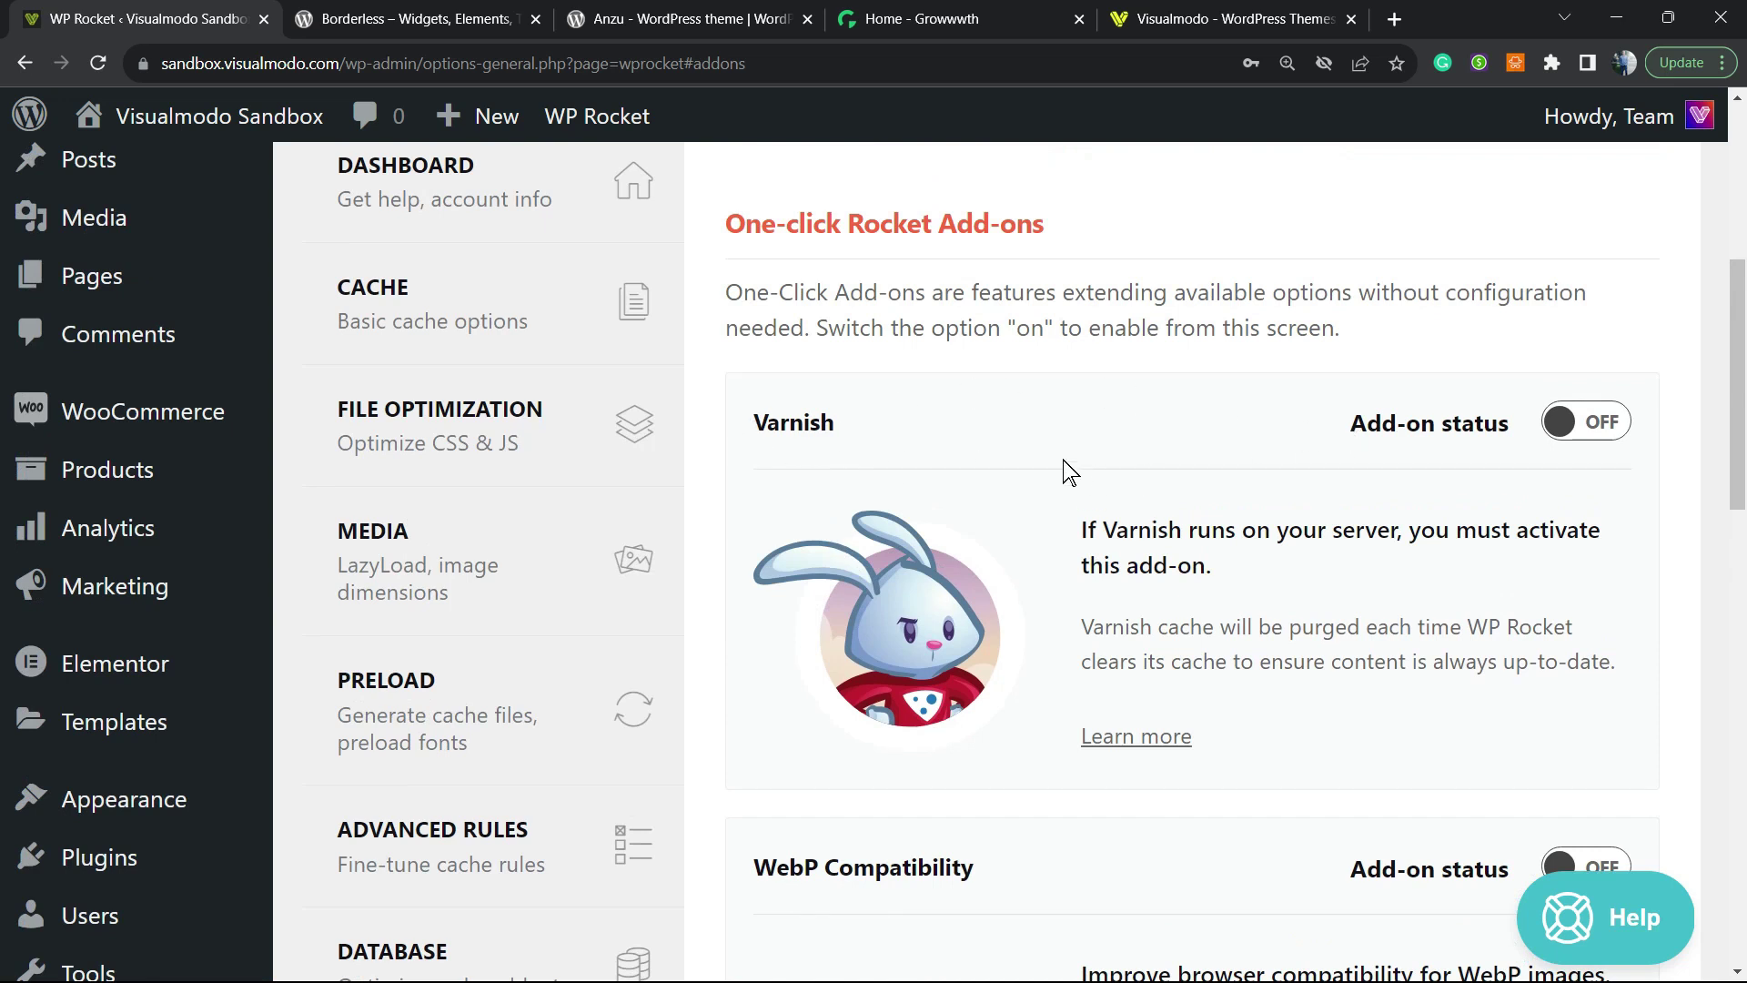
scroll(927, 480, "down", 5)
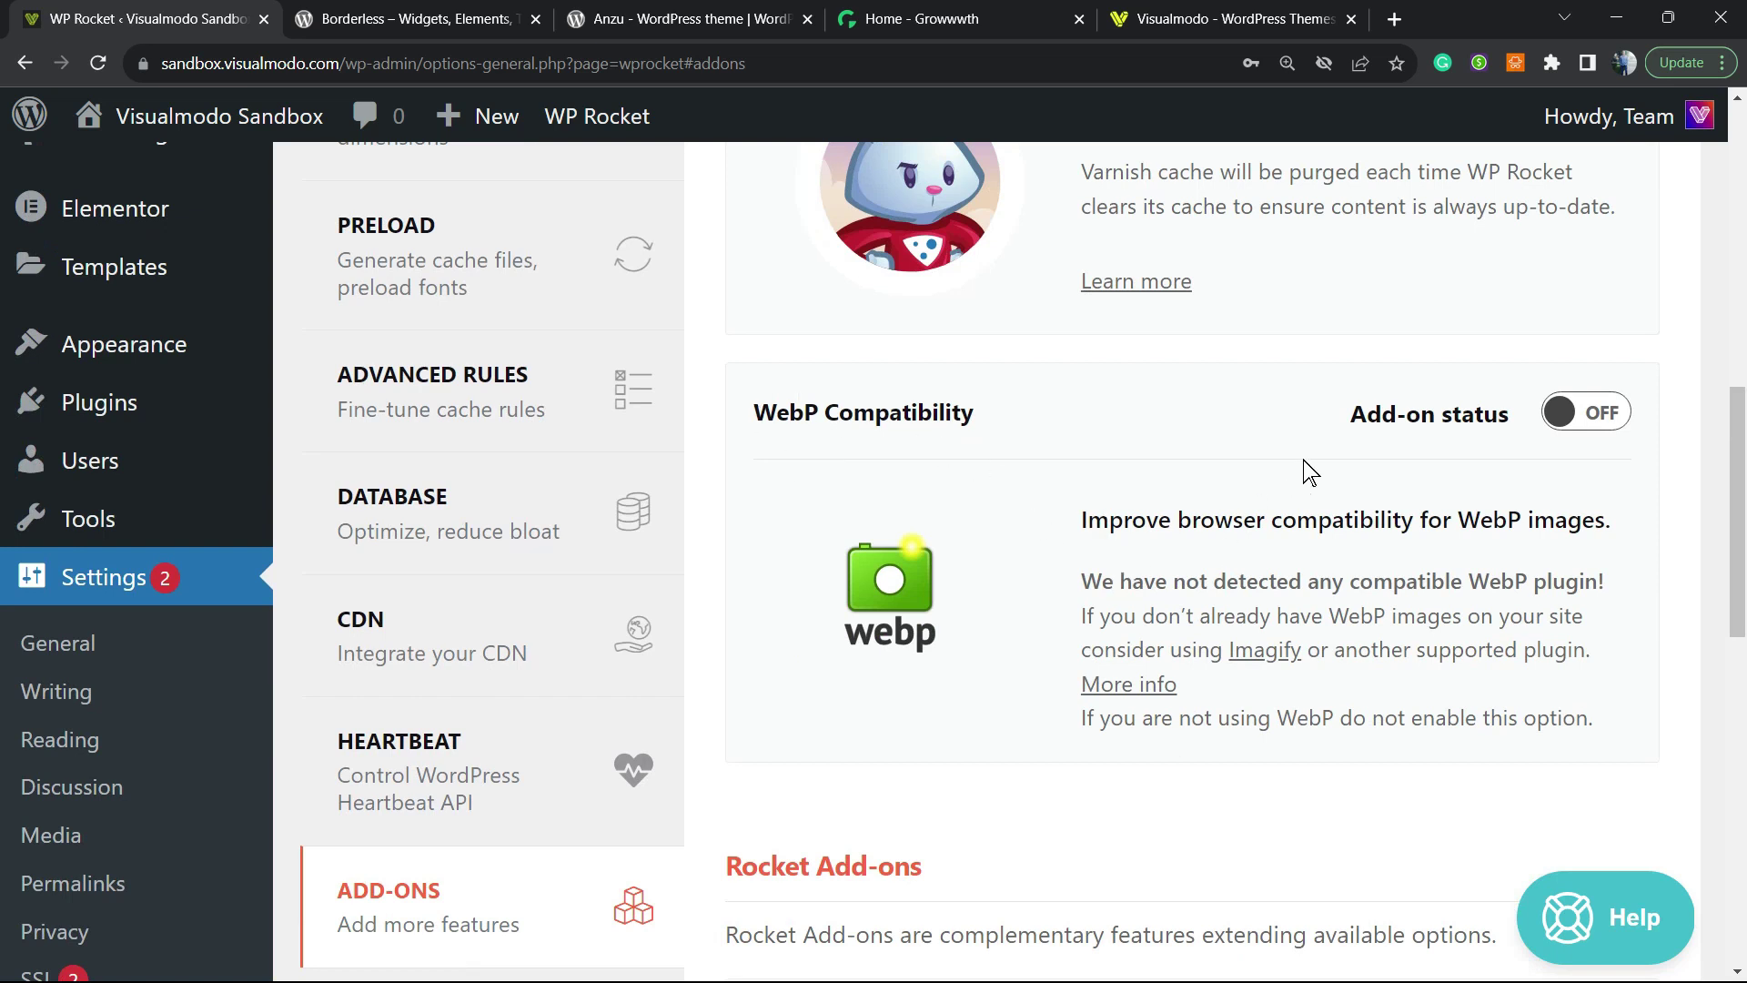
triple_click(1113, 510)
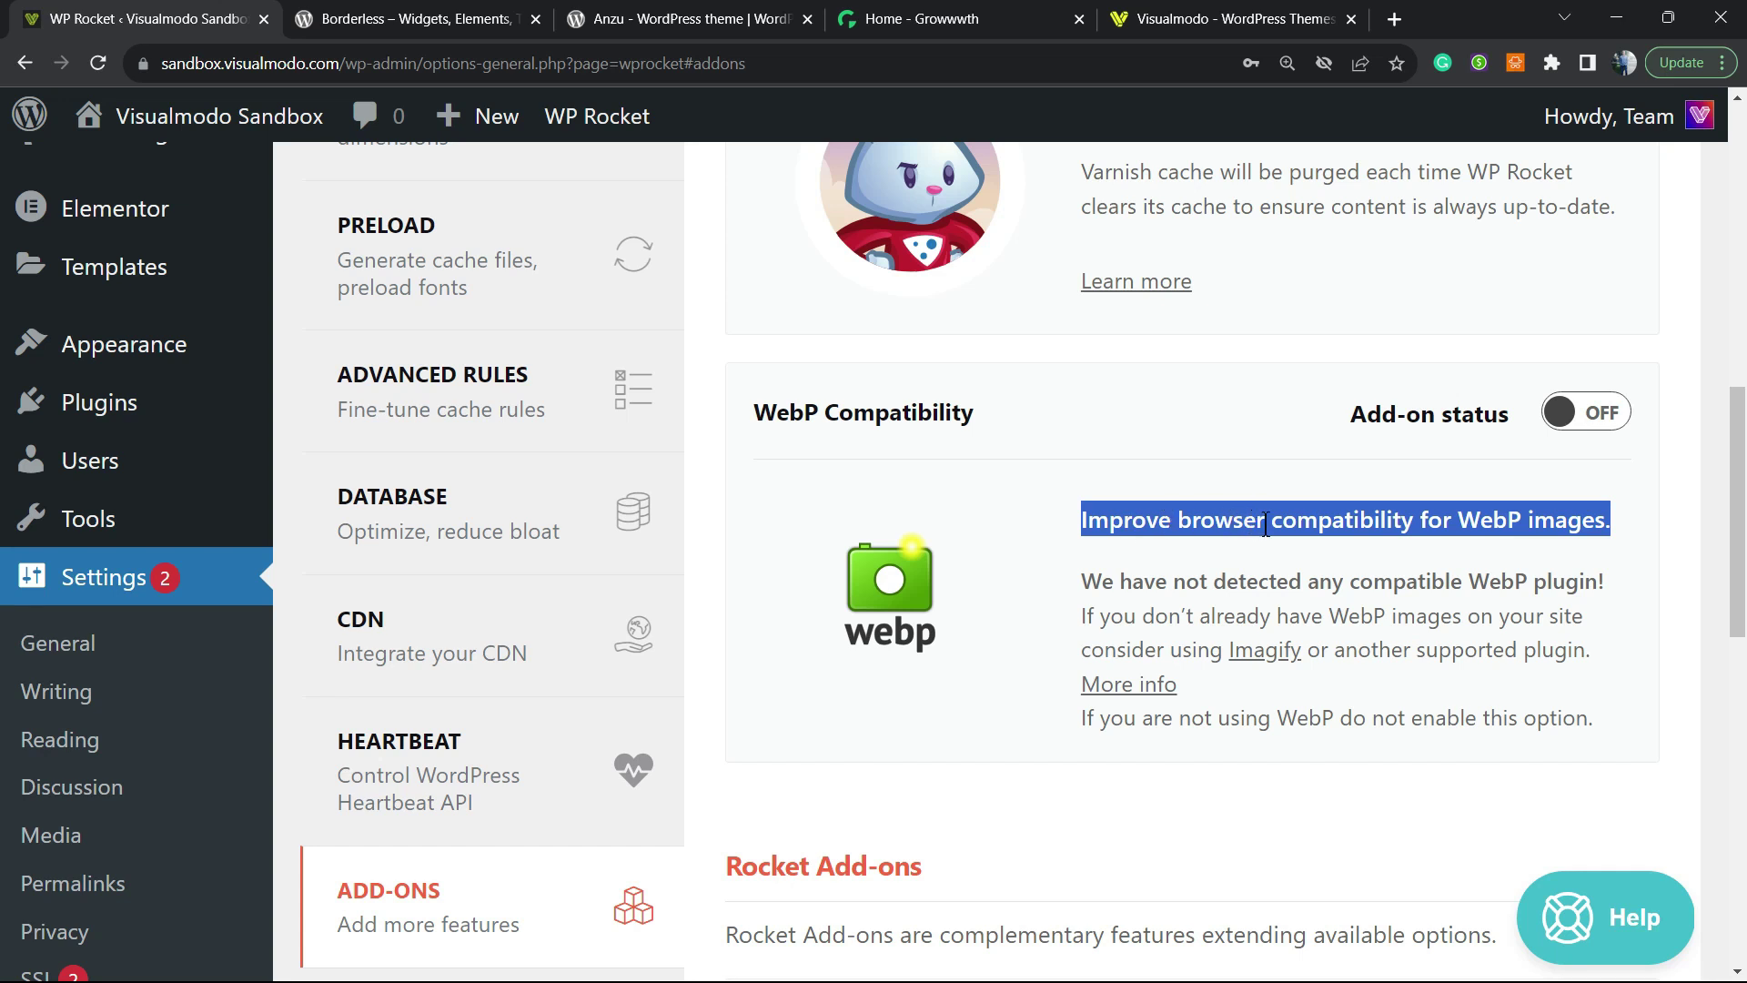
triple_click(1131, 587)
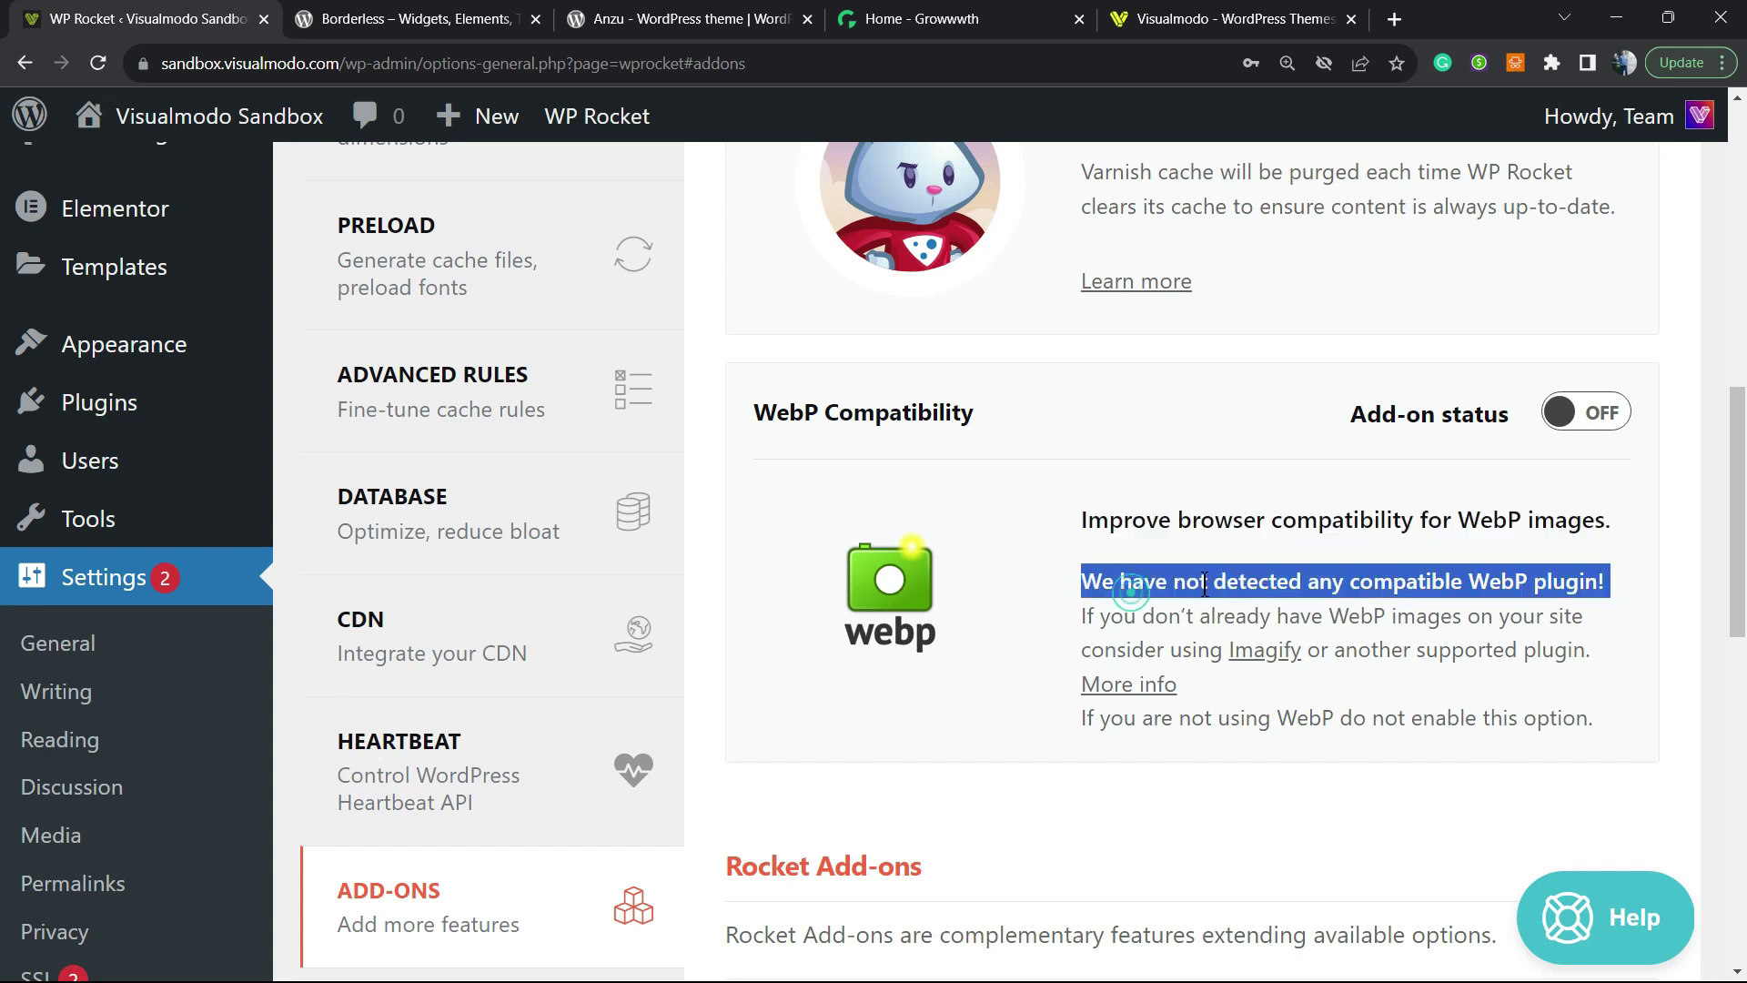
- Scroll to the Cloudflare add-on and select its integration description line
scroll(1096, 568, "down", 1)
scroll(1097, 569, "down", 3)
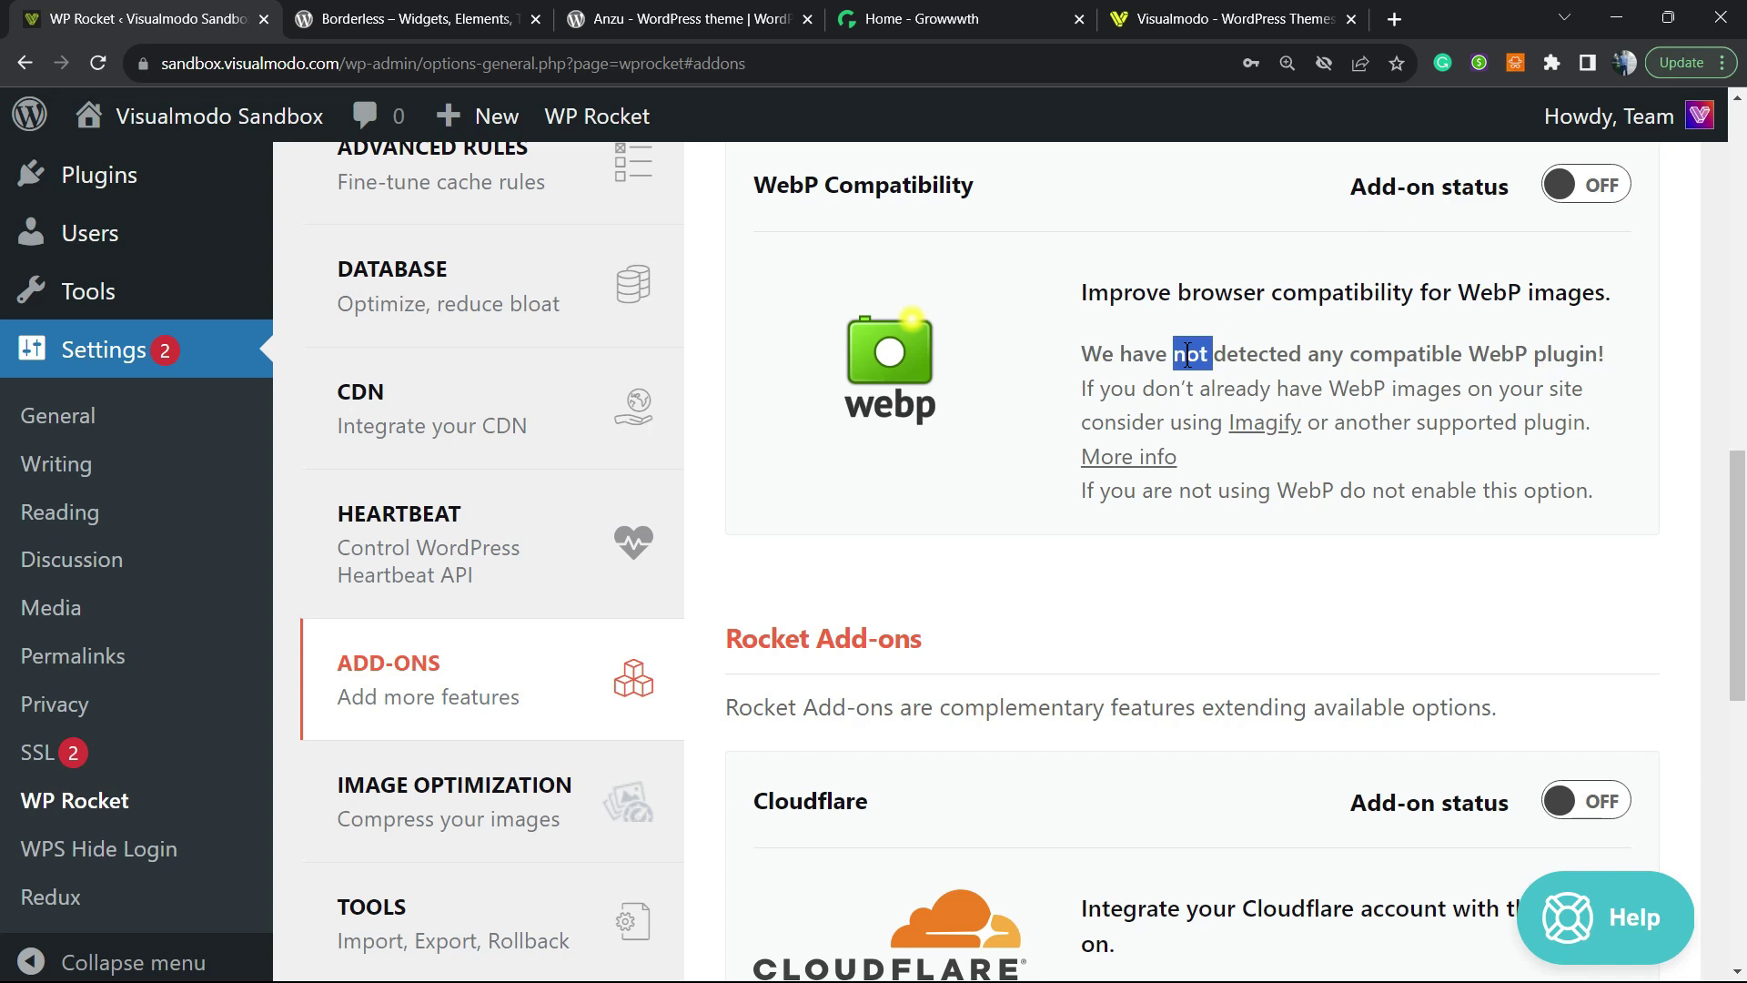
scroll(1047, 341, "down", 3)
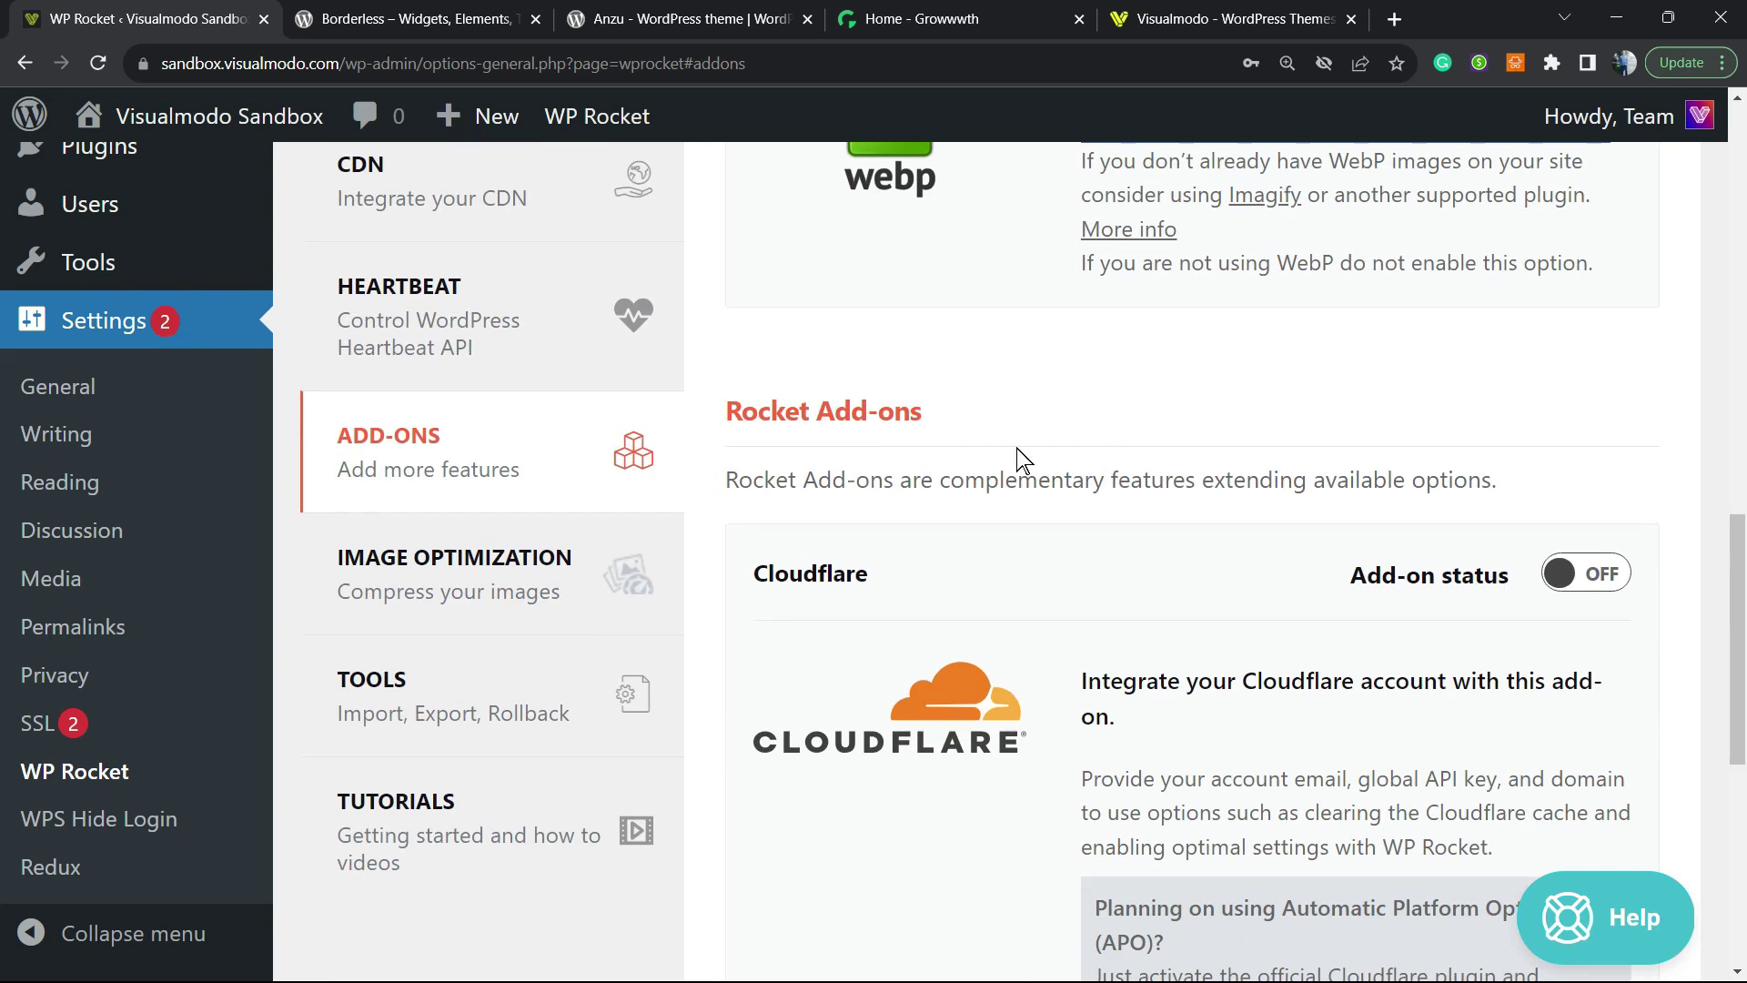
scroll(1010, 478, "down", 3)
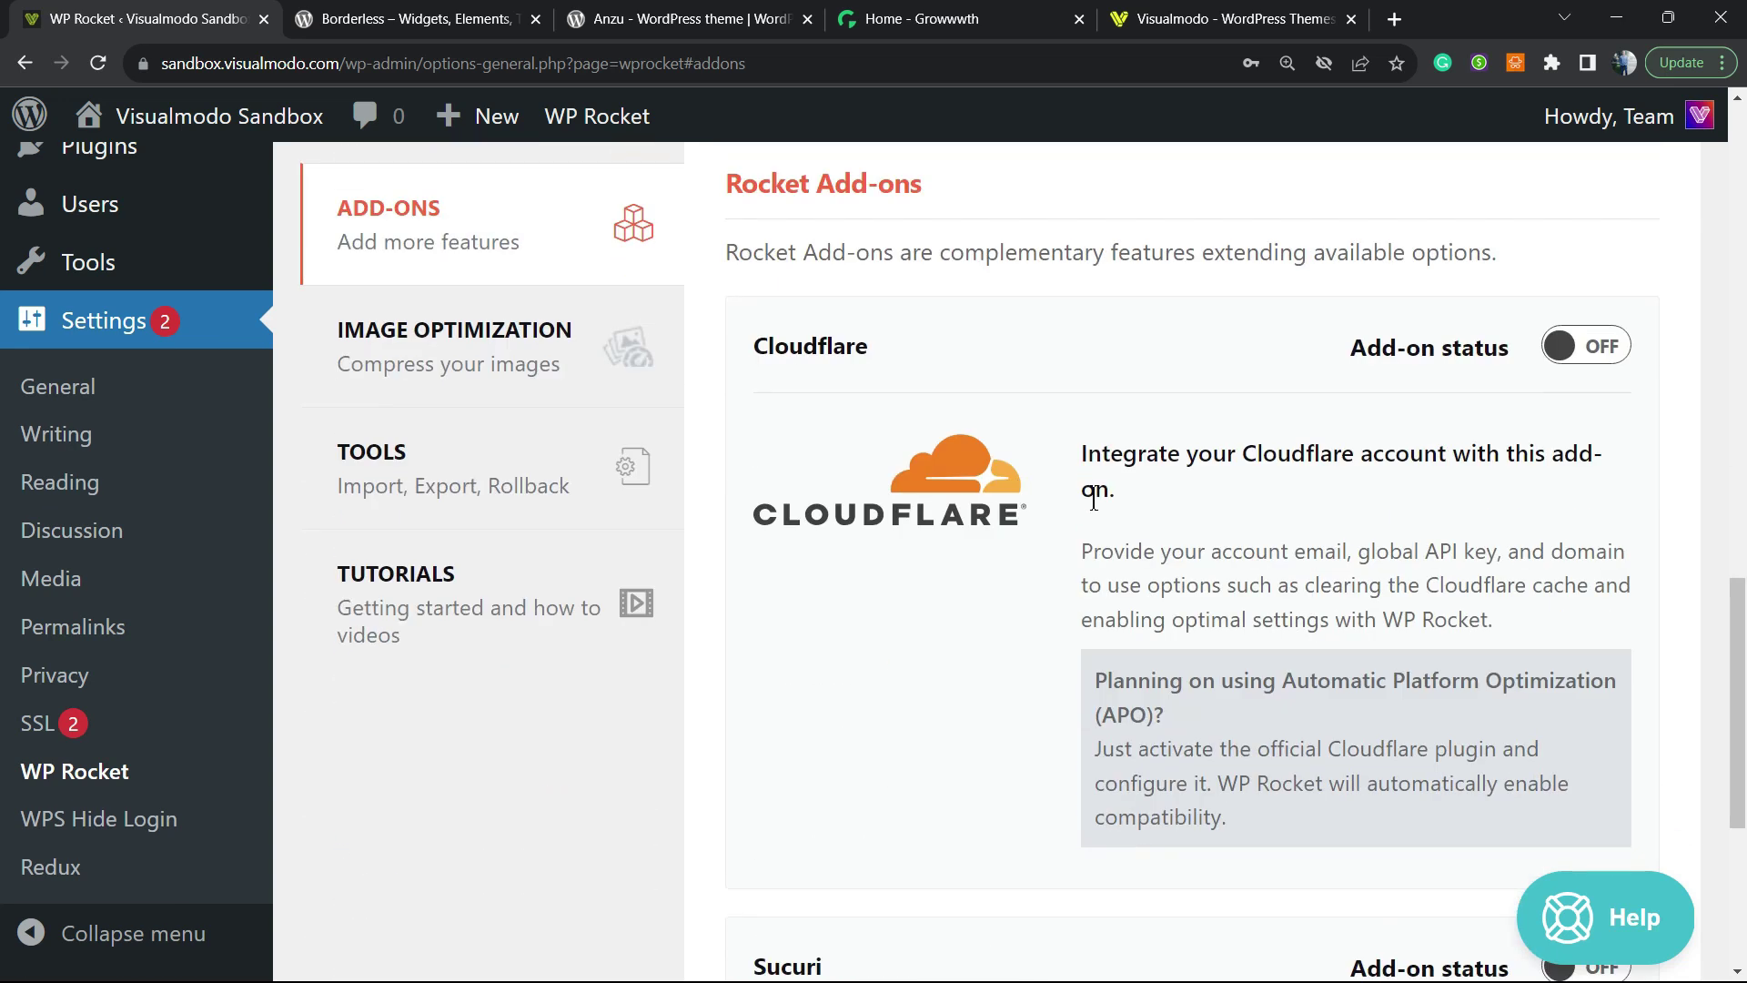
double_click(1093, 455)
triple_click(1092, 460)
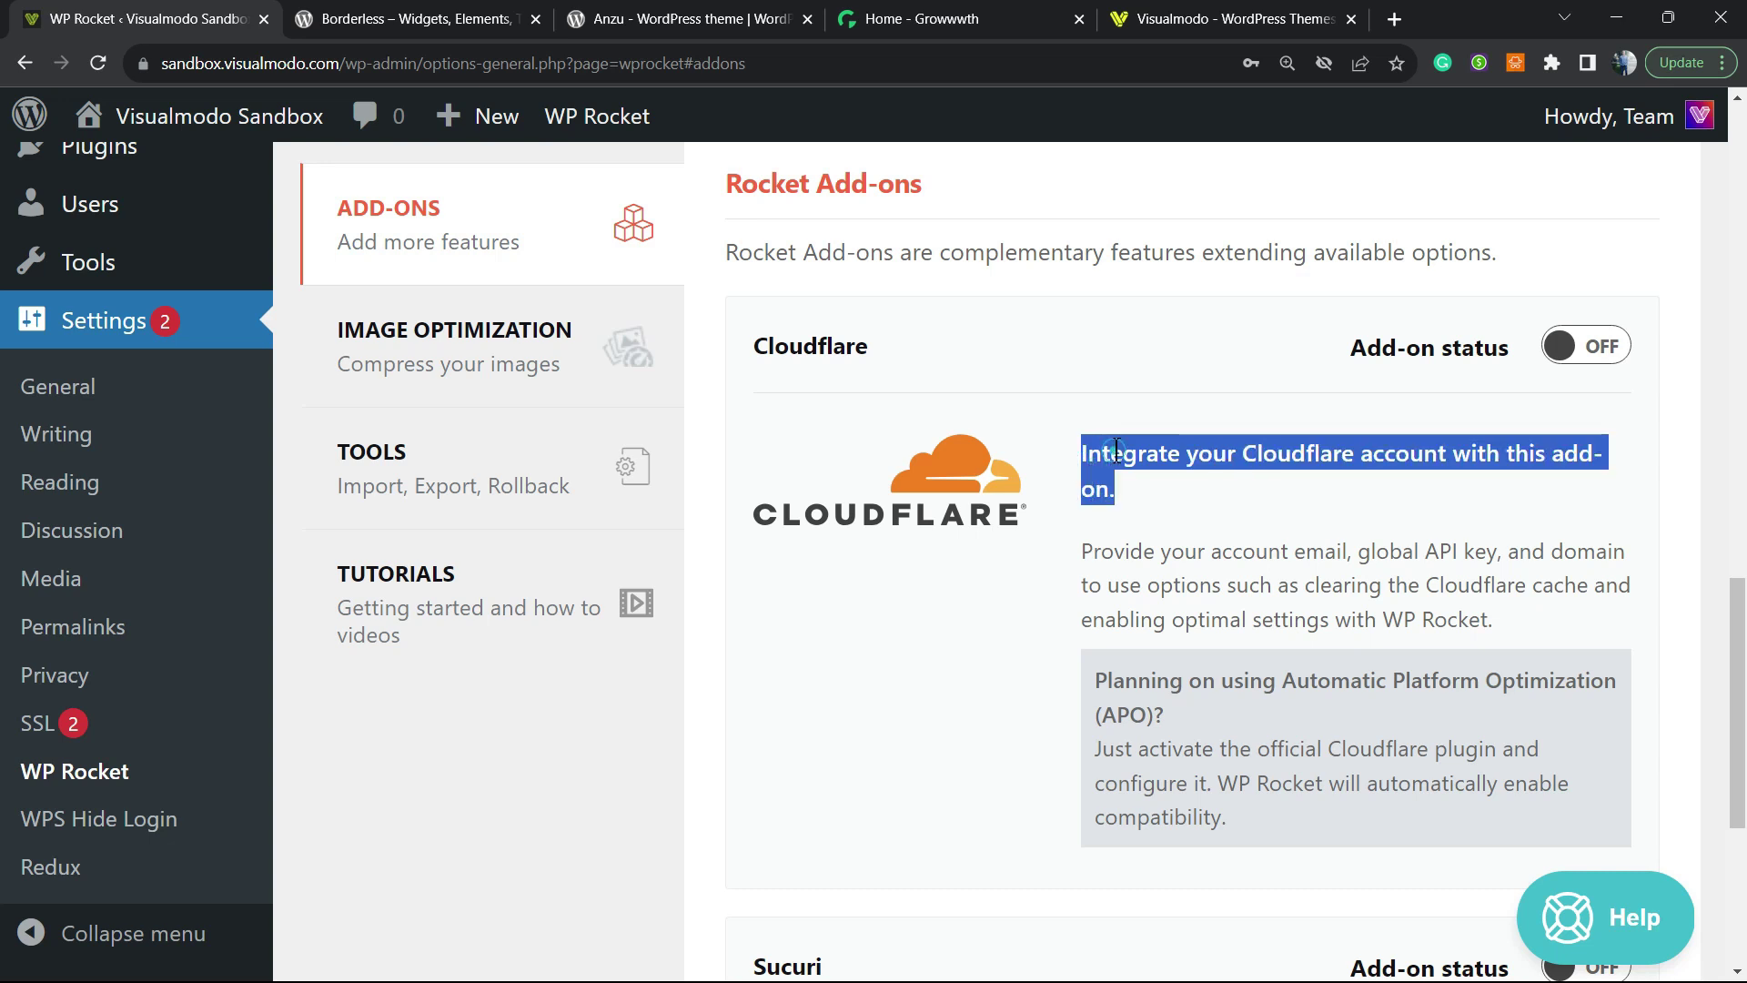
- Review the Sucuri add-on, leaving both Cloudflare and Sucuri switched off
scroll(1047, 451, "down", 3)
scroll(1061, 491, "down", 3)
scroll(1073, 538, "up", 5)
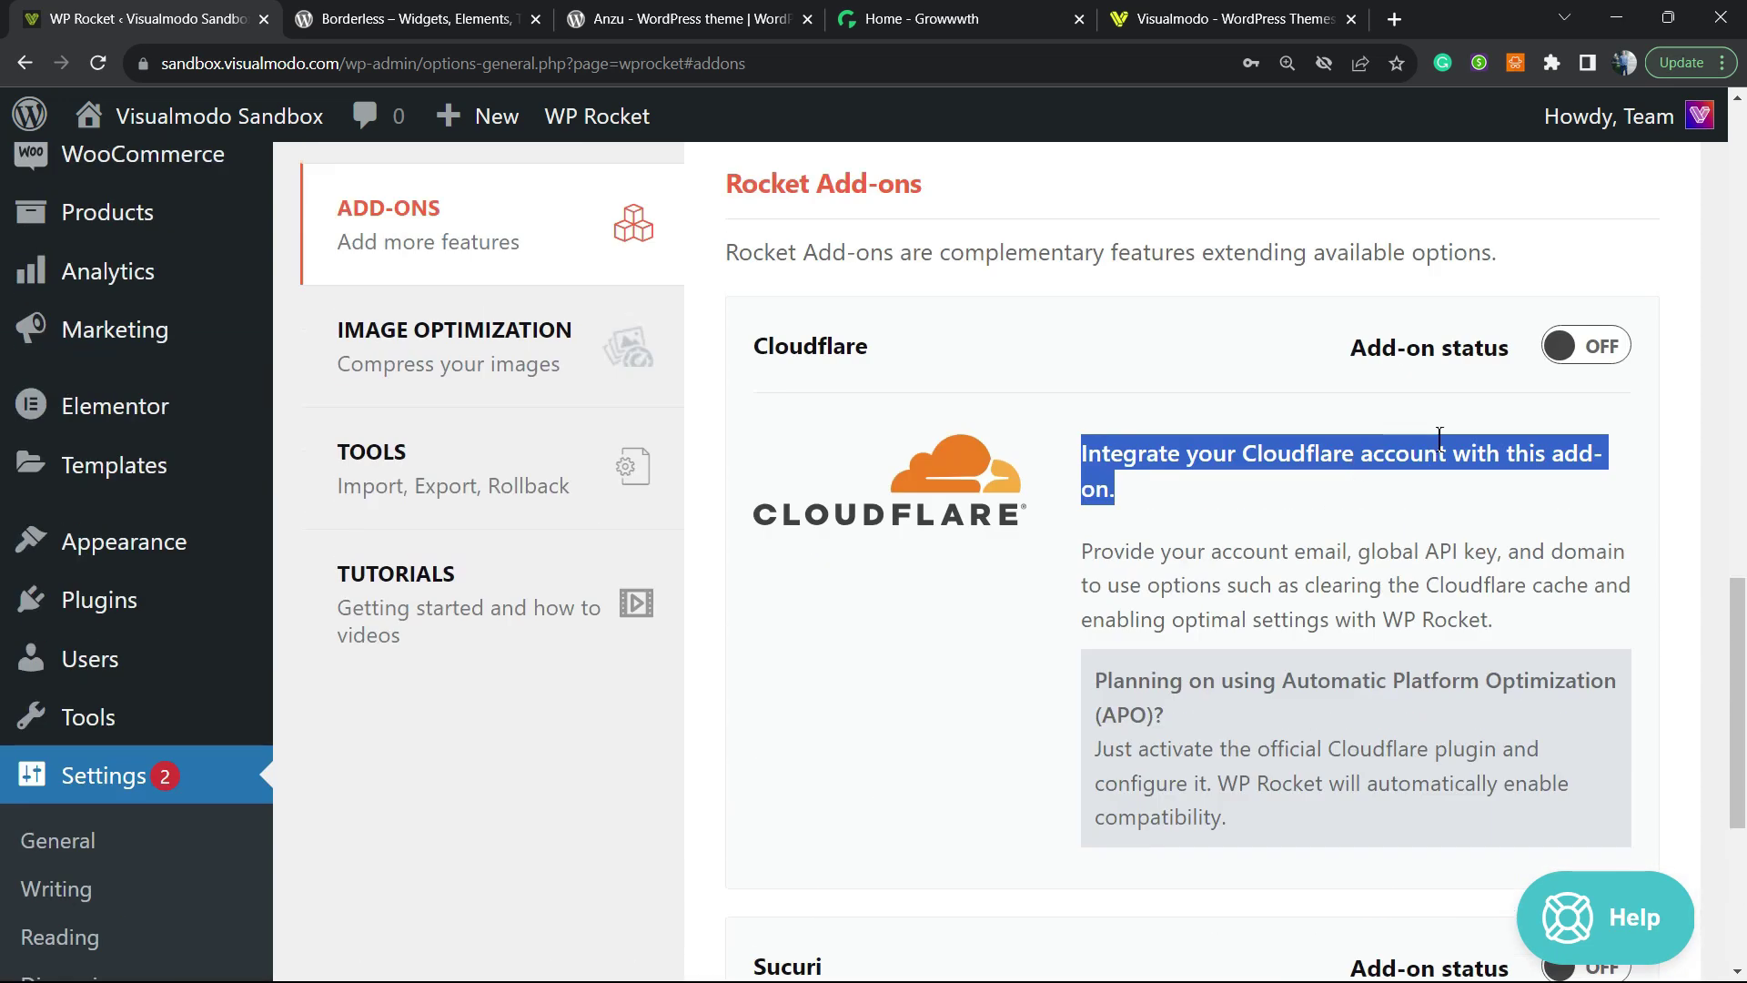
scroll(1274, 346, "down", 5)
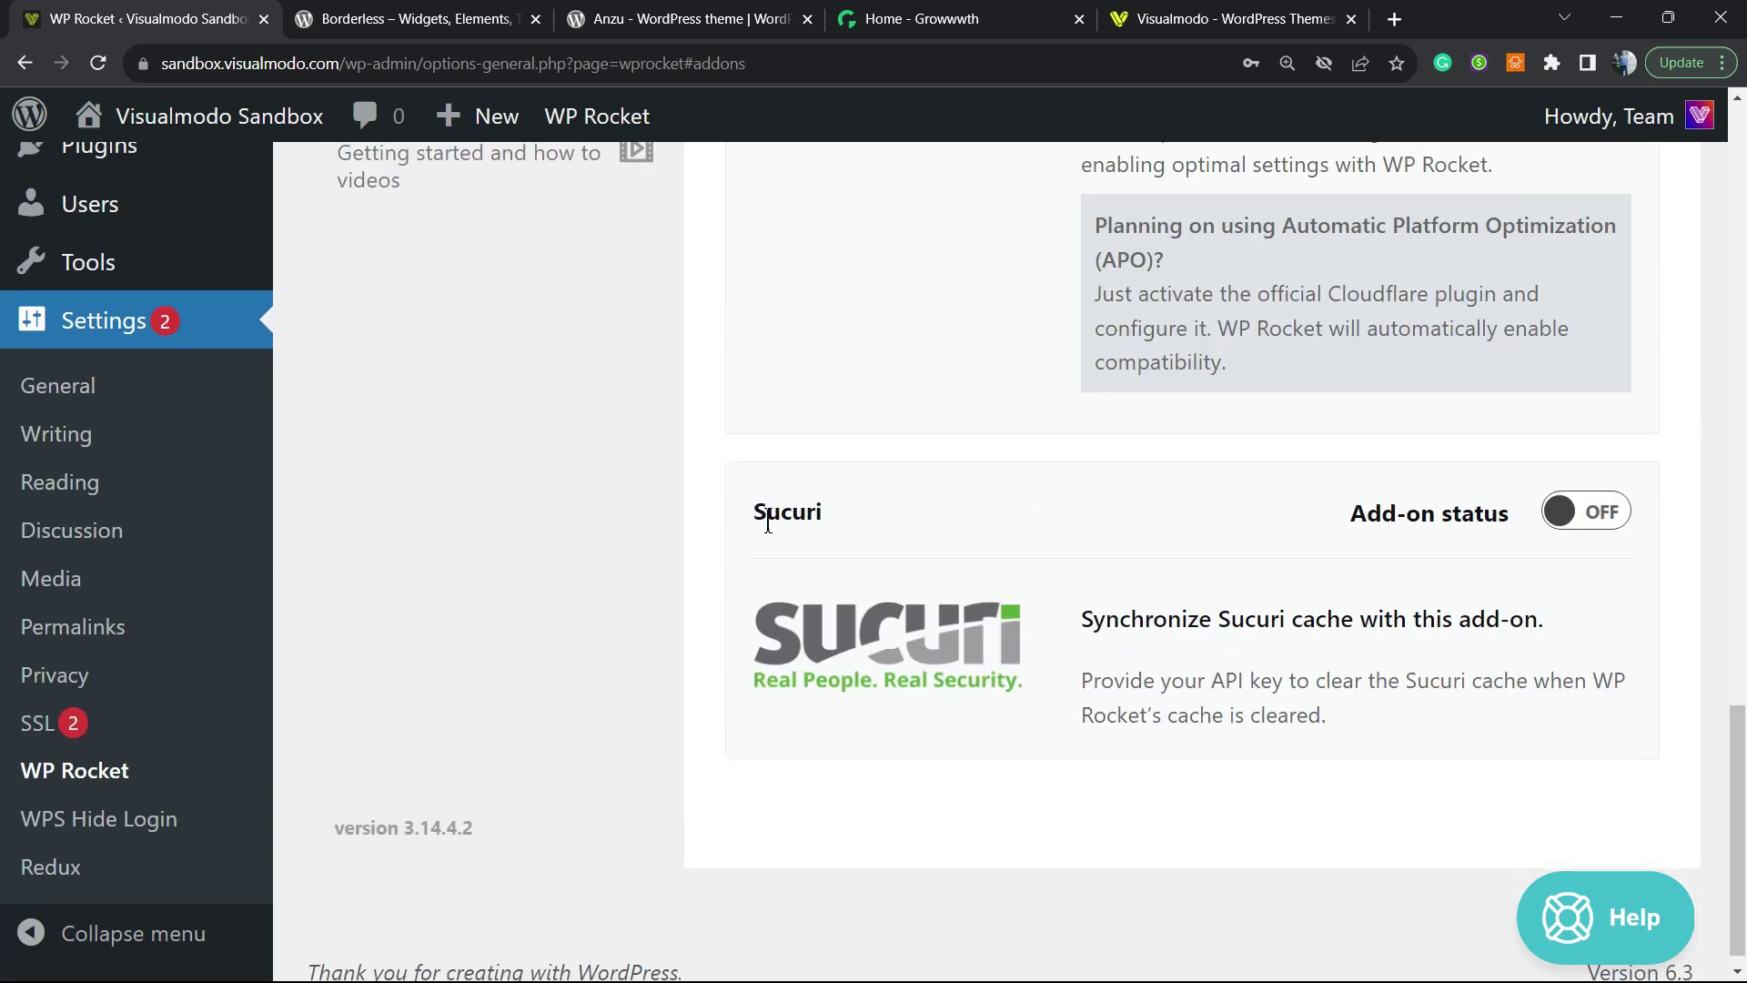
scroll(963, 492, "up", 5)
scroll(823, 523, "down", 4)
scroll(728, 491, "up", 5)
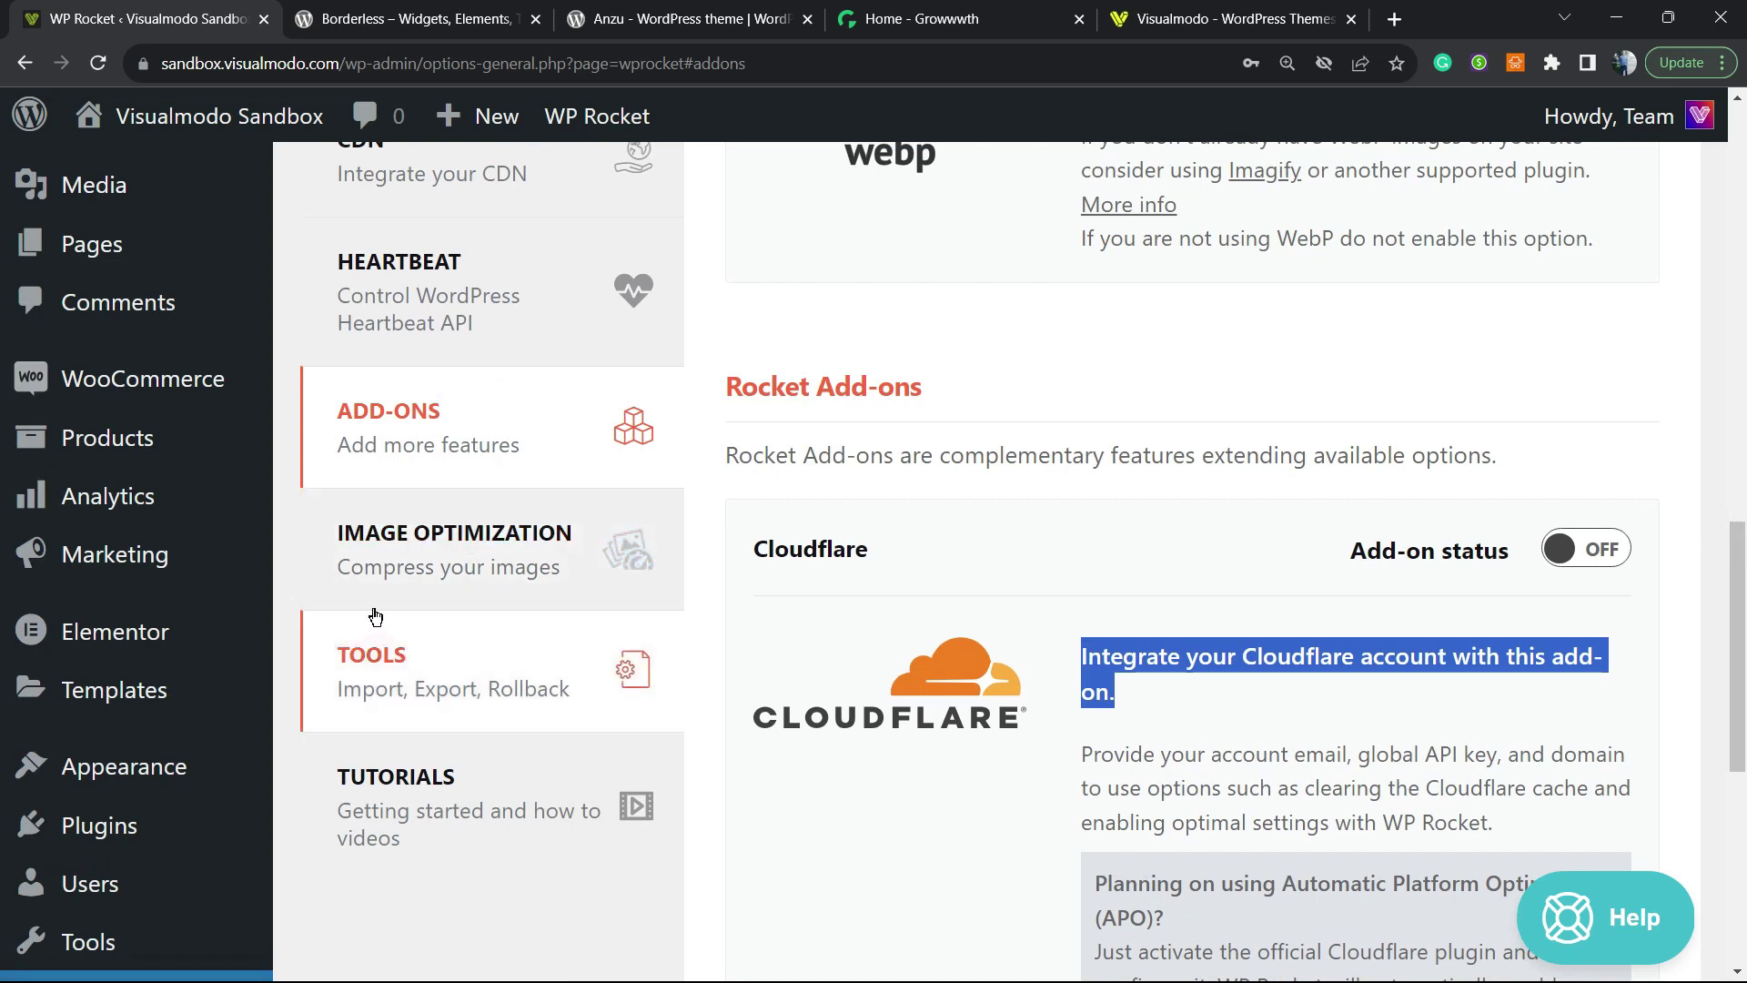
- Bring up WP Rocket's Image Optimization settings and scroll through them
left_click(437, 570)
scroll(810, 491, "down", 5)
scroll(797, 506, "down", 5)
scroll(769, 505, "up", 12)
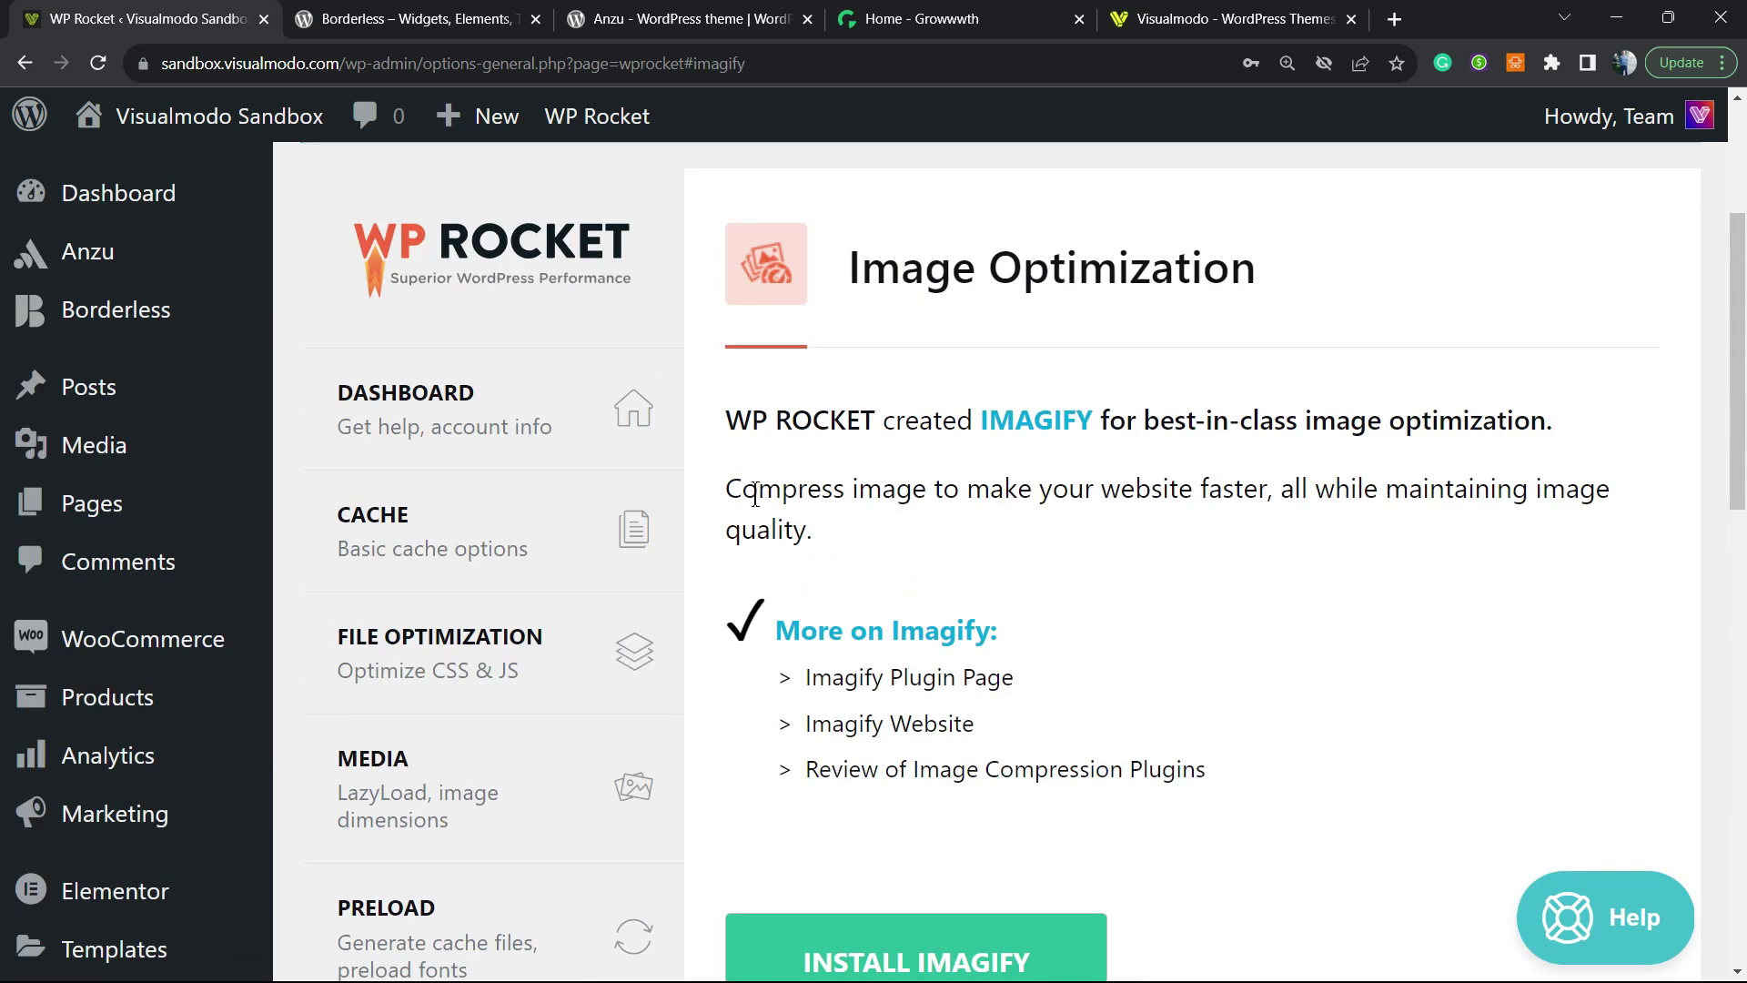
scroll(719, 498, "down", 10)
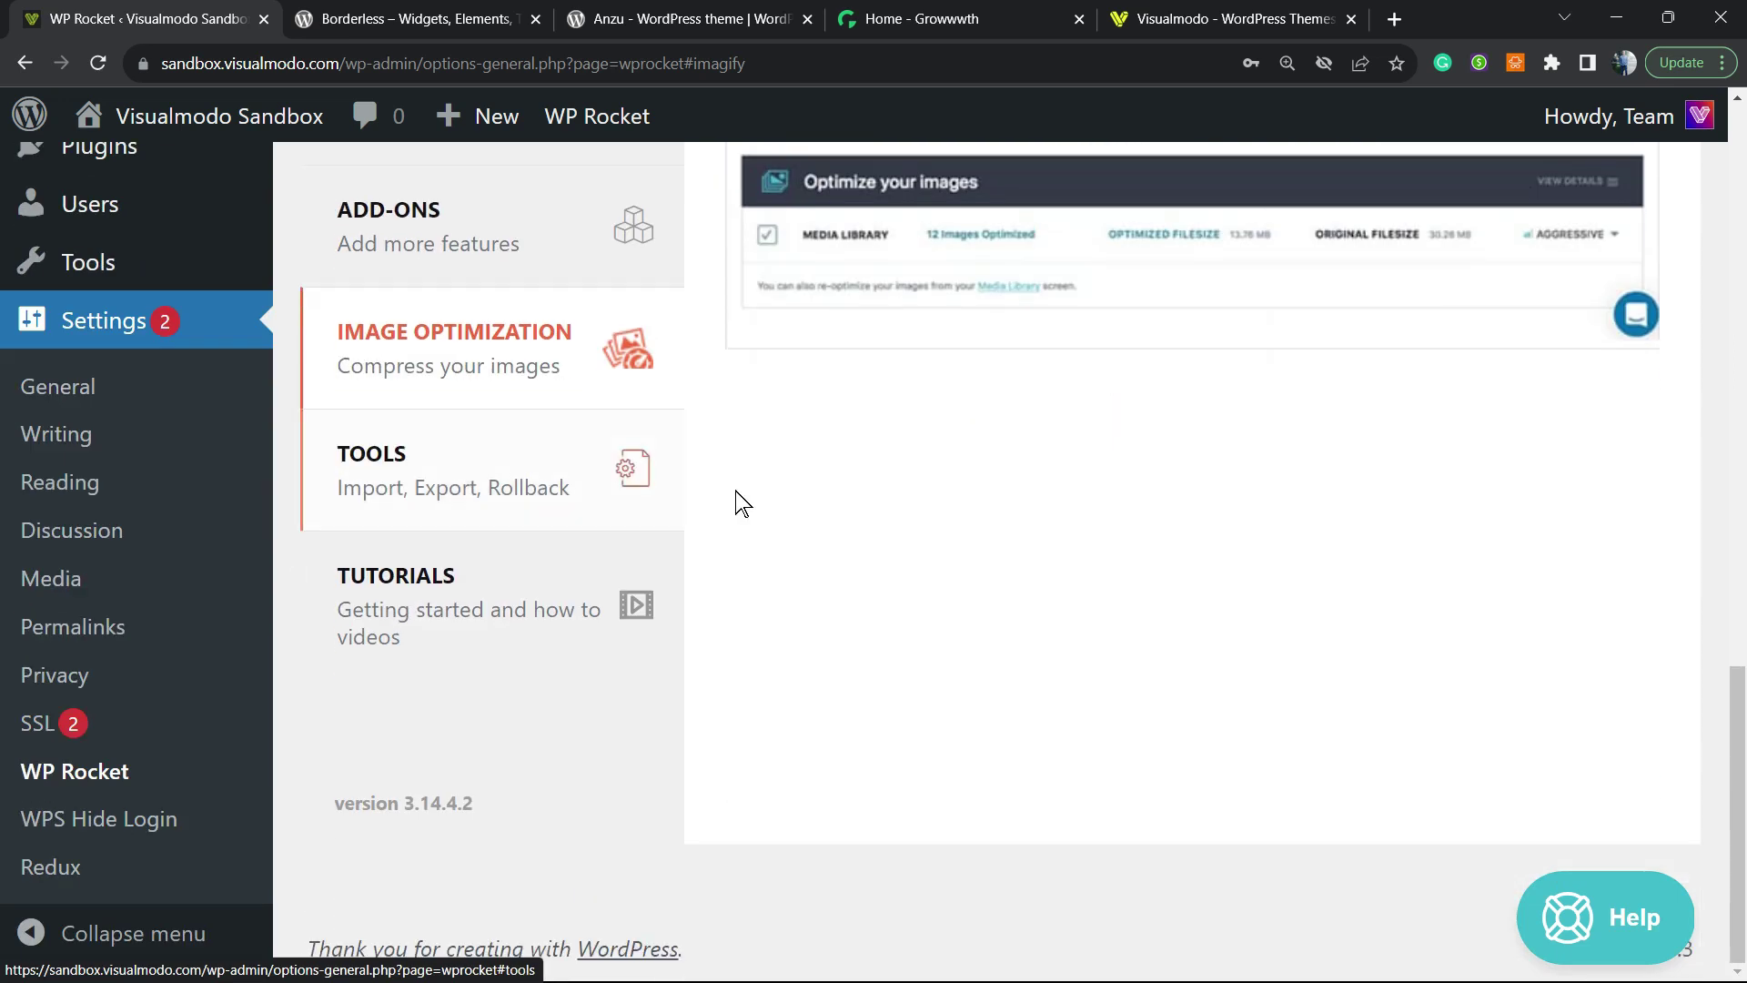
- Review the Tools section's settings export/import, version rollback and list update options
left_click(582, 495)
scroll(904, 491, "down", 6)
scroll(719, 449, "down", 8)
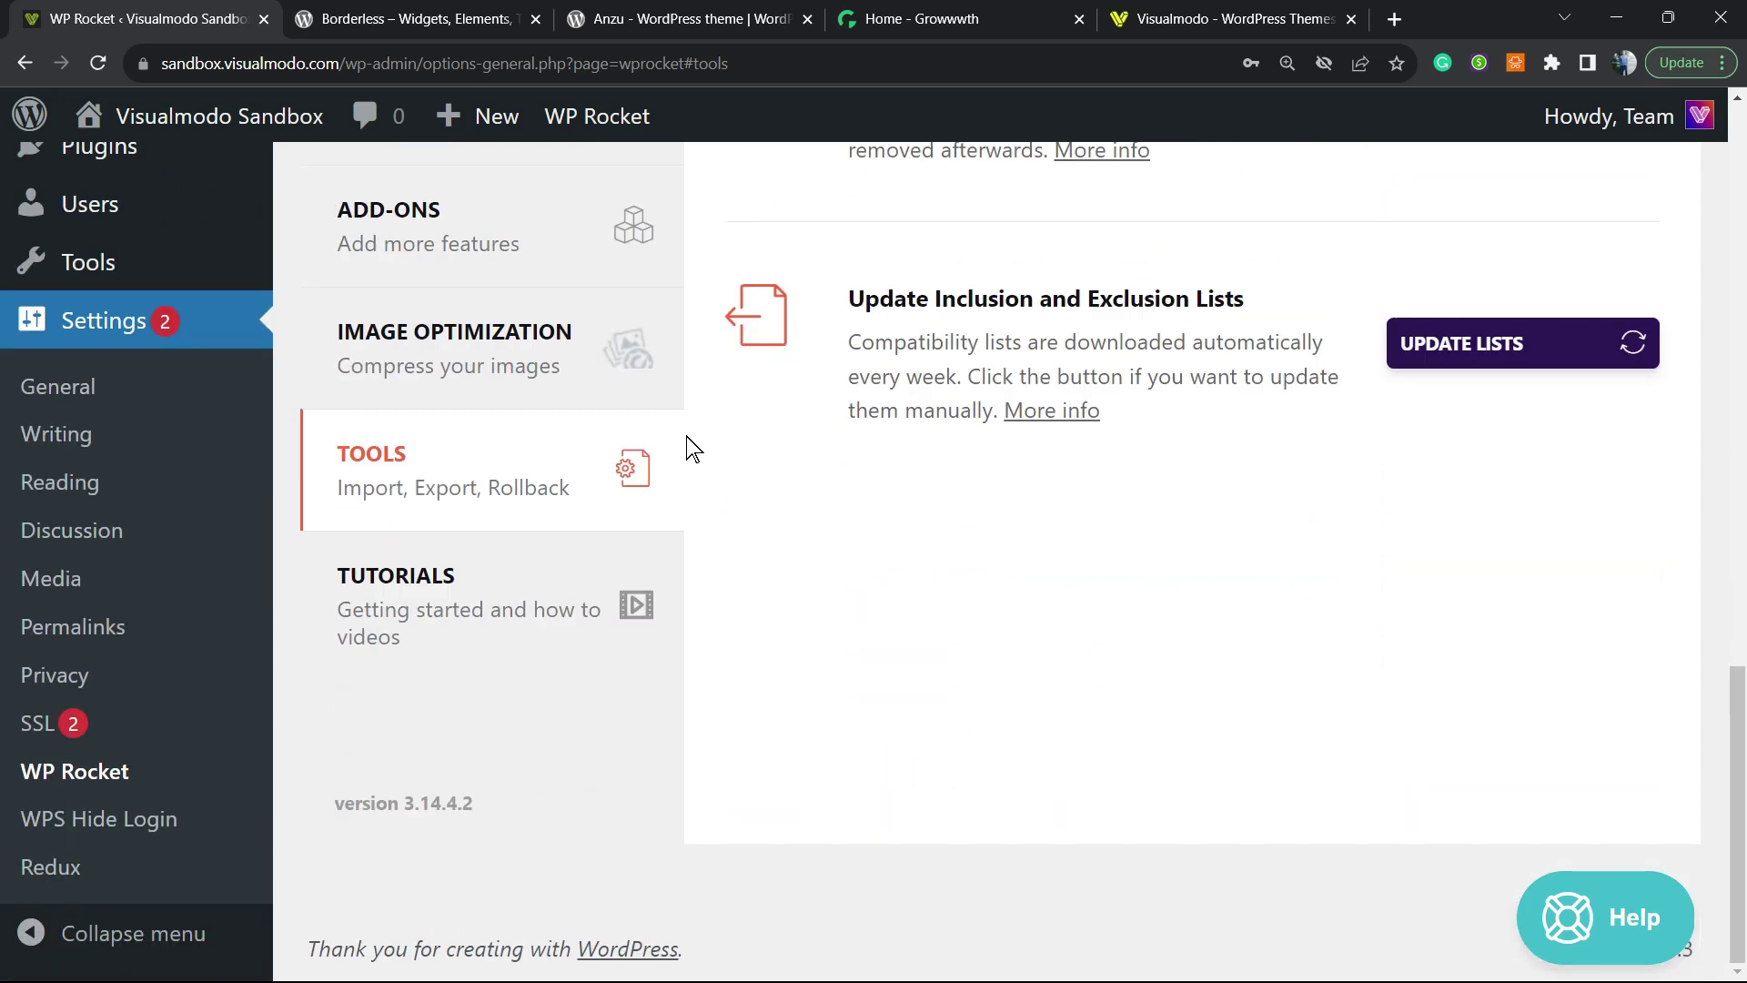
- Scroll through the video guides on WP Rocket's Tutorials page
left_click(445, 587)
scroll(898, 593, "down", 5)
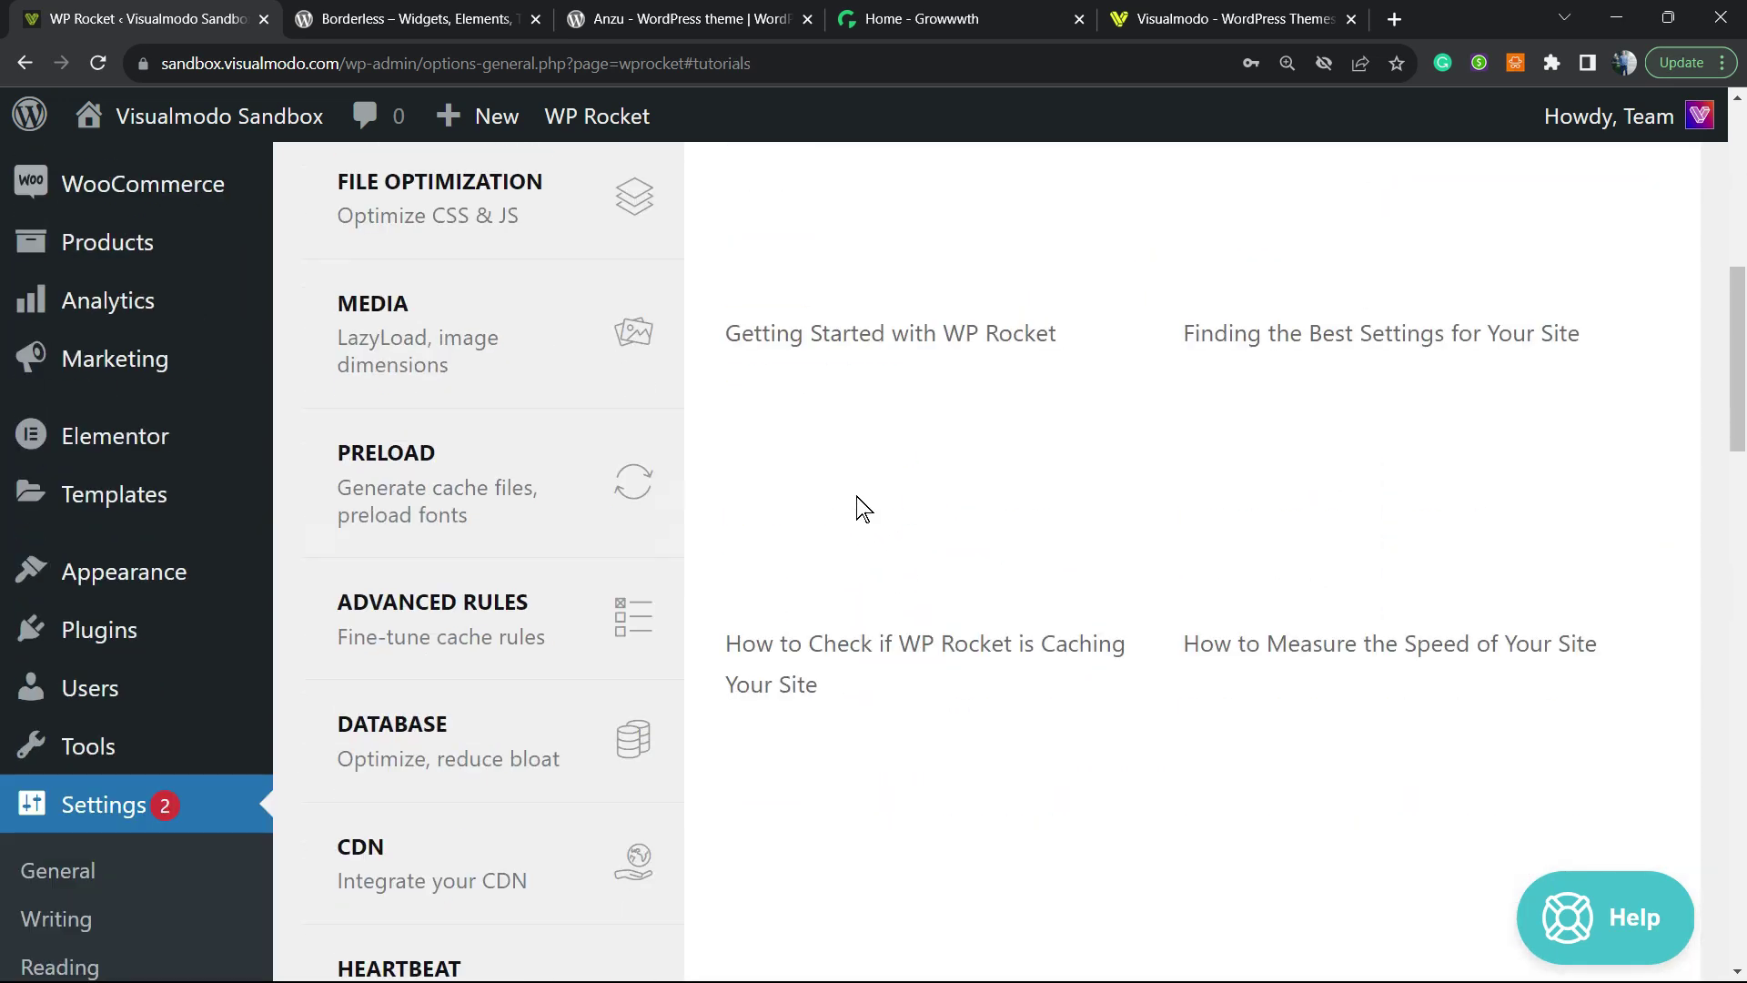
scroll(862, 479, "down", 8)
scroll(1132, 675, "down", 3)
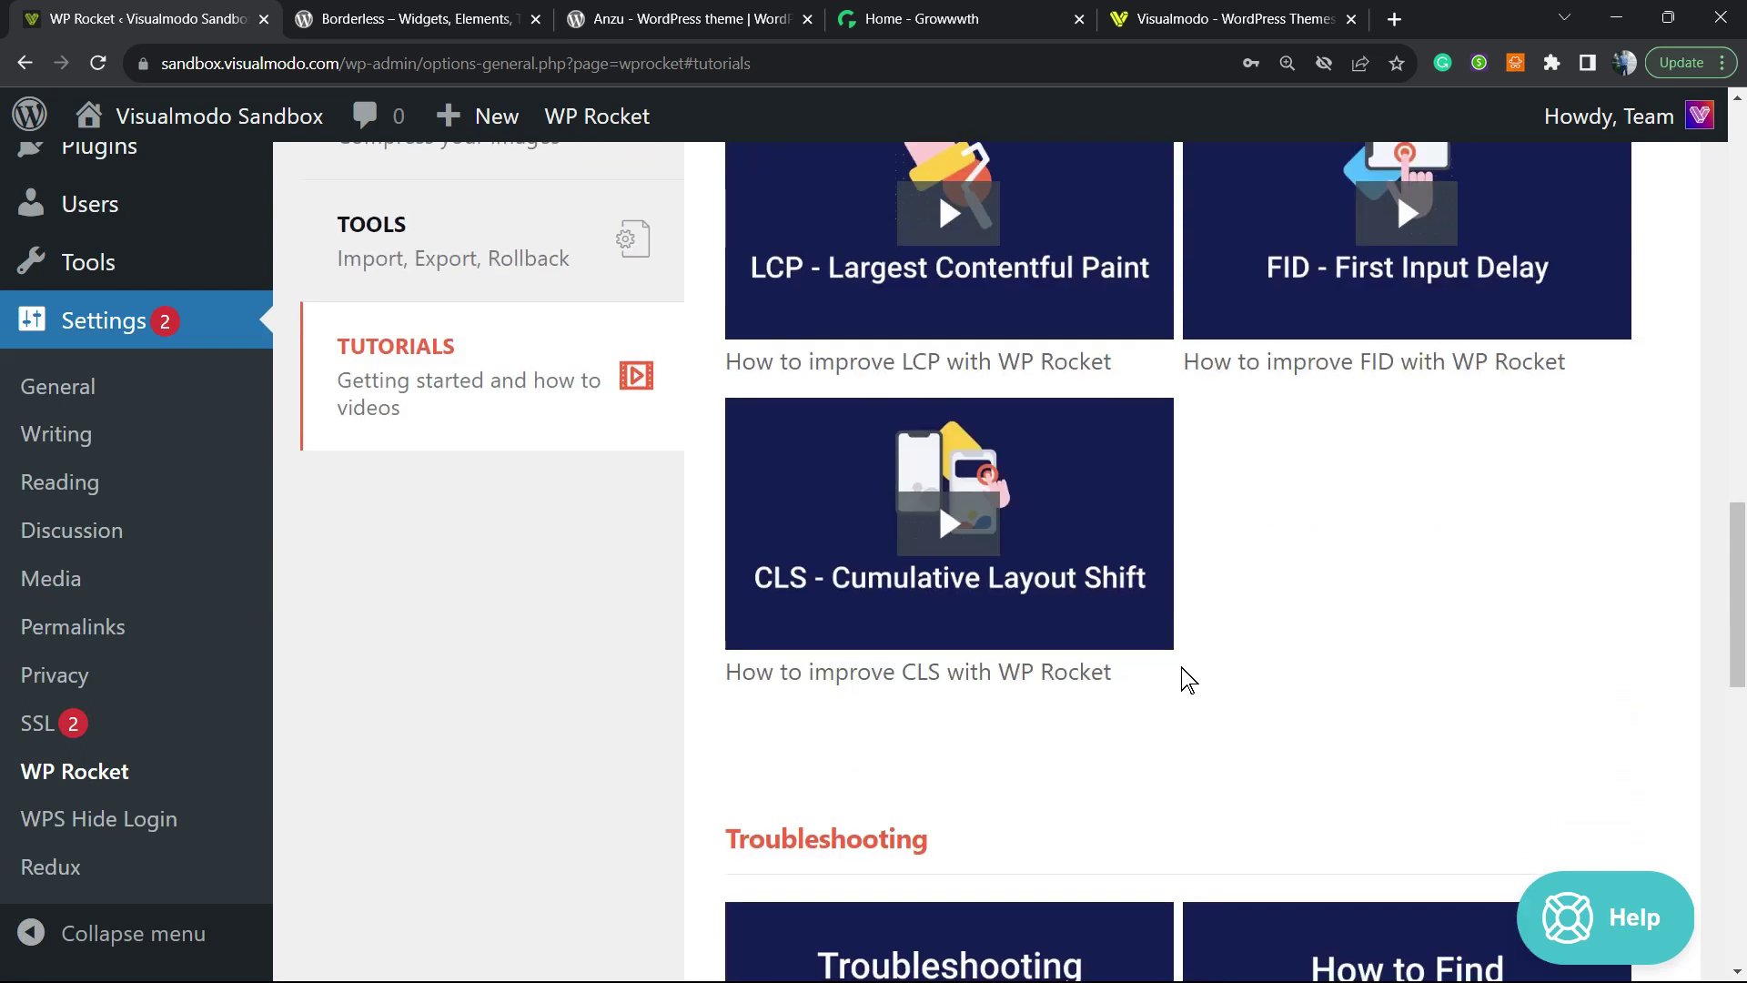
scroll(907, 576, "down", 10)
scroll(780, 558, "up", 20)
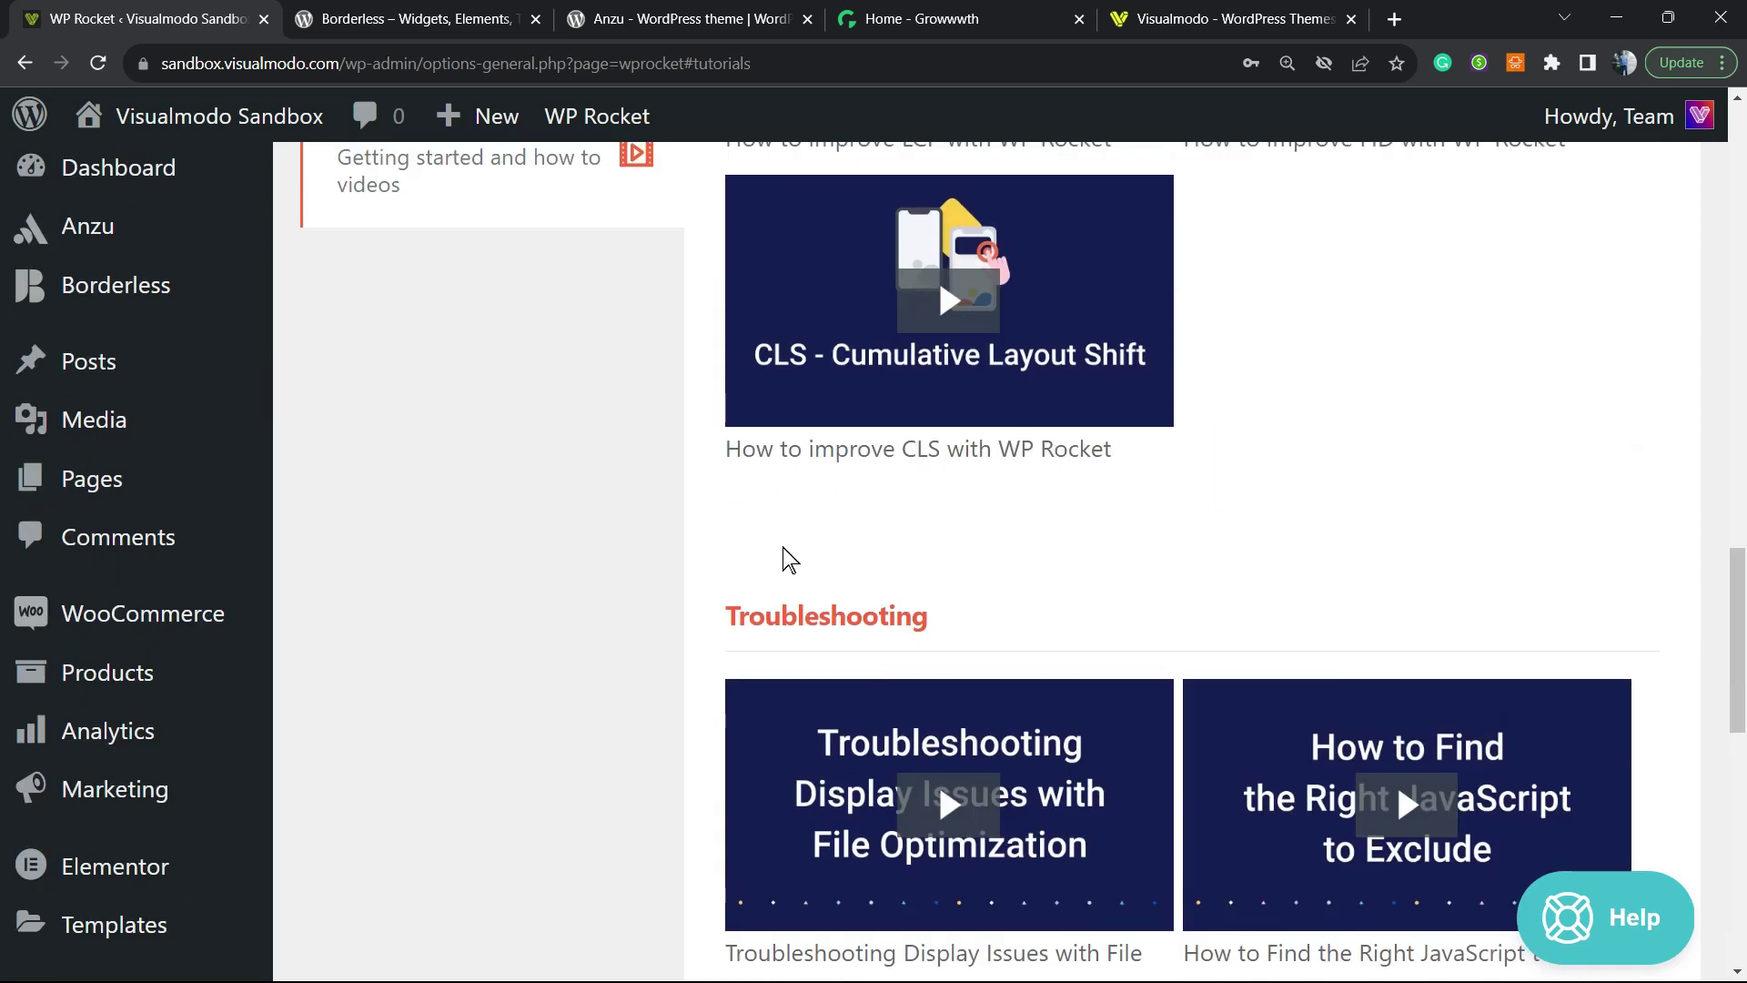
scroll(783, 555, "up", 1)
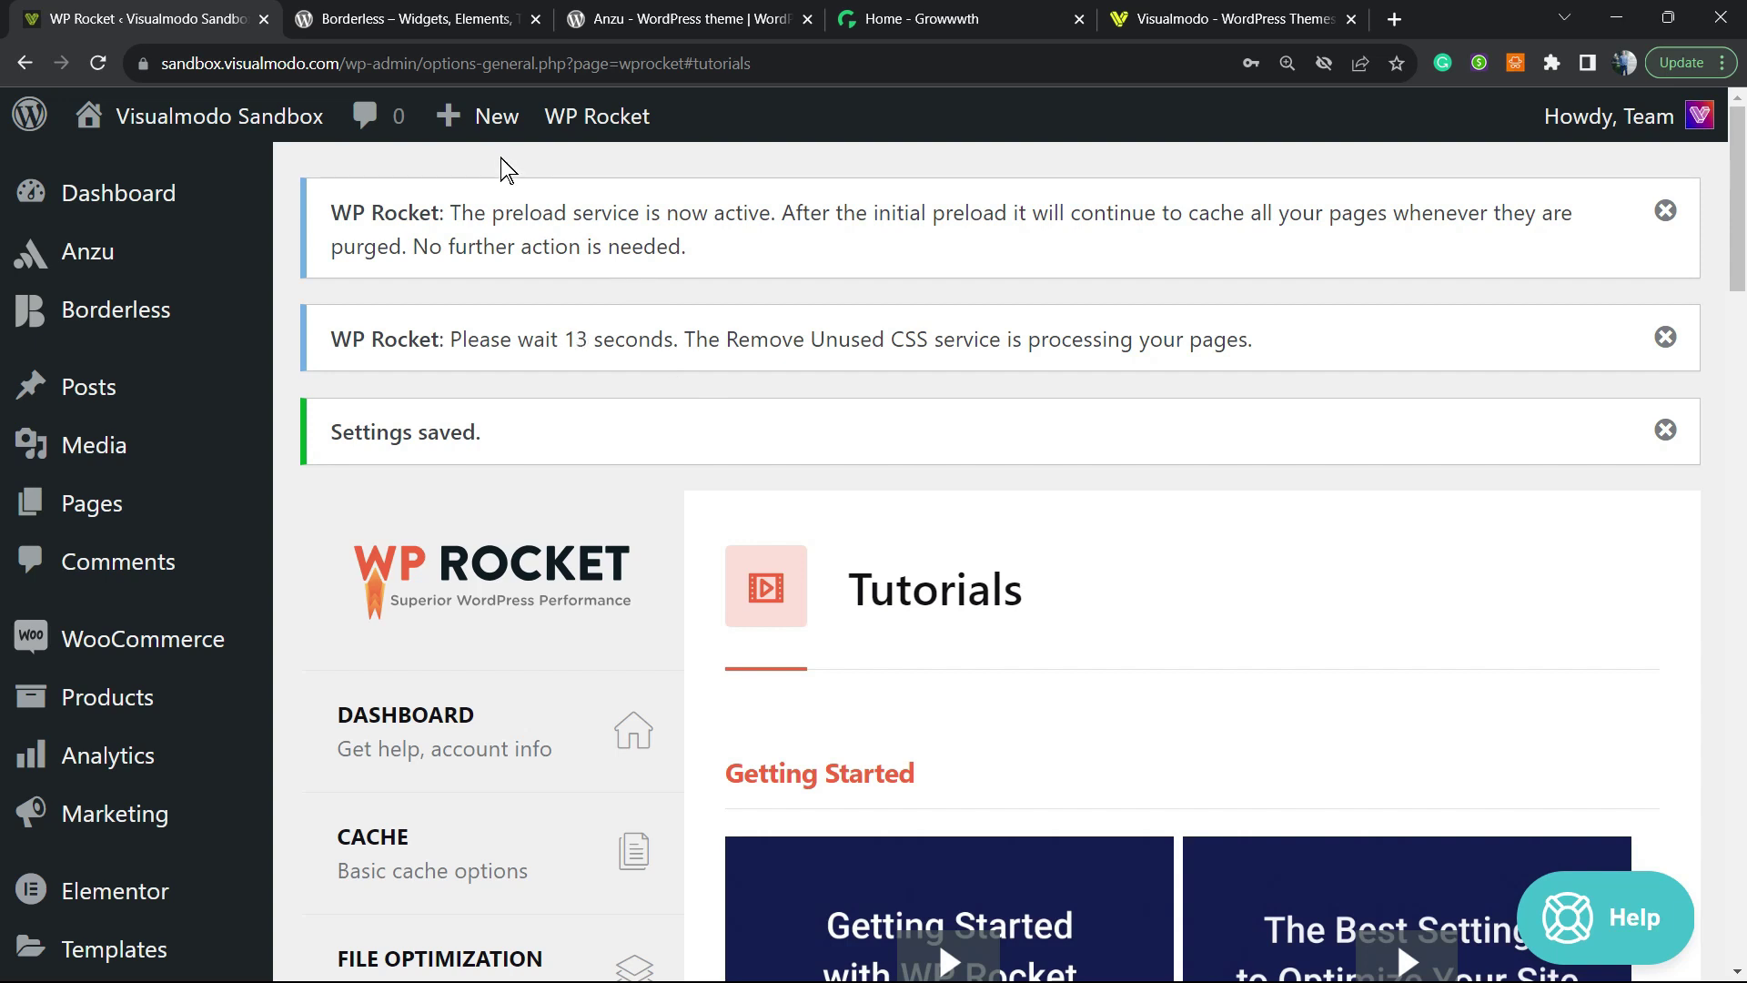
scroll(468, 328, "down", 15)
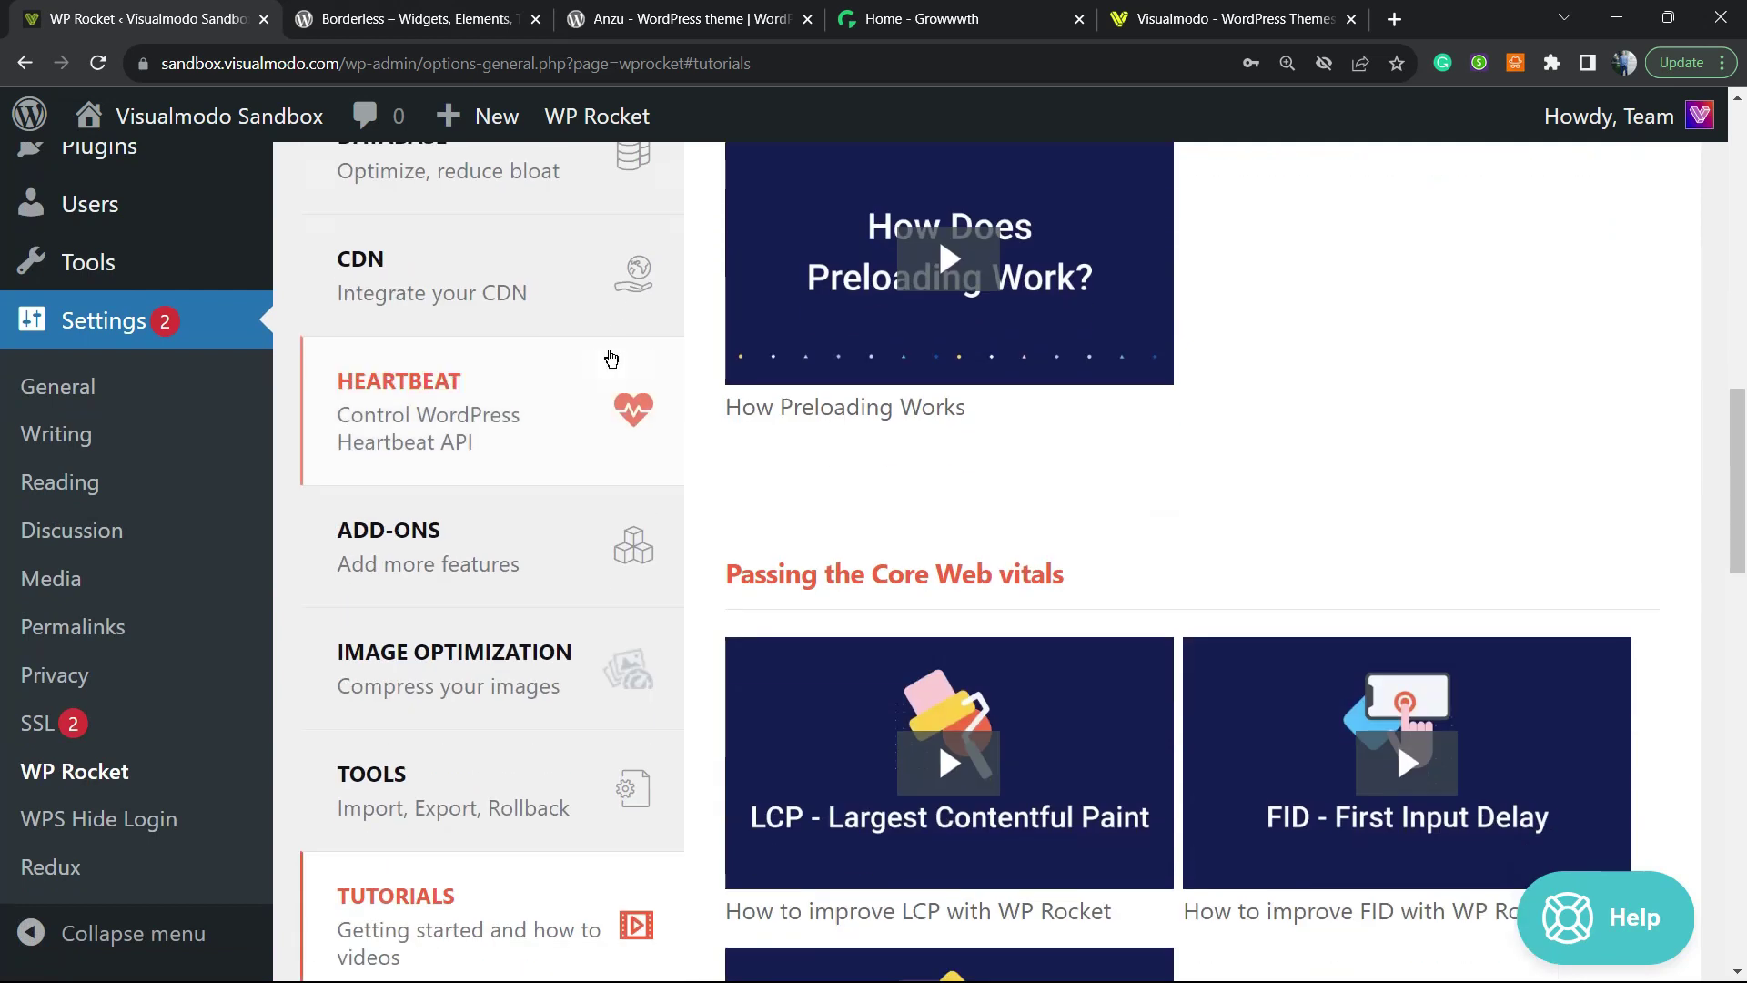
scroll(582, 355, "up", 15)
- Bring up the Borderless plugin page and select its title text
left_click(418, 20)
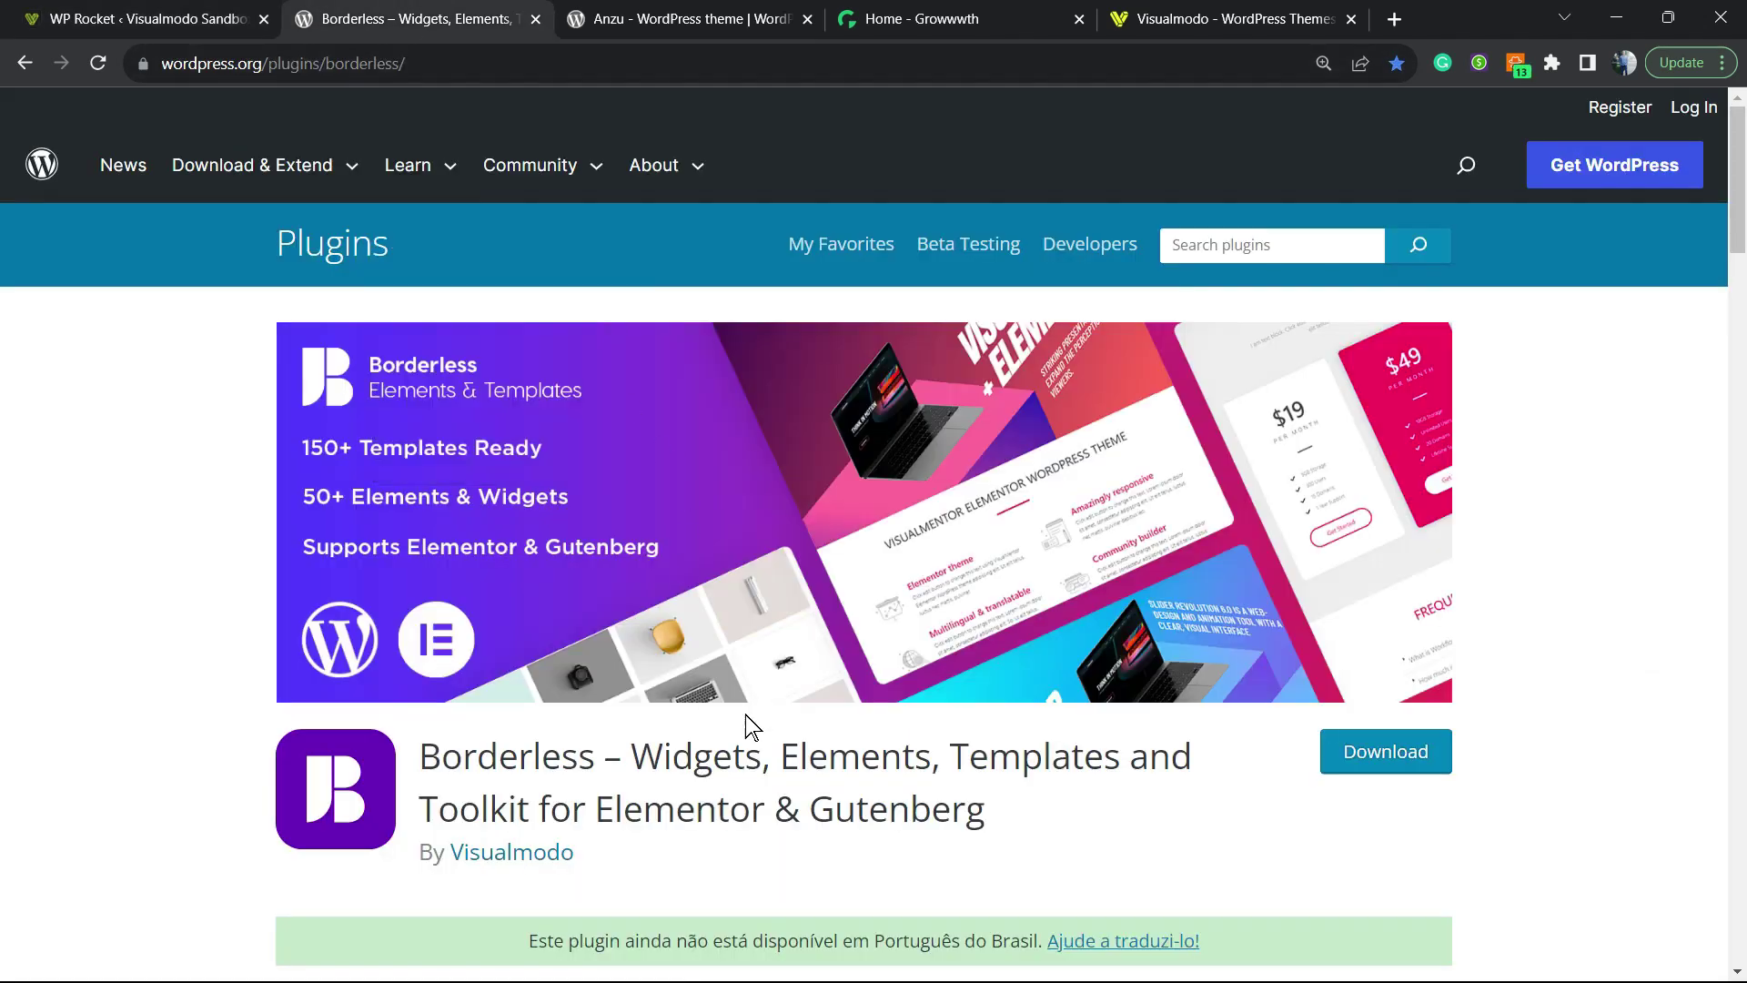
triple_click(827, 764)
left_click(826, 764)
triple_click(827, 764)
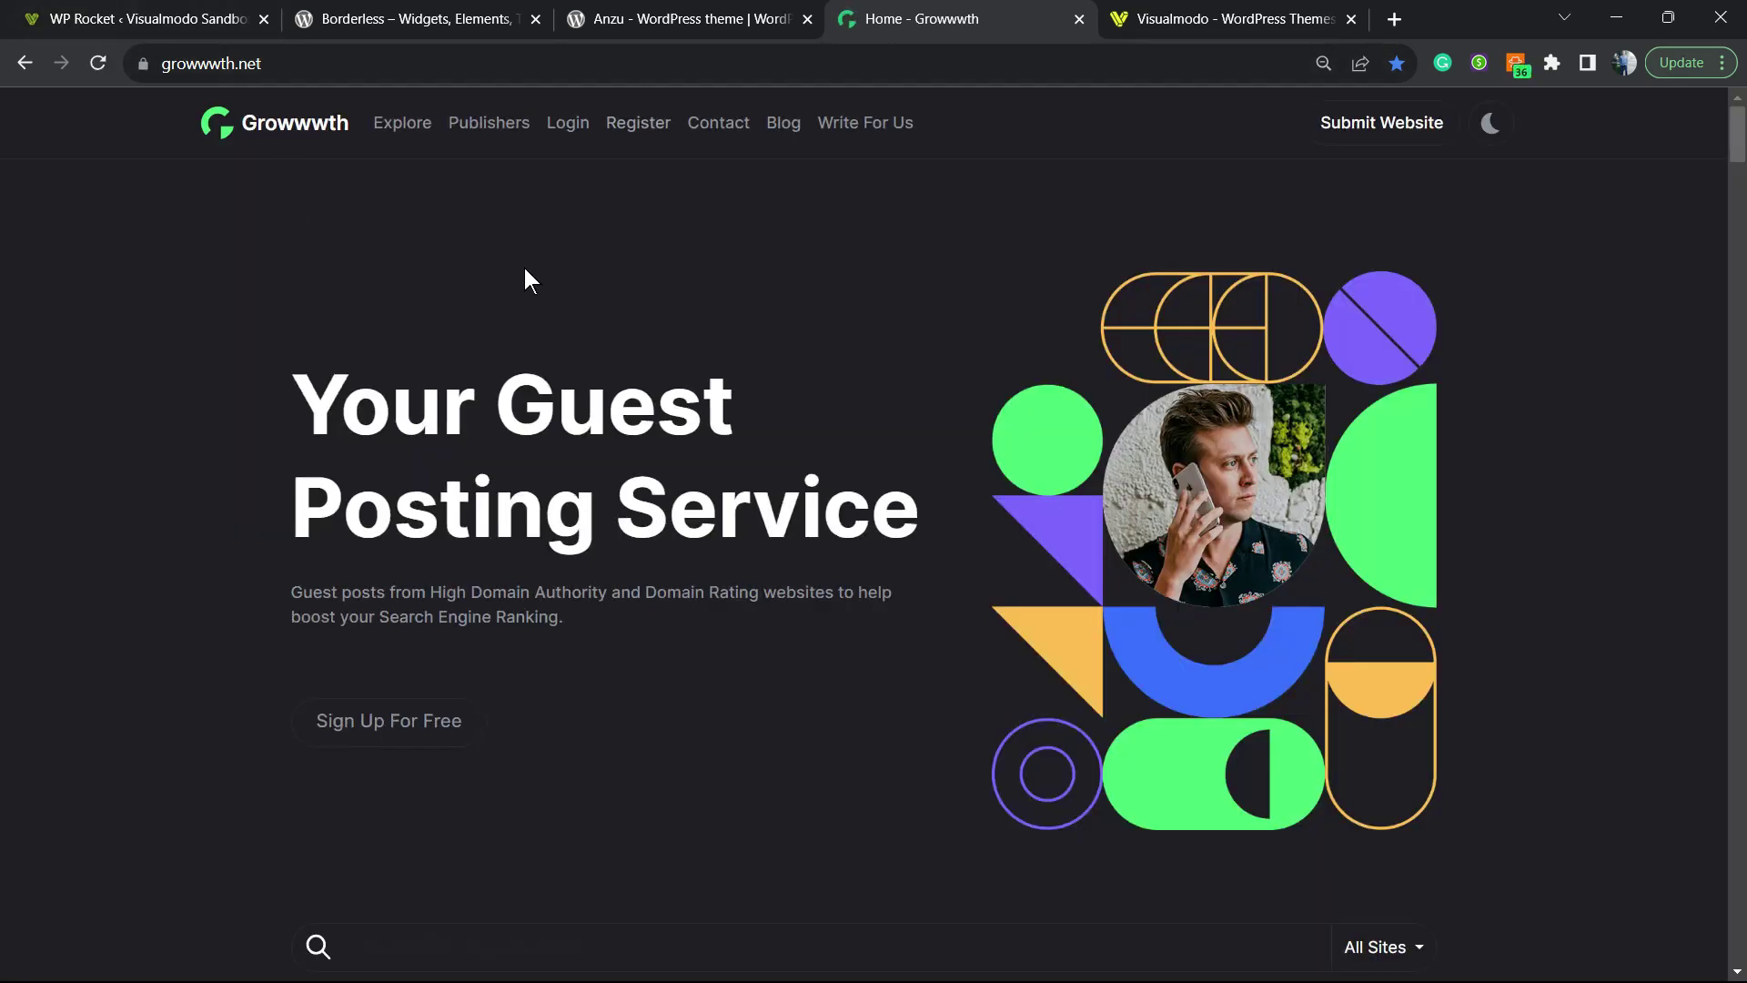
- Scroll through the Growwwth page, then move on to the Visualmodo homepage tab
scroll(517, 289, "down", 10)
scroll(617, 382, "down", 5)
scroll(626, 393, "down", 20)
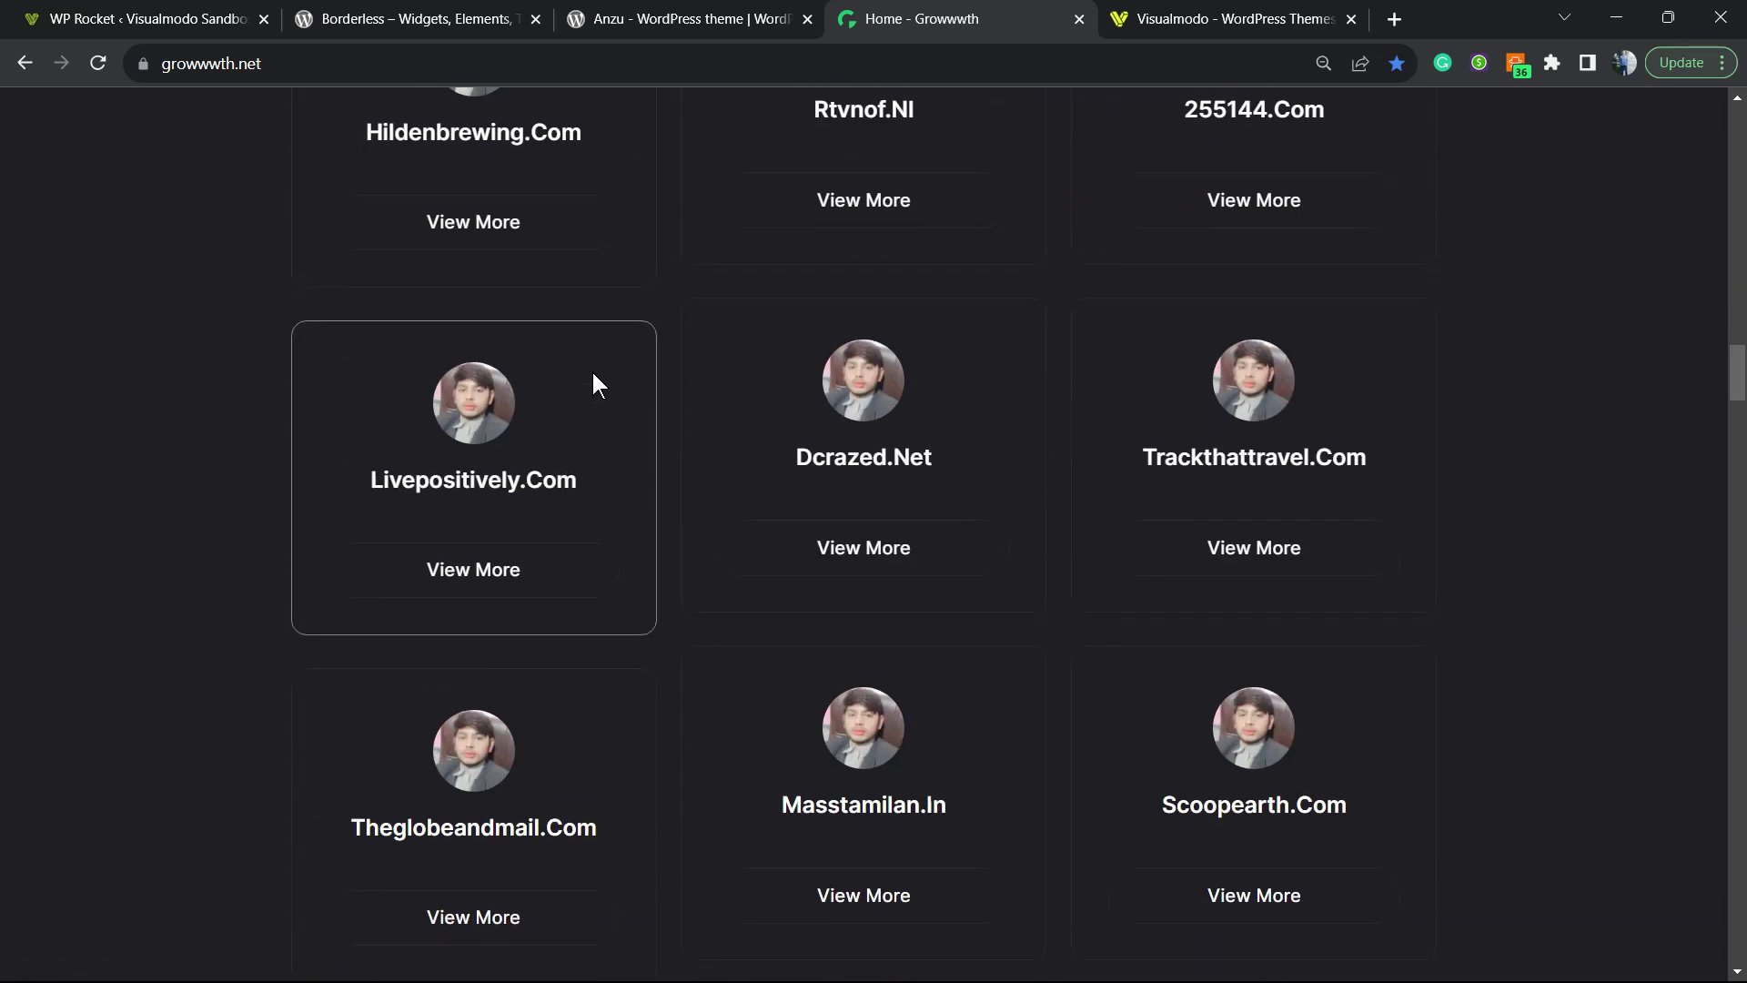
scroll(594, 374, "down", 5)
key("ctrl+Tab")
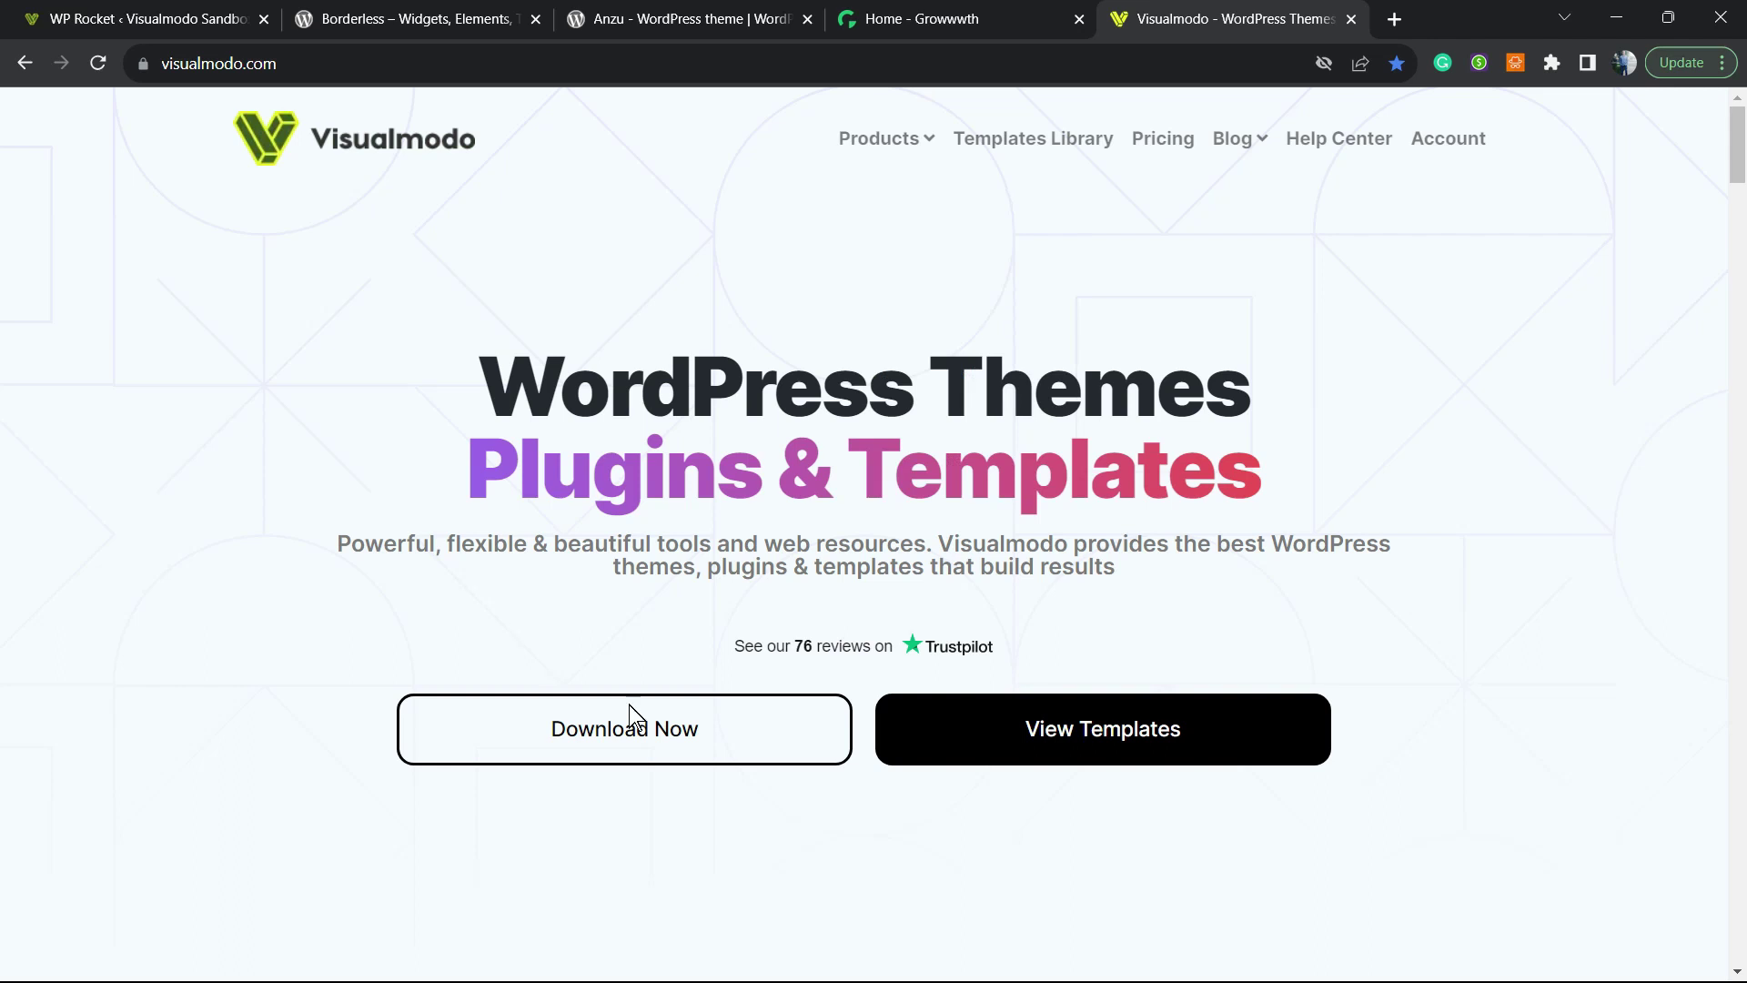
- Browse Visualmodo's Templates Library cards from Construction down to Baker and Dietitian
left_click(1059, 131)
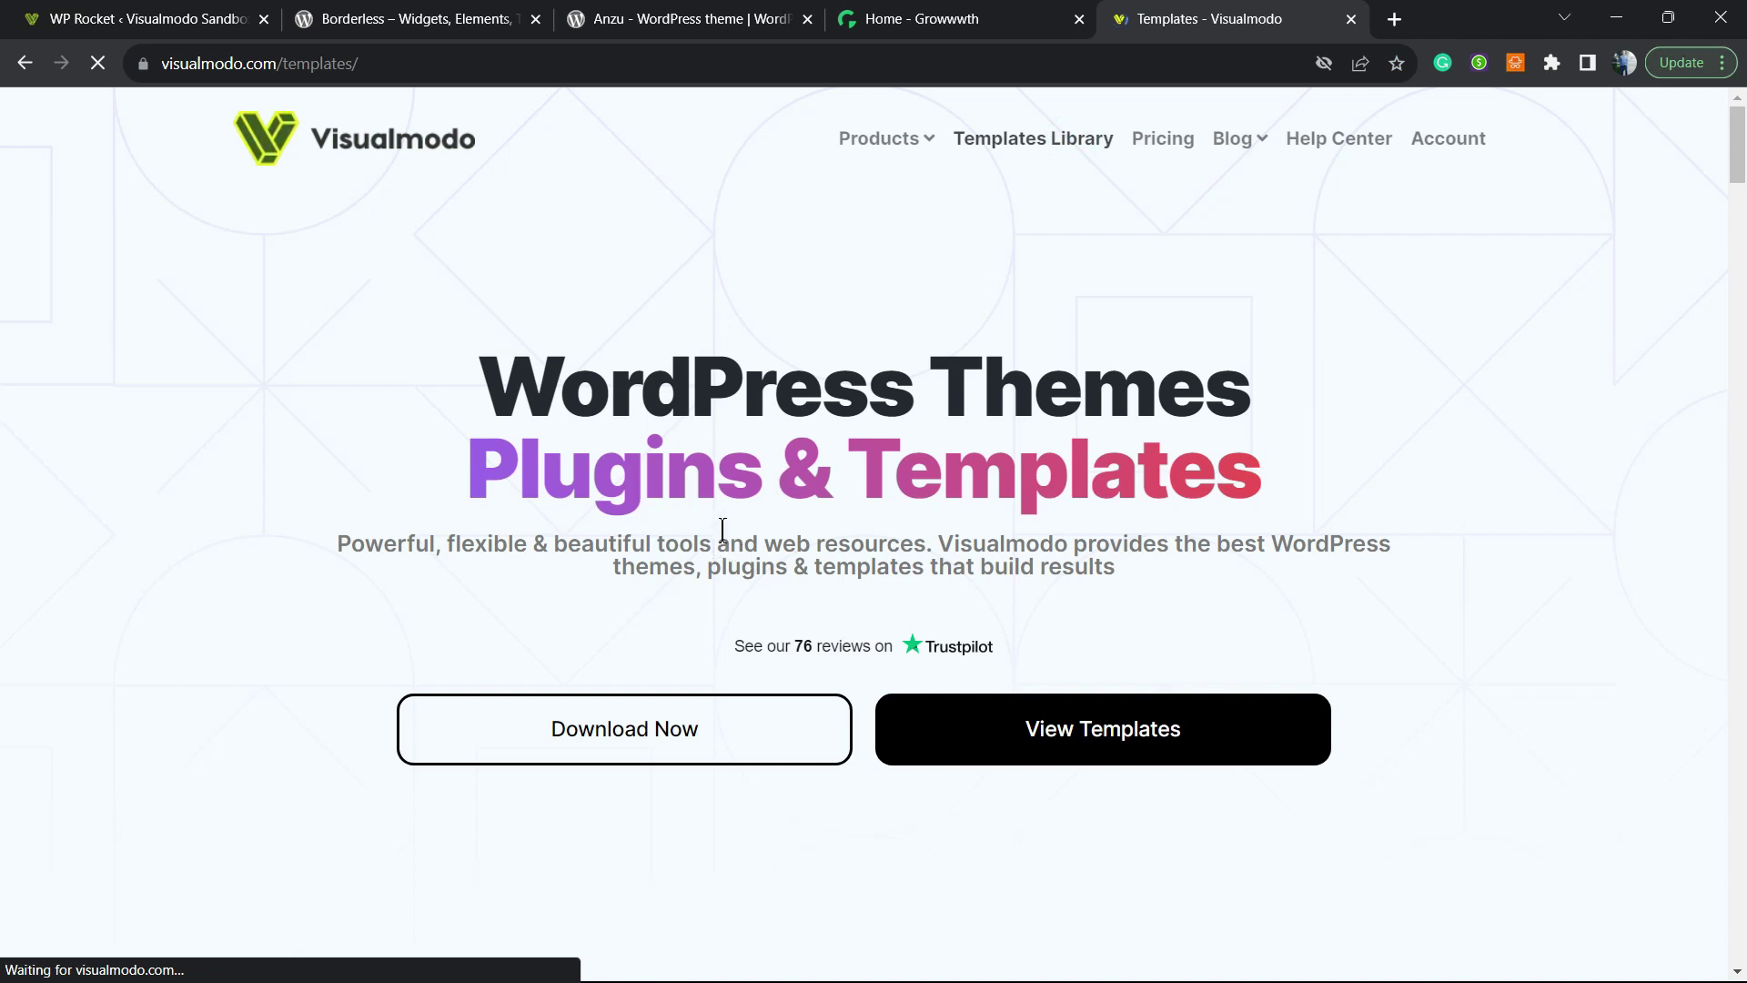
scroll(913, 456, "down", 6)
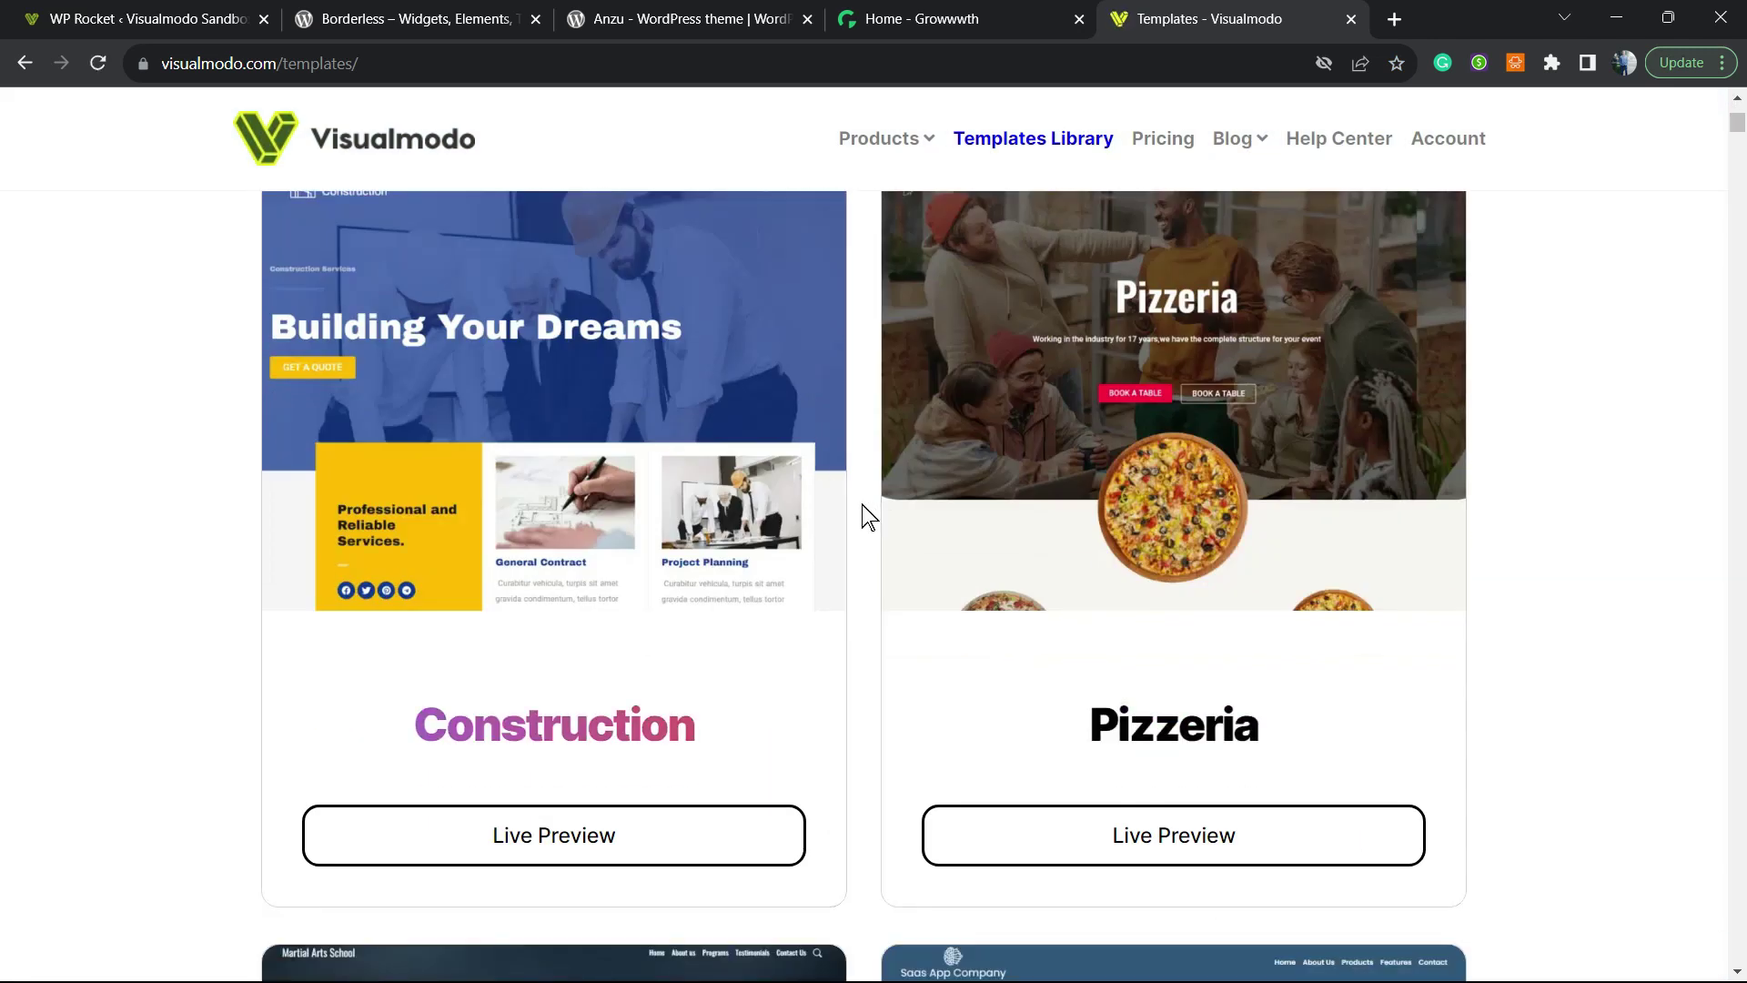
scroll(865, 515, "down", 10)
scroll(865, 515, "down", 20)
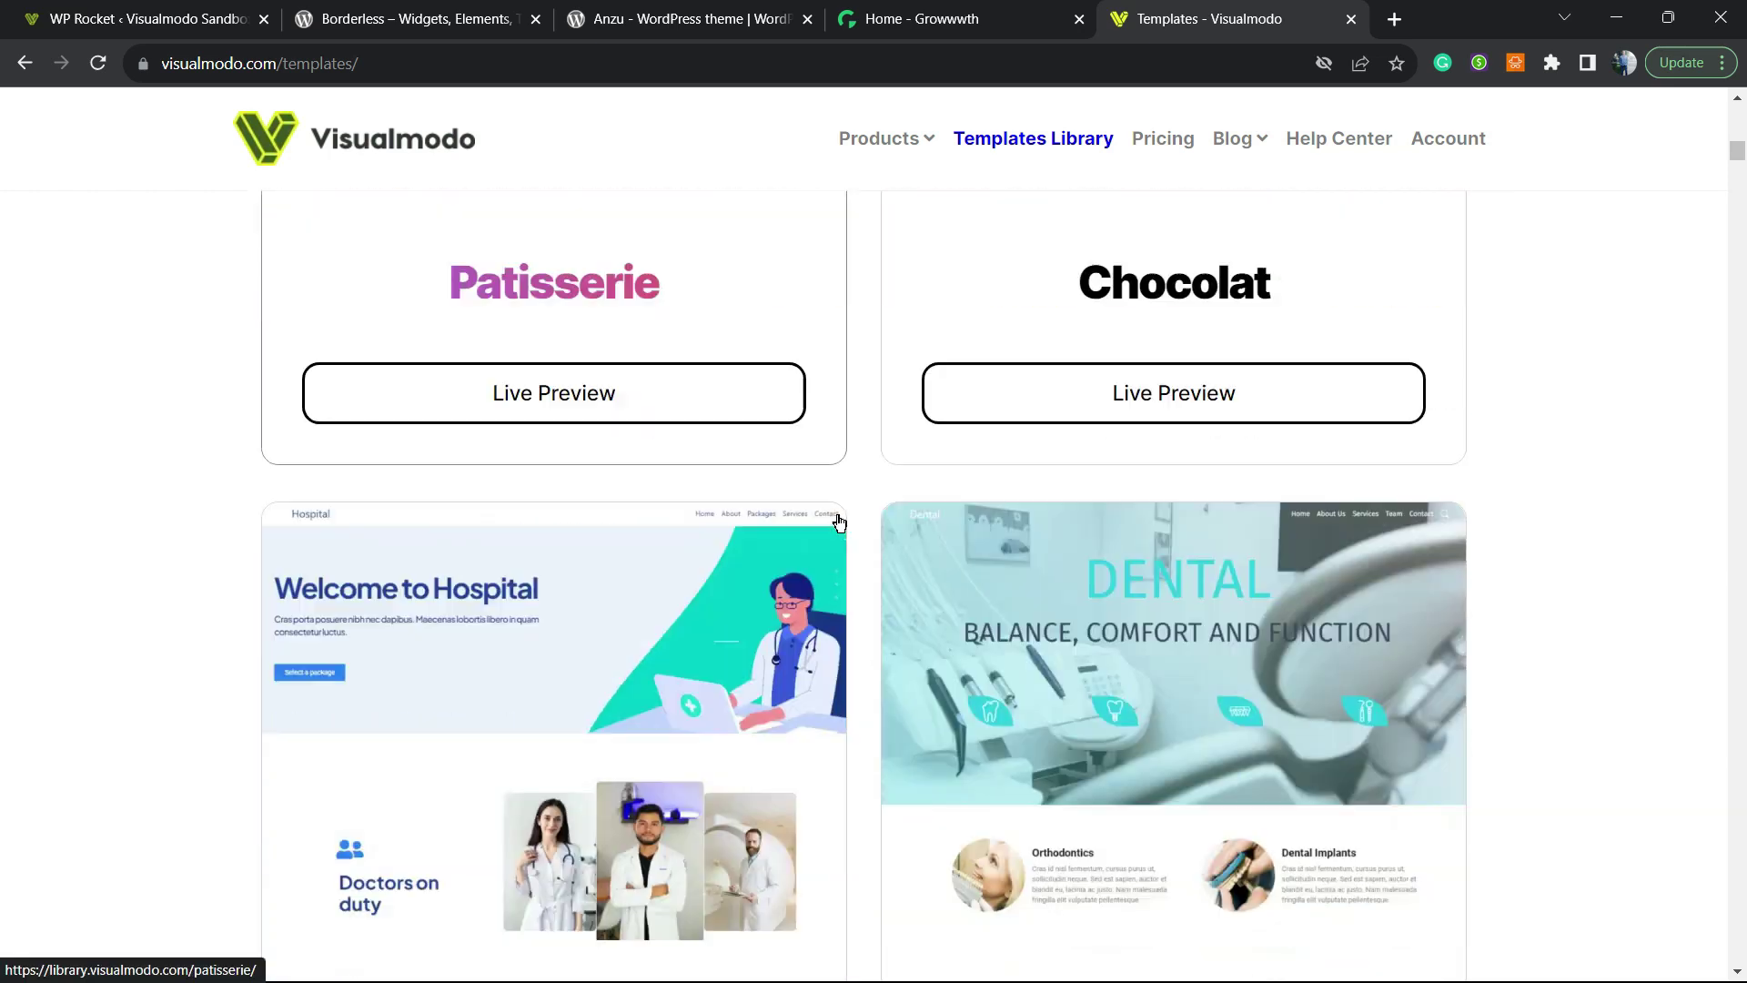
scroll(841, 528, "down", 20)
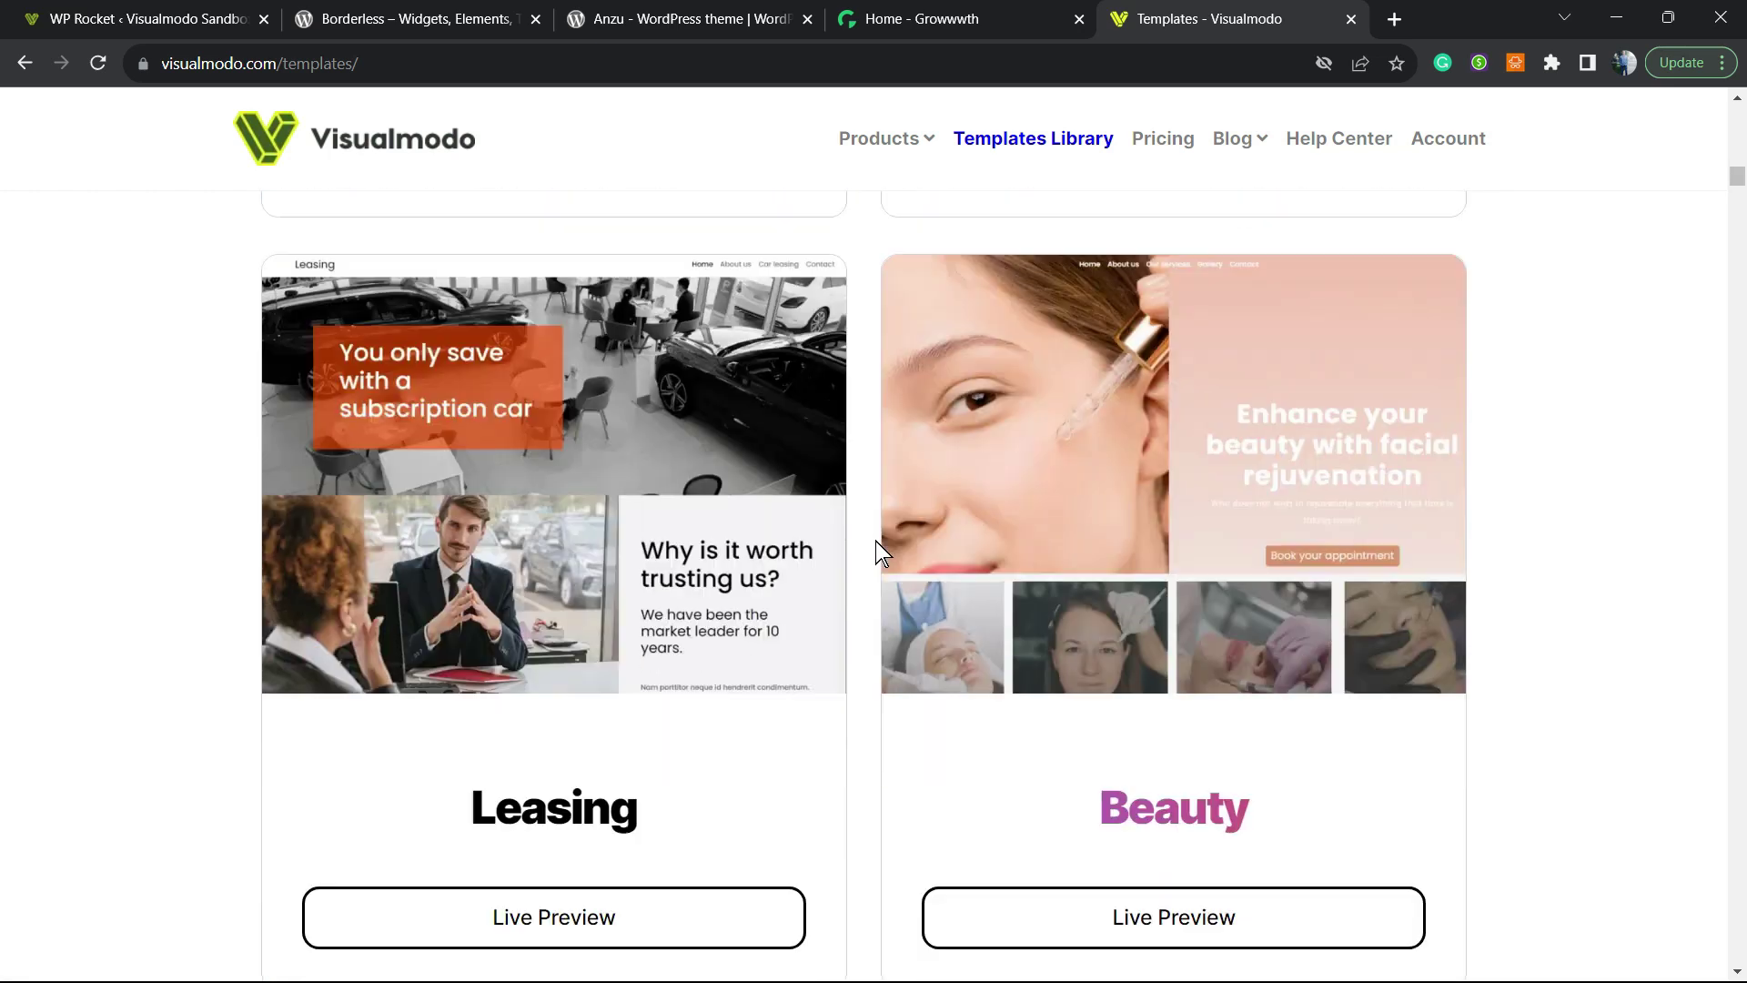
scroll(876, 540, "down", 20)
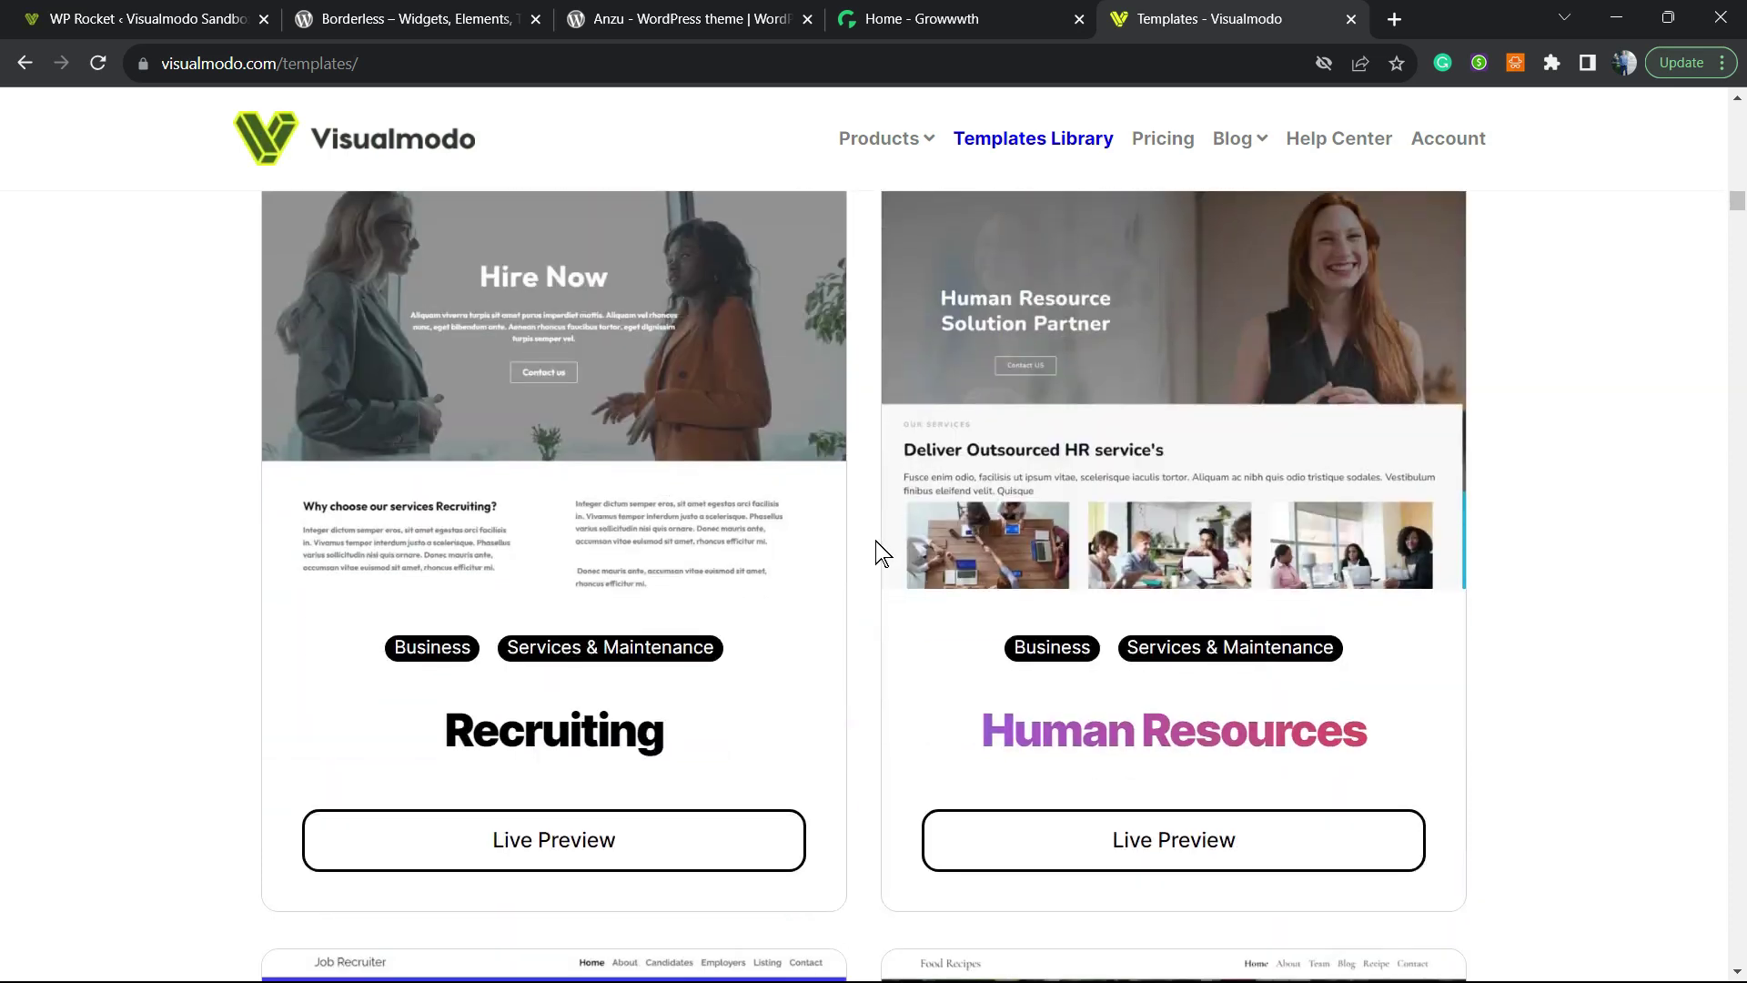
scroll(880, 546, "down", 20)
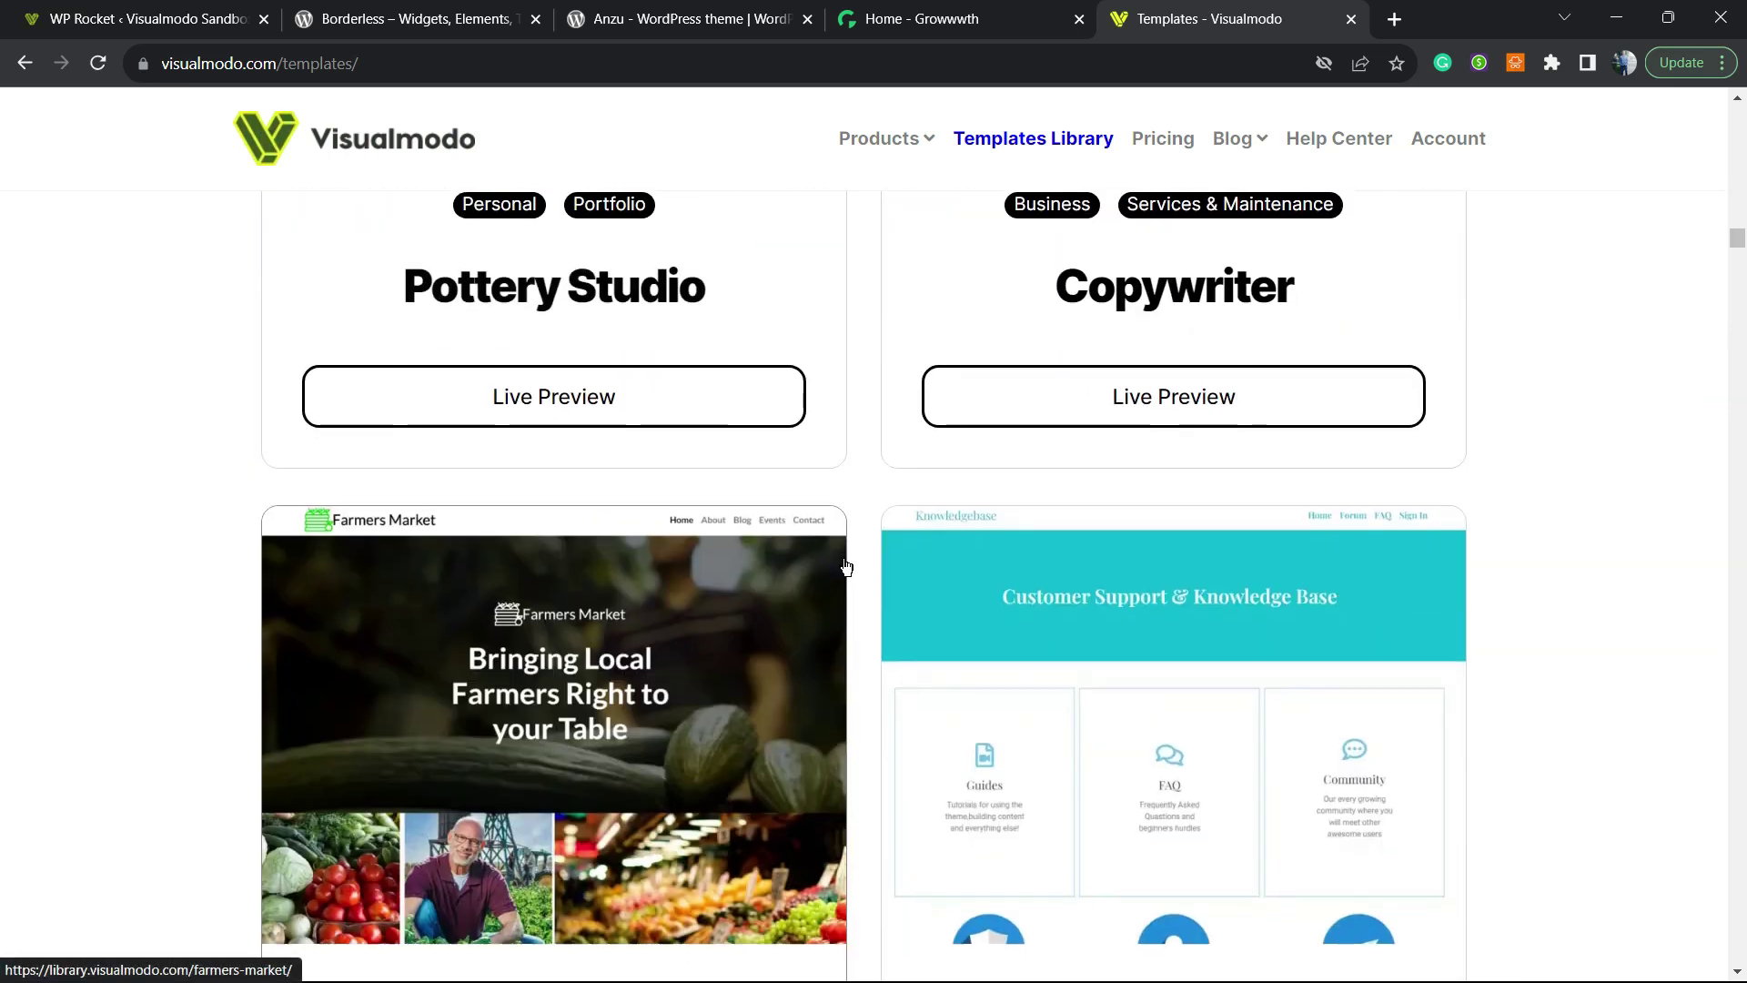
scroll(845, 567, "down", 20)
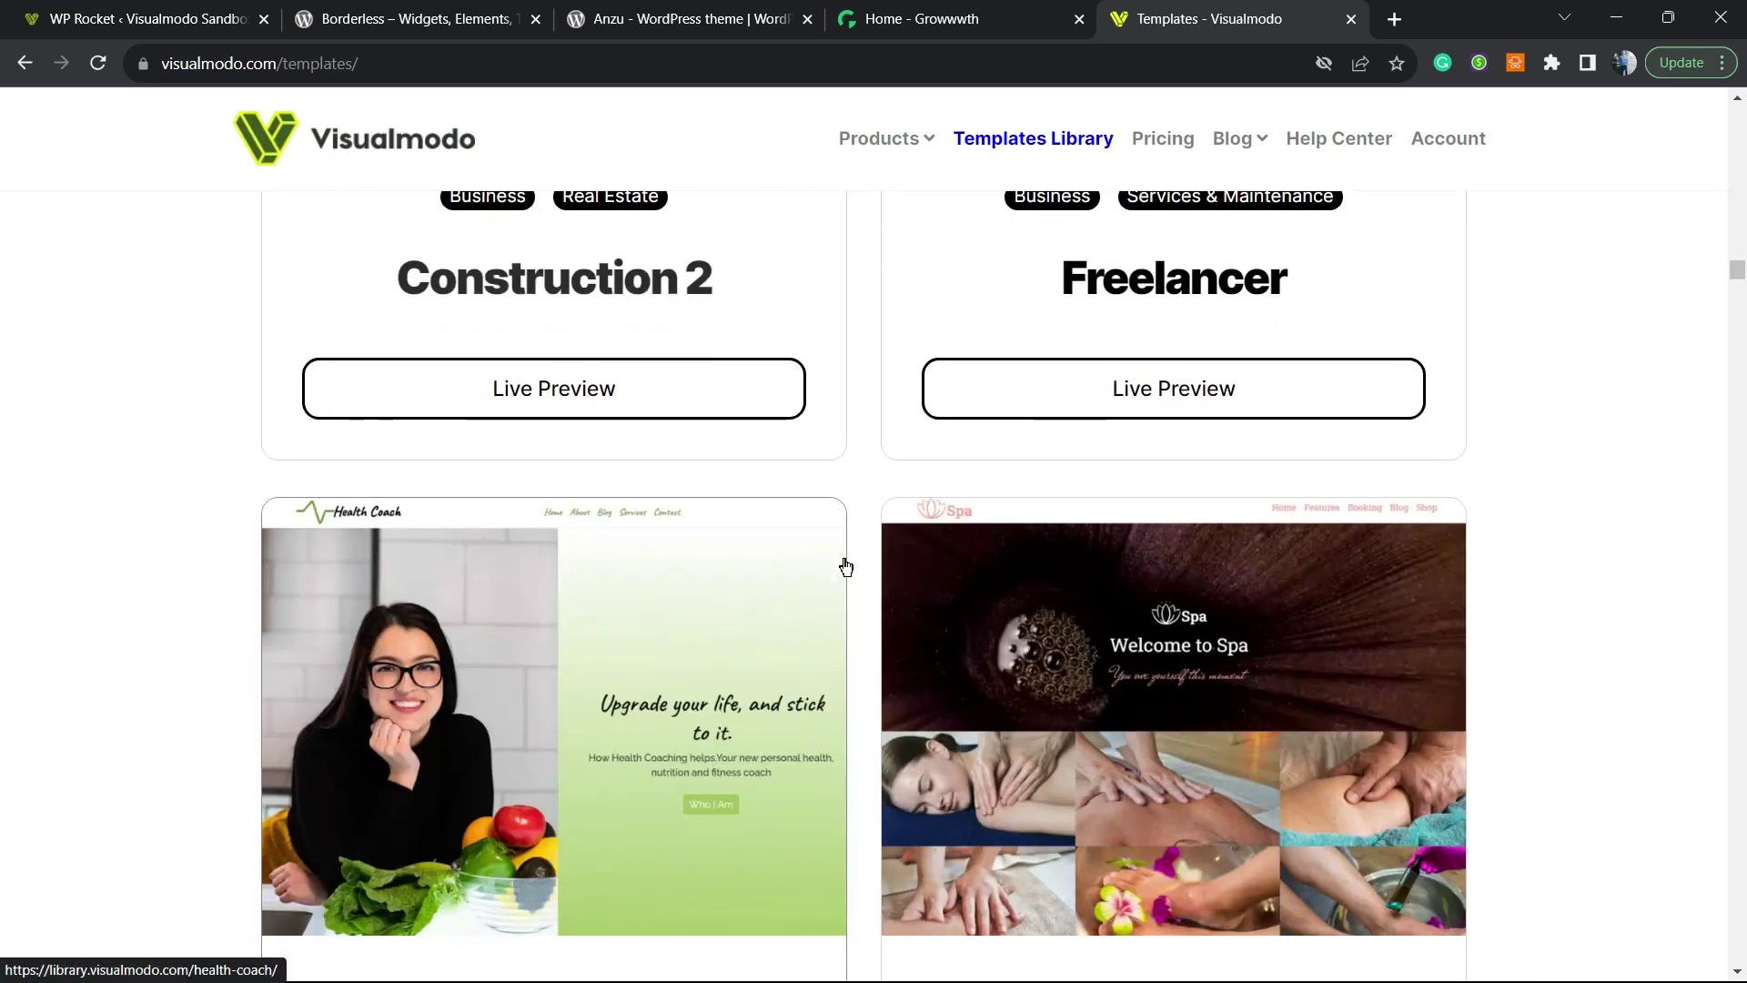
scroll(847, 567, "down", 20)
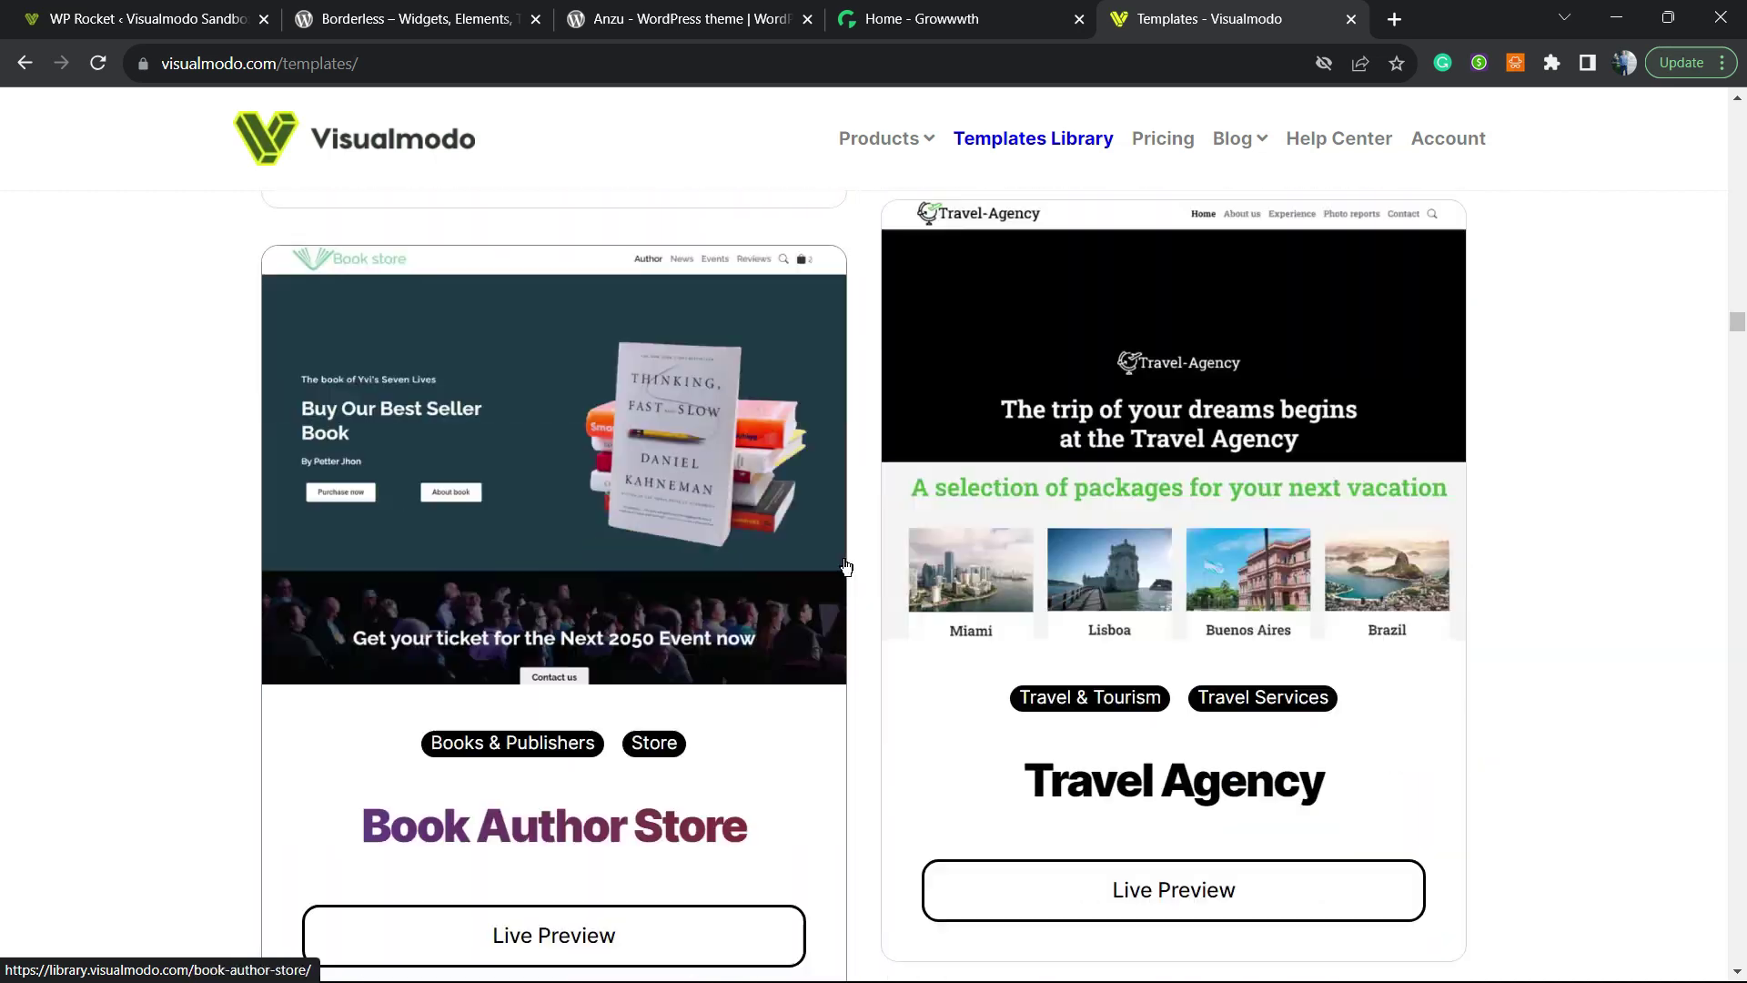
scroll(846, 567, "down", 20)
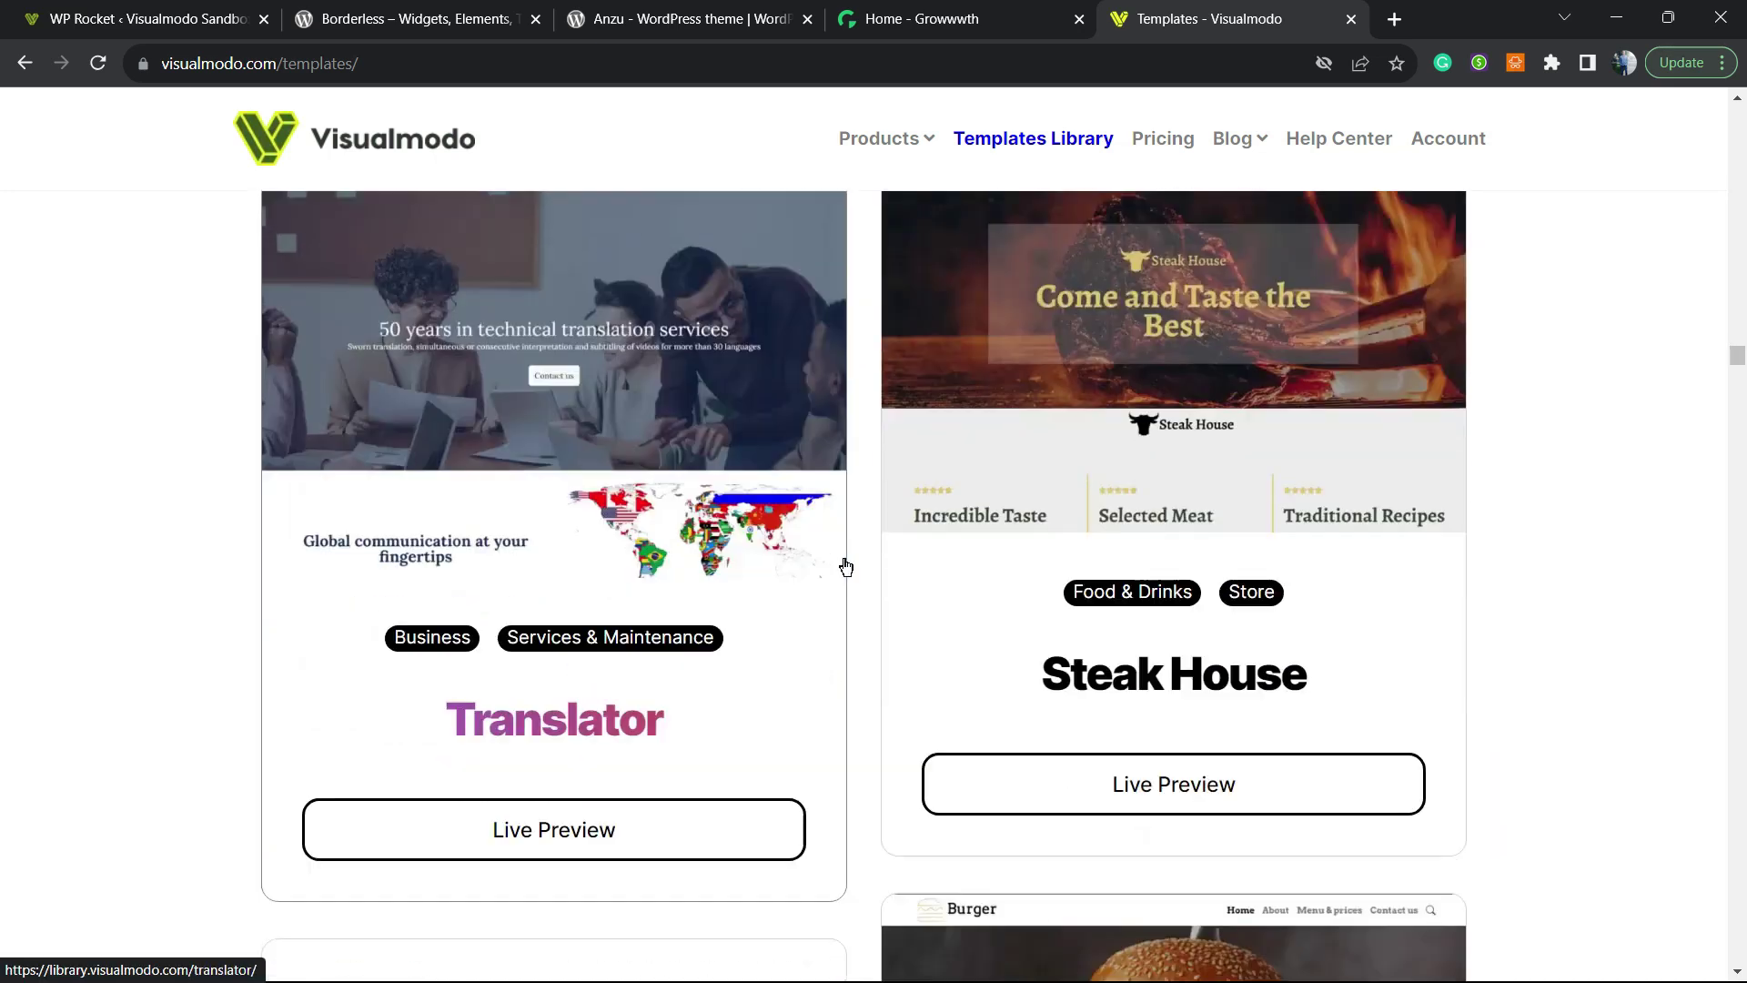
scroll(846, 567, "down", 20)
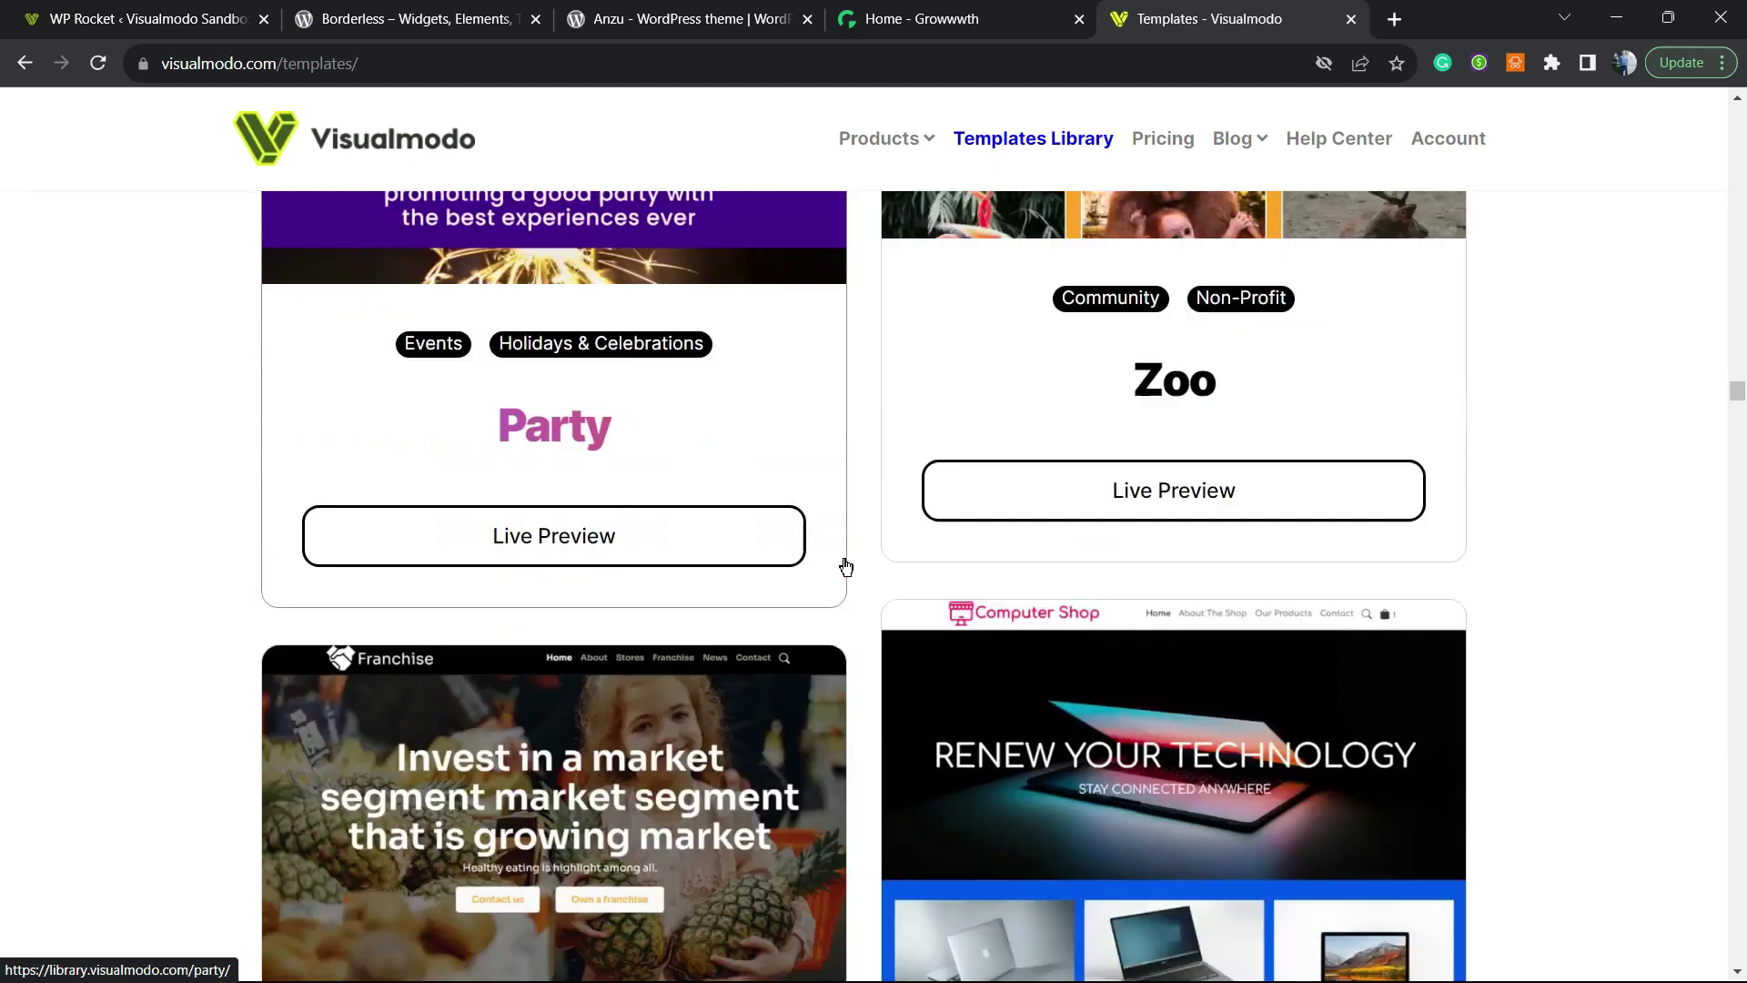
scroll(846, 567, "down", 20)
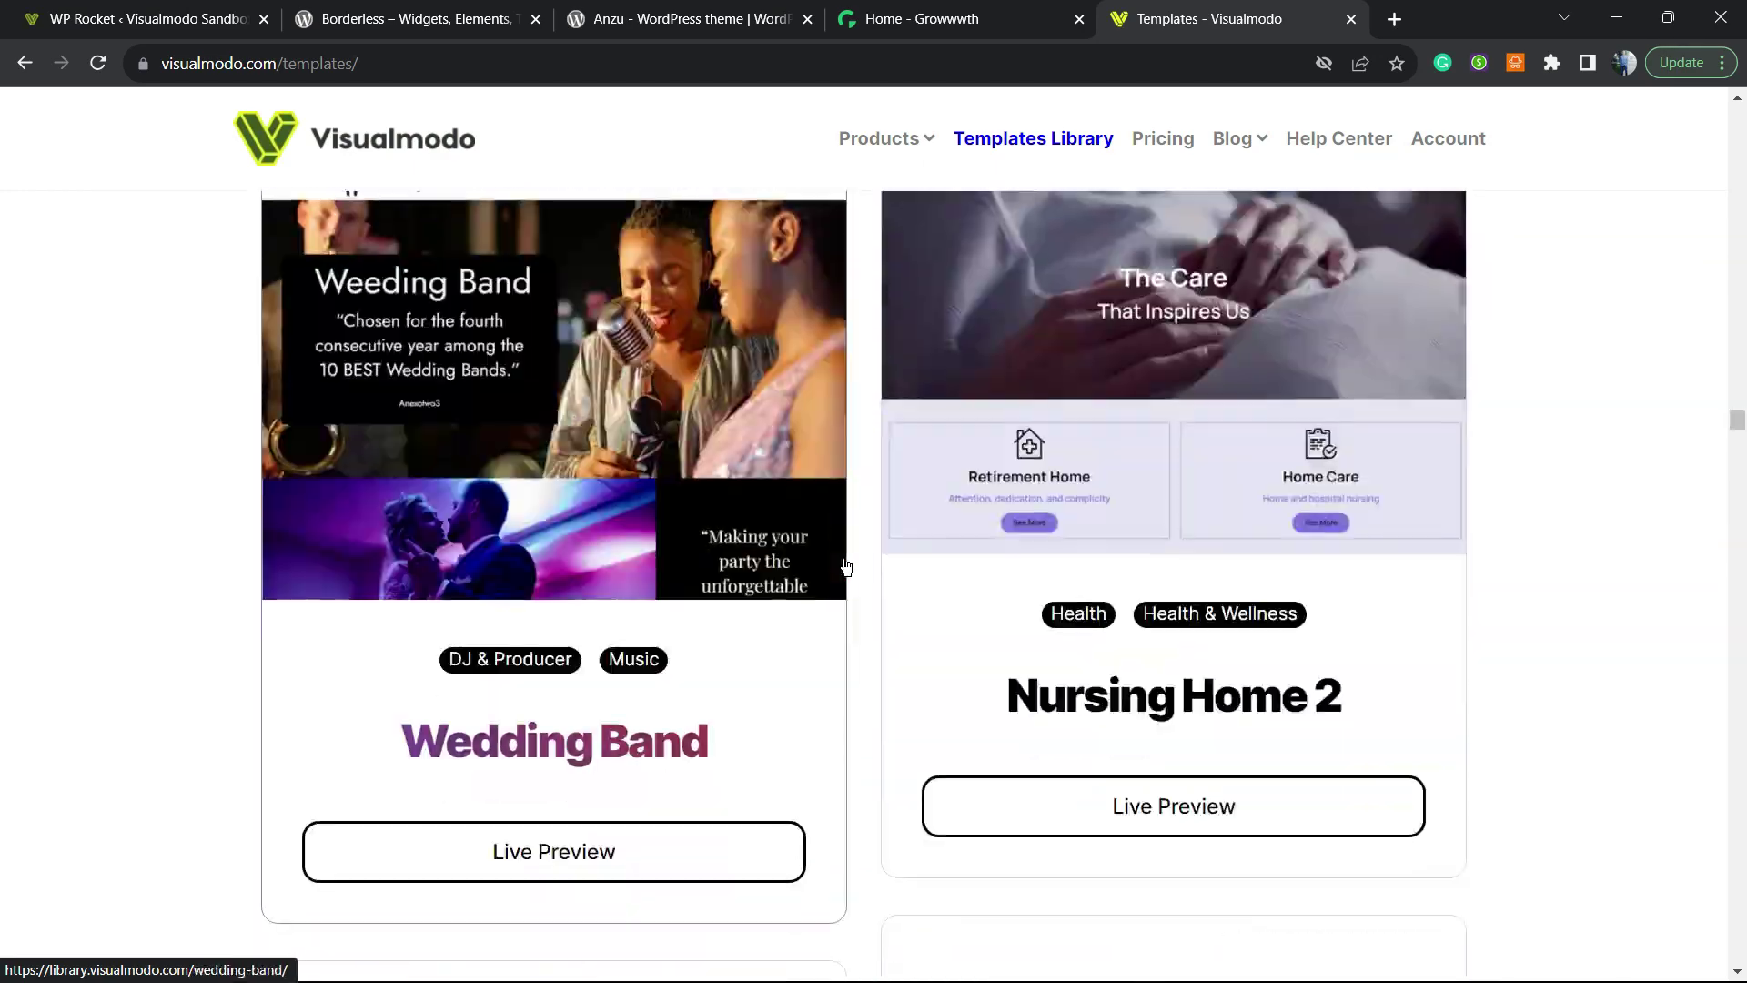
scroll(845, 567, "down", 15)
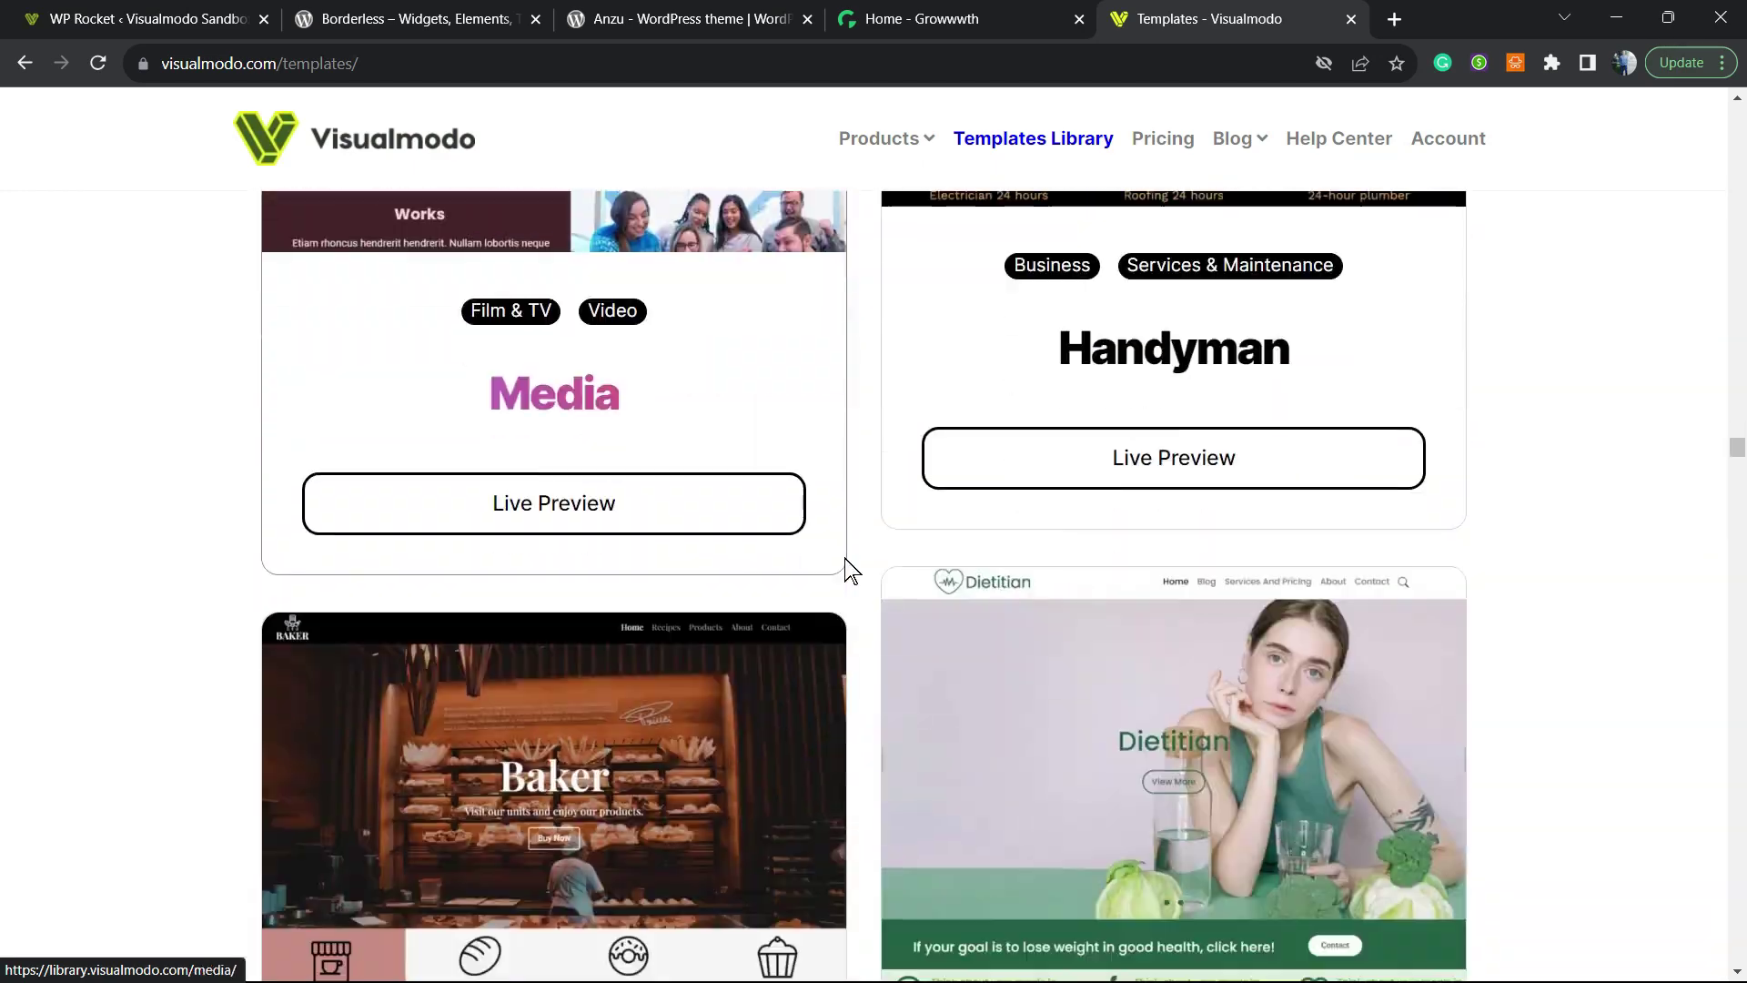